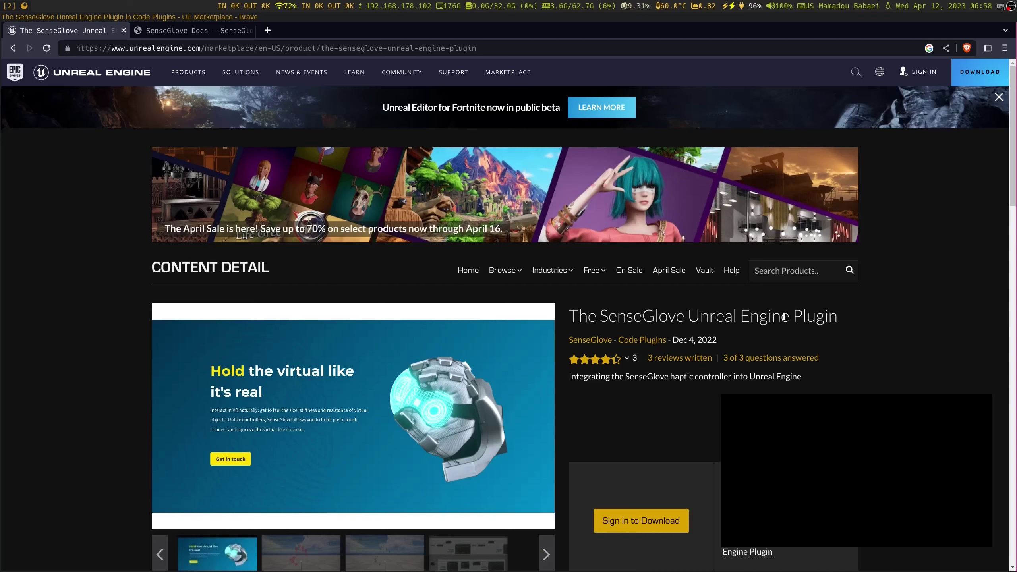
# Follow the plugin's Changelog link through to the external Azure DevOps site
pyautogui.scroll(-6, 538, 387)
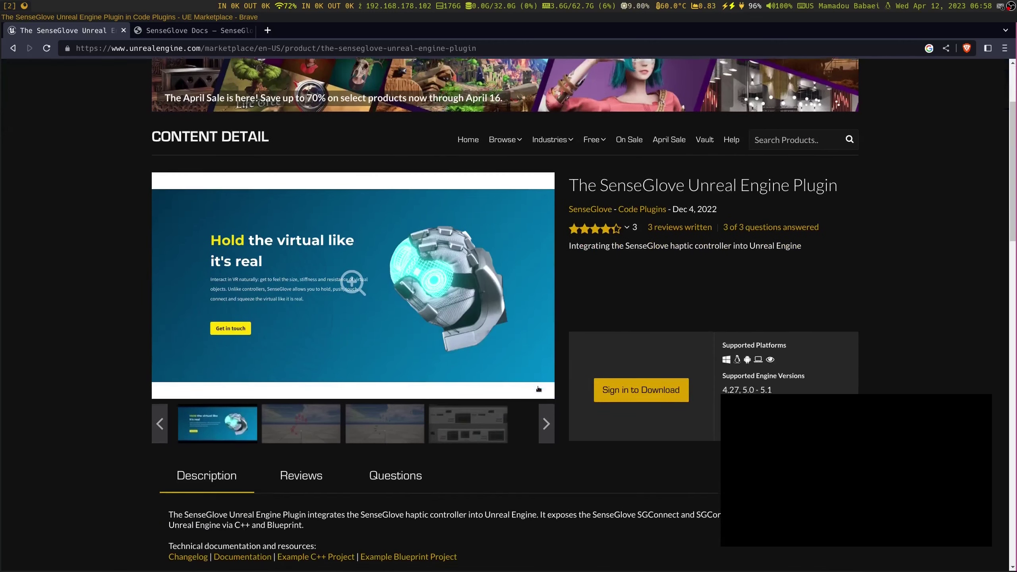
pyautogui.scroll(3, 536, 385)
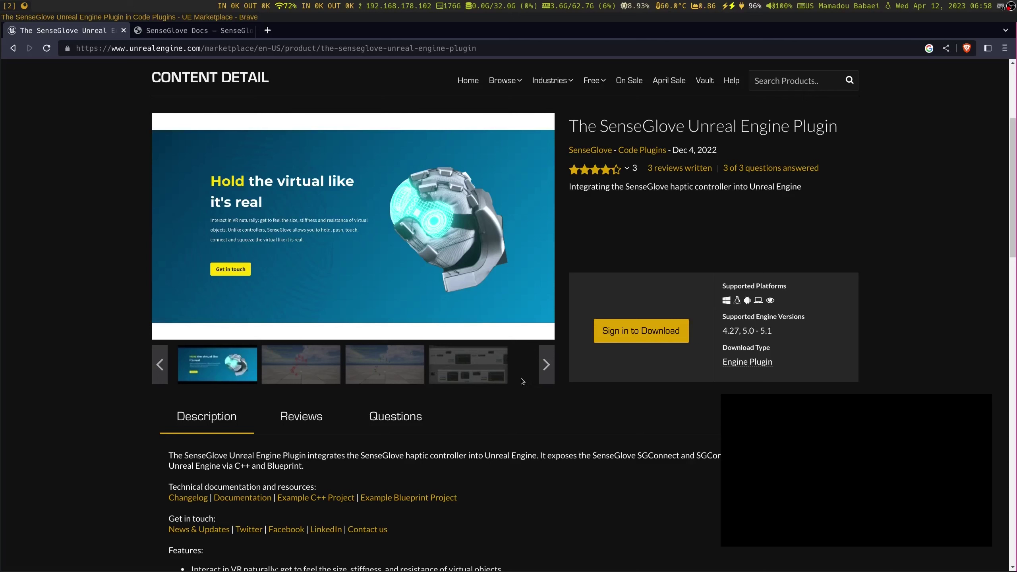
pyautogui.scroll(5, 524, 376)
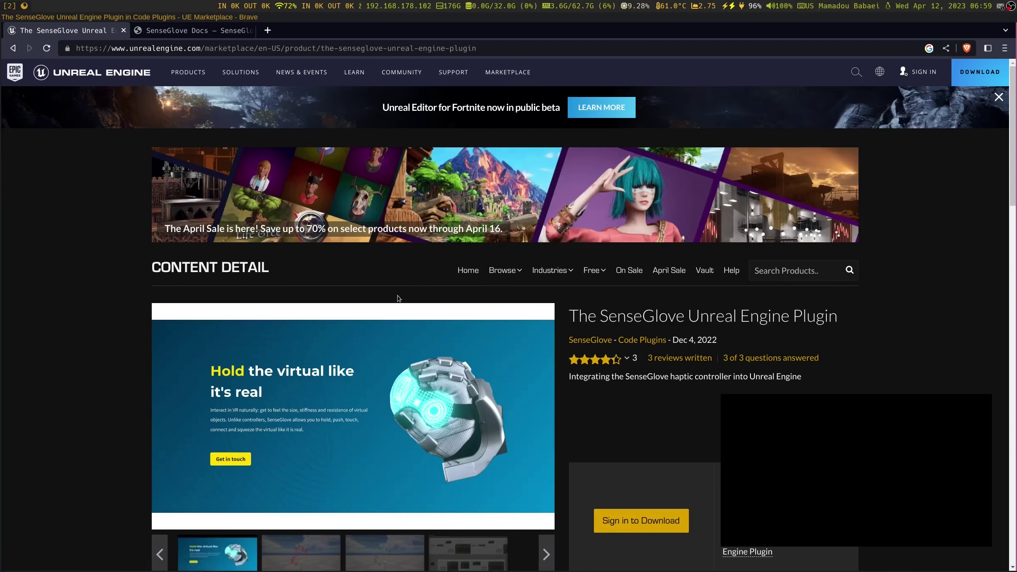
pyautogui.scroll(-8, 297, 499)
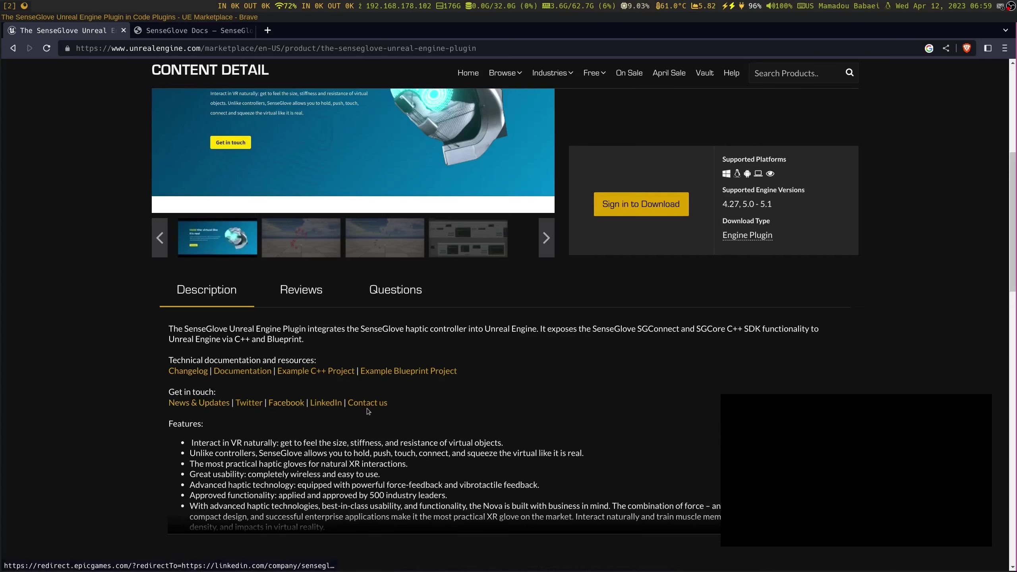
pyautogui.scroll(-8, 434, 487)
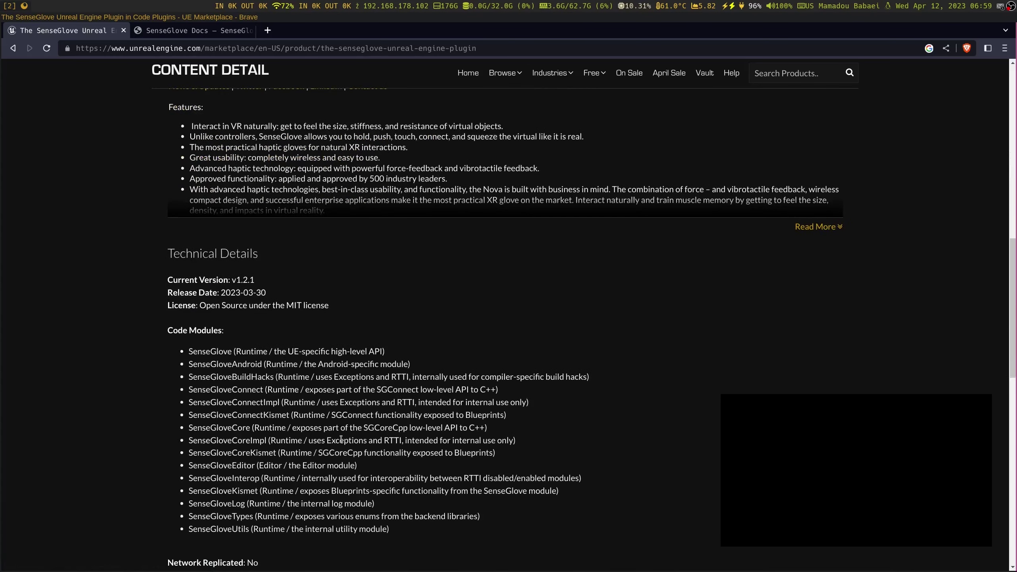
pyautogui.scroll(6, 338, 439)
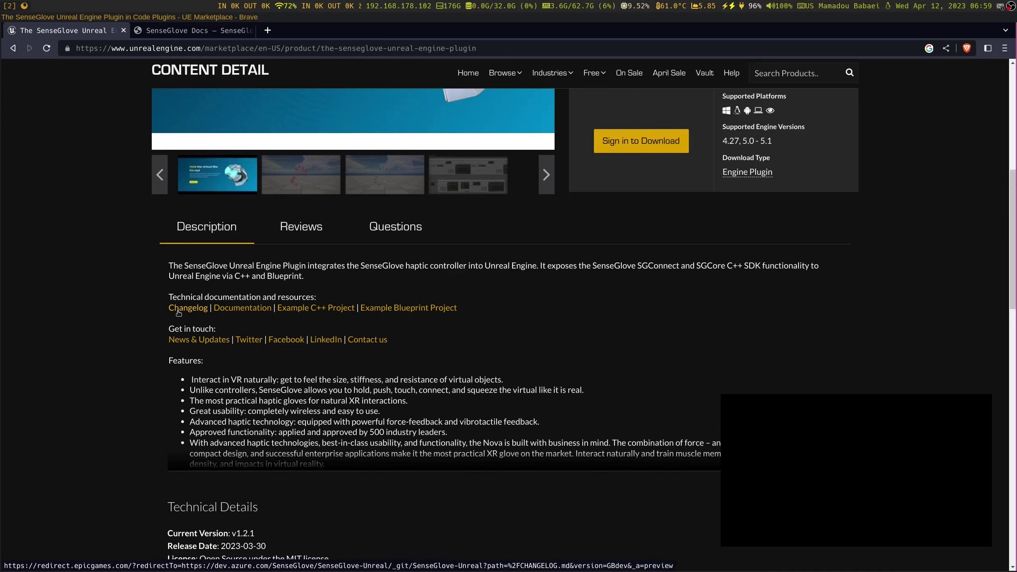
pyautogui.click(179, 309)
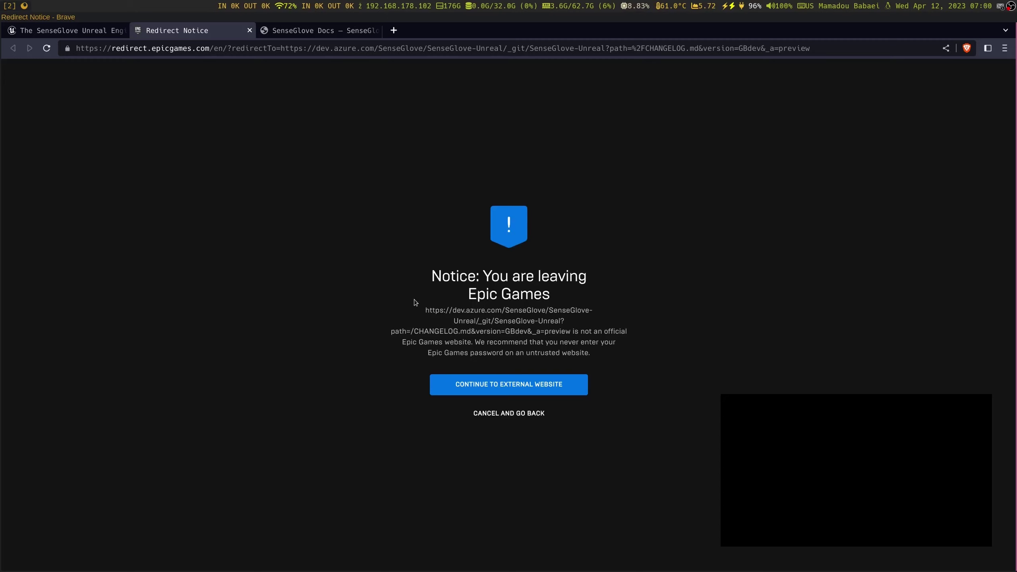
pyautogui.click(488, 385)
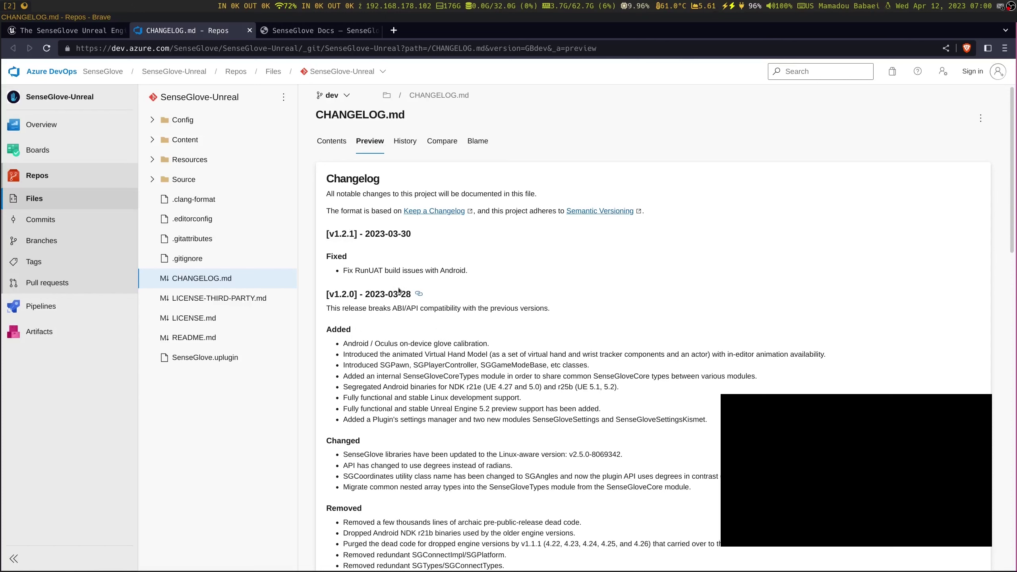
# Read through CHANGELOG.md's v1.2.1 (2023-03-30) and v1.2.0 release notes on dev
pyautogui.scroll(-7, 418, 413)
pyautogui.scroll(-6, 419, 413)
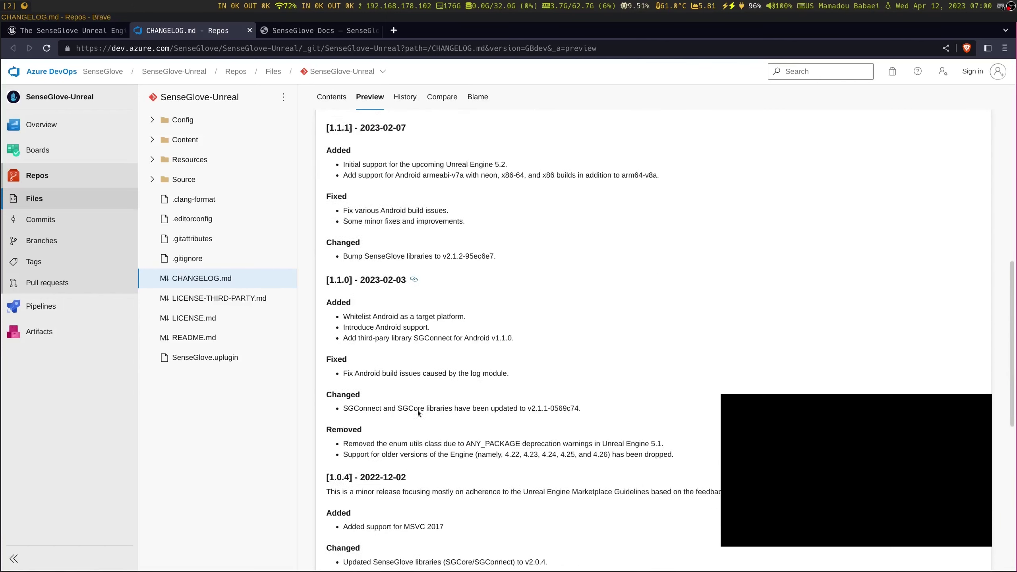
pyautogui.scroll(13, 408, 400)
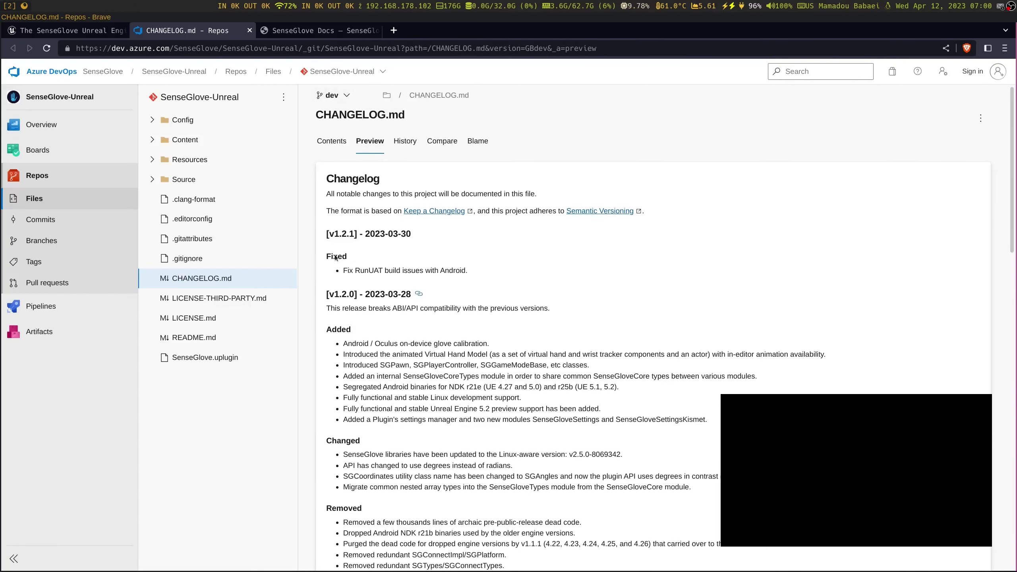
pyautogui.scroll(-5, 434, 407)
pyautogui.scroll(-20, 434, 406)
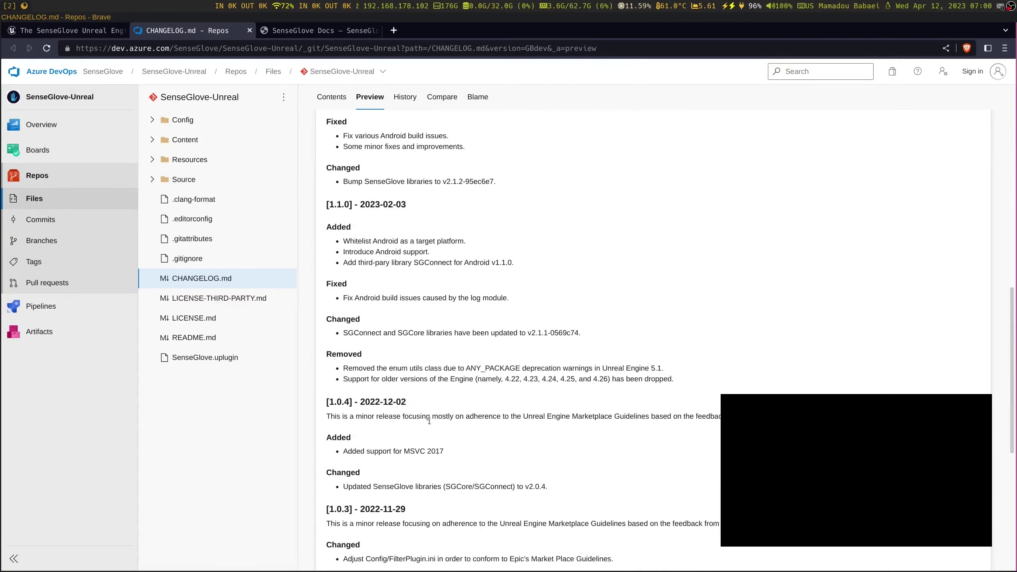
pyautogui.scroll(20, 427, 423)
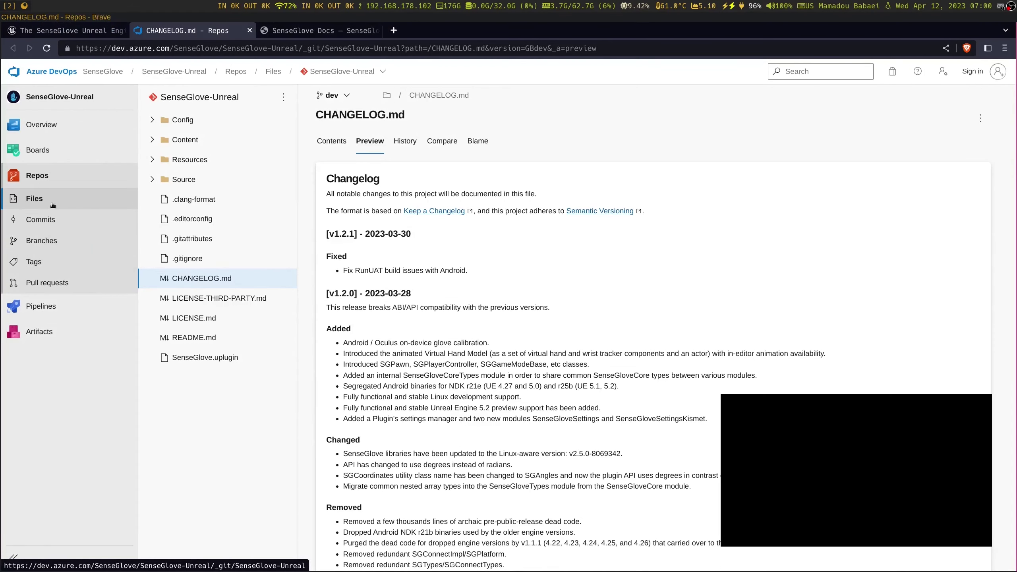
# Show the repo's root files on master and read the README's Platform Support Matrix
pyautogui.click(52, 206)
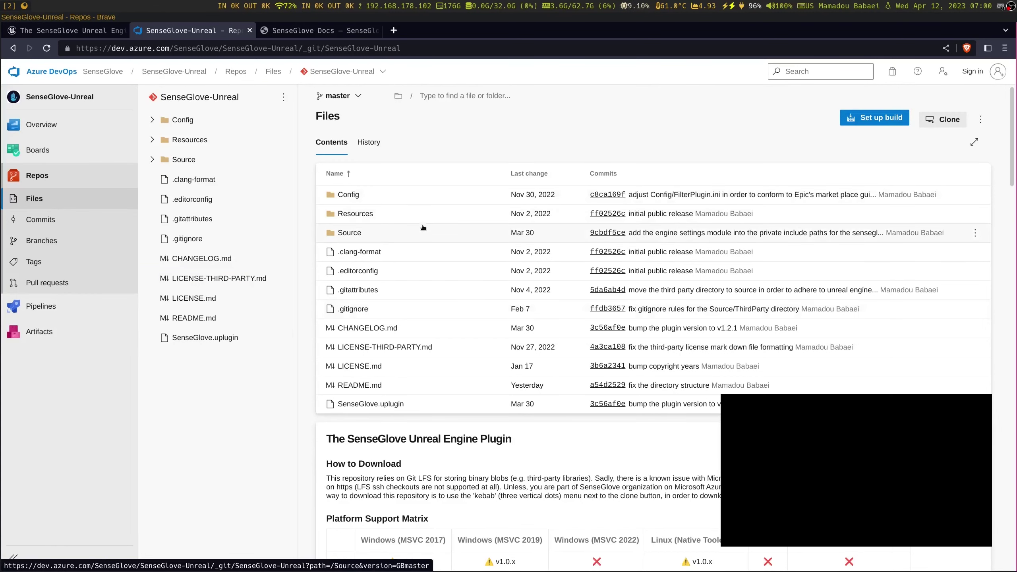
pyautogui.scroll(-8, 421, 226)
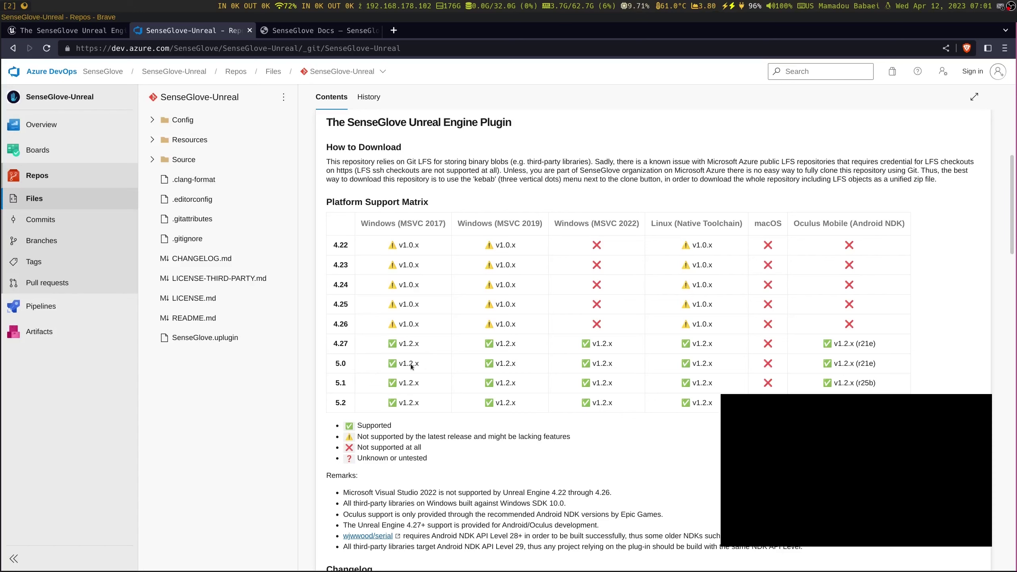
pyautogui.scroll(8, 417, 337)
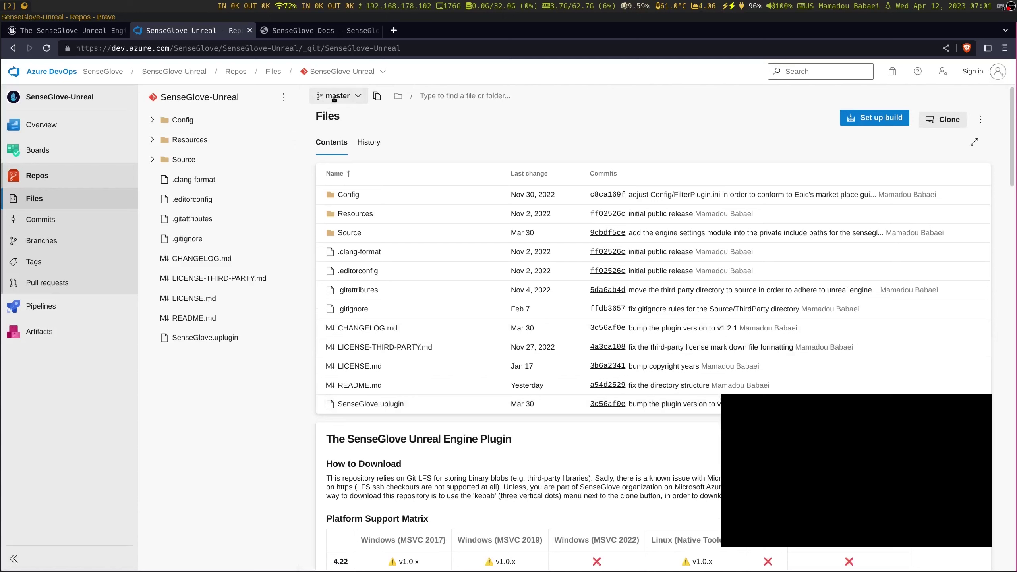
# Pick dev from the branch list, revealing the added Content folder
pyautogui.click(336, 97)
pyautogui.scroll(-3, 406, 257)
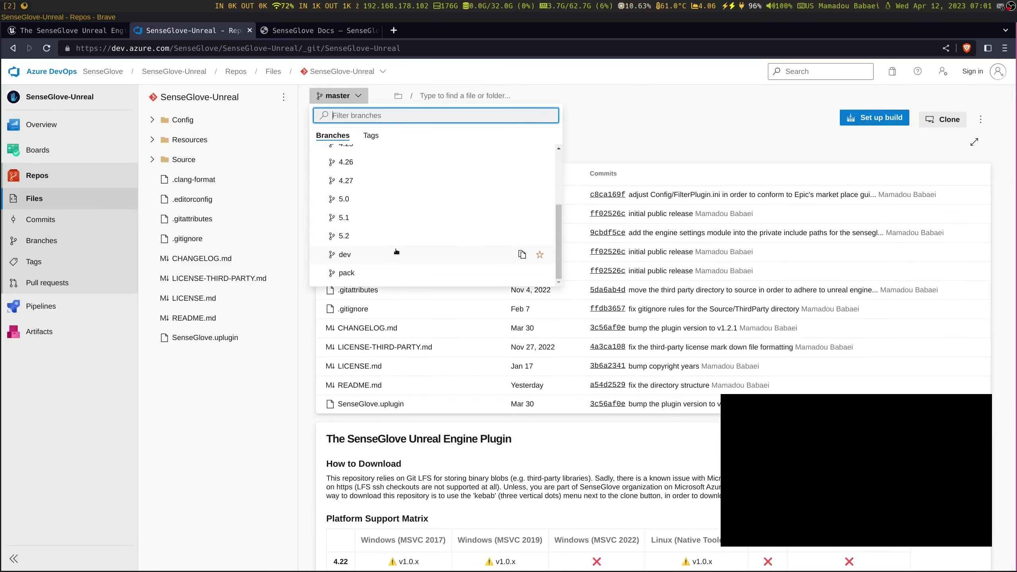
pyautogui.scroll(3, 395, 250)
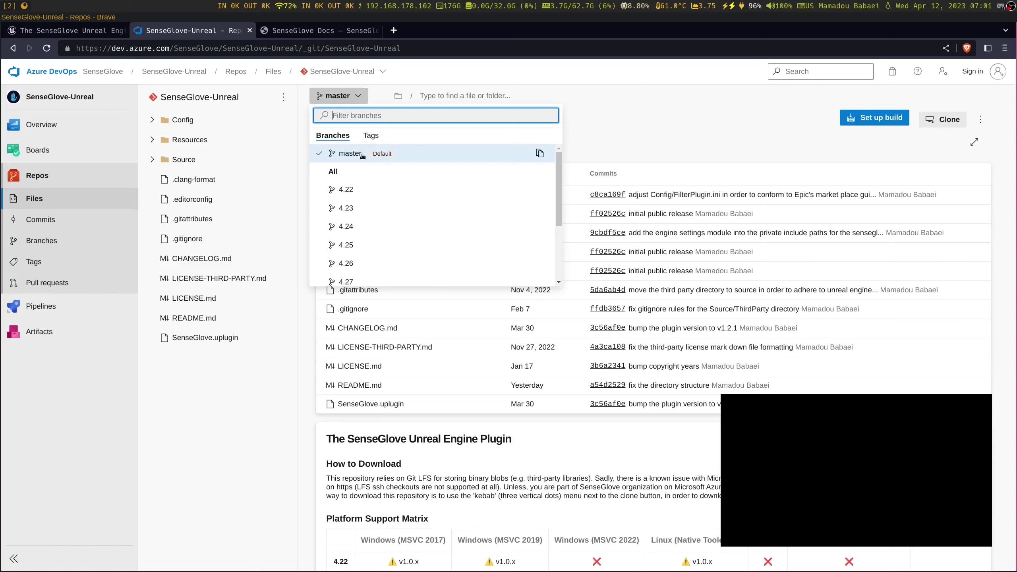
pyautogui.scroll(-2, 370, 198)
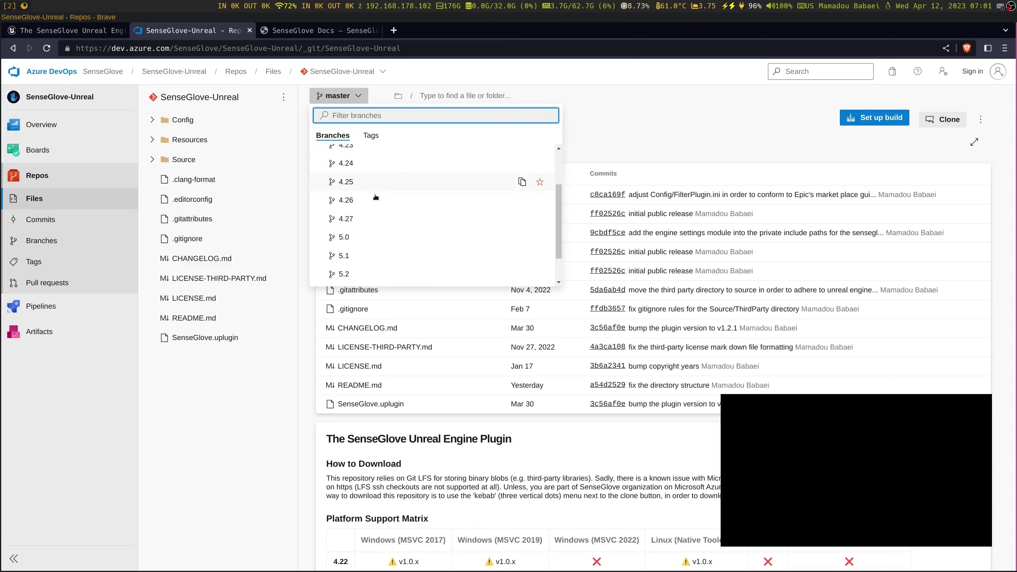
pyautogui.scroll(2, 369, 189)
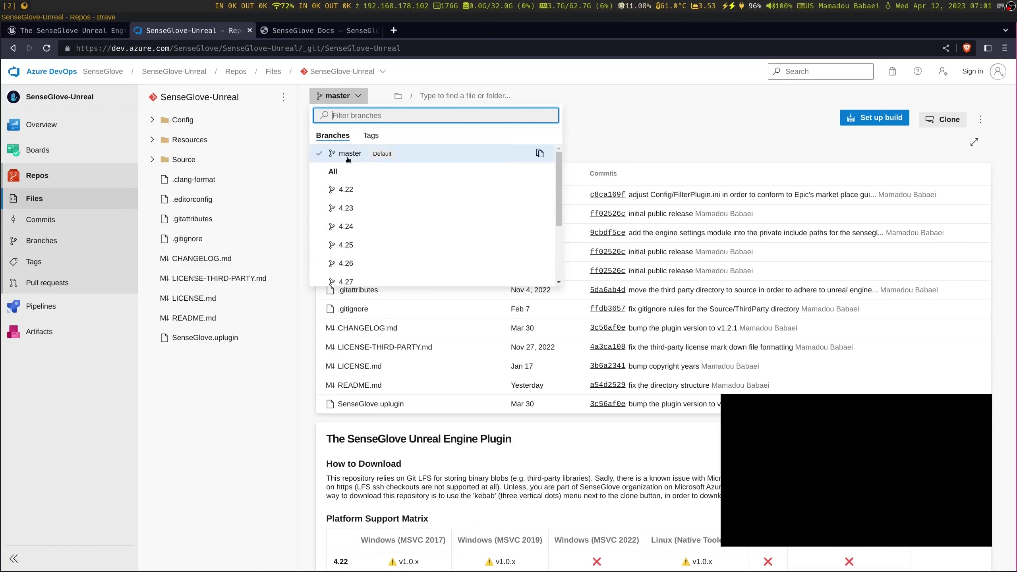
pyautogui.scroll(-3, 366, 210)
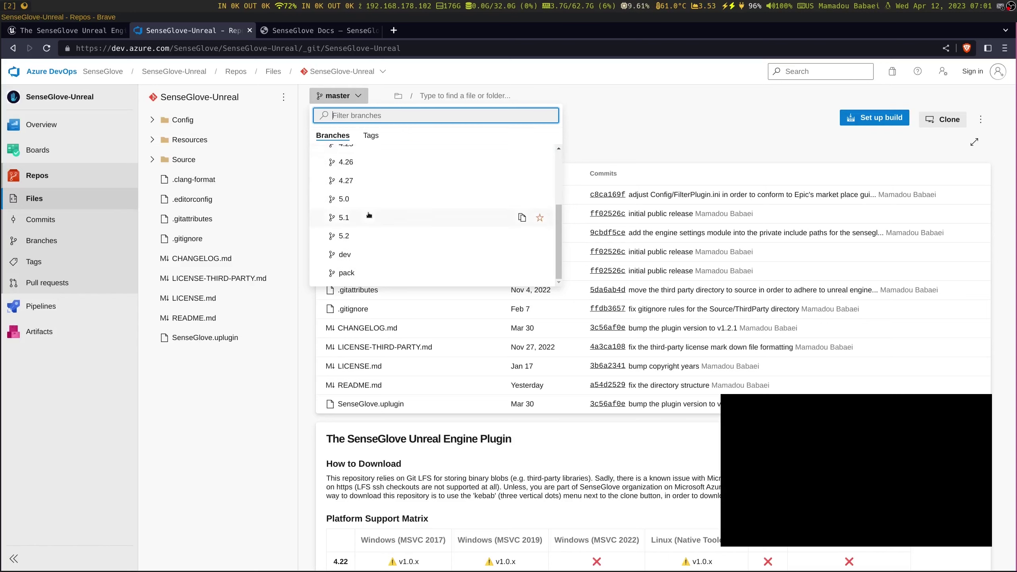
pyautogui.scroll(3, 369, 213)
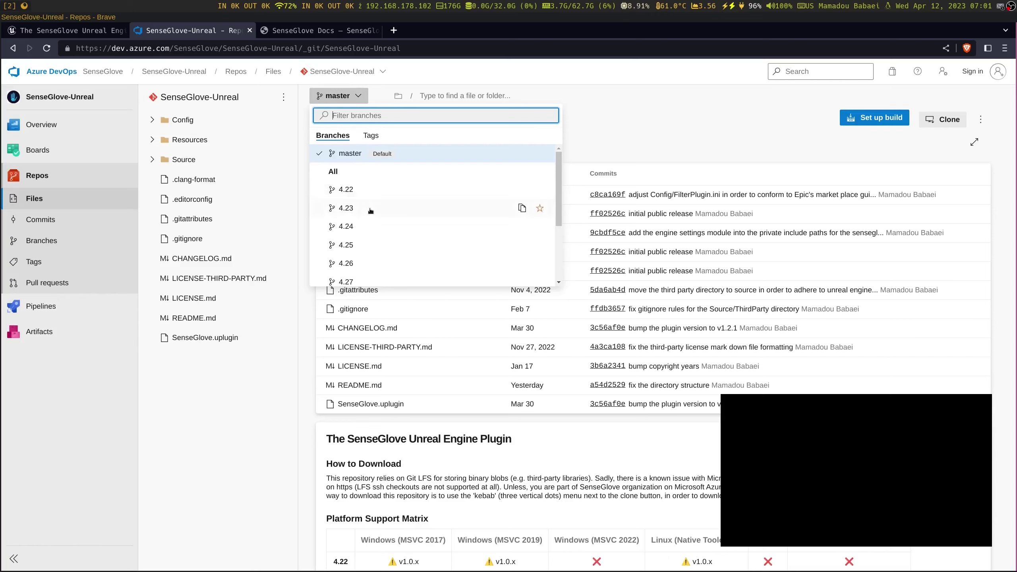
pyautogui.scroll(-3, 370, 211)
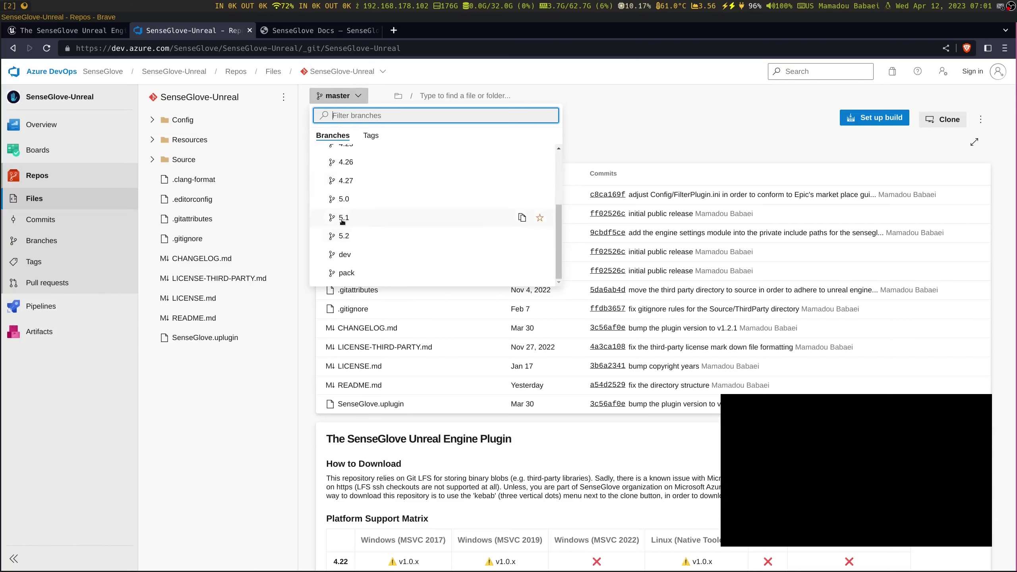
pyautogui.scroll(3, 353, 224)
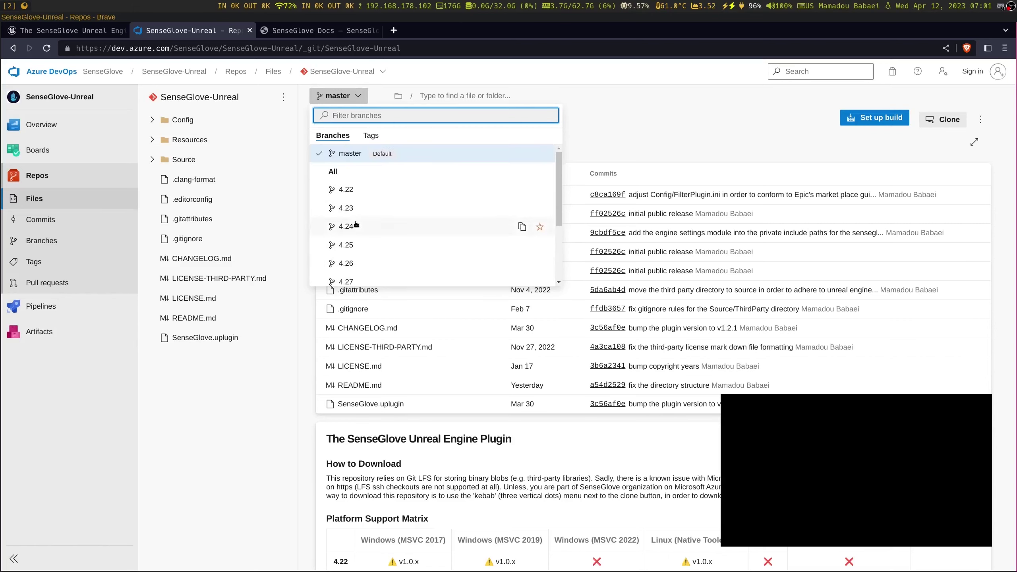
pyautogui.scroll(-3, 356, 232)
pyautogui.scroll(3, 361, 188)
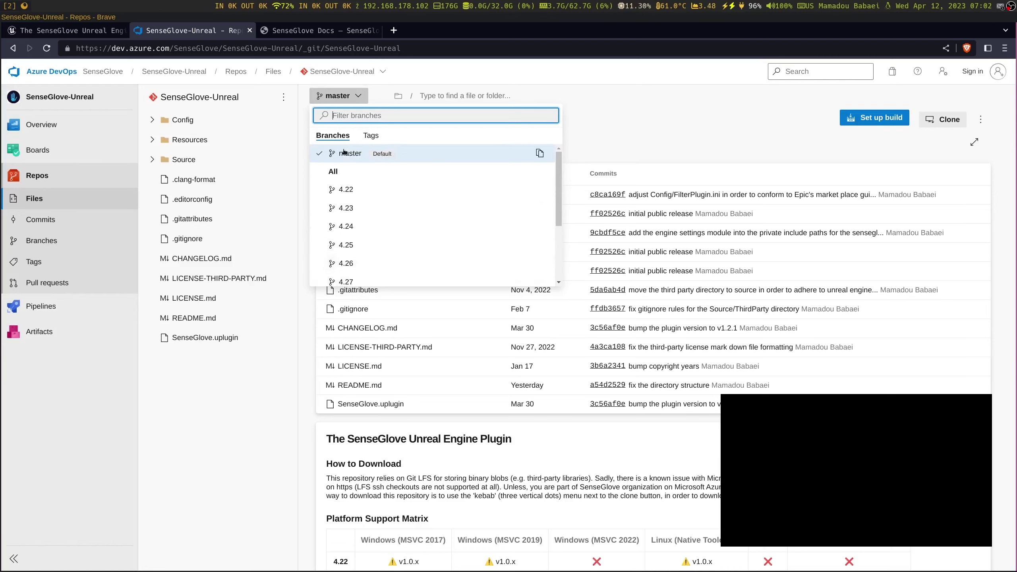
pyautogui.scroll(-3, 386, 228)
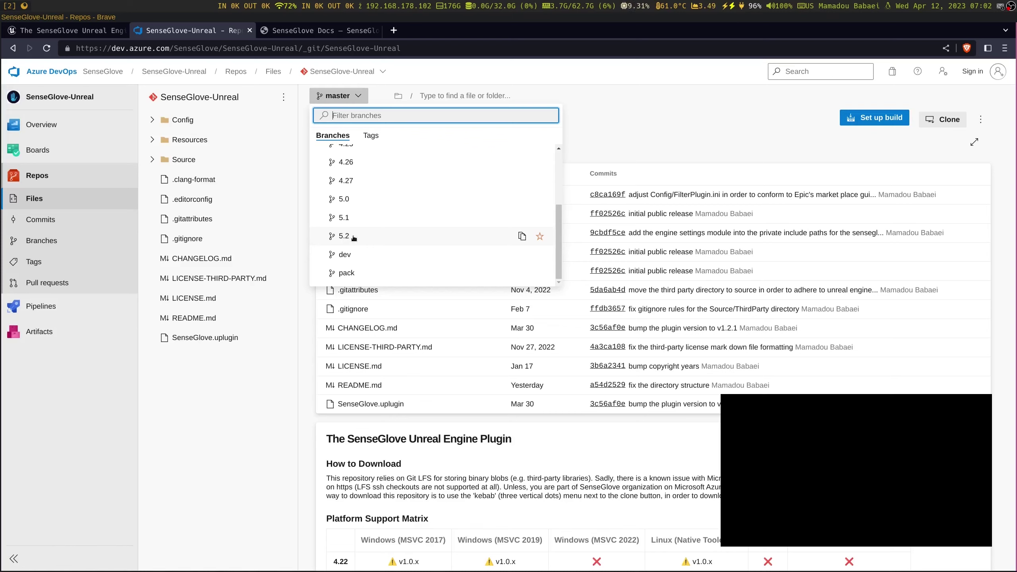
pyautogui.scroll(3, 354, 238)
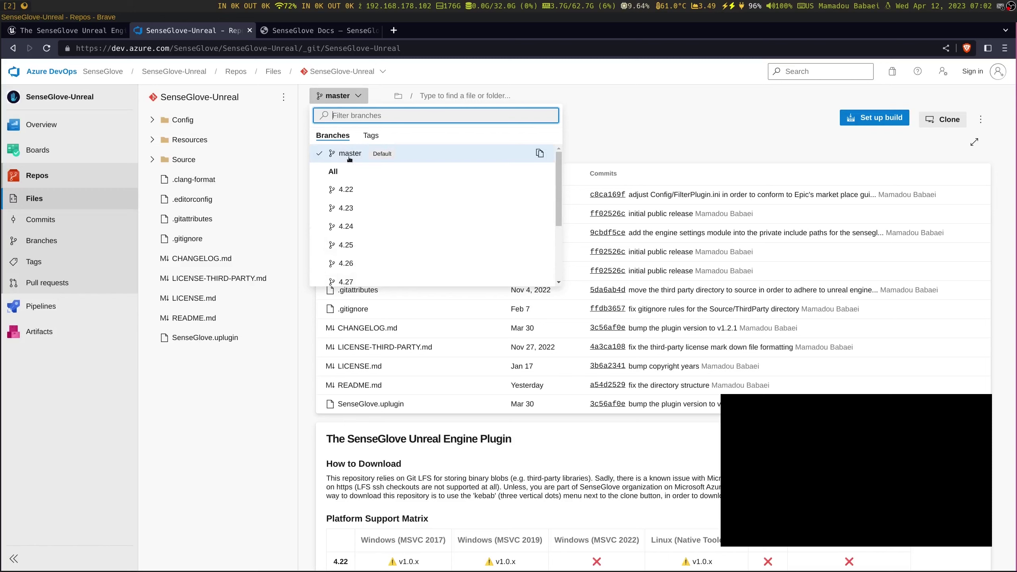
pyautogui.scroll(-3, 376, 241)
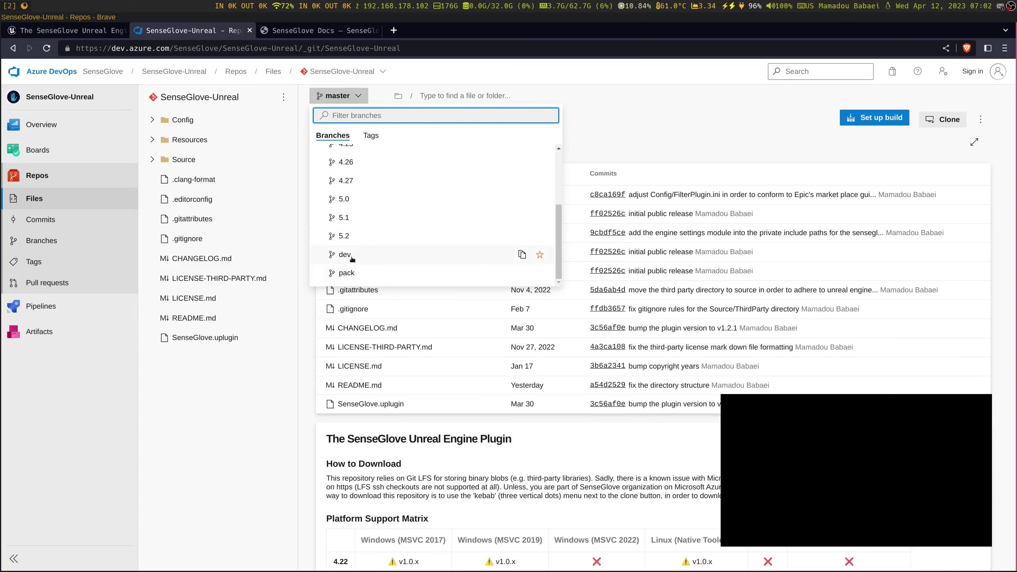
pyautogui.click(352, 257)
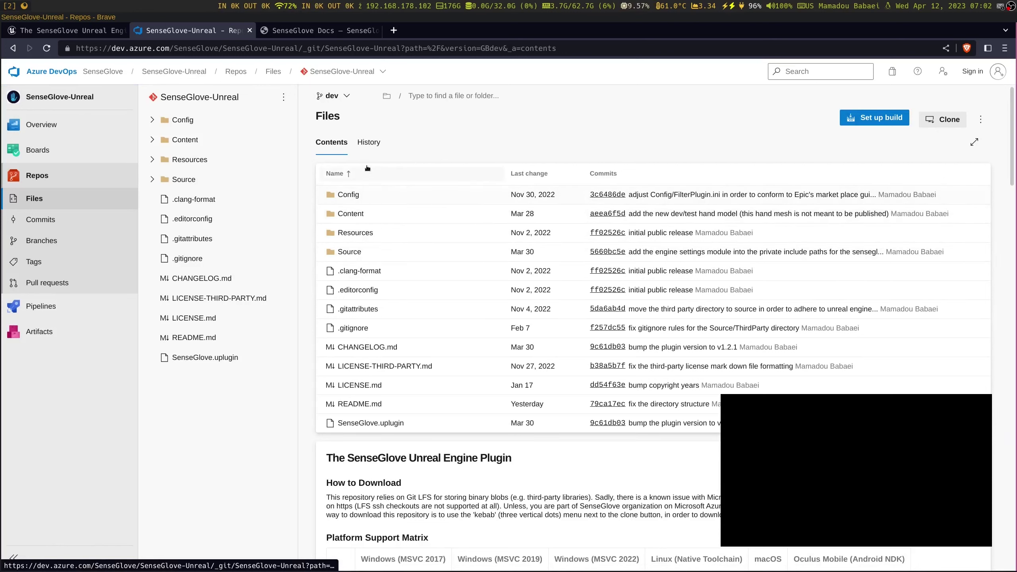
pyautogui.click(333, 95)
pyautogui.scroll(-2, 428, 258)
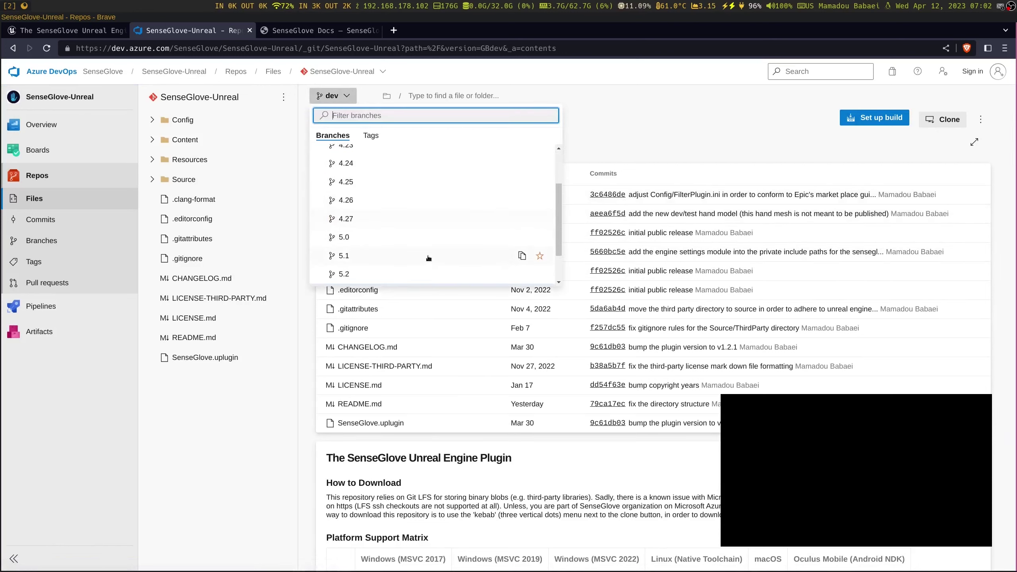
pyautogui.scroll(-1, 429, 258)
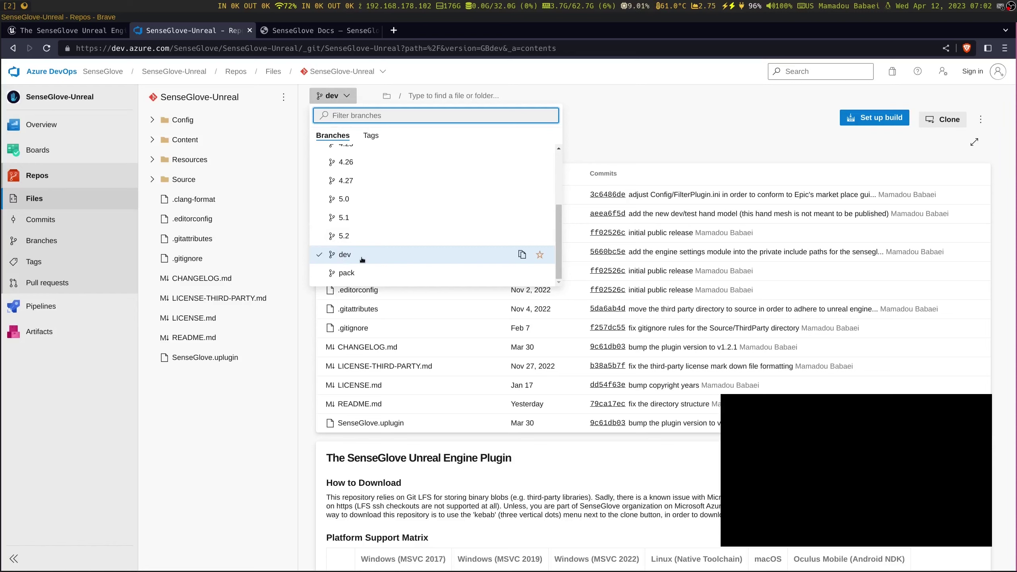
pyautogui.scroll(3, 375, 253)
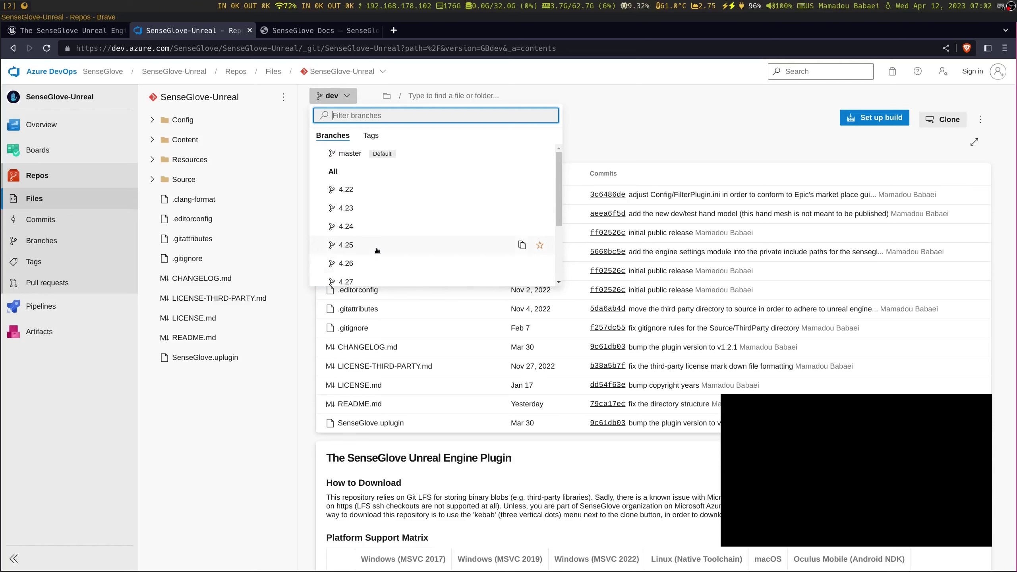
pyautogui.scroll(-3, 377, 250)
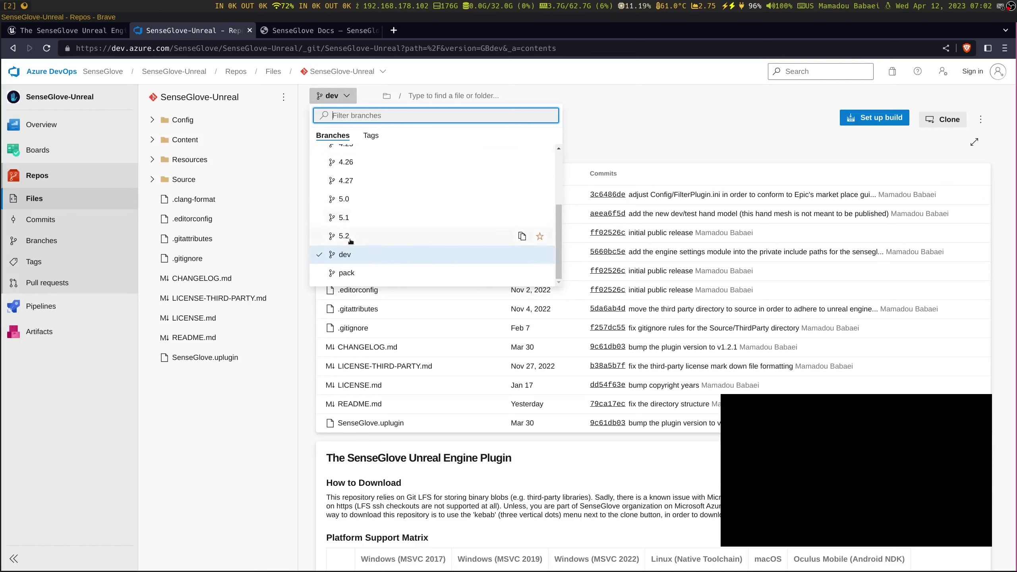
pyautogui.scroll(3, 351, 240)
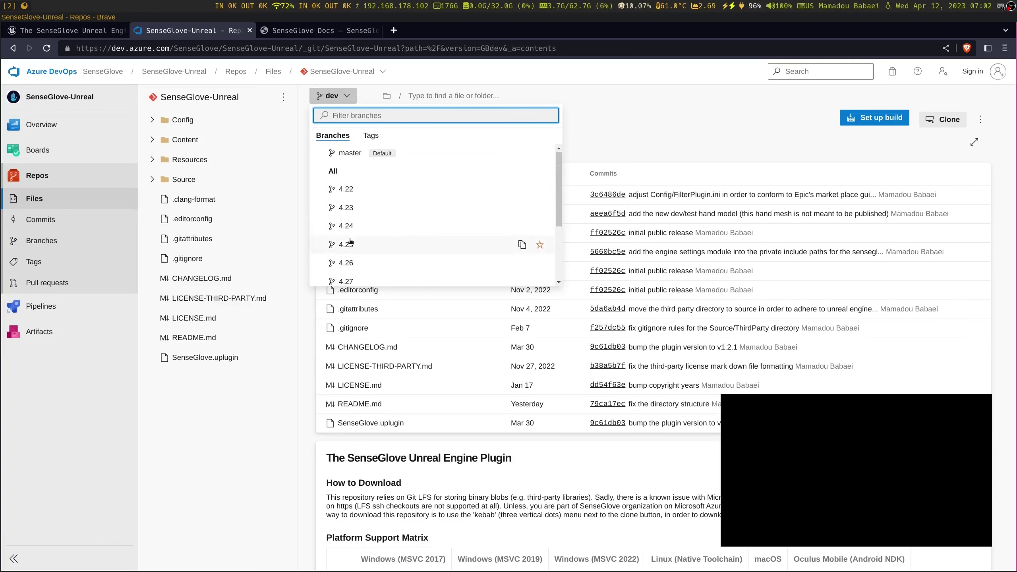
pyautogui.scroll(-3, 350, 240)
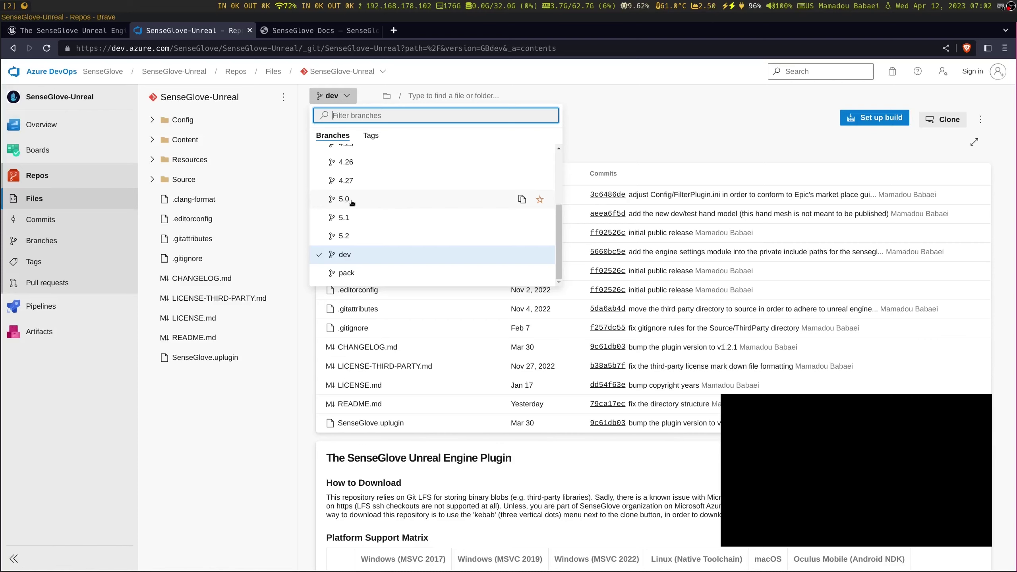
pyautogui.scroll(2, 359, 201)
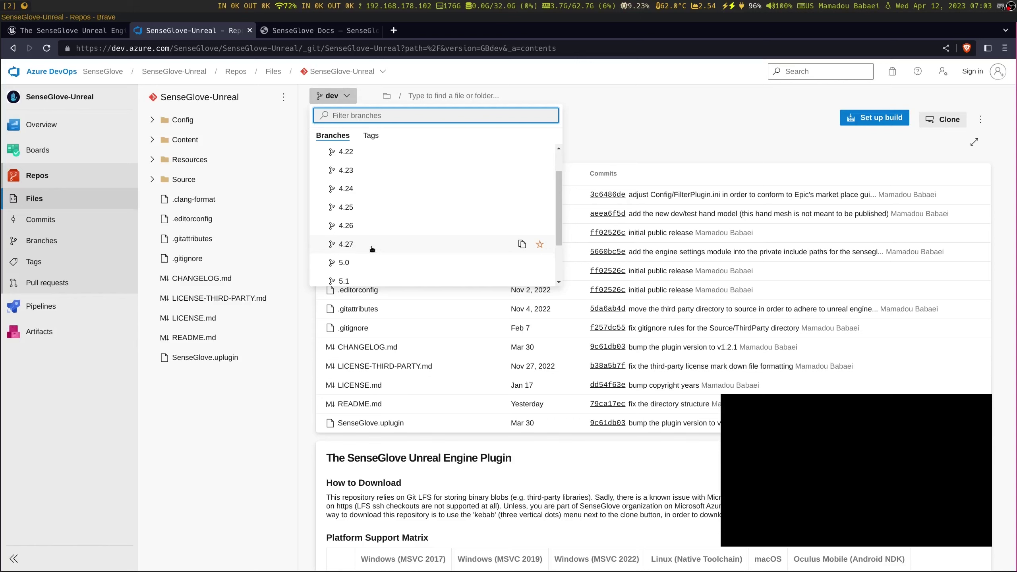
pyautogui.scroll(-2, 368, 249)
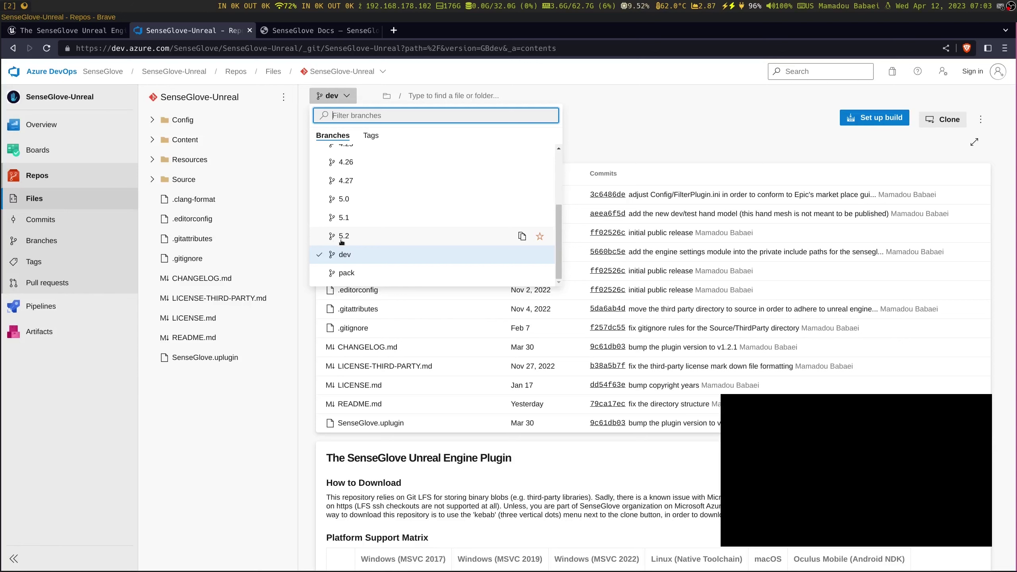
# Switch the SenseGlove-Unreal repository to the 5.2 branch
pyautogui.click(358, 239)
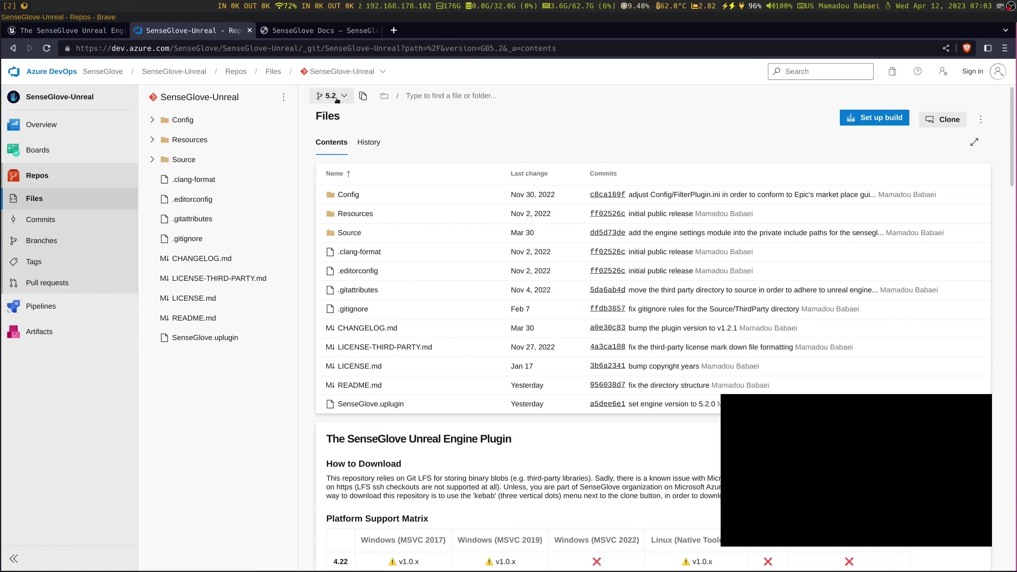
pyautogui.click(336, 96)
pyautogui.scroll(-3, 365, 223)
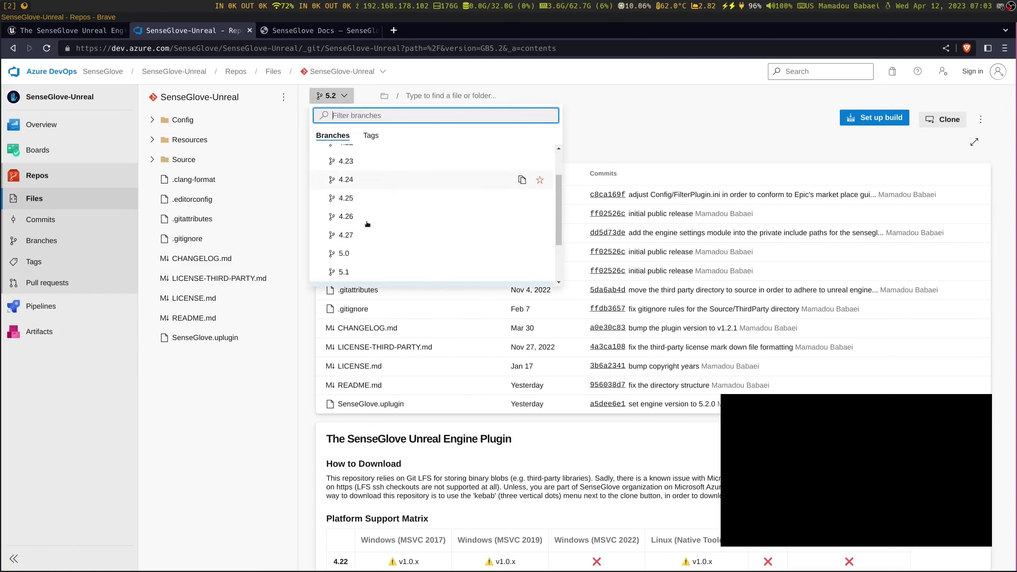
pyautogui.scroll(1, 366, 225)
pyautogui.scroll(3, 367, 225)
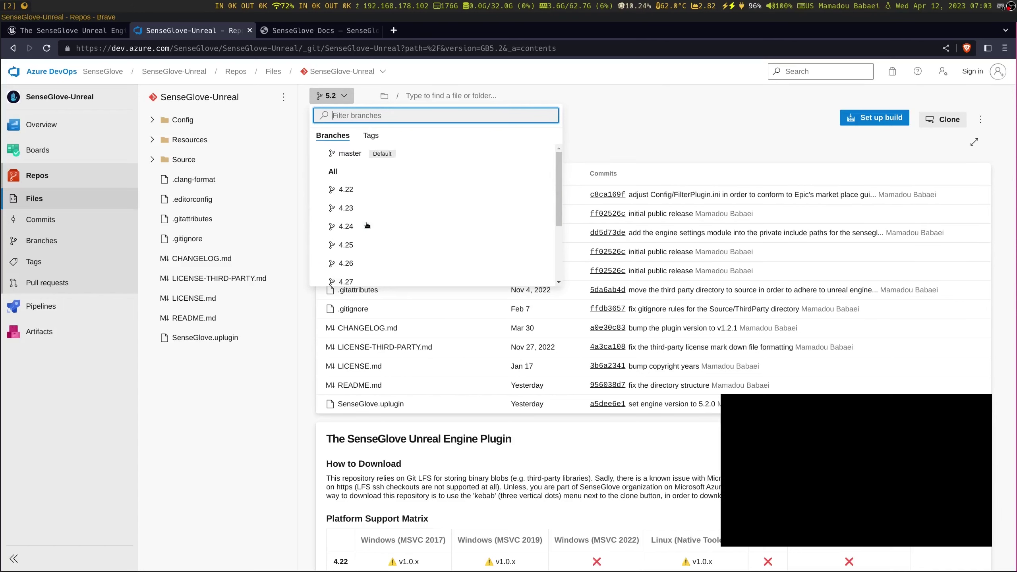
pyautogui.click(618, 153)
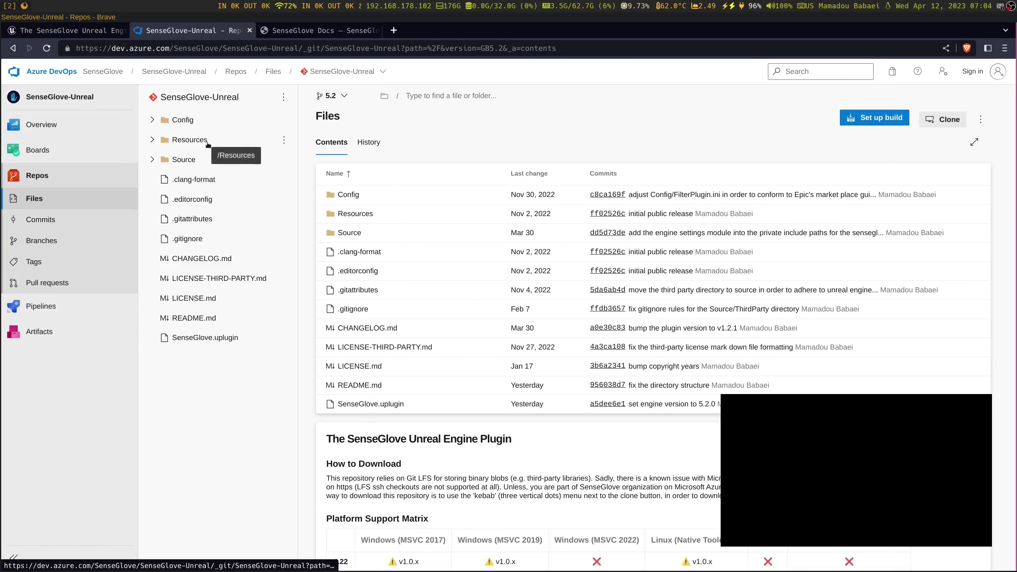
# Keep 5.2 selected and bring up the Download as Zip option beside Clone
pyautogui.click(326, 98)
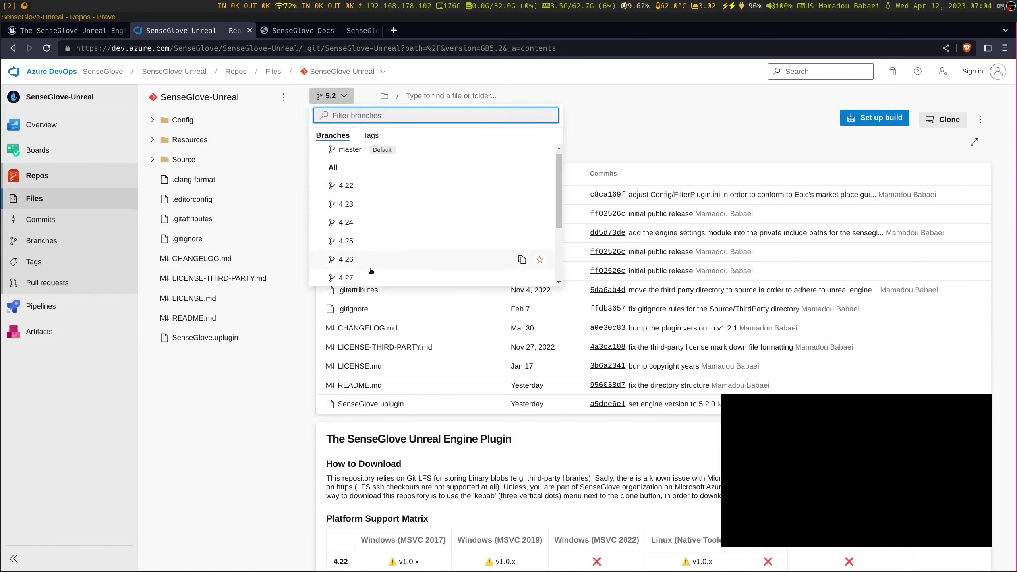
pyautogui.scroll(-3, 371, 271)
pyautogui.click(353, 232)
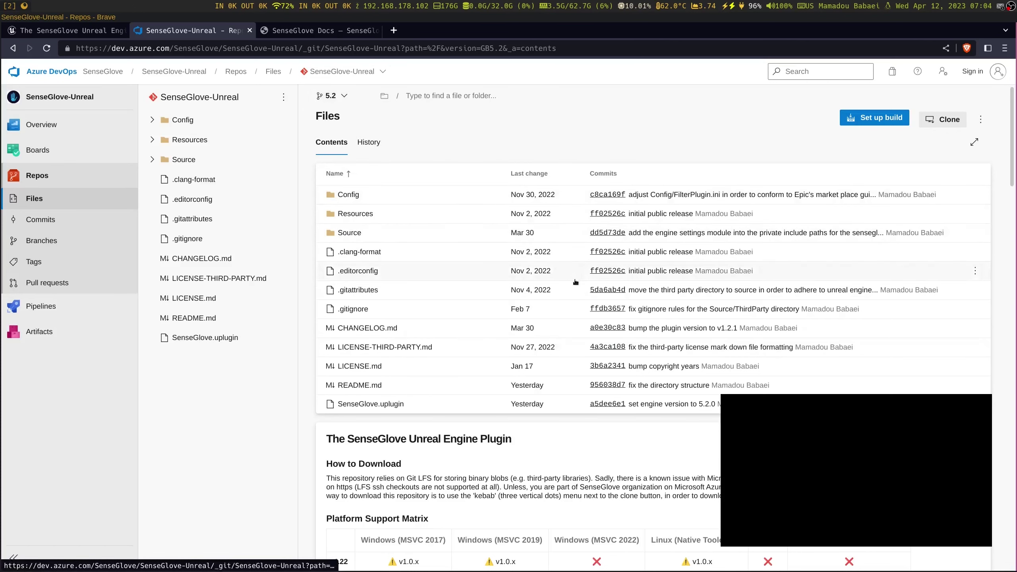
pyautogui.click(981, 119)
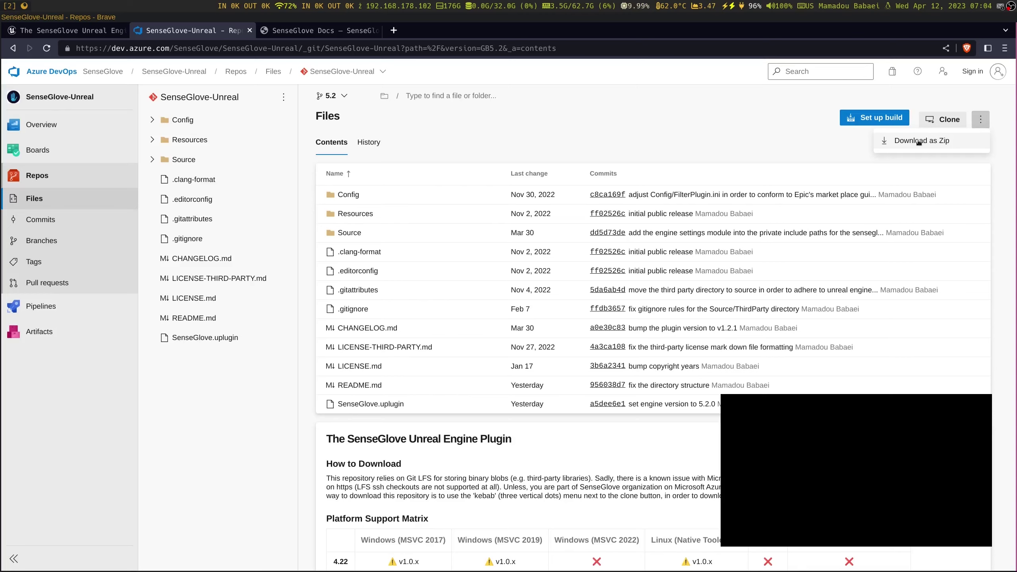
# Save SenseGlove-Unreal.zip into a new 'tutorial' folder in the home directory
pyautogui.click(919, 141)
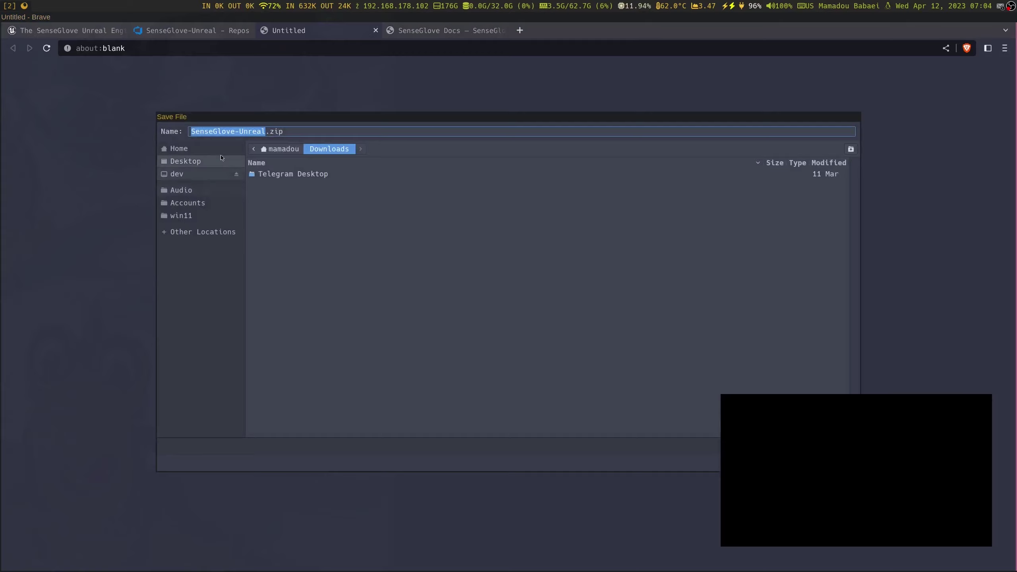
pyautogui.click(188, 148)
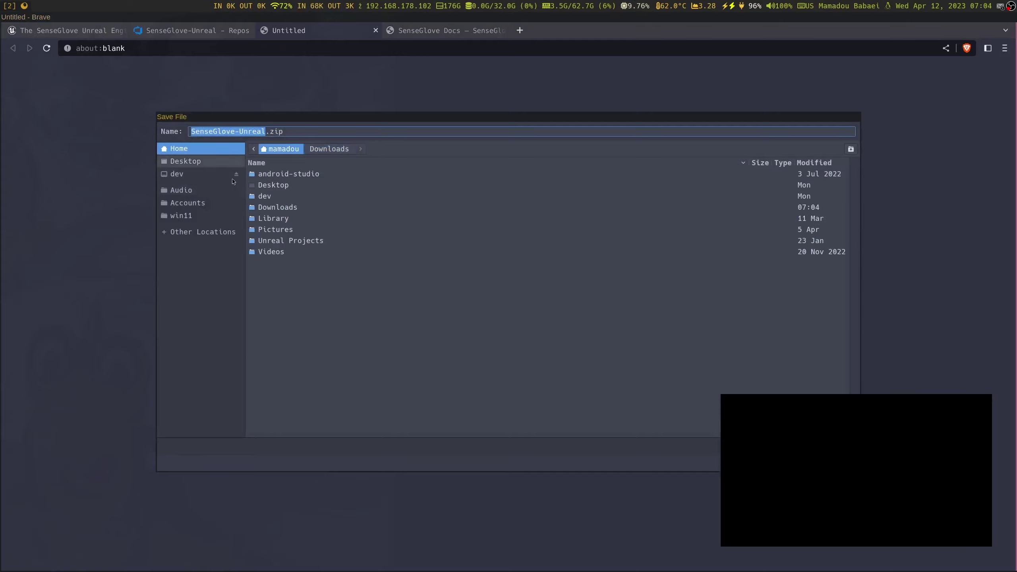
pyautogui.rightClick(334, 332)
pyautogui.press('Escape')
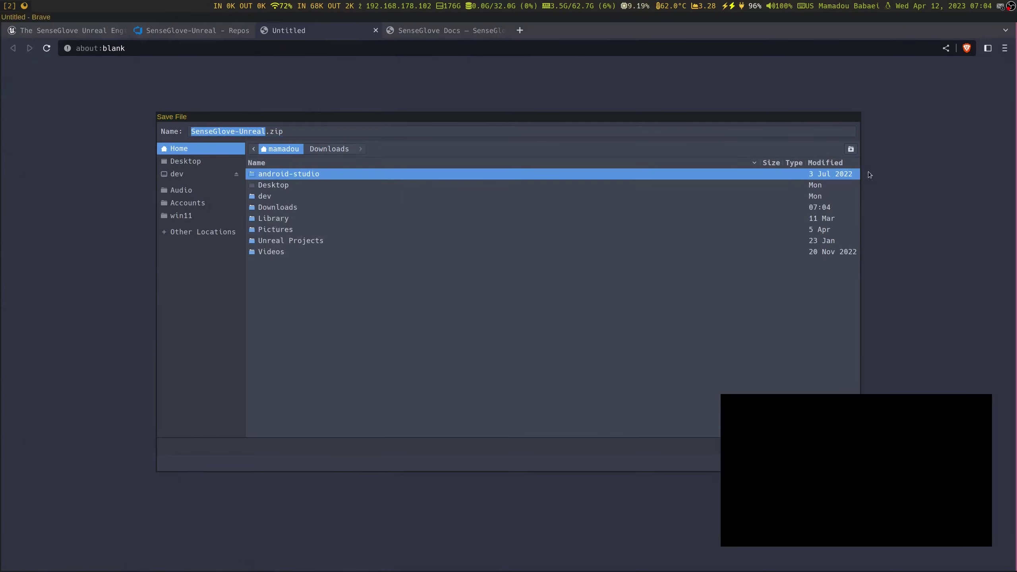
pyautogui.click(851, 149)
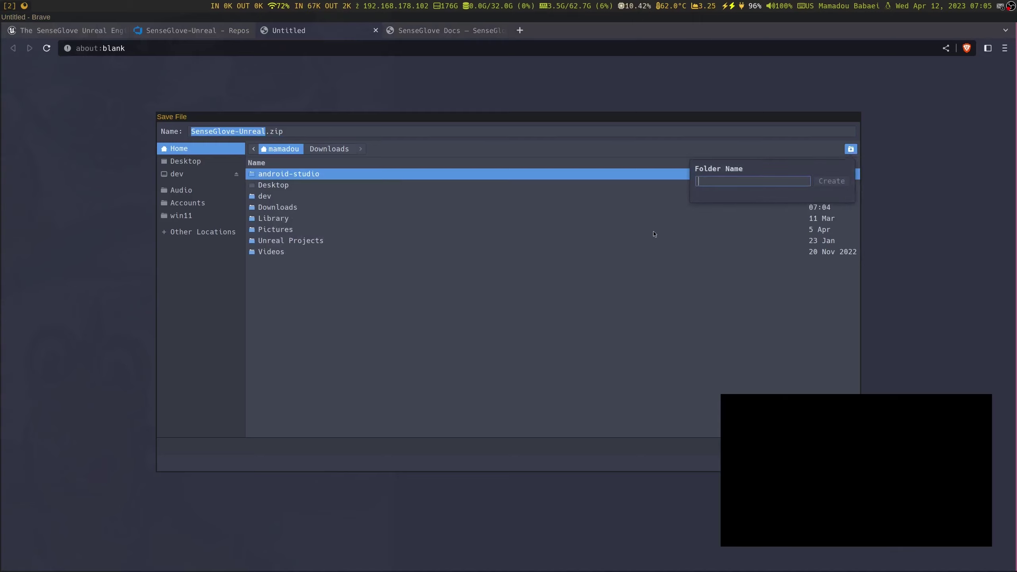
pyautogui.write('tutorial')
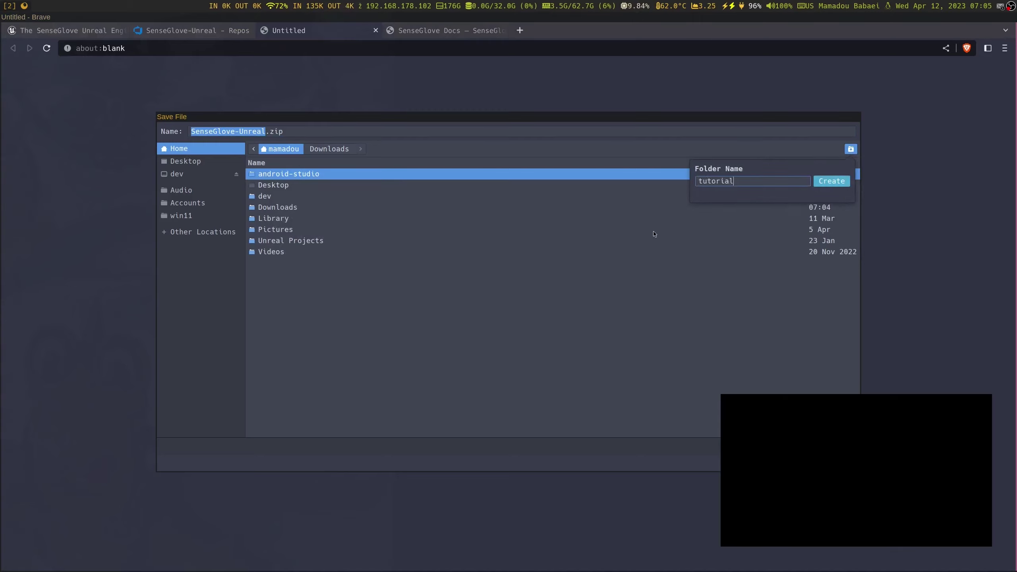
pyautogui.click(831, 182)
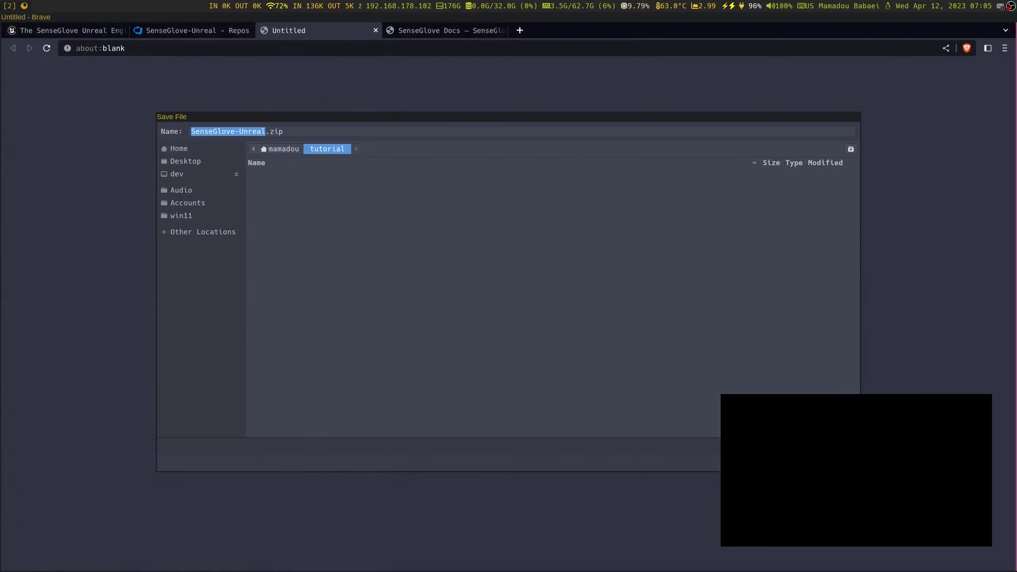
pyautogui.press('Return')
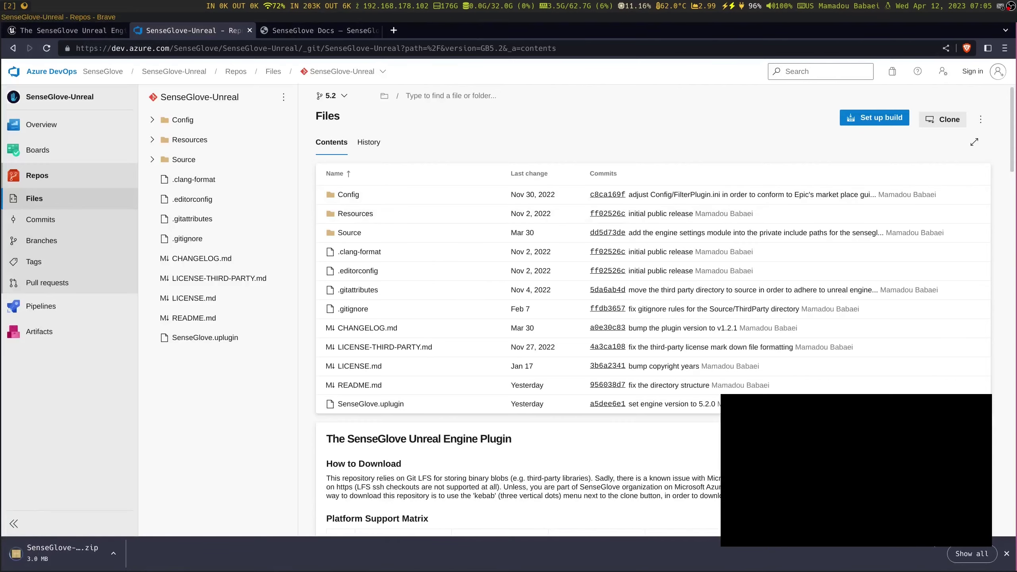
# Check download progress, then open SGPlaygroundBP via the Marketplace's Example Blueprint Project link
pyautogui.click(972, 554)
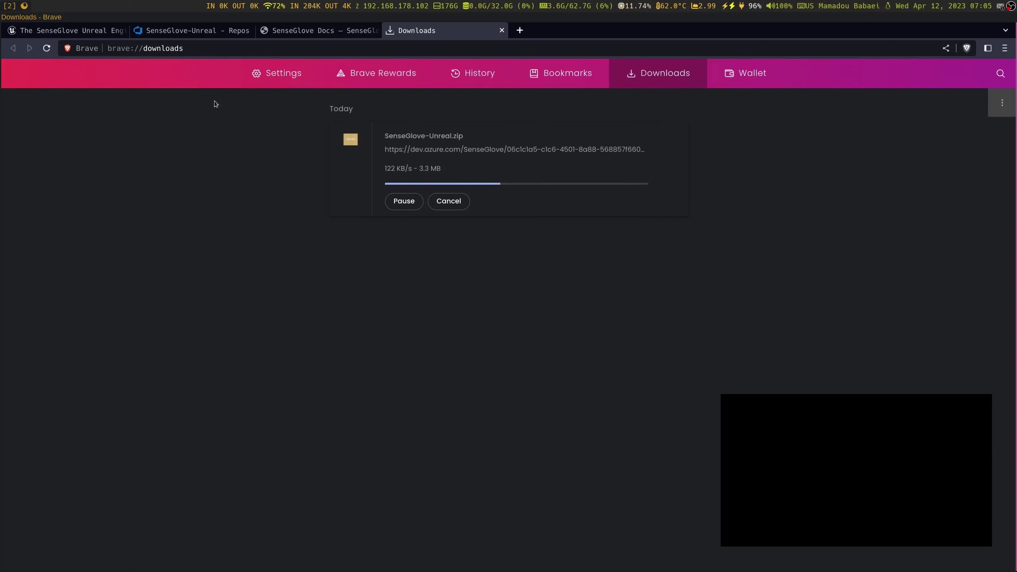
pyautogui.click(154, 32)
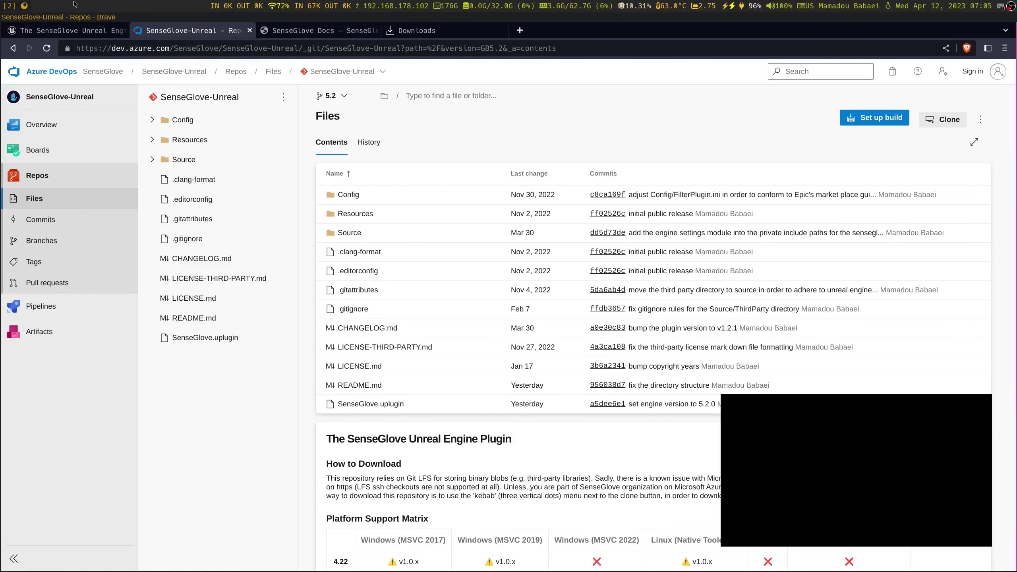
pyautogui.click(68, 31)
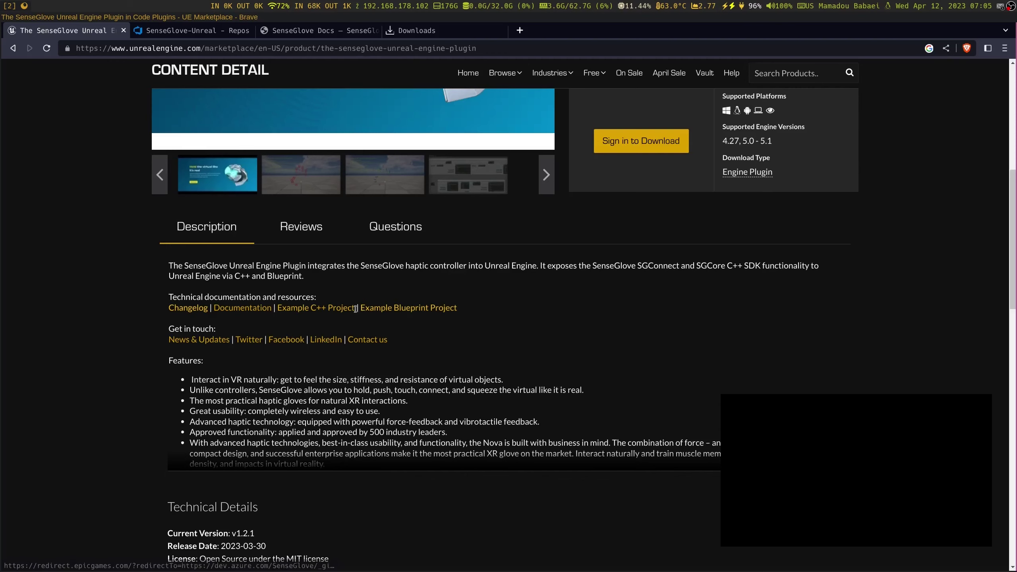
pyautogui.click(399, 308)
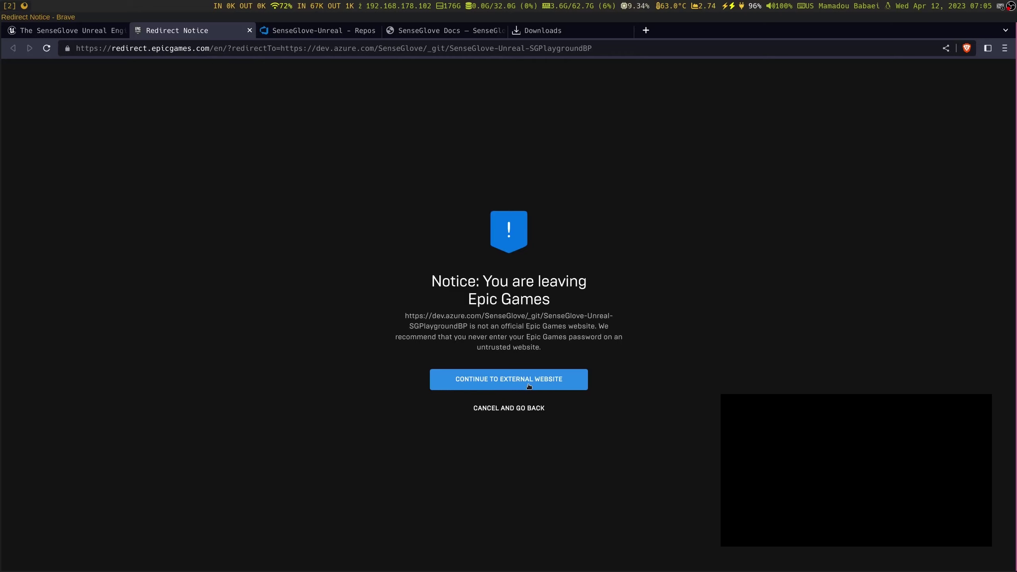
pyautogui.click(529, 380)
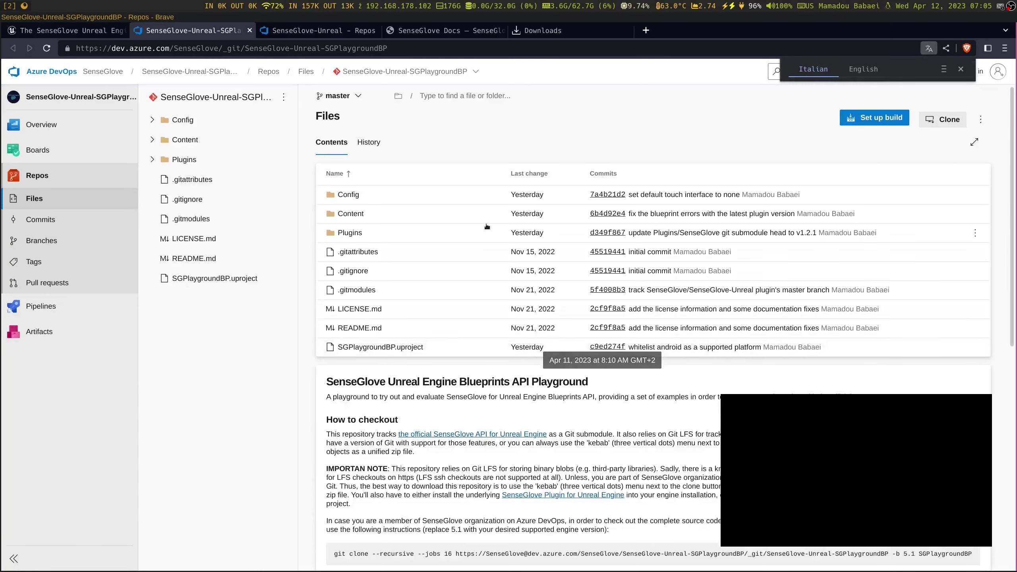
# Dismiss the translation offer and switch SGPlaygroundBP to the 5.2 branch
pyautogui.click(960, 70)
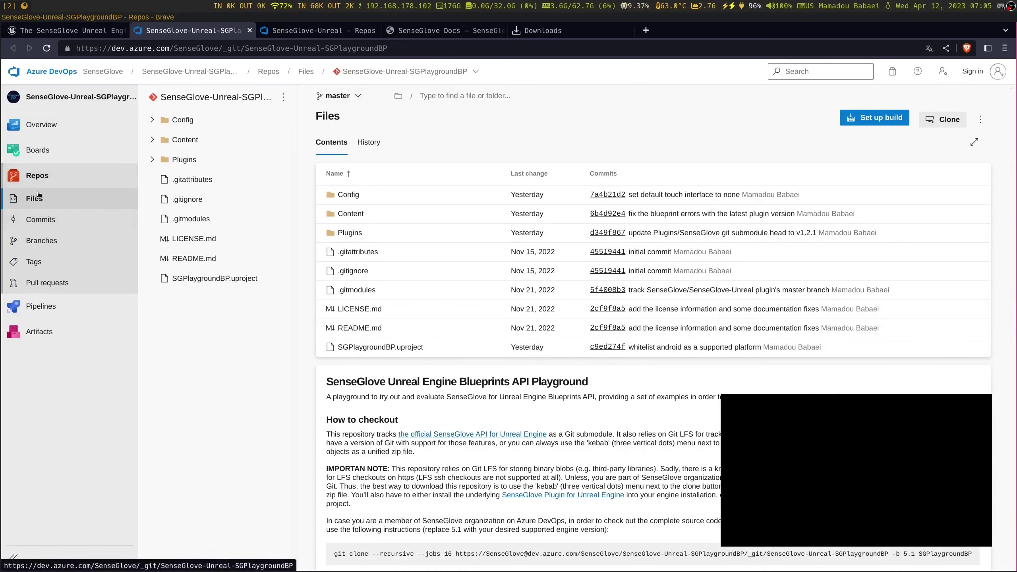
pyautogui.click(338, 95)
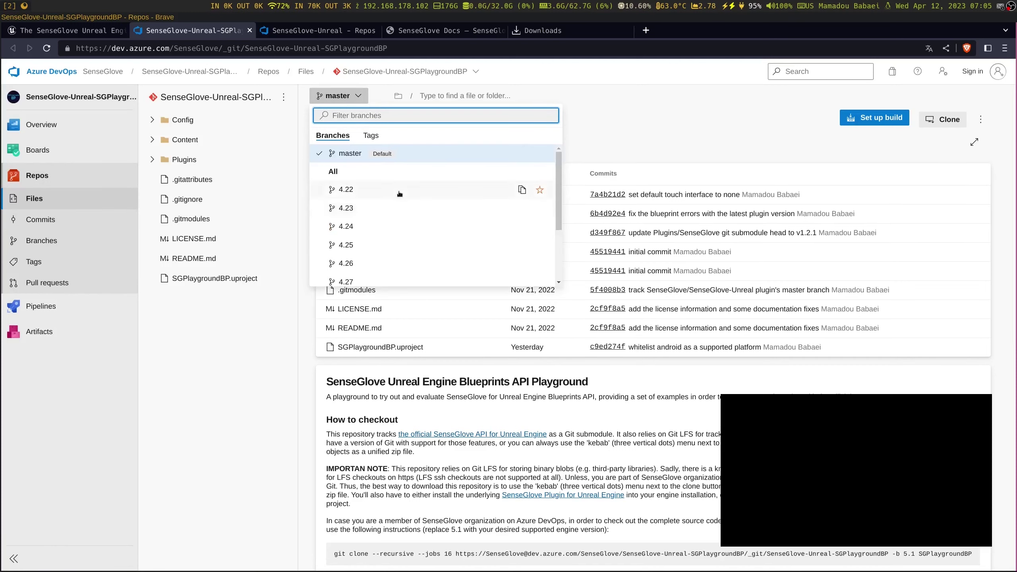
pyautogui.scroll(-2, 400, 194)
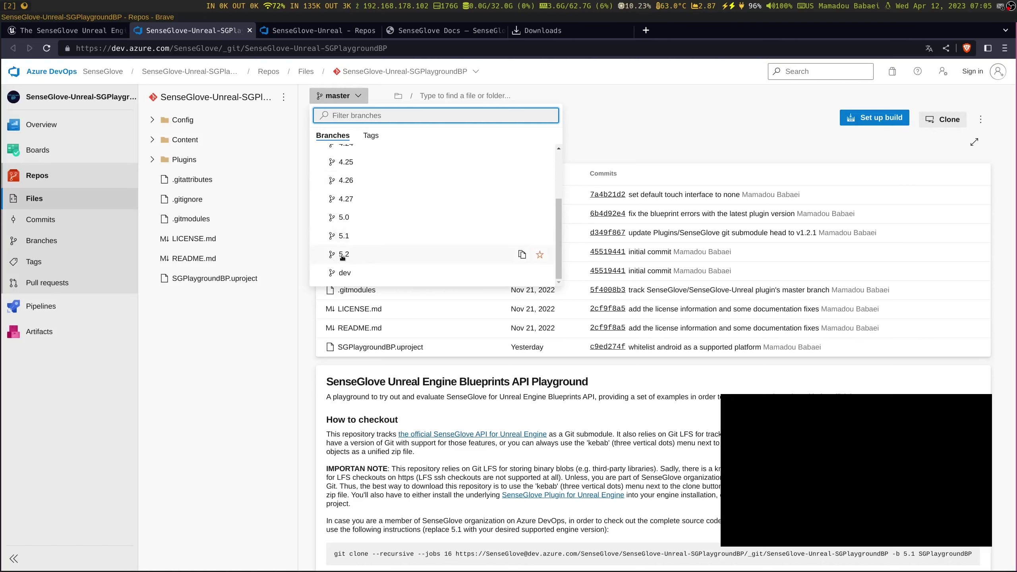
pyautogui.click(343, 255)
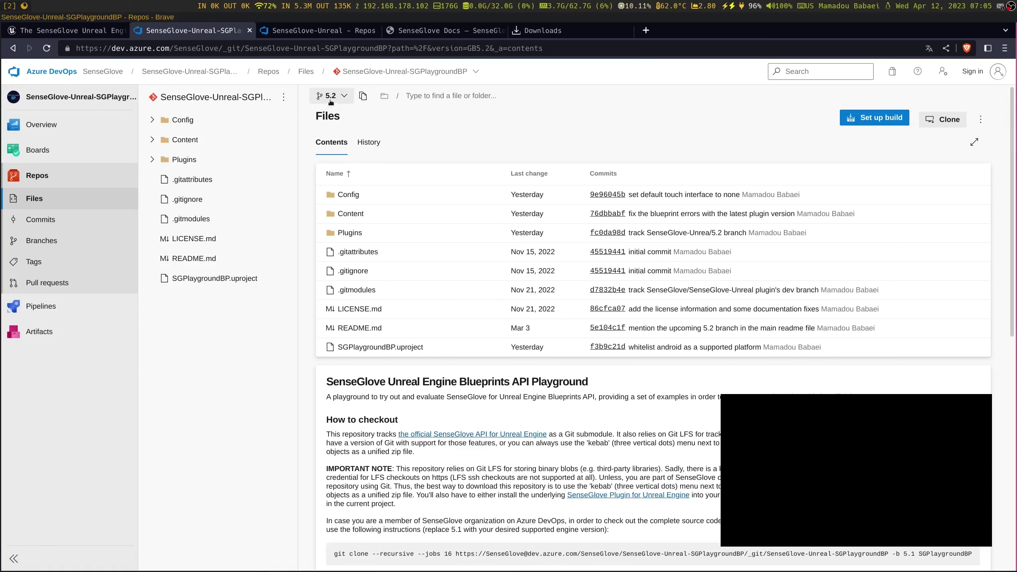
# Save SenseGlove-Unreal-SGPlaygroundBP.zip into the tutorial folder
pyautogui.click(981, 119)
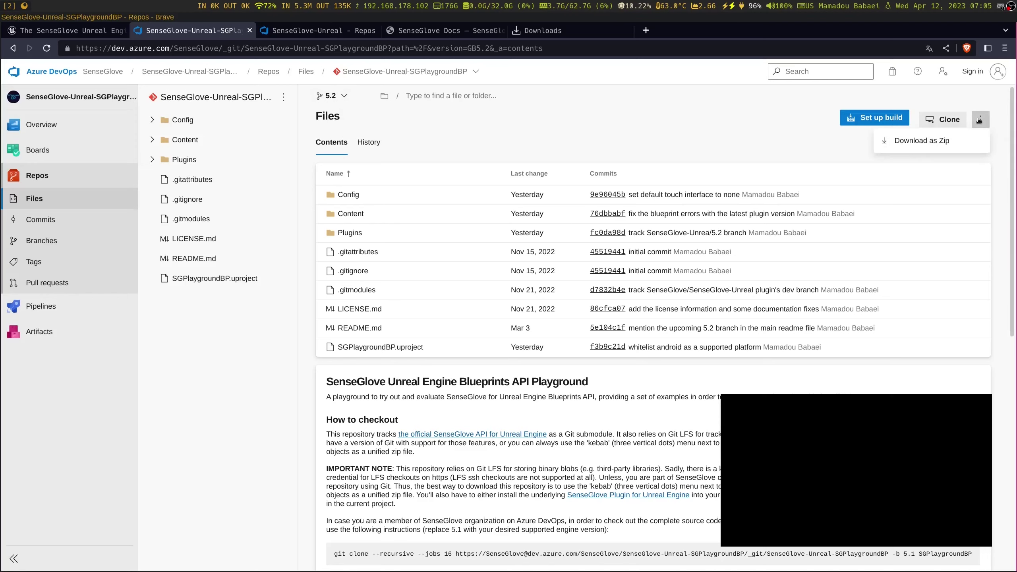
pyautogui.click(930, 147)
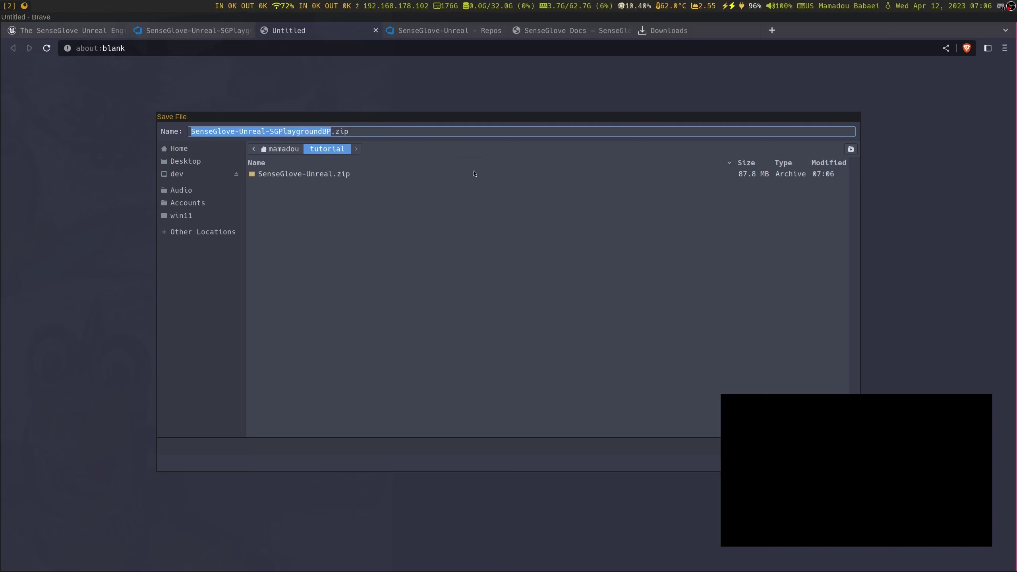
pyautogui.press('Return')
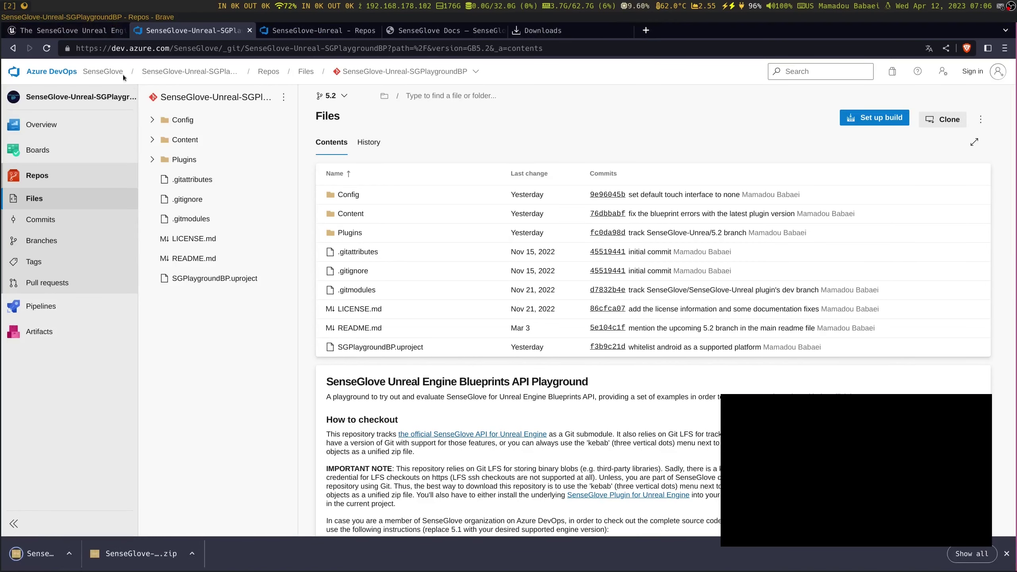
# Open SGPlaygroundCpp via the Marketplace's Example C++ Project link and set the 5.2 branch
pyautogui.click(57, 31)
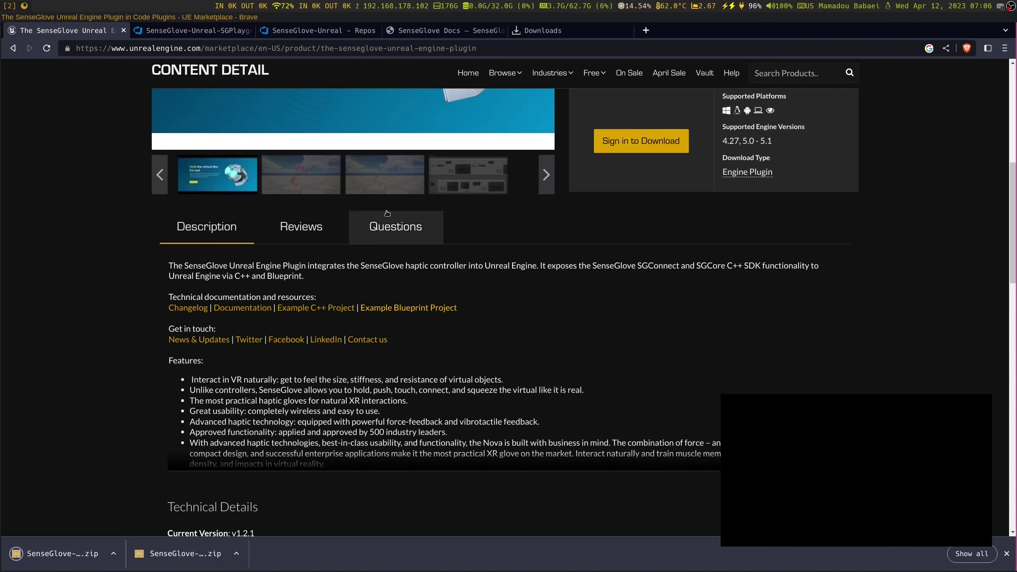
pyautogui.click(297, 308)
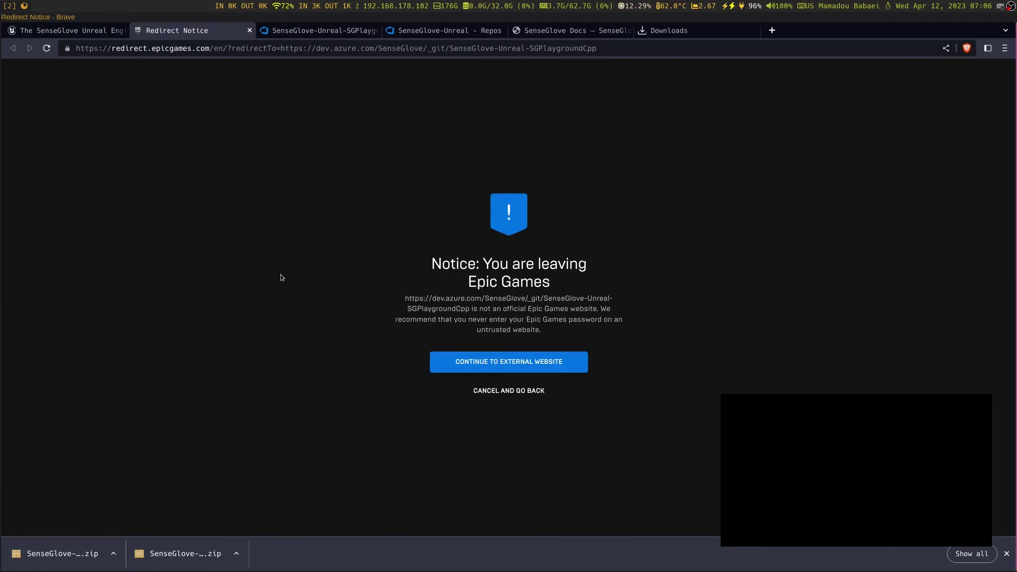
pyautogui.click(536, 362)
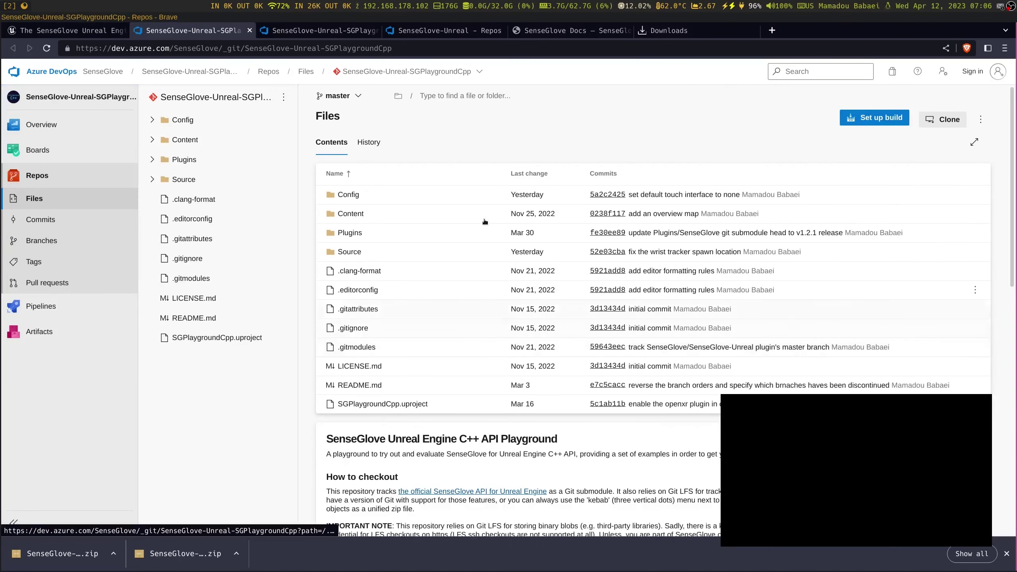
pyautogui.click(338, 96)
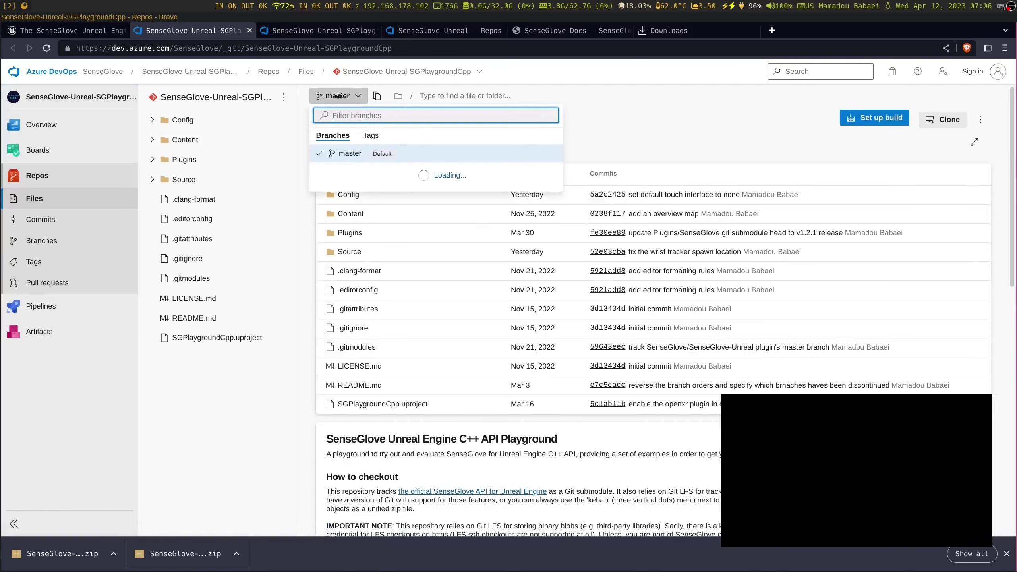
pyautogui.press('Escape')
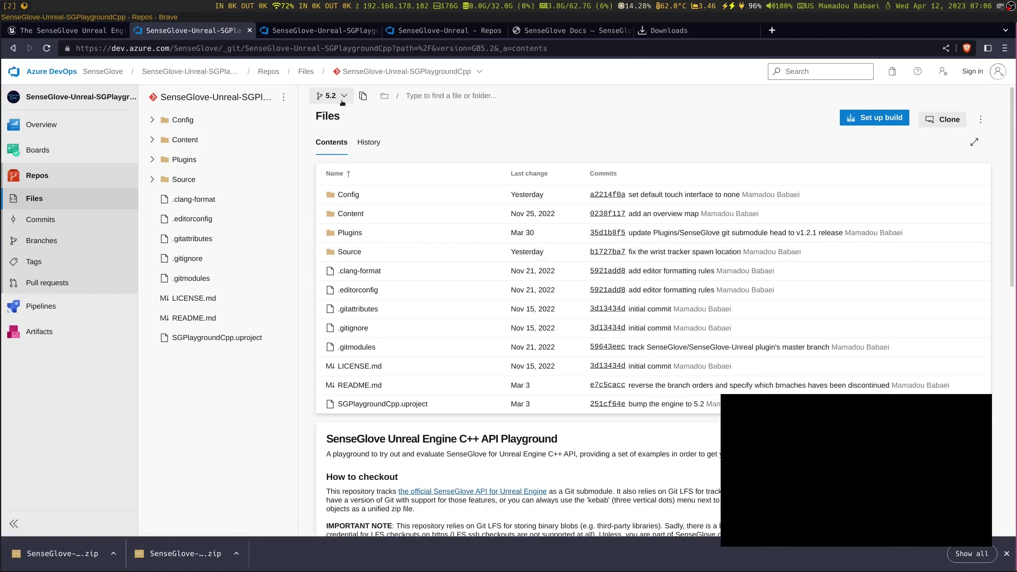
# Save SenseGlove-Unreal-SGPlaygroundCpp.zip to tutorial and check it in the downloads list
pyautogui.click(981, 119)
pyautogui.click(938, 149)
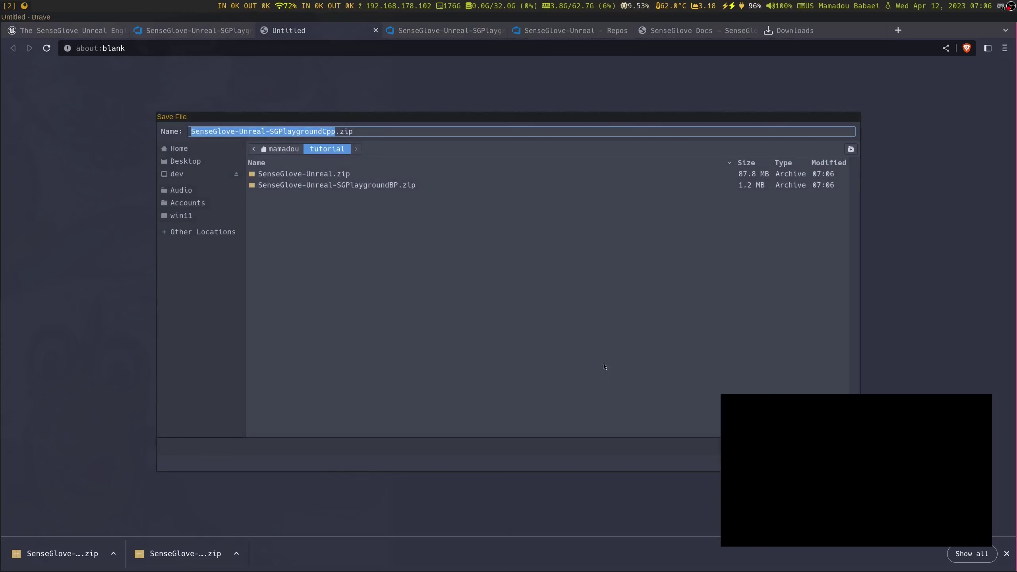
pyautogui.press('Return')
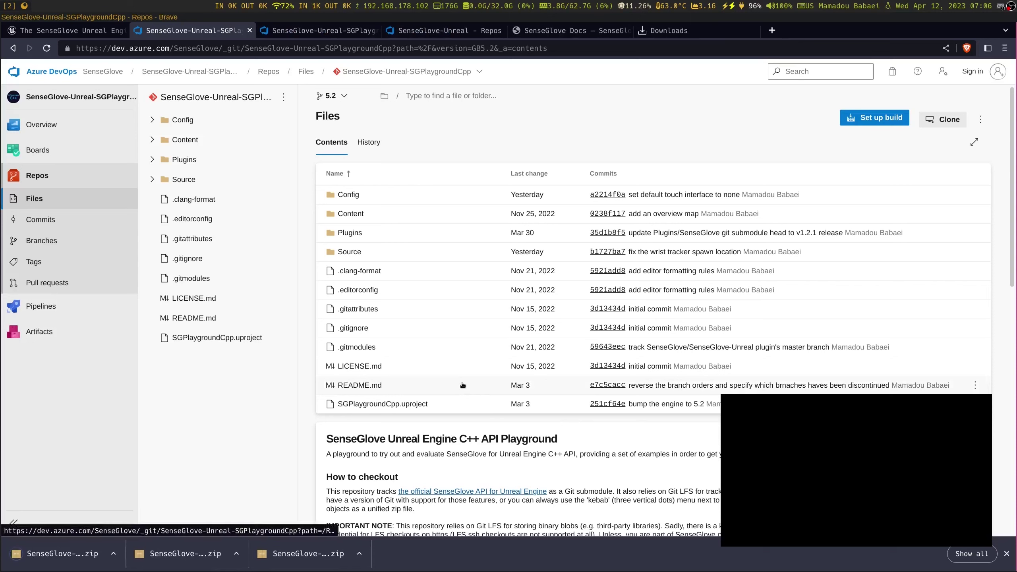
pyautogui.click(673, 31)
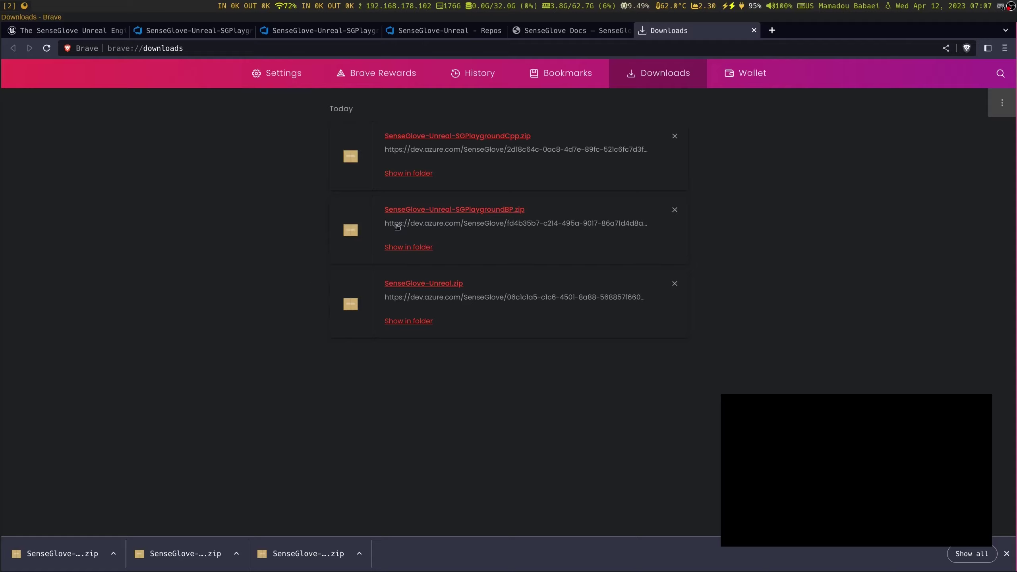
# Open a new terminal window beside the browser's downloads list
pyautogui.press('super+Return')
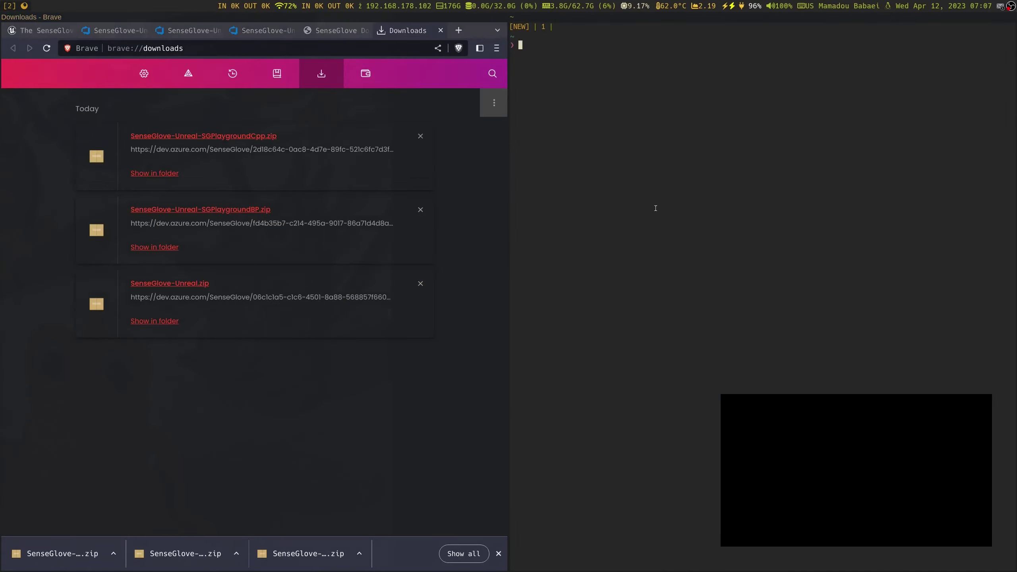
# Maximize the terminal and list the three SenseGlove zips in ~/tutorial
pyautogui.press('super+w')
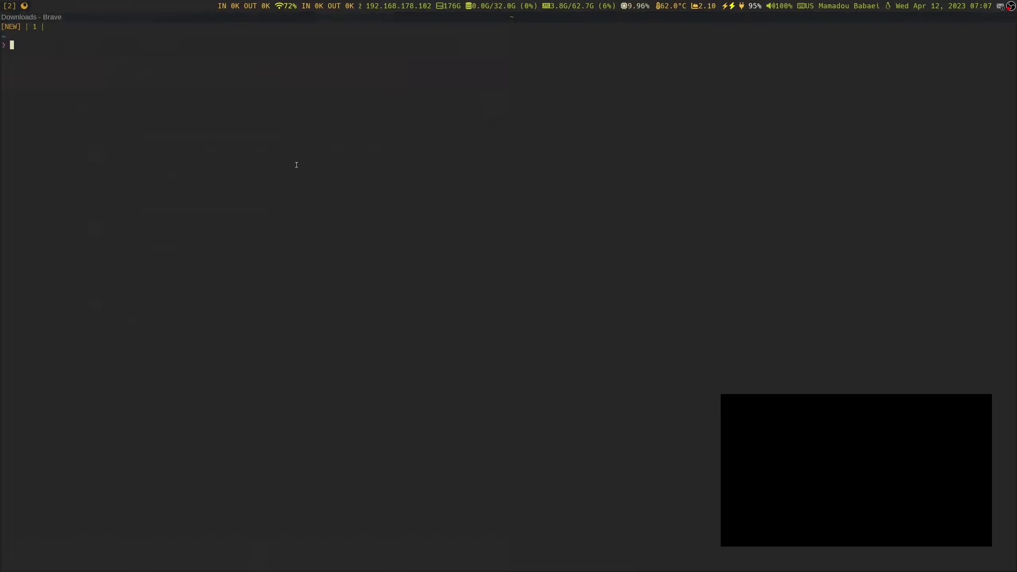
pyautogui.write('cd tu')
pyautogui.press('Tab')
pyautogui.press('Return')
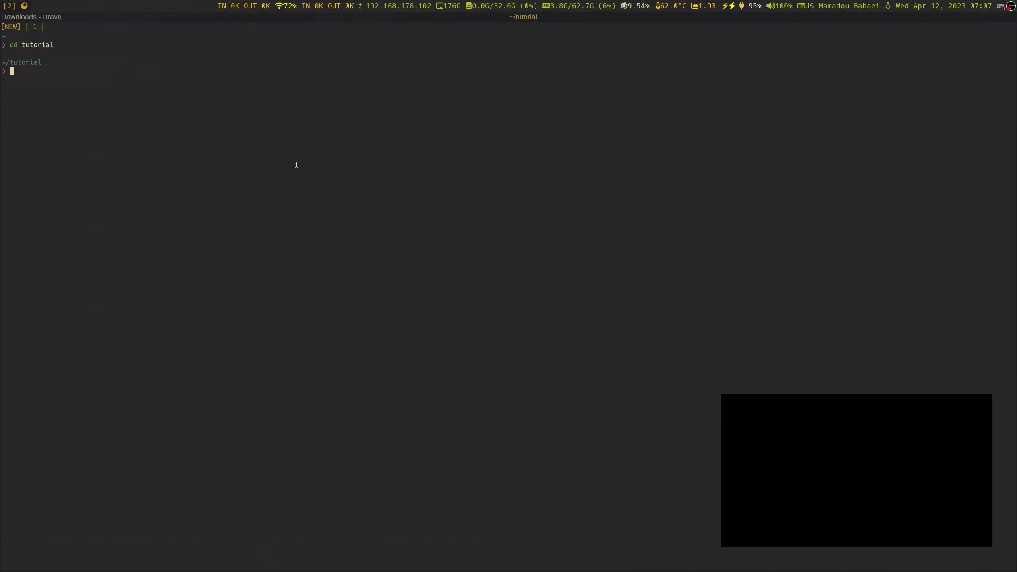
pyautogui.write('ls')
pyautogui.press('Return')
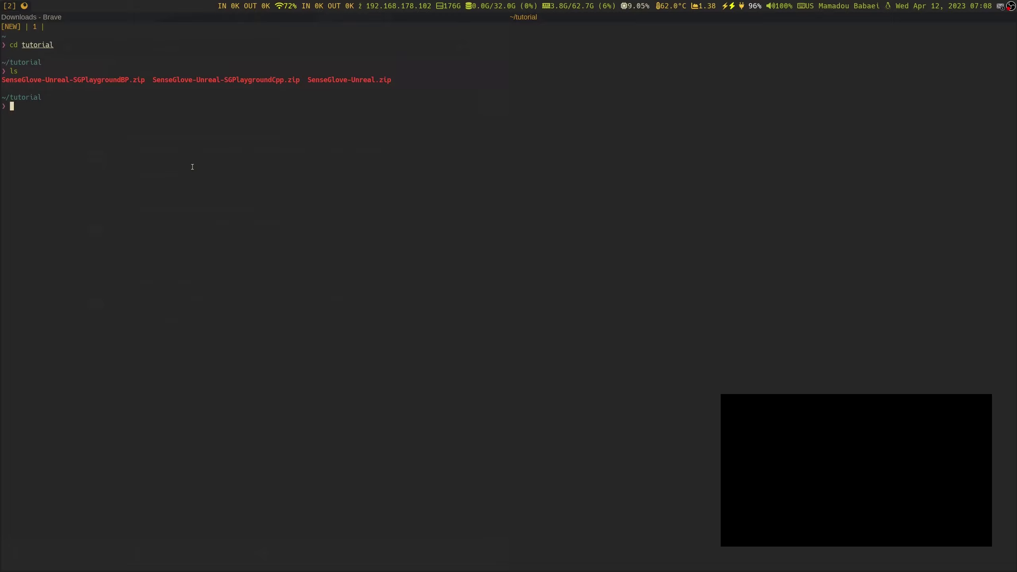
# Change directory to /opt/UE52/Engine/Plugins
pyautogui.write('cd /opt')
pyautogui.press('Right')
pyautogui.write('/Engine/P')
pyautogui.press('Tab')
pyautogui.press('Tab')
pyautogui.press('Tab')
pyautogui.press('Return')
# List the engine Plugins folder, then move into its Developer subfolder and list it
pyautogui.press('Return')
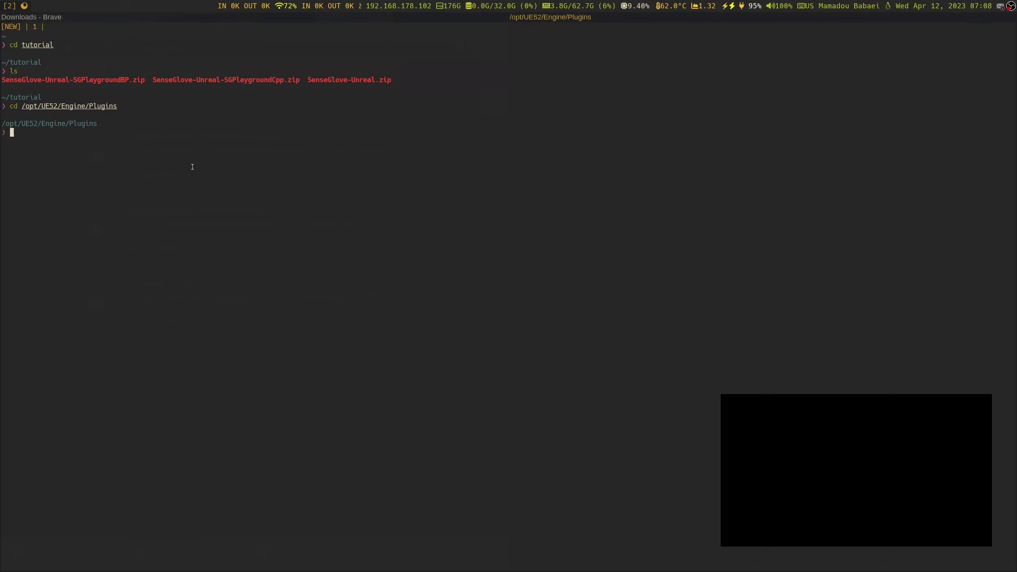
pyautogui.write('ls')
pyautogui.press('Return')
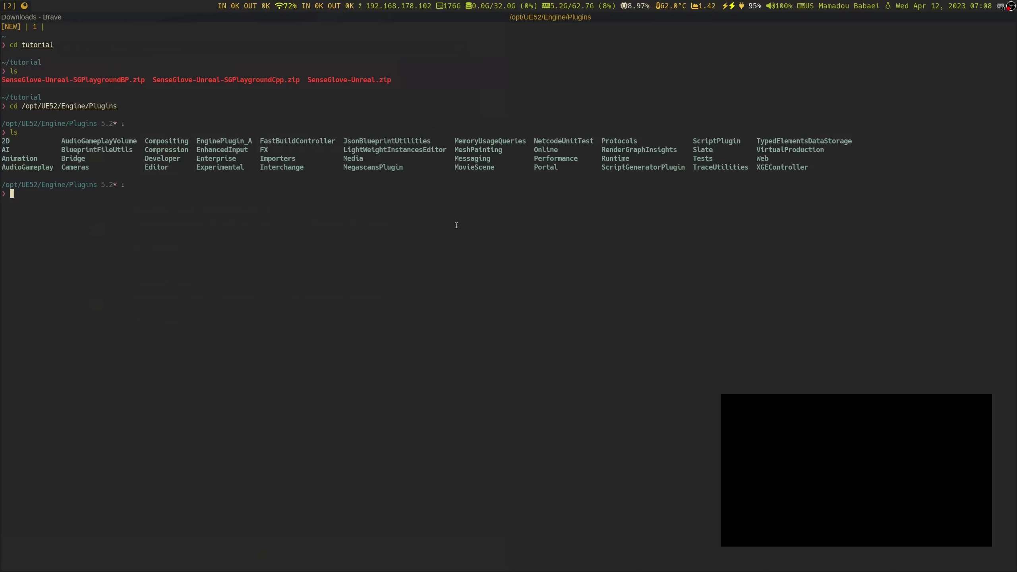
pyautogui.write('cd Developer')
pyautogui.press('Return')
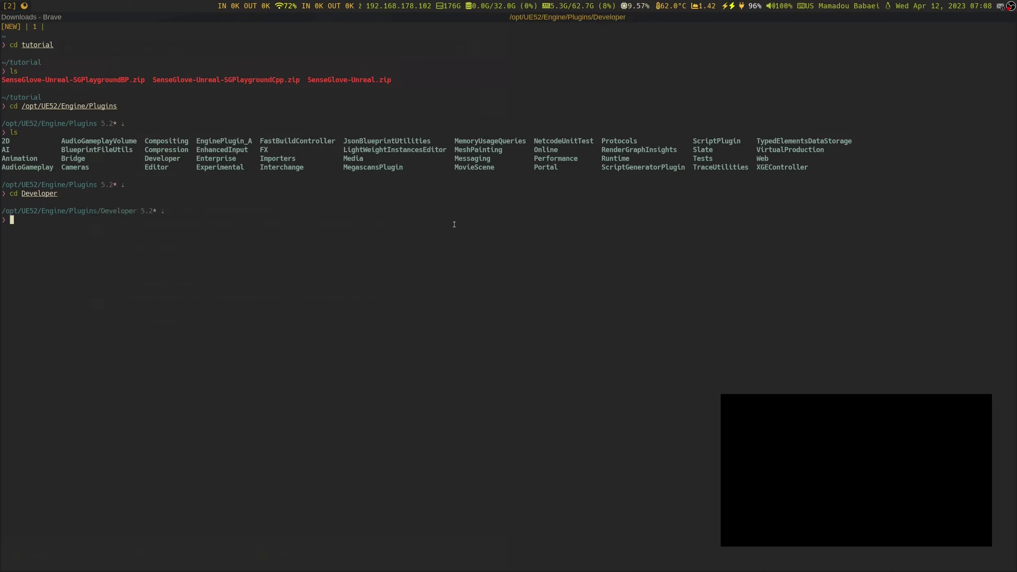
pyautogui.write('ls')
pyautogui.press('Return')
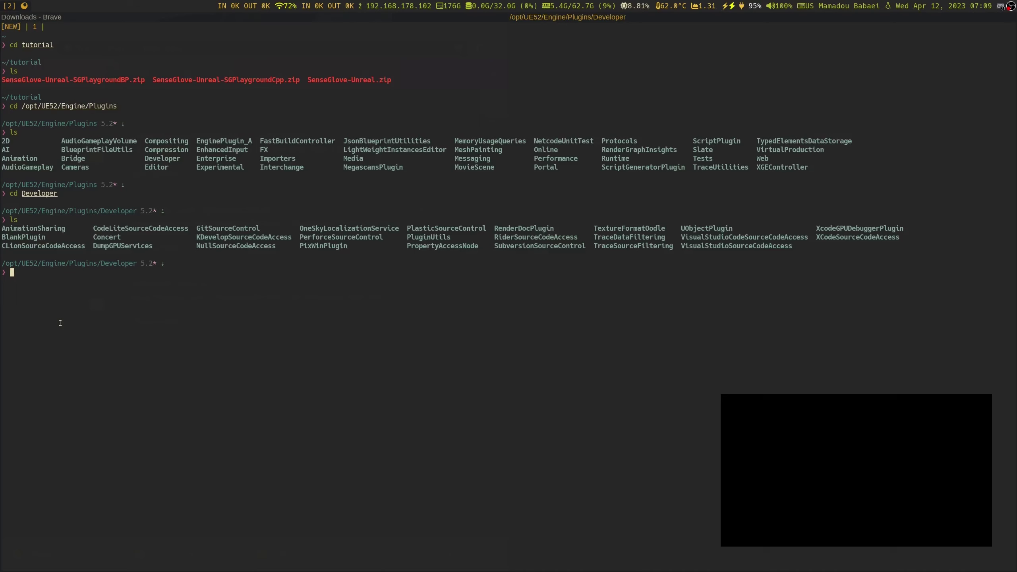
# Launch Unreal Editor from /opt/UE52 with ./Engine/Binaries/Linux/UnrealEditor
pyautogui.write('cd /opt/UE52')
pyautogui.press('Return')
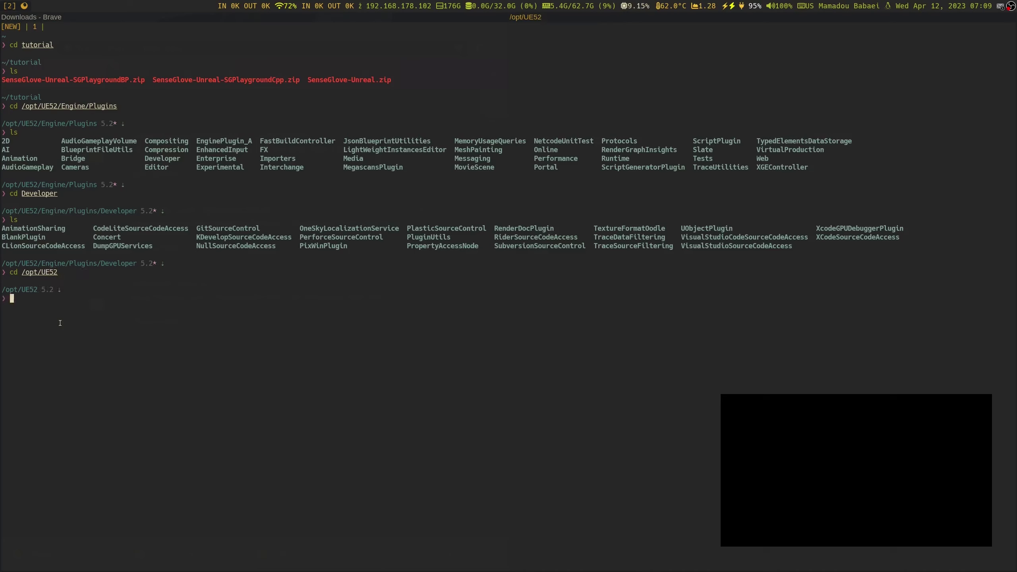
pyautogui.write('./En')
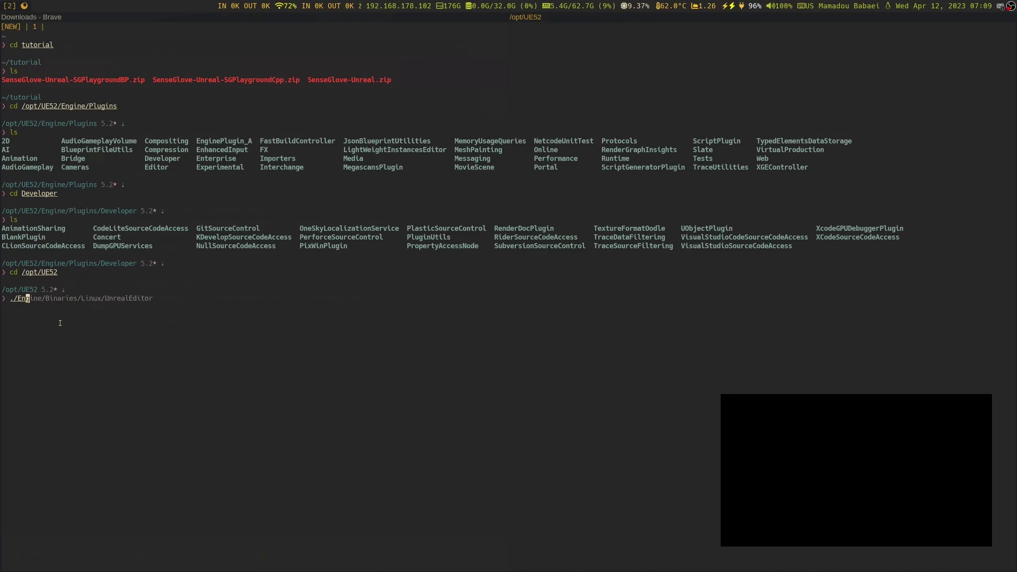
pyautogui.press('Right')
pyautogui.press('Return')
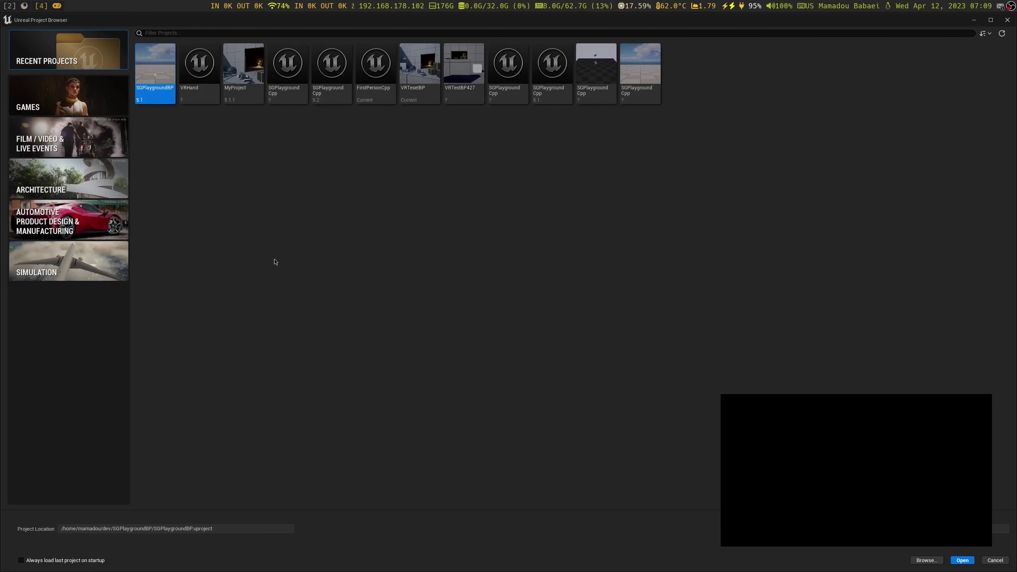
# Choose the Games > Blank template as a C++ project instead of Blueprint
pyautogui.click(59, 103)
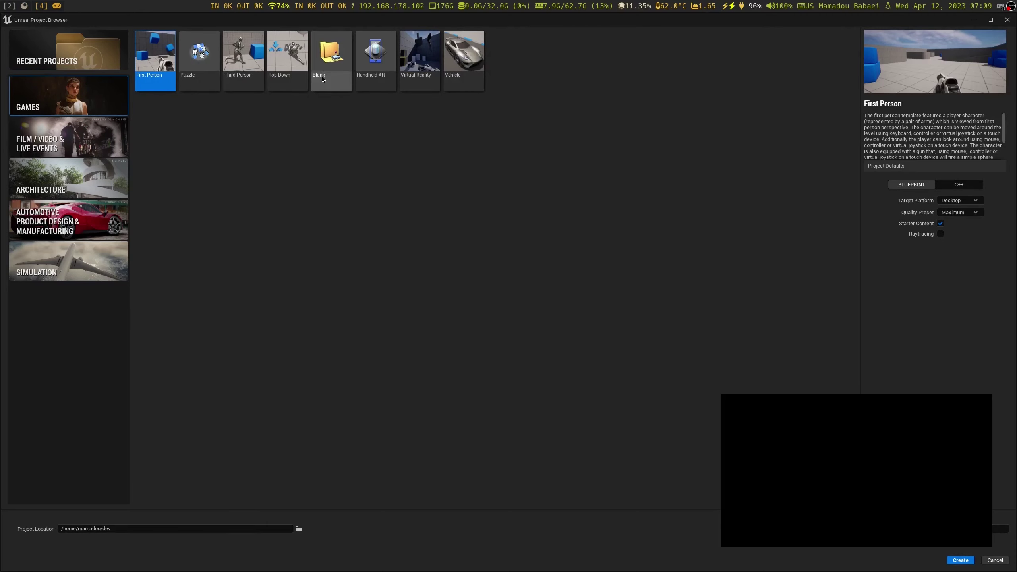
pyautogui.click(324, 66)
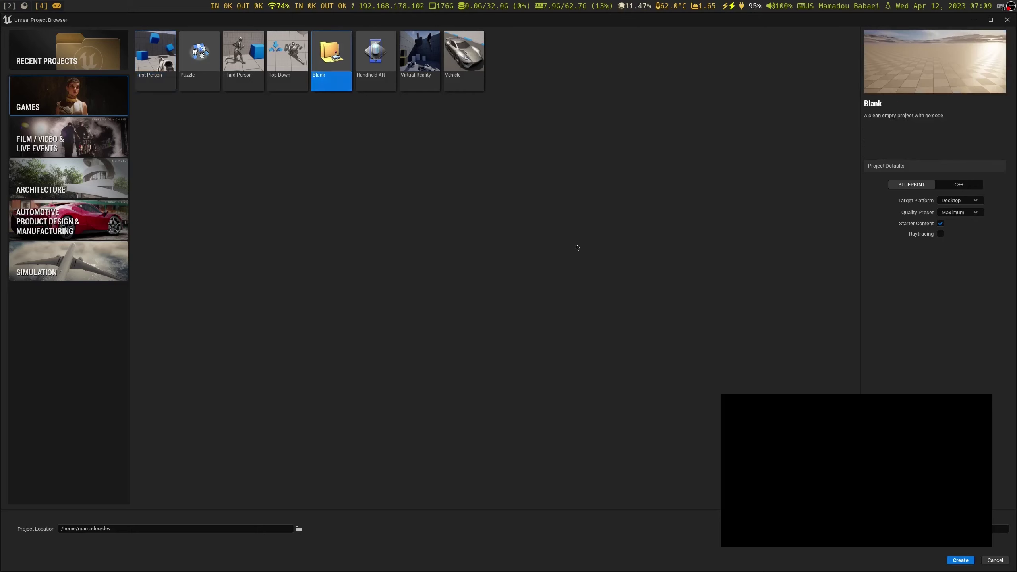
pyautogui.click(965, 186)
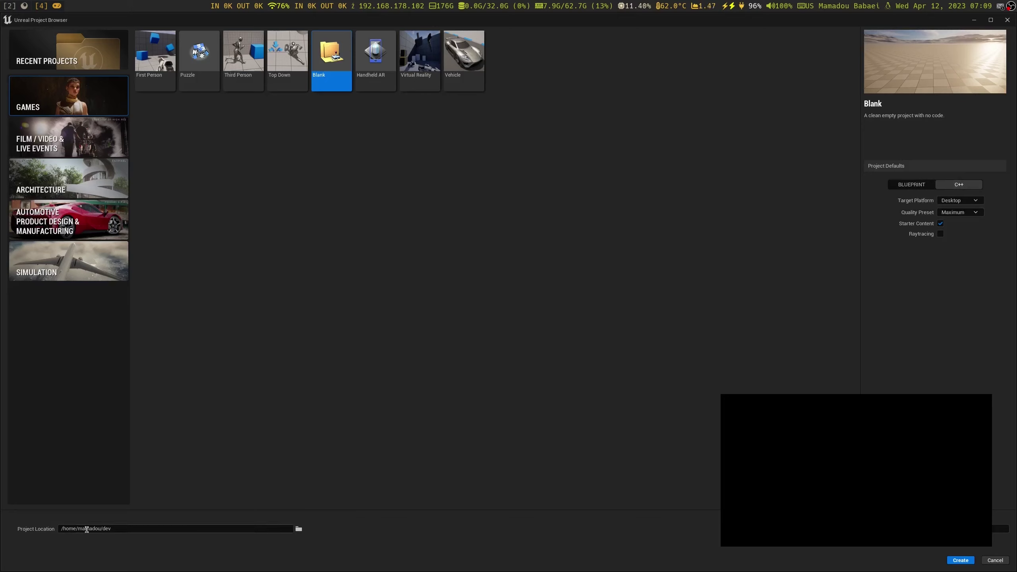
# Set the project location to the home tutorial folder and create the ExampleCpp project
pyautogui.doubleClick(105, 528)
pyautogui.write('tutorials')
pyautogui.click(299, 529)
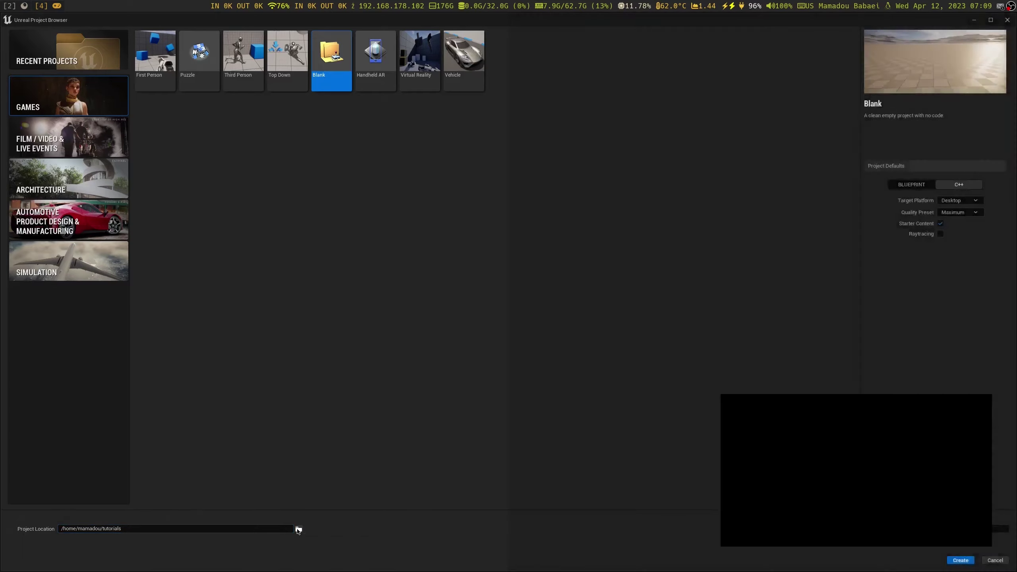
pyautogui.click(572, 58)
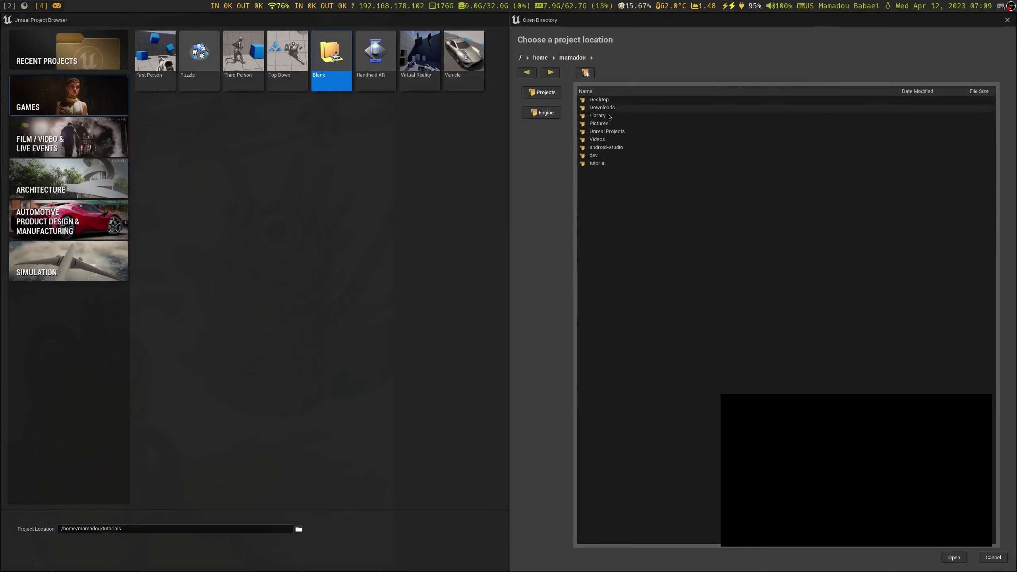
pyautogui.doubleClick(598, 163)
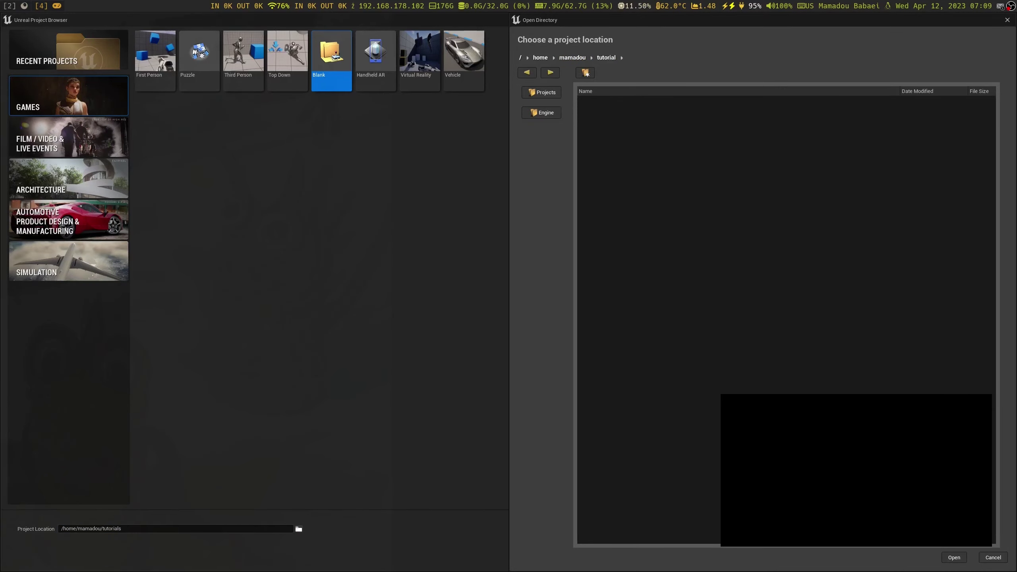
pyautogui.click(954, 557)
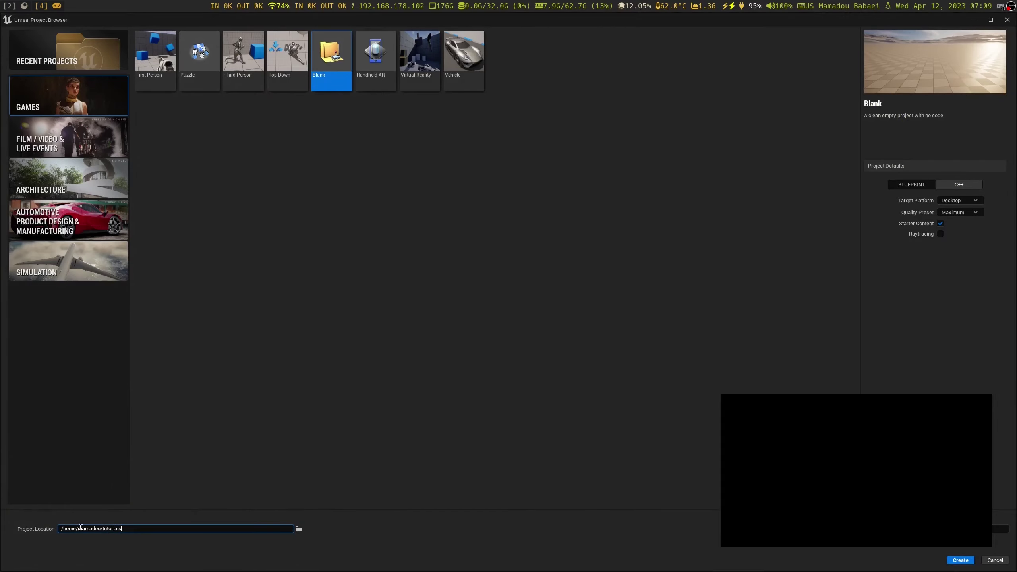
pyautogui.press('BackSpace')
pyautogui.write('/')
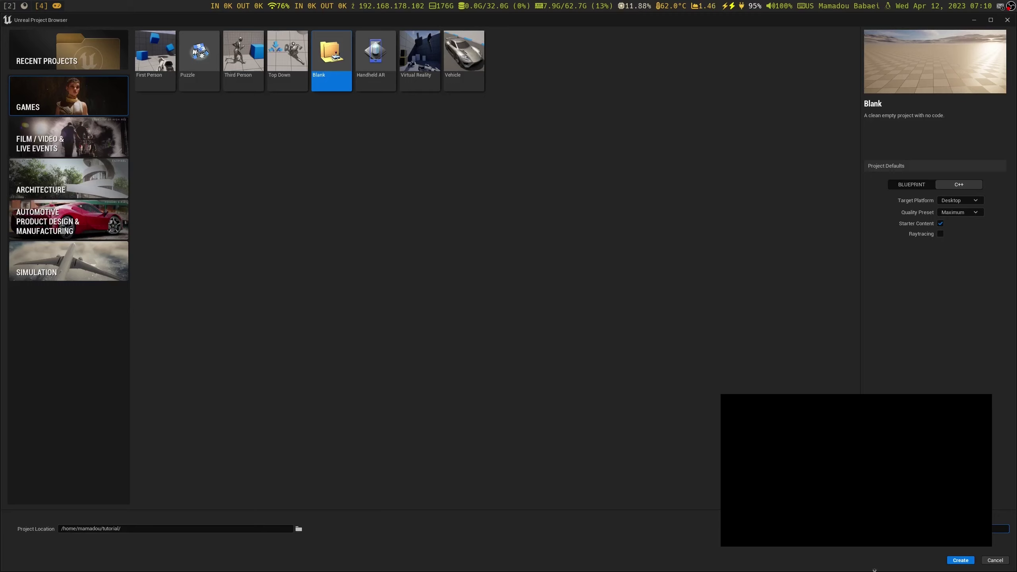
pyautogui.click(961, 560)
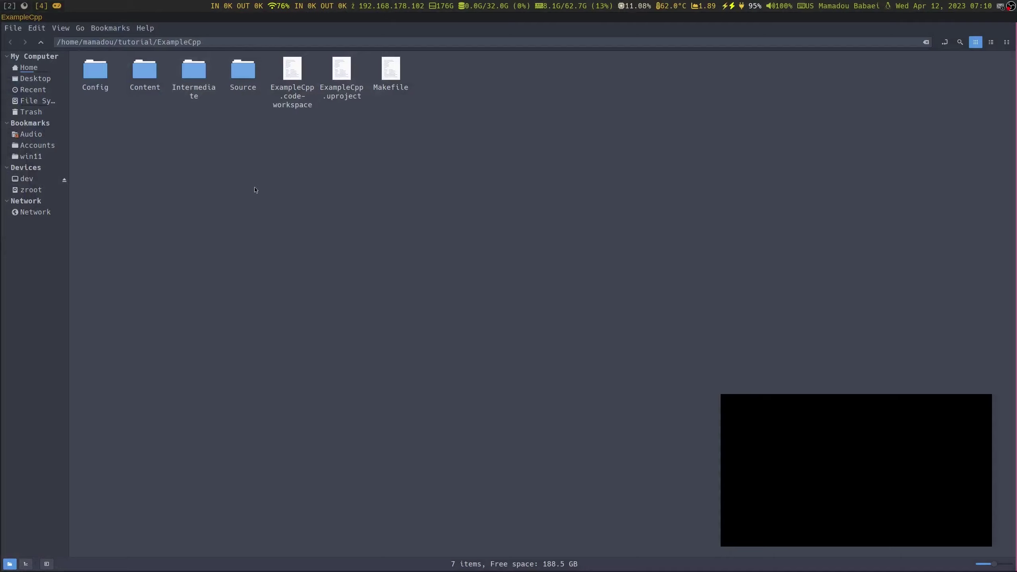
# Permanently delete ExampleCpp.code-workspace and the Makefile
pyautogui.click(292, 69)
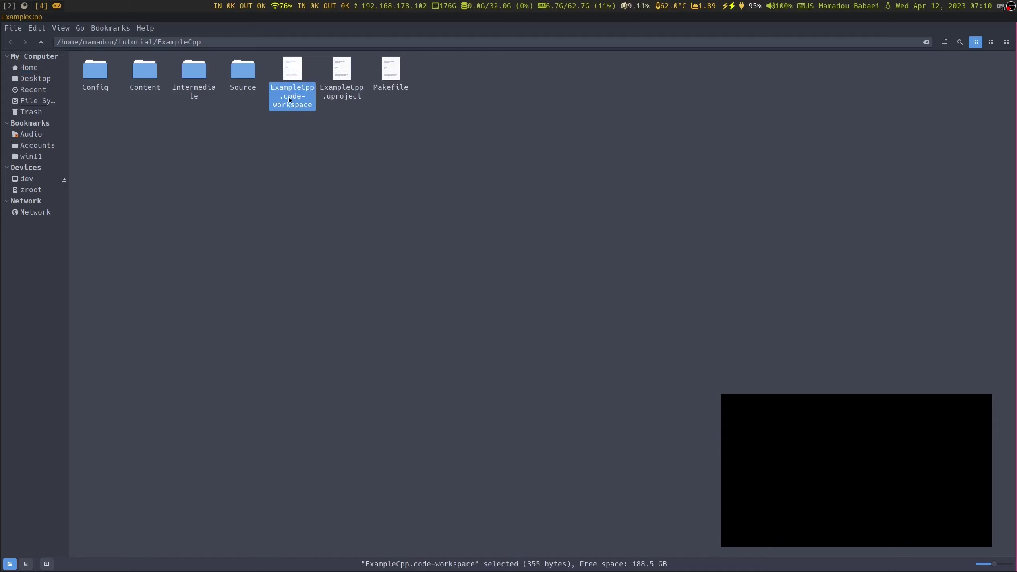
pyautogui.click(390, 84)
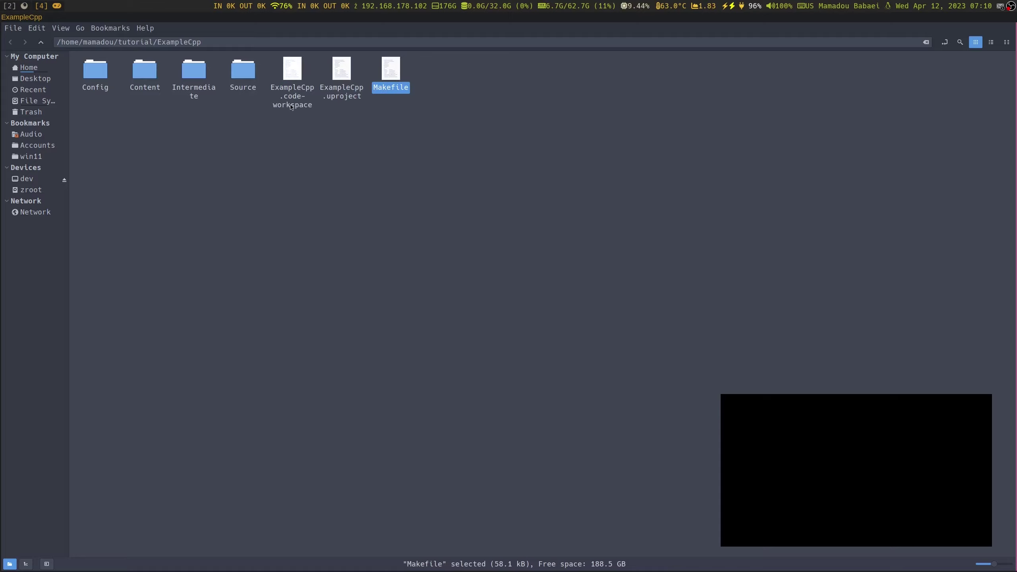
pyautogui.keyDown('ctrl'); pyautogui.click(291, 107); pyautogui.keyUp('ctrl')
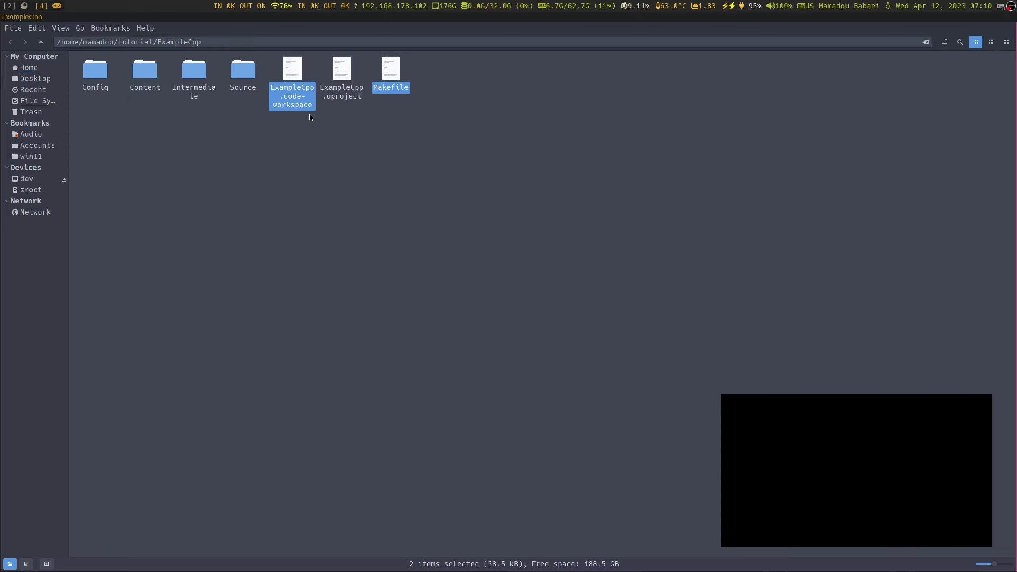
pyautogui.rightClick(308, 106)
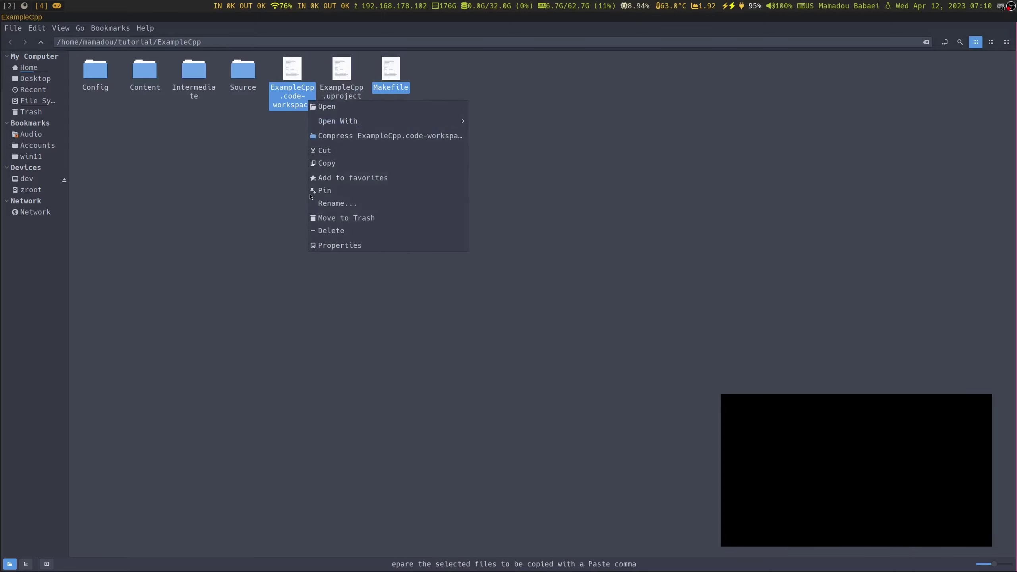
pyautogui.click(354, 230)
pyautogui.click(583, 332)
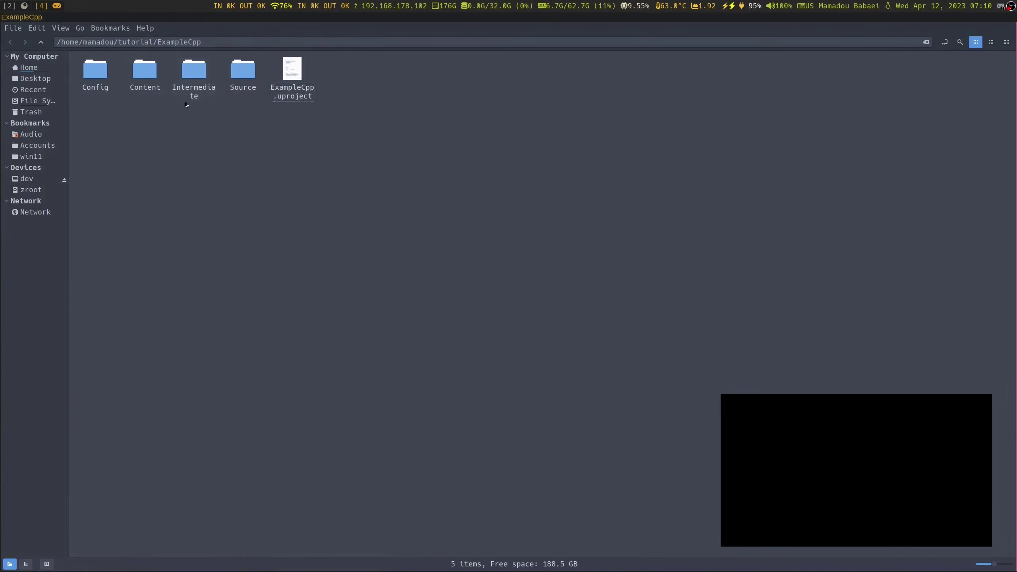
# Permanently delete the Intermediate folder
pyautogui.click(189, 89)
pyautogui.rightClick(200, 91)
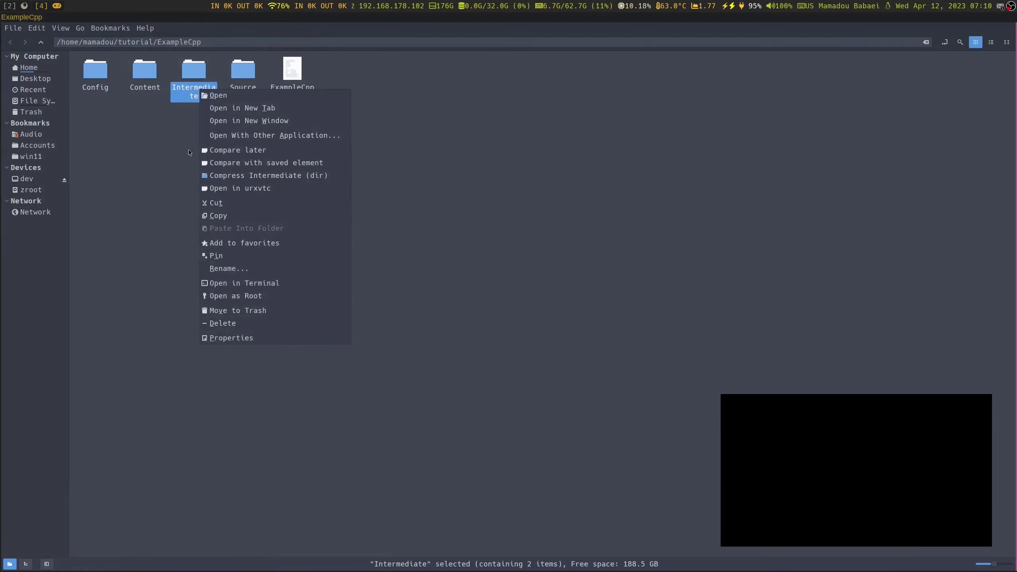
pyautogui.click(240, 322)
pyautogui.click(576, 331)
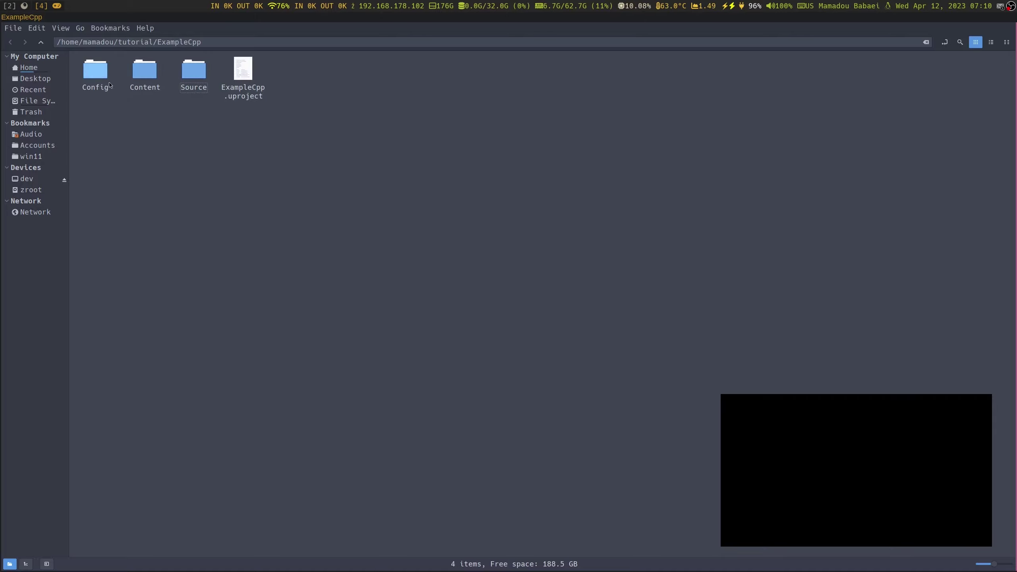
# Check the contents of the remaining Config and Source folders
pyautogui.click(96, 73)
pyautogui.doubleClick(96, 73)
pyautogui.click(41, 43)
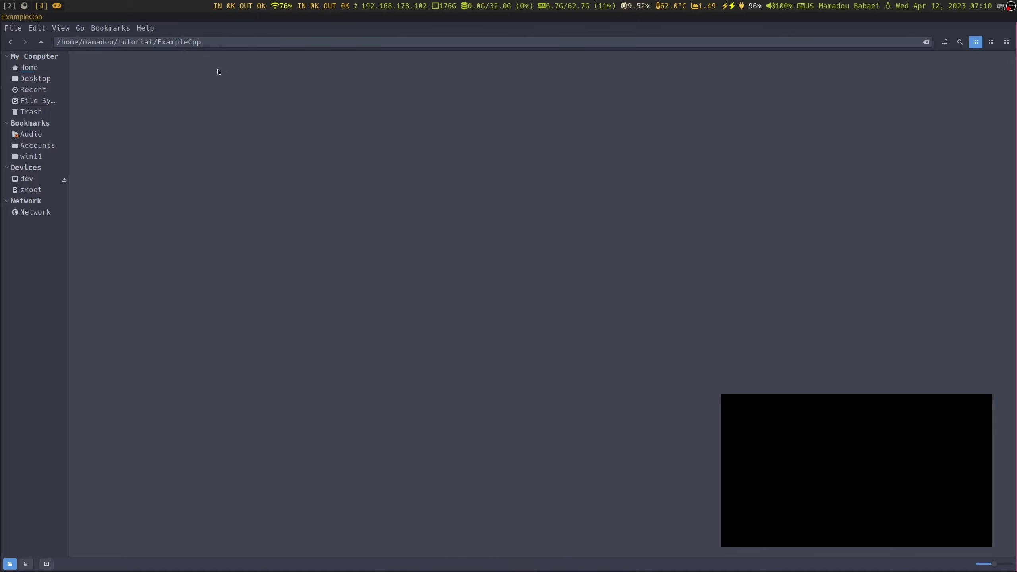
pyautogui.click(192, 69)
pyautogui.doubleClick(192, 69)
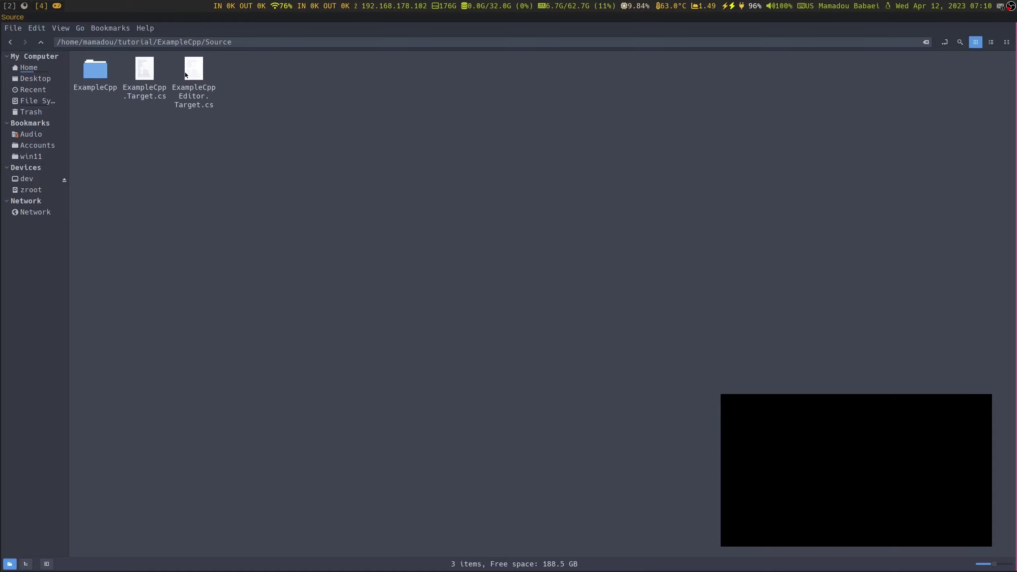
pyautogui.click(41, 42)
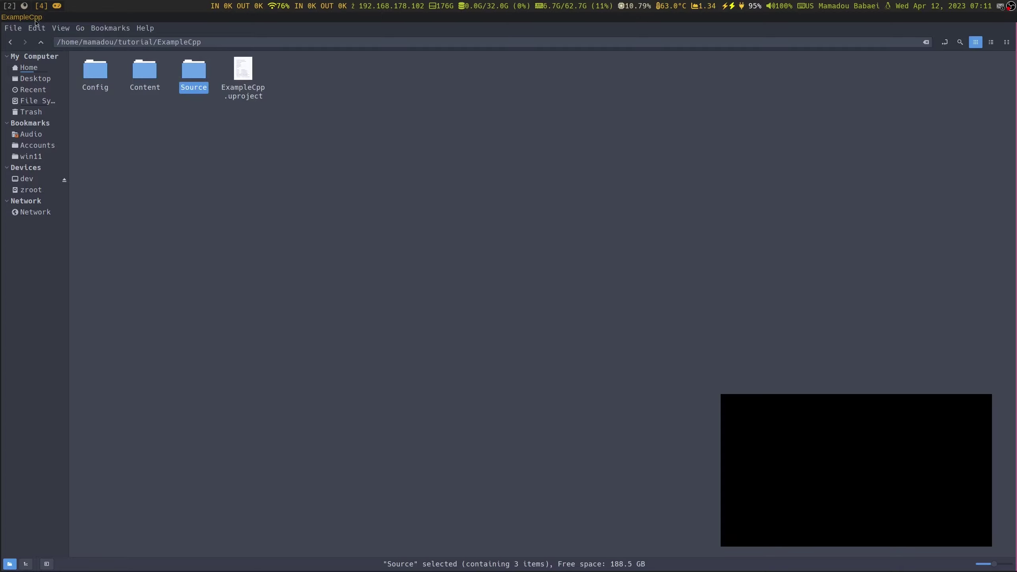
pyautogui.click(24, 7)
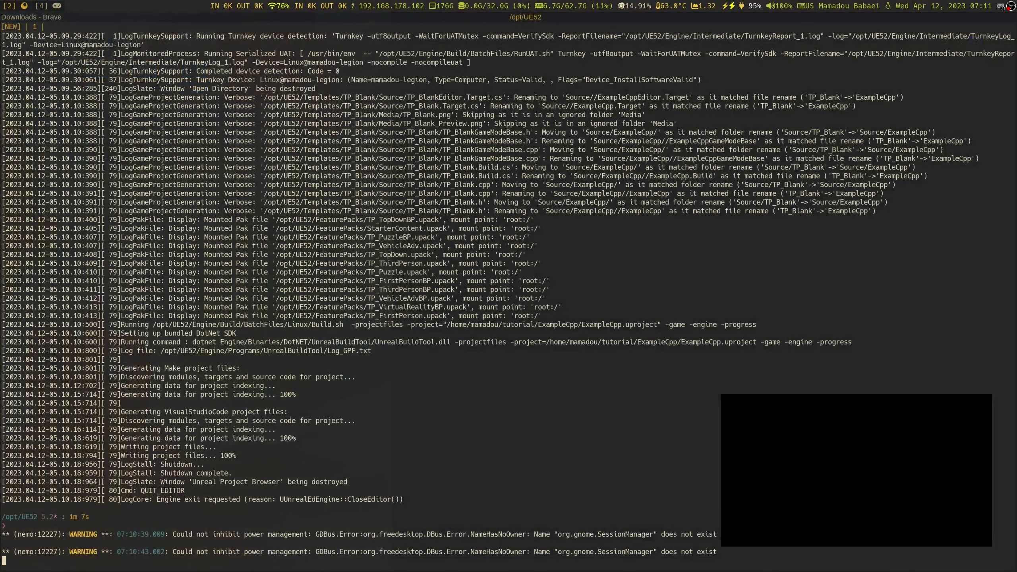
# Change into ~/tutorial and list its contents
pyautogui.press('Return')
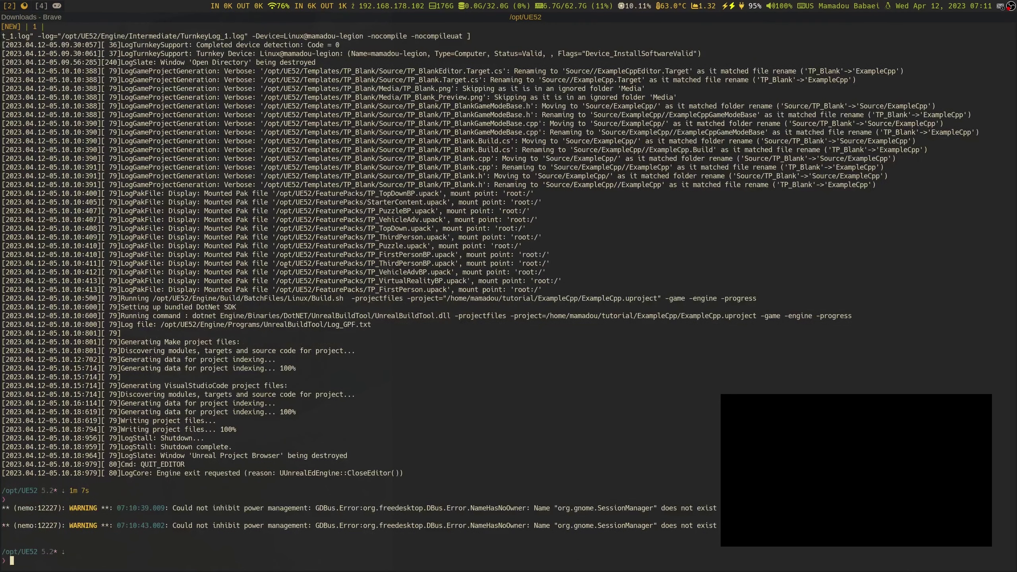
pyautogui.write('cd ')
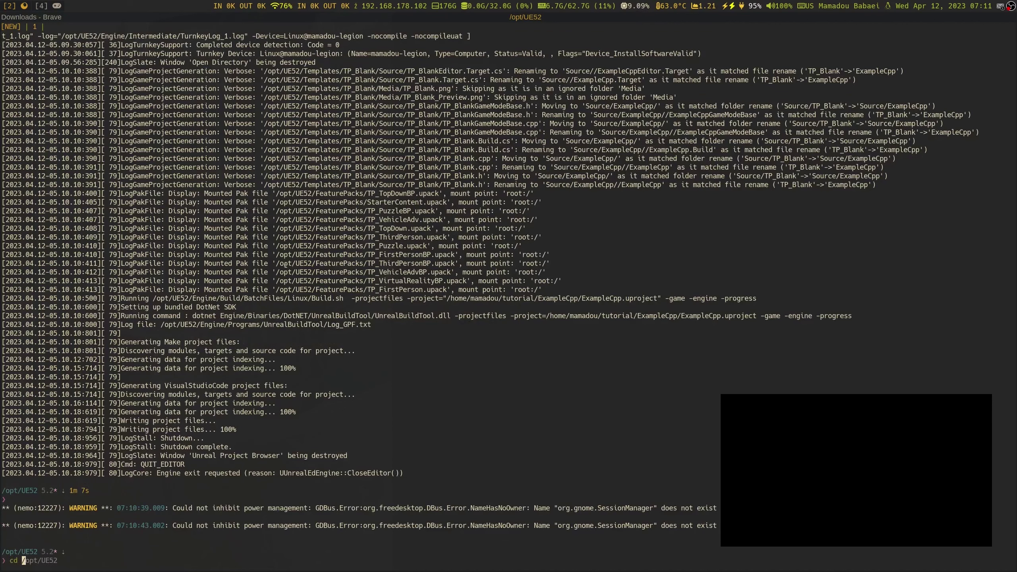
pyautogui.write('~/t')
pyautogui.press('Tab')
pyautogui.press('Tab')
pyautogui.press('BackSpace')
pyautogui.press('BackSpace')
pyautogui.press('BackSpace')
pyautogui.press('BackSpace')
pyautogui.press('BackSpace')
pyautogui.press('BackSpace')
pyautogui.press('BackSpace')
pyautogui.press('BackSpace')
pyautogui.press('BackSpace')
pyautogui.press('BackSpace')
pyautogui.press('BackSpace')
pyautogui.press('Return')
pyautogui.write('ls')
pyautogui.press('Return')
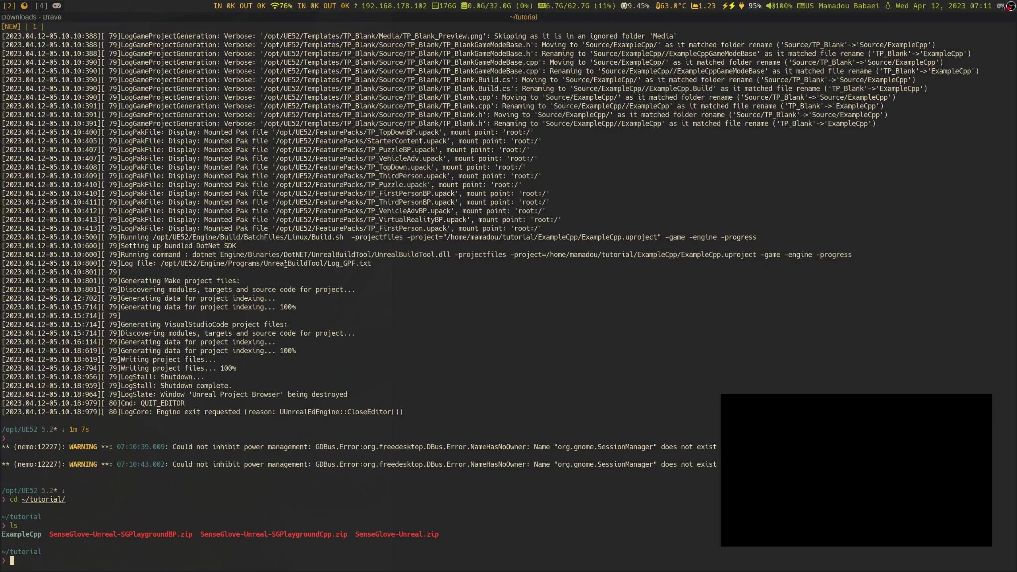
# Run unzip SenseGlove-Unreal.zip -d SenseGlove to extract the plugin archive
pyautogui.write('unzip Se')
pyautogui.press('Tab')
pyautogui.write('.zip ')
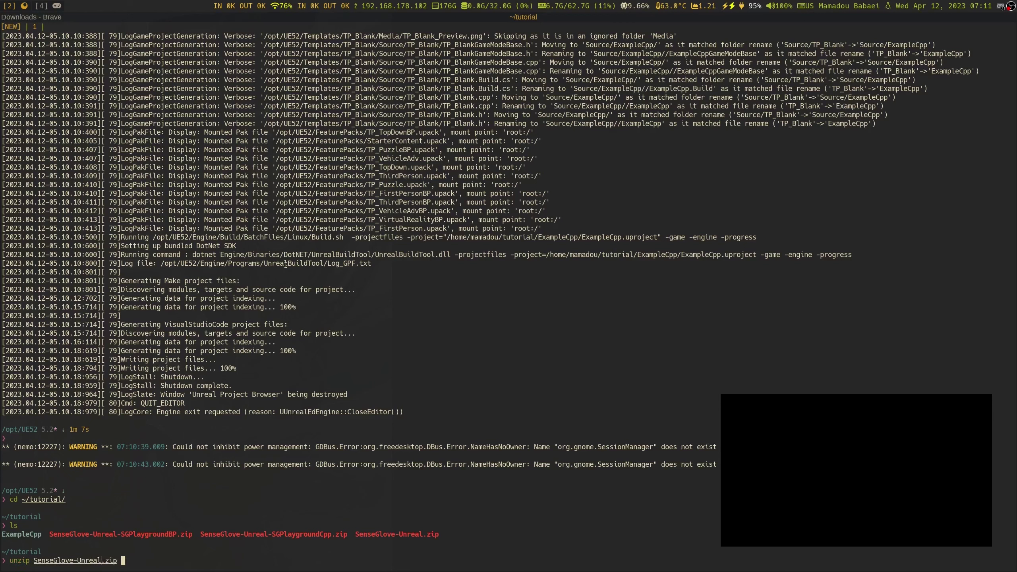
pyautogui.write('-d SenseGlove')
pyautogui.press('Return')
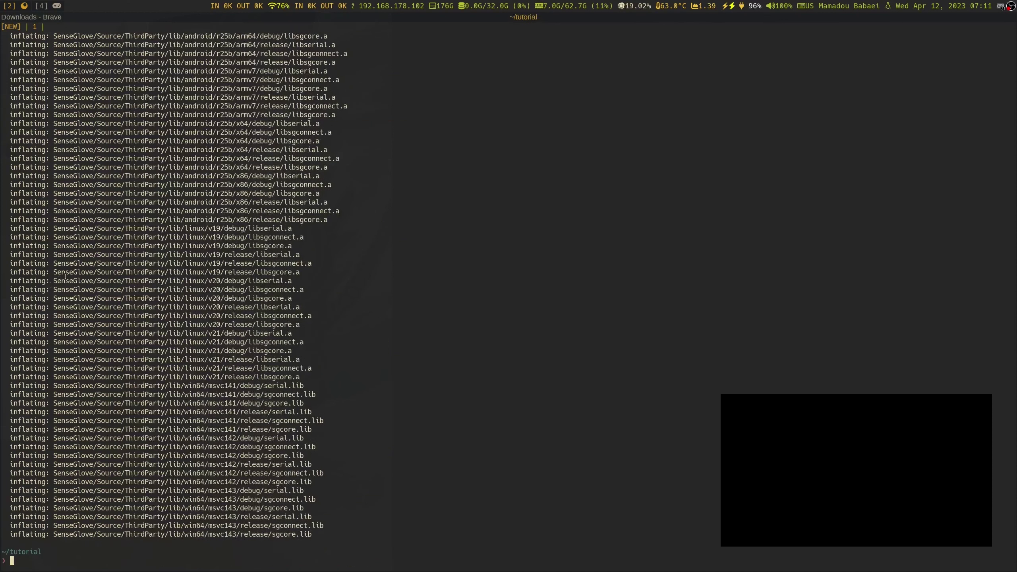
pyautogui.press('Up')
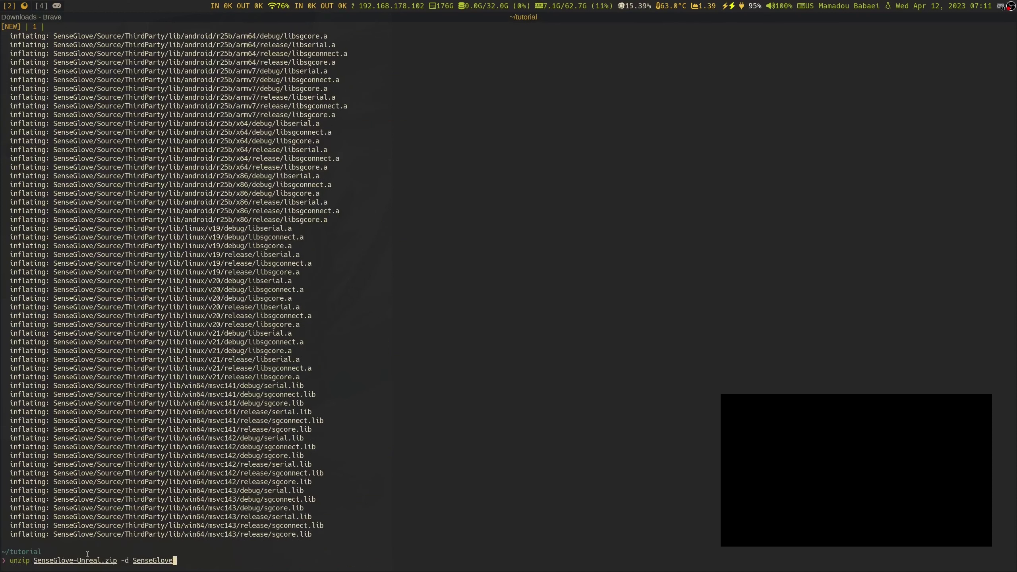
pyautogui.click(50, 4)
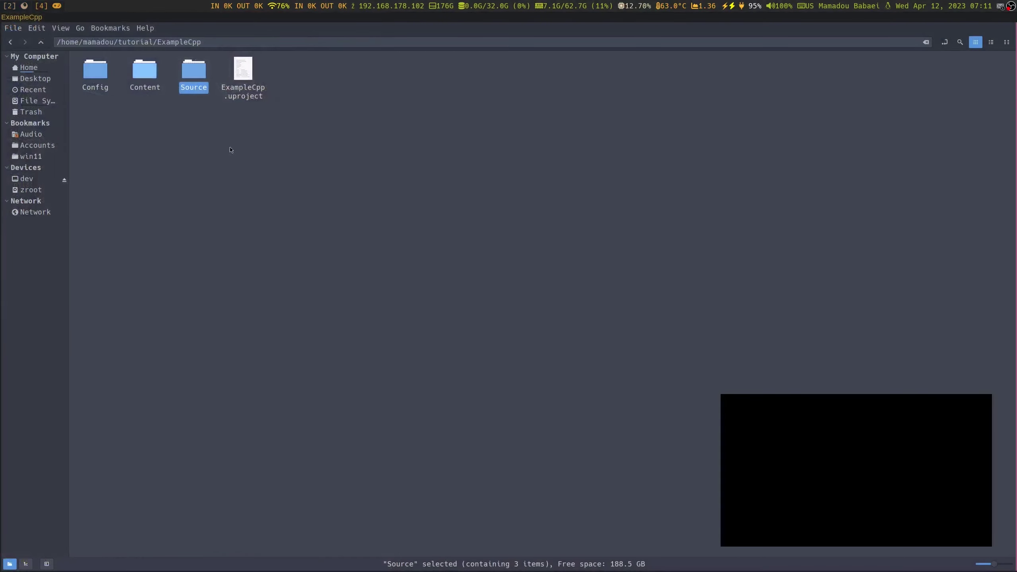
# Check the extracted SenseGlove folder, then cut it from the tutorial folder
pyautogui.click(40, 42)
pyautogui.doubleClick(137, 74)
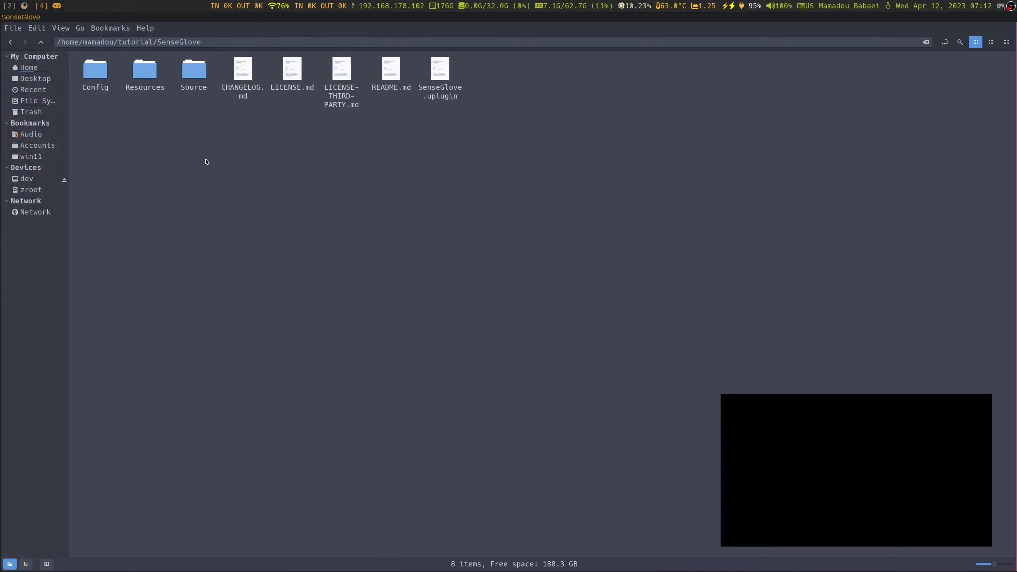
pyautogui.click(46, 40)
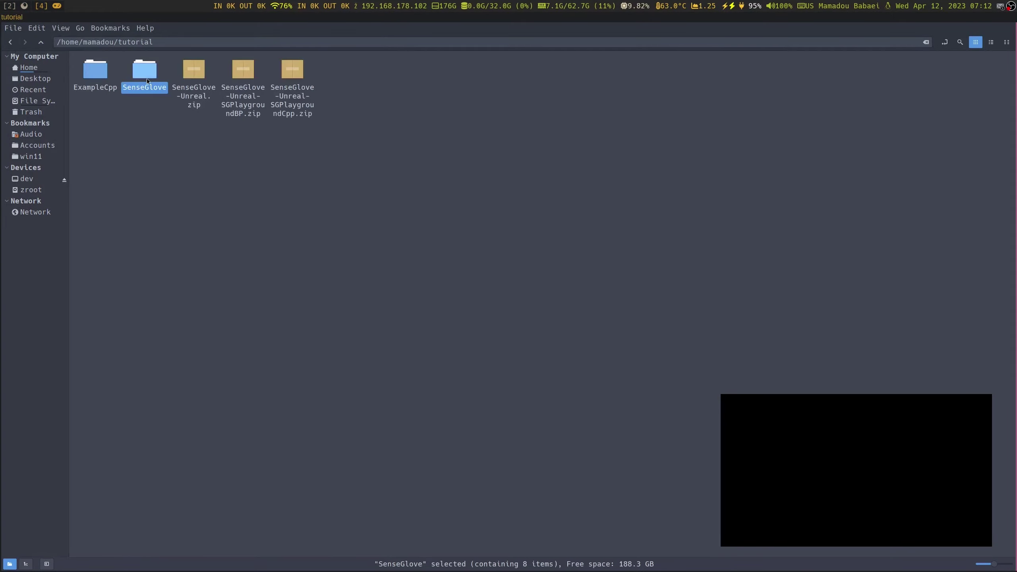
pyautogui.rightClick(146, 76)
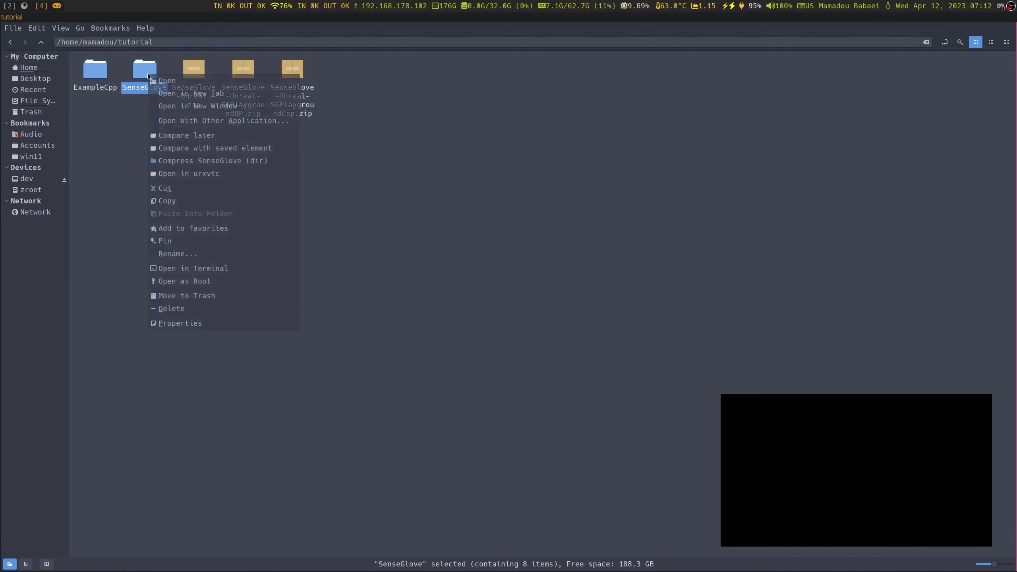
pyautogui.click(171, 188)
# Create a new folder named Plugins inside ExampleCpp
pyautogui.doubleClick(96, 70)
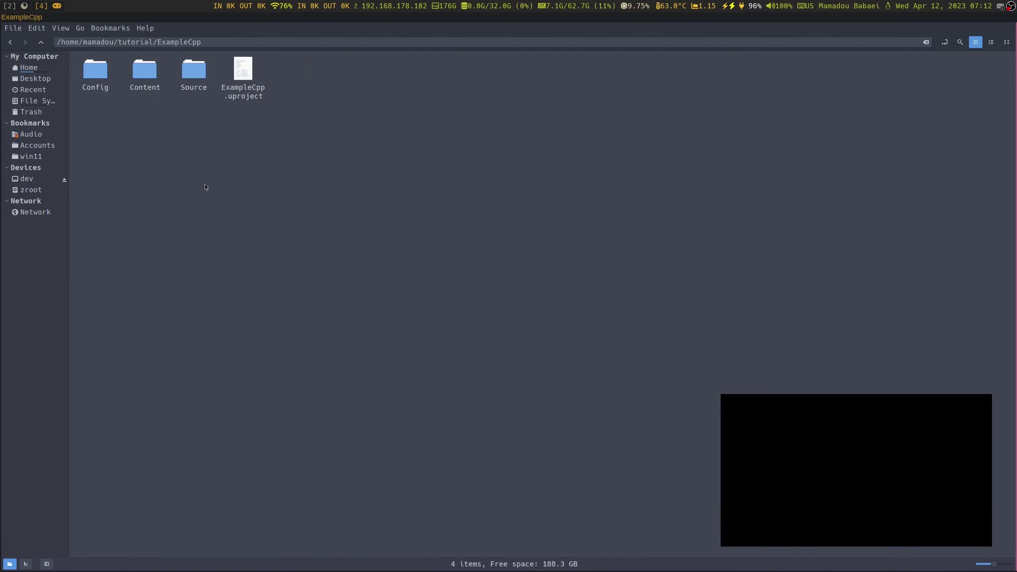
pyautogui.rightClick(211, 168)
pyautogui.click(220, 174)
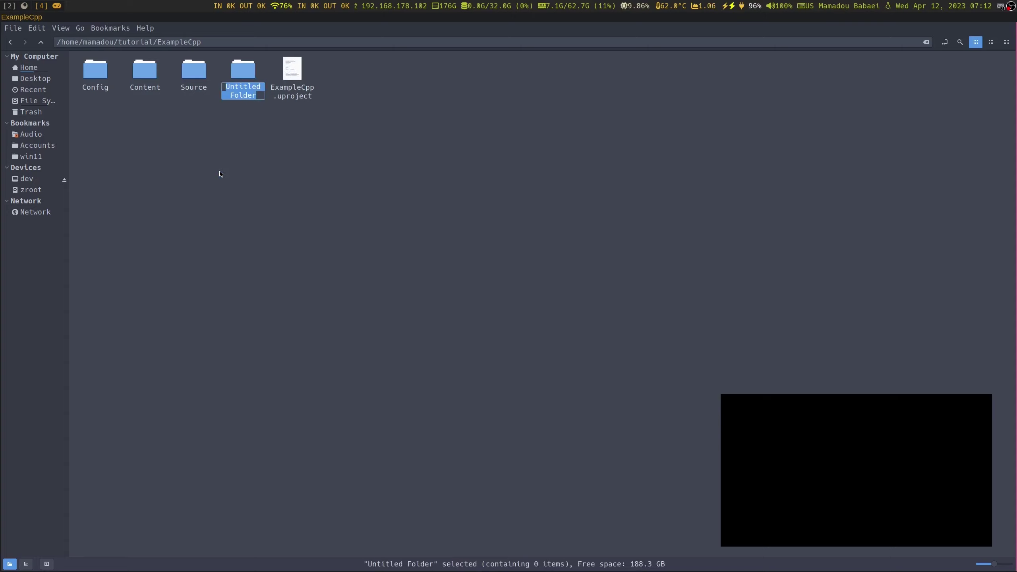
pyautogui.write('Plugins')
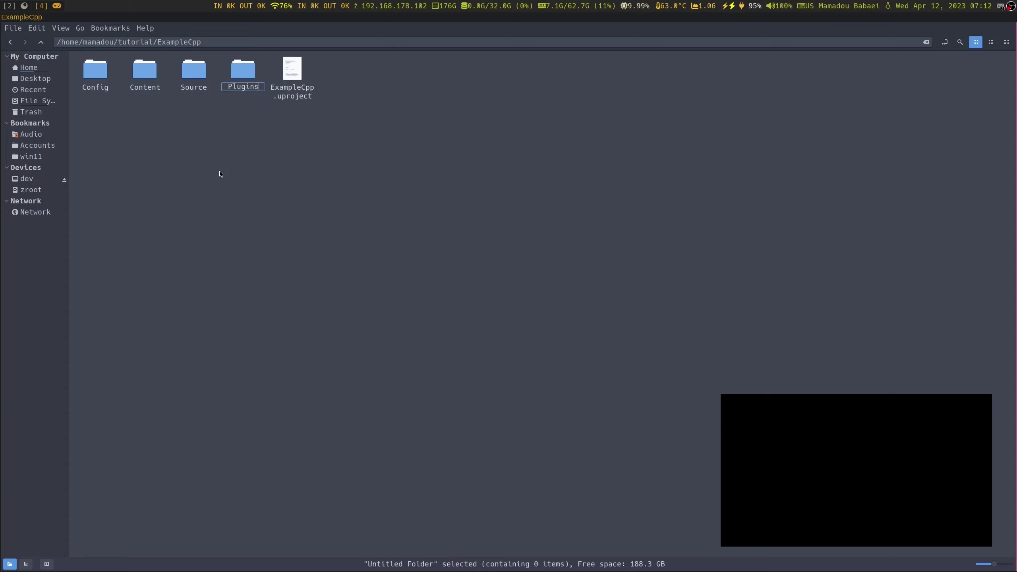
pyautogui.press('Return')
pyautogui.press('Left')
pyautogui.press('Right')
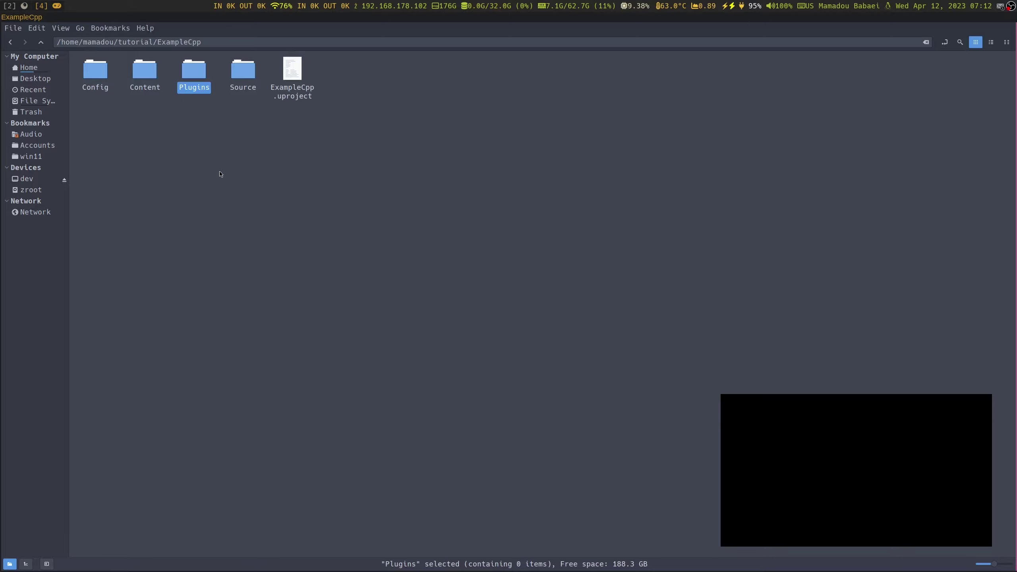
# Rename the folder to lowercase 'plugins', then back to capitalised 'Plugins'
pyautogui.press('F2')
pyautogui.press('Home')
pyautogui.press('Delete')
pyautogui.write('p')
pyautogui.press('Return')
pyautogui.press('F2')
pyautogui.press('Home')
pyautogui.hotkey('shift', 'Right')
pyautogui.write('P')
pyautogui.press('Return')
pyautogui.press('Return')
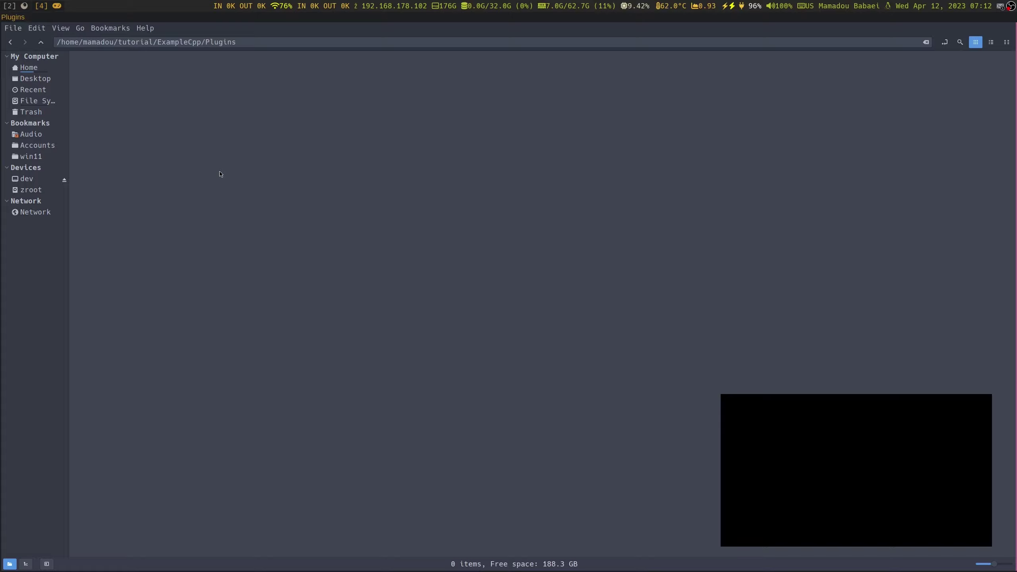
# Paste the SenseGlove folder into Plugins and open it
pyautogui.rightClick(234, 102)
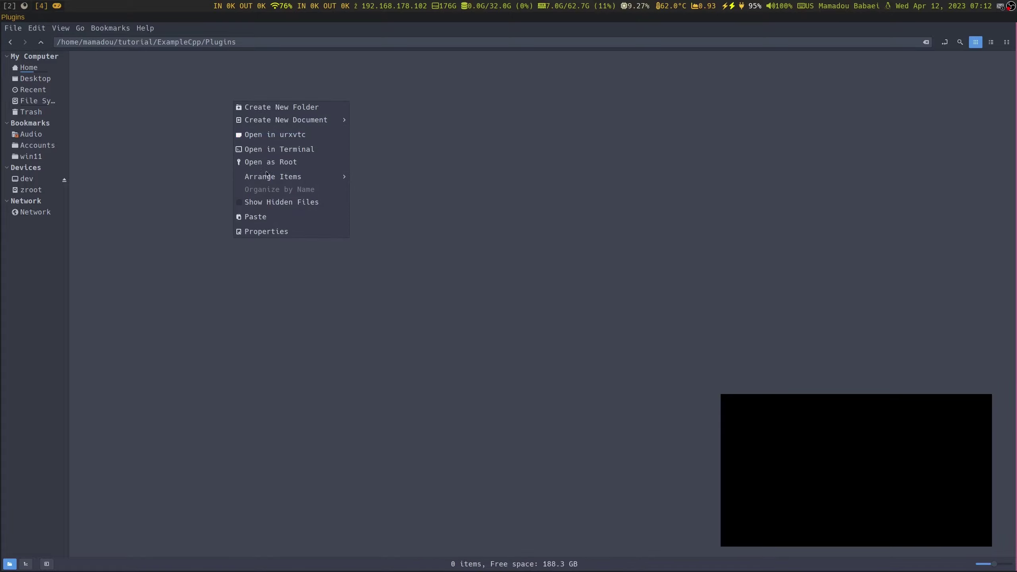
pyautogui.click(271, 220)
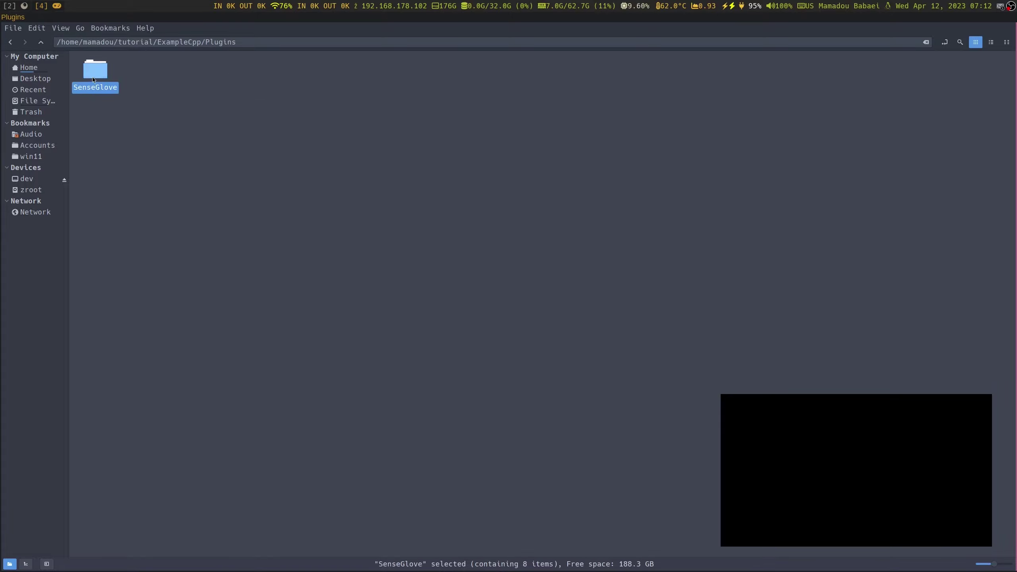
pyautogui.doubleClick(94, 81)
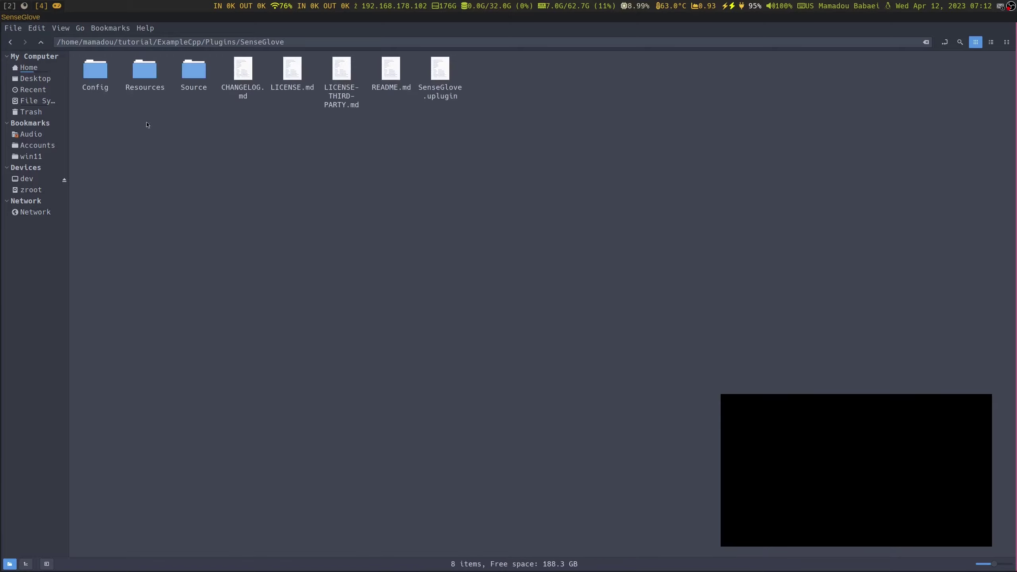
# Go from SenseGlove up two levels to ExampleCpp, then return to the unzip terminal
pyautogui.click(41, 42)
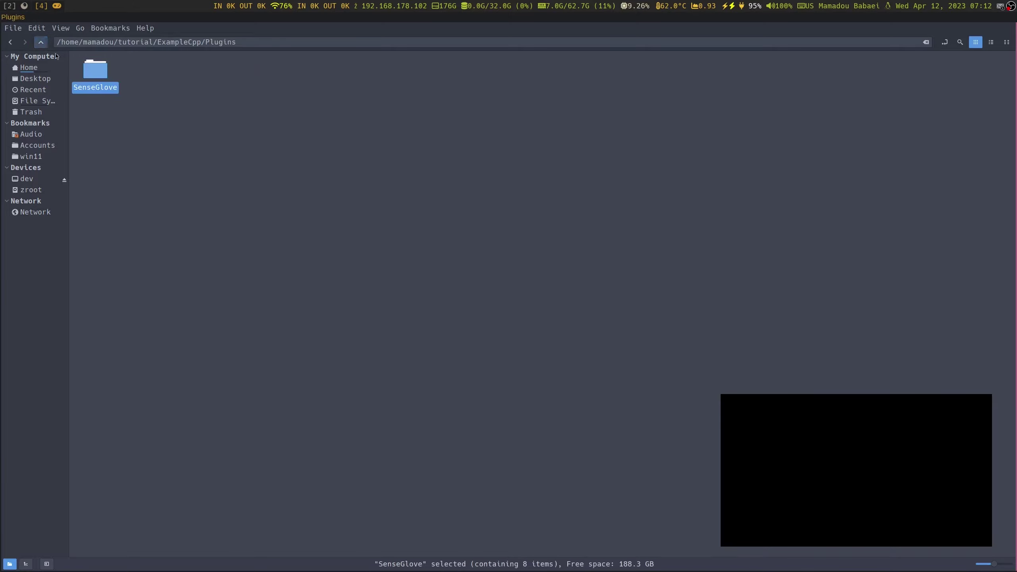
pyautogui.click(46, 45)
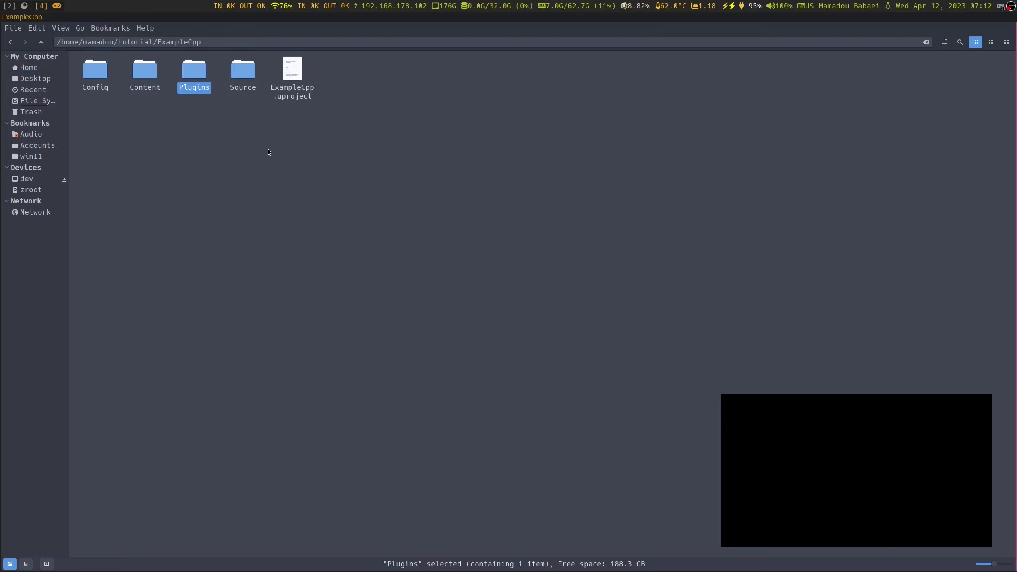
pyautogui.click(9, 6)
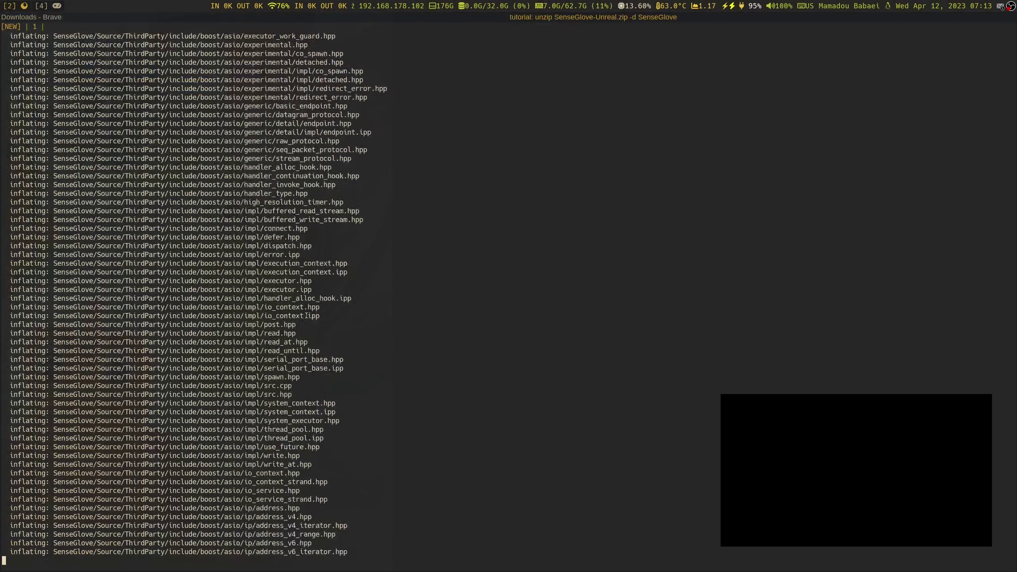
# Stop the repeated unzip and remove the partial SenseGlove folder with rm -rf
pyautogui.hotkey('ctrl', 'c')
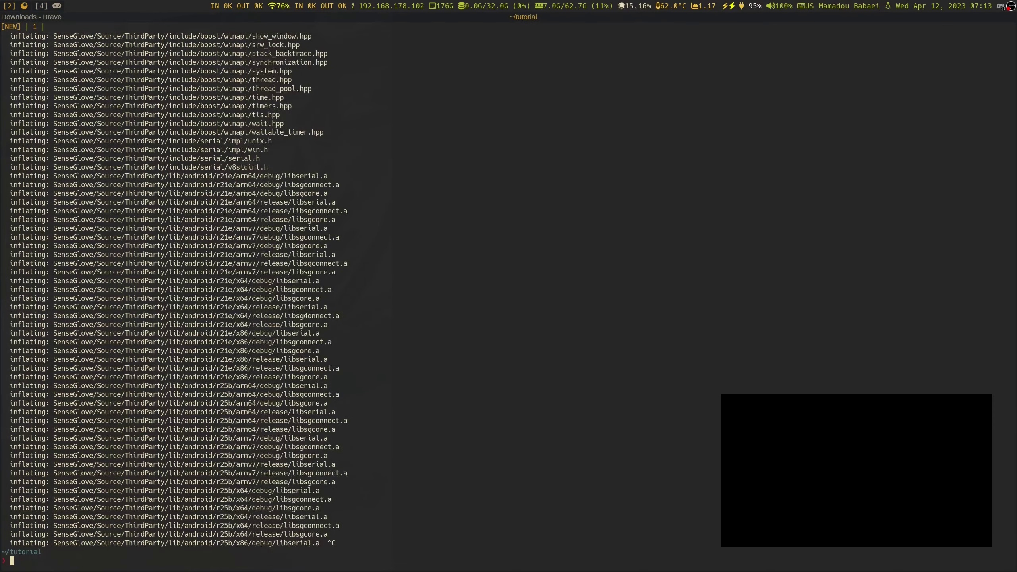
pyautogui.write('ls')
pyautogui.press('Return')
pyautogui.write('rm -rf ')
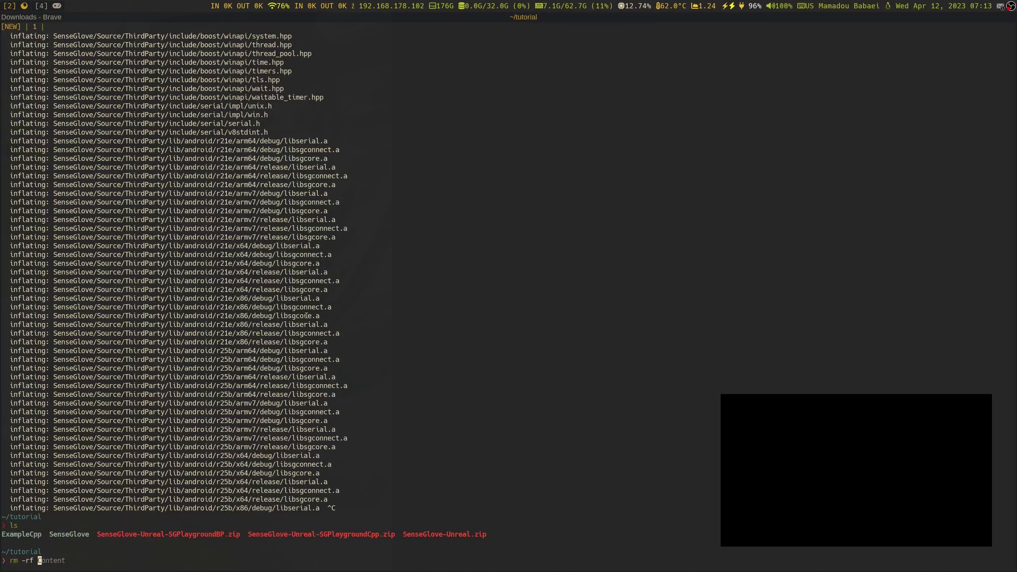
pyautogui.write('SenseGlove')
pyautogui.press('Return')
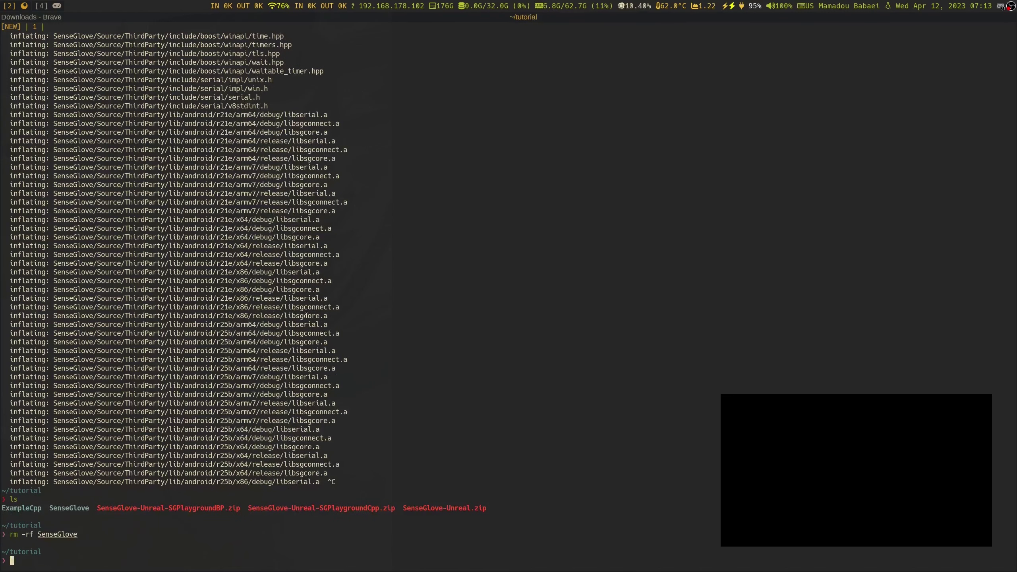
# Change into the /opt/UE52 engine directory
pyautogui.hotkey('alt', 'Tab')
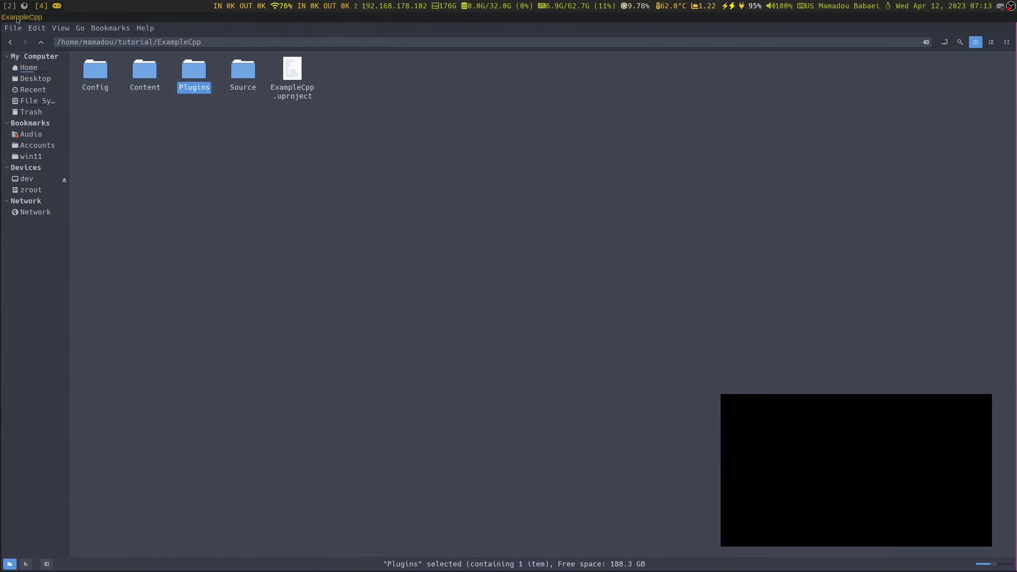
pyautogui.hotkey('alt', 'Tab')
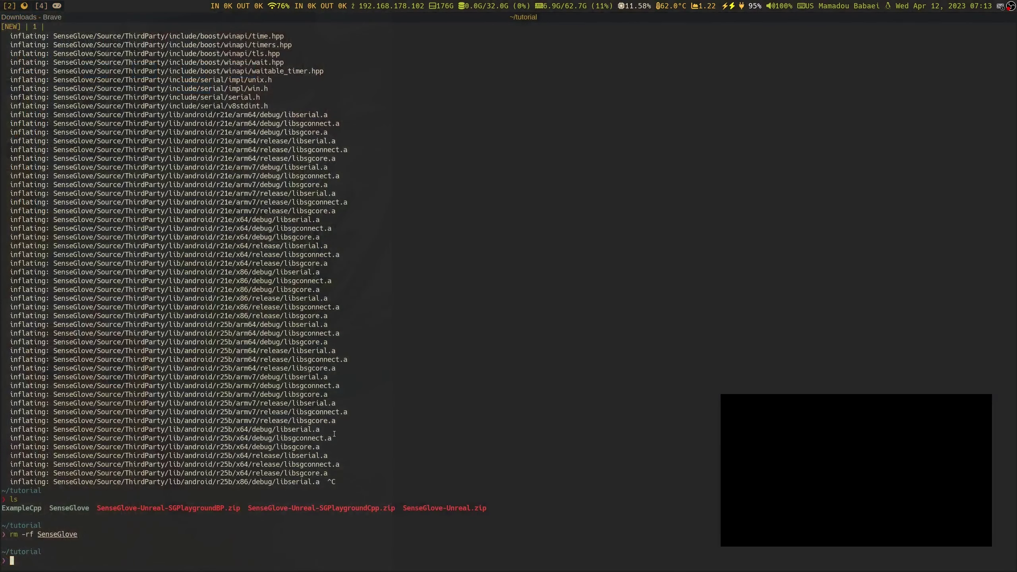
pyautogui.write('cd')
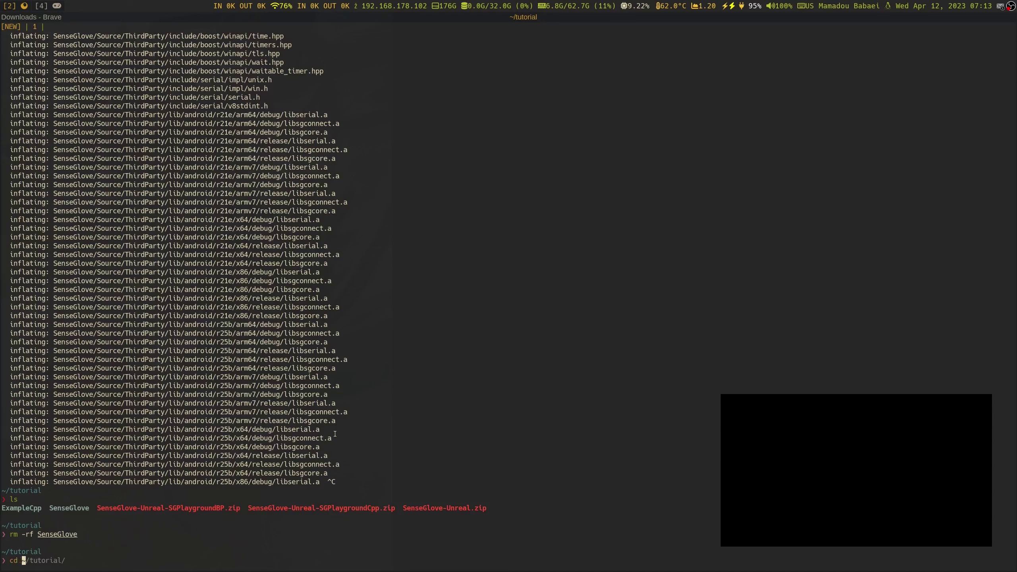
pyautogui.press('BackSpace')
pyautogui.press('BackSpace')
pyautogui.press('BackSpace')
pyautogui.write('cd /op')
pyautogui.press('Right')
pyautogui.press('Return')
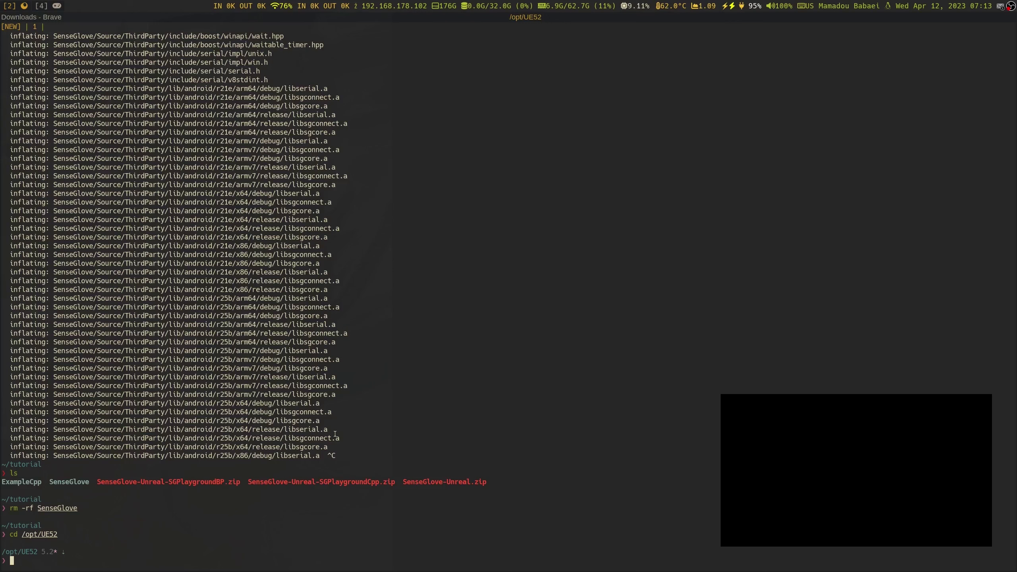
# Recall the earlier GenerateProjectFiles.sh command and erase its old project path
pyautogui.write('ls')
pyautogui.press('Return')
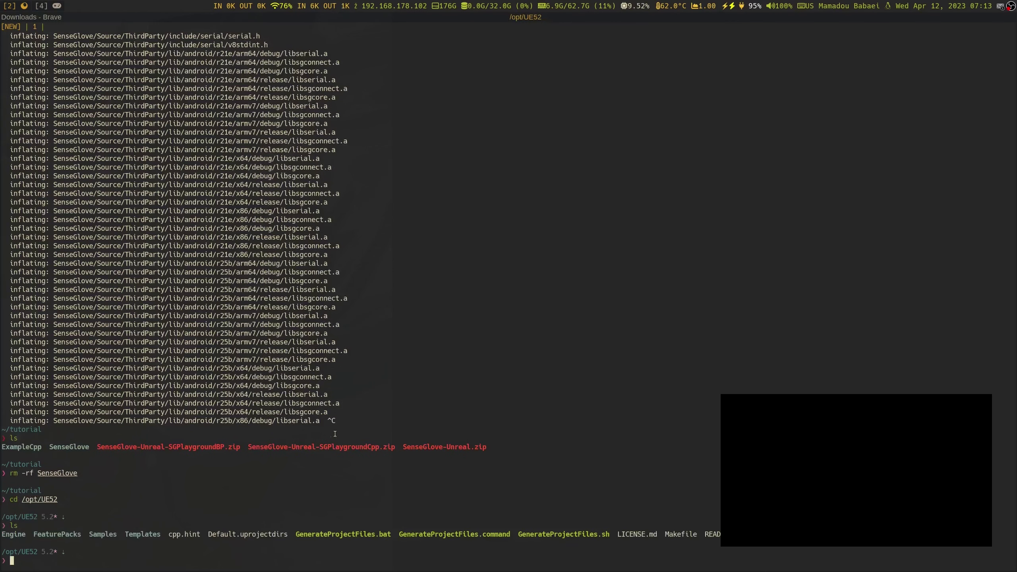
pyautogui.write('./Ge')
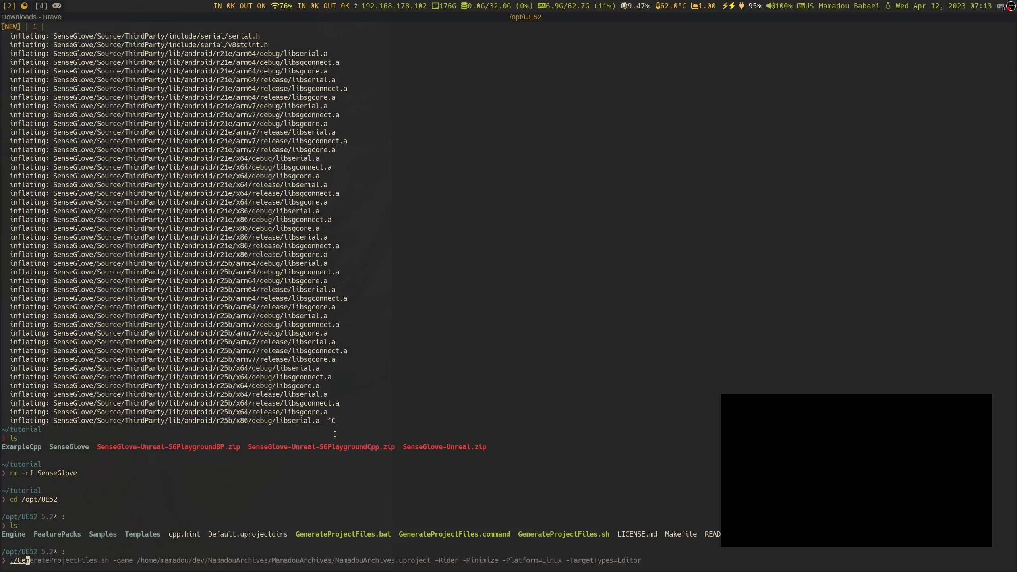
pyautogui.press('Right')
pyautogui.press('BackSpace')
pyautogui.press('BackSpace')
pyautogui.press('BackSpace')
pyautogui.press('BackSpace')
pyautogui.press('BackSpace')
pyautogui.press('BackSpace')
pyautogui.press('BackSpace')
pyautogui.press('BackSpace')
pyautogui.press('BackSpace')
pyautogui.press('BackSpace')
pyautogui.press('BackSpace')
pyautogui.press('BackSpace')
pyautogui.press('BackSpace')
pyautogui.press('BackSpace')
pyautogui.press('BackSpace')
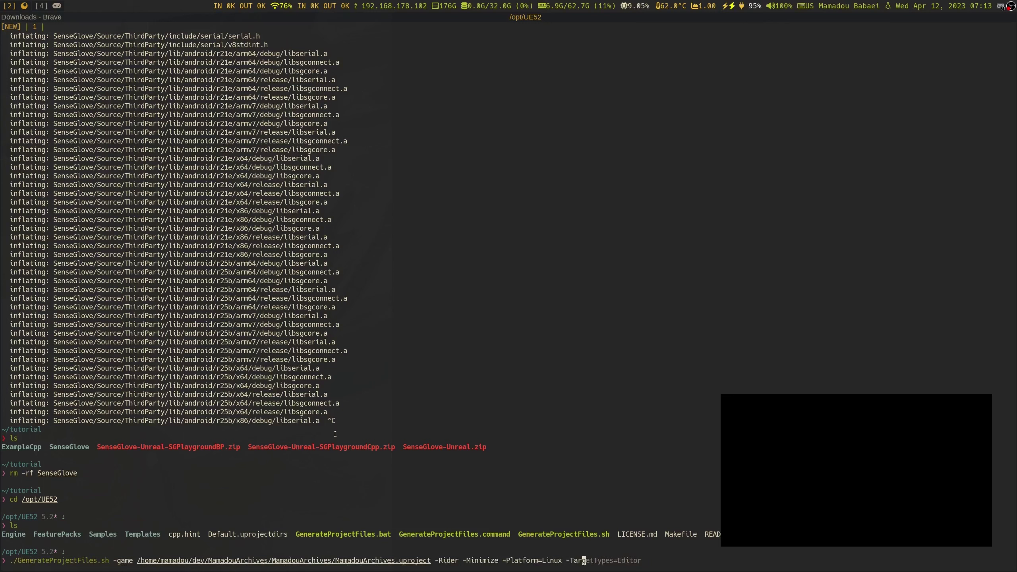
pyautogui.press('Right')
pyautogui.press('Left')
pyautogui.press('Left')
pyautogui.press('Left')
pyautogui.press('Left')
pyautogui.press('Left')
pyautogui.press('Left')
pyautogui.press('Left')
pyautogui.press('Left')
pyautogui.press('Left')
pyautogui.press('Left')
pyautogui.press('Left')
pyautogui.press('Left')
pyautogui.press('Left')
pyautogui.press('Left')
pyautogui.press('Left')
pyautogui.press('Left')
pyautogui.press('Left')
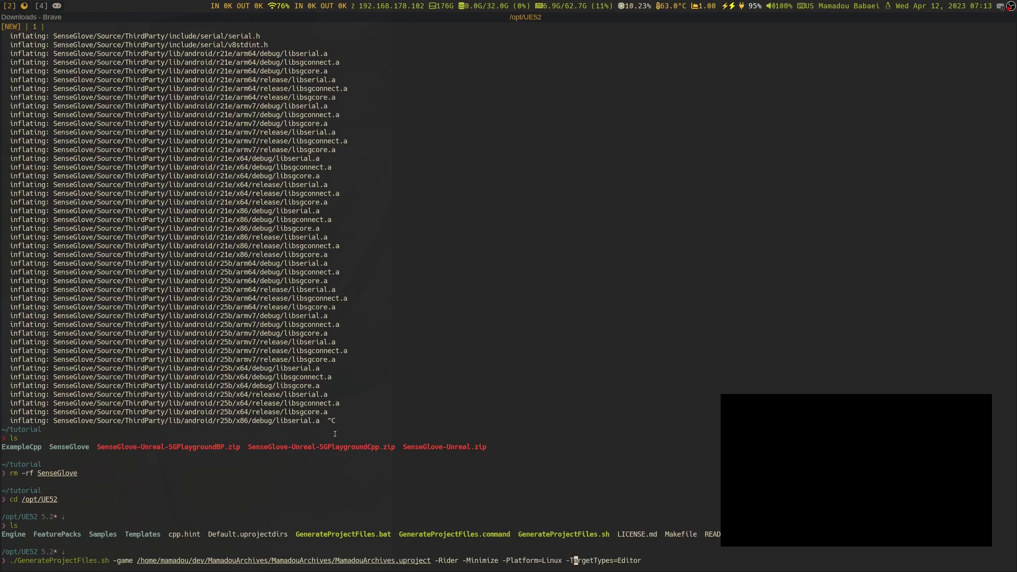
pyautogui.press('Left')
pyautogui.press('Left')
pyautogui.press('Left')
pyautogui.press('Left')
pyautogui.press('Left')
pyautogui.press('Left')
pyautogui.press('Left')
pyautogui.press('Left')
pyautogui.press('Left')
pyautogui.press('Left')
pyautogui.press('Left')
pyautogui.press('Left')
pyautogui.press('Left')
pyautogui.press('Left')
pyautogui.press('Left')
pyautogui.press('Left')
pyautogui.press('Left')
pyautogui.press('Left')
pyautogui.press('Left')
pyautogui.press('Left')
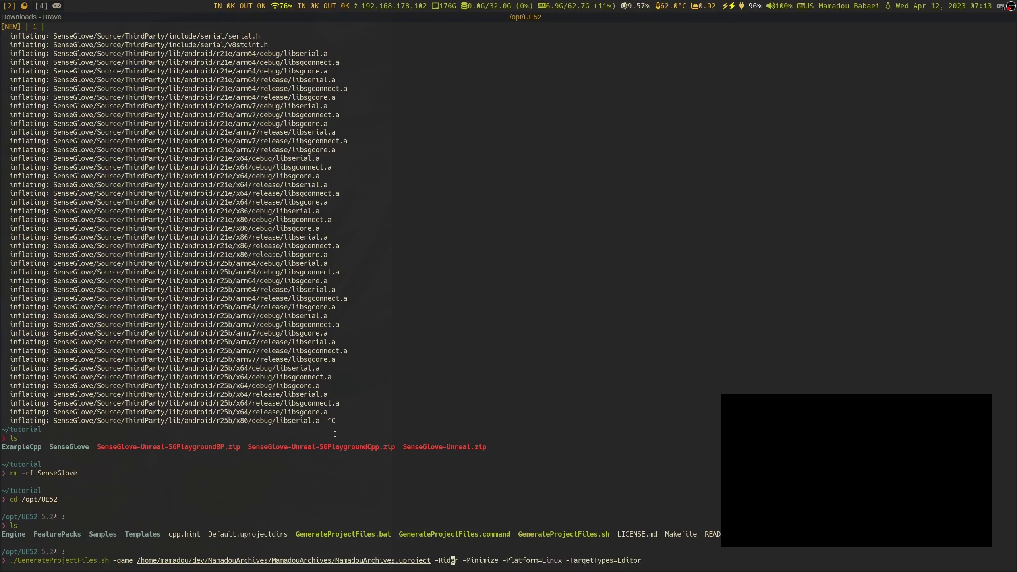
pyautogui.press('End')
pyautogui.press('Left')
pyautogui.press('Left')
pyautogui.press('Left')
pyautogui.press('Left')
pyautogui.press('Left')
pyautogui.press('Left')
pyautogui.press('Left')
pyautogui.press('Left')
pyautogui.press('Left')
pyautogui.press('Left')
pyautogui.press('Left')
pyautogui.press('Left')
pyautogui.press('Left')
pyautogui.press('Left')
pyautogui.press('Left')
pyautogui.press('Left')
pyautogui.press('Left')
pyautogui.press('Left')
pyautogui.press('Left')
pyautogui.press('Left')
pyautogui.press('Left')
pyautogui.press('Left')
pyautogui.press('Left')
pyautogui.press('BackSpace')
pyautogui.press('BackSpace')
pyautogui.press('BackSpace')
pyautogui.press('BackSpace')
pyautogui.press('BackSpace')
pyautogui.press('BackSpace')
pyautogui.press('BackSpace')
pyautogui.press('BackSpace')
pyautogui.press('BackSpace')
pyautogui.press('BackSpace')
pyautogui.press('BackSpace')
pyautogui.press('BackSpace')
pyautogui.press('BackSpace')
pyautogui.press('BackSpace')
pyautogui.press('BackSpace')
pyautogui.press('BackSpace')
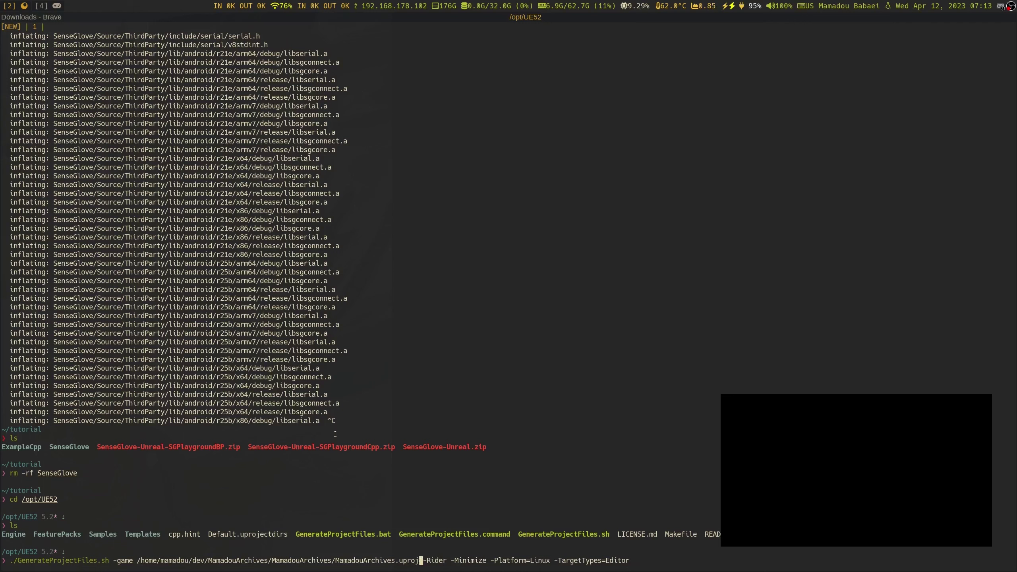
pyautogui.press('BackSpace')
pyautogui.press('BackSpace')
pyautogui.press('BackSpace')
pyautogui.press('BackSpace')
pyautogui.press('BackSpace')
pyautogui.press('BackSpace')
pyautogui.press('BackSpace')
pyautogui.press('BackSpace')
pyautogui.press('BackSpace')
pyautogui.press('BackSpace')
pyautogui.press('BackSpace')
pyautogui.press('BackSpace')
pyautogui.press('BackSpace')
pyautogui.press('BackSpace')
pyautogui.press('BackSpace')
pyautogui.press('BackSpace')
pyautogui.press('BackSpace')
pyautogui.press('BackSpace')
pyautogui.press('BackSpace')
pyautogui.press('BackSpace')
pyautogui.press('BackSpace')
pyautogui.press('BackSpace')
pyautogui.press('BackSpace')
pyautogui.press('BackSpace')
pyautogui.press('BackSpace')
pyautogui.press('BackSpace')
pyautogui.press('BackSpace')
pyautogui.press('BackSpace')
pyautogui.press('BackSpace')
pyautogui.press('BackSpace')
pyautogui.press('BackSpace')
pyautogui.press('BackSpace')
pyautogui.press('BackSpace')
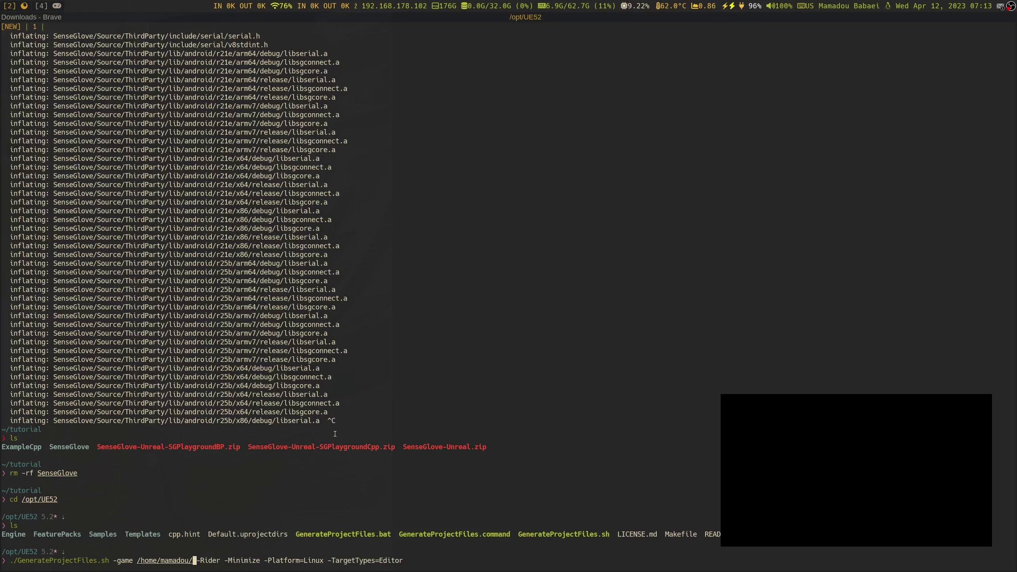
# Point the command at tutorial/ExampleCpp/ExampleCpp.uproject
pyautogui.write('tu')
pyautogui.press('Tab')
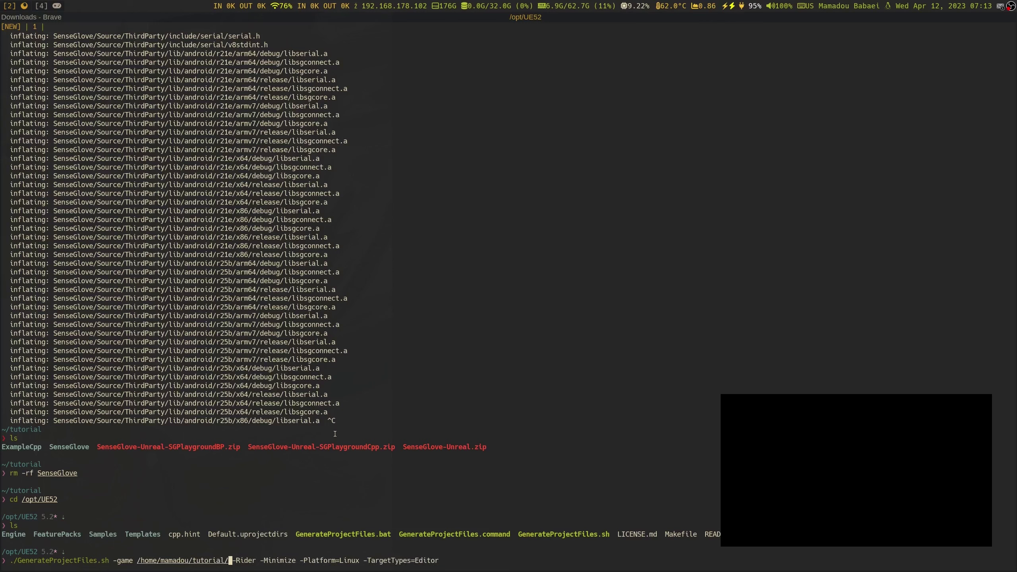
pyautogui.press('Tab')
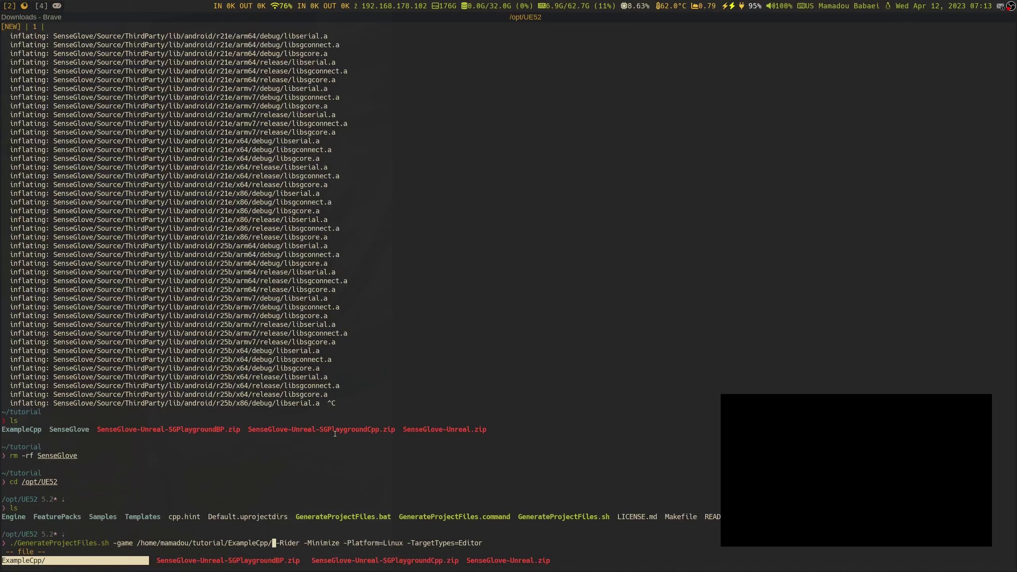
pyautogui.press('Return')
pyautogui.press('Tab')
pyautogui.press('Tab')
pyautogui.press('Tab')
pyautogui.press('Tab')
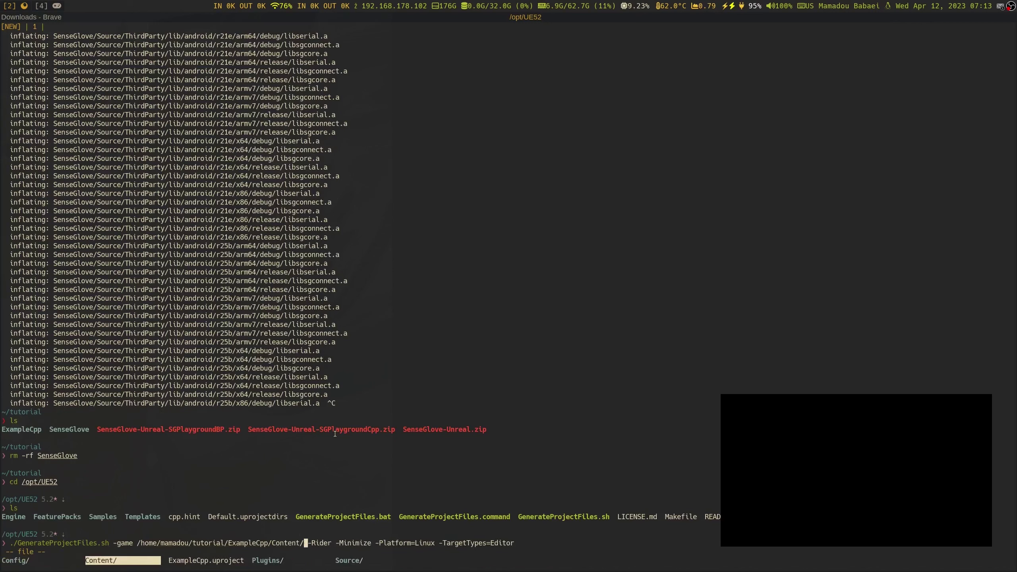
pyautogui.press('Return')
# Replace the Rider arguments with -game -makefile and run the generator
pyautogui.press('Delete')
pyautogui.press('Right')
pyautogui.press('Right')
pyautogui.press('Right')
pyautogui.press('Right')
pyautogui.press('Right')
pyautogui.press('Right')
pyautogui.press('Right')
pyautogui.press('Right')
pyautogui.press('Right')
pyautogui.press('Right')
pyautogui.press('Right')
pyautogui.press('Right')
pyautogui.press('Right')
pyautogui.press('Right')
pyautogui.press('Right')
pyautogui.press('Right')
pyautogui.press('Right')
pyautogui.press('Right')
pyautogui.press('Right')
pyautogui.press('Right')
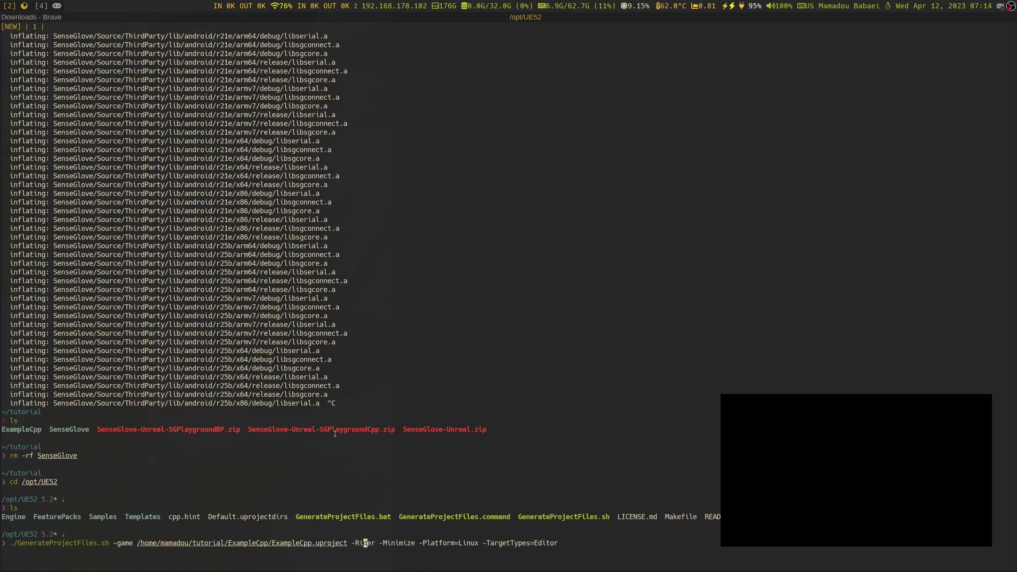
pyautogui.press('Right')
pyautogui.press('Right')
pyautogui.press('Right')
pyautogui.press('Right')
pyautogui.press('Right')
pyautogui.press('Right')
pyautogui.press('Right')
pyautogui.press('Right')
pyautogui.press('Right')
pyautogui.press('Right')
pyautogui.press('Right')
pyautogui.press('Right')
pyautogui.press('Right')
pyautogui.press('Right')
pyautogui.press('Right')
pyautogui.press('Right')
pyautogui.press('Right')
pyautogui.press('Right')
pyautogui.press('Right')
pyautogui.press('Right')
pyautogui.press('BackSpace')
pyautogui.press('BackSpace')
pyautogui.press('BackSpace')
pyautogui.press('BackSpace')
pyautogui.press('BackSpace')
pyautogui.press('BackSpace')
pyautogui.press('BackSpace')
pyautogui.press('BackSpace')
pyautogui.press('BackSpace')
pyautogui.press('BackSpace')
pyautogui.press('BackSpace')
pyautogui.press('BackSpace')
pyautogui.press('BackSpace')
pyautogui.press('BackSpace')
pyautogui.press('BackSpace')
pyautogui.press('BackSpace')
pyautogui.press('BackSpace')
pyautogui.press('BackSpace')
pyautogui.press('BackSpace')
pyautogui.press('BackSpace')
pyautogui.press('BackSpace')
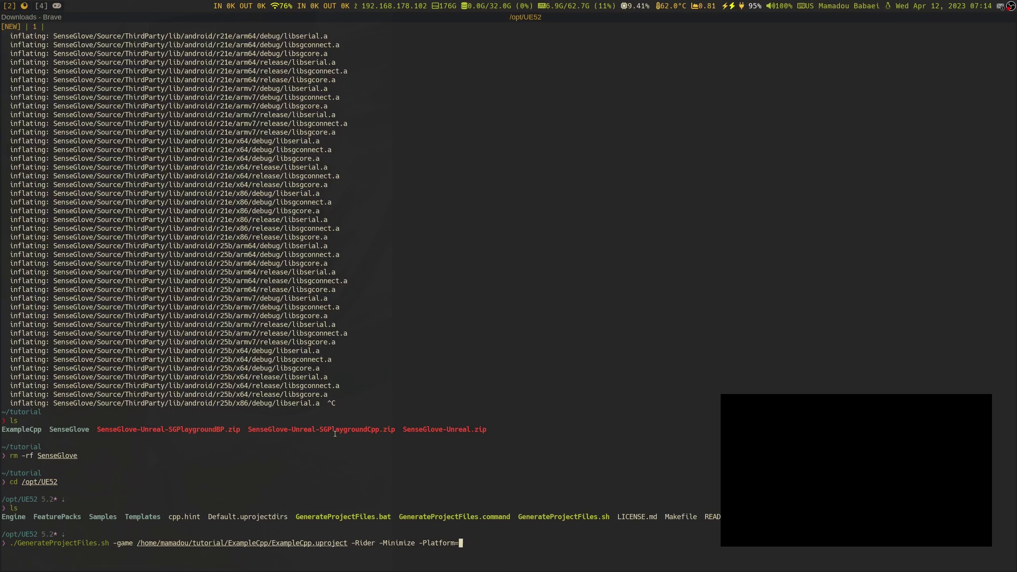
pyautogui.press('BackSpace')
pyautogui.press('BackSpace')
pyautogui.press('BackSpace')
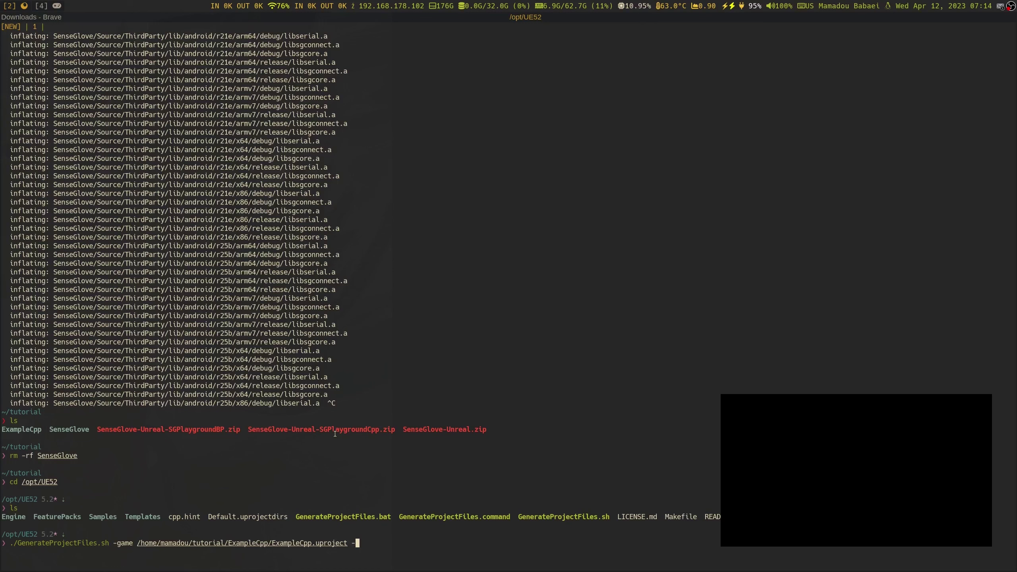
pyautogui.write('game -mak')
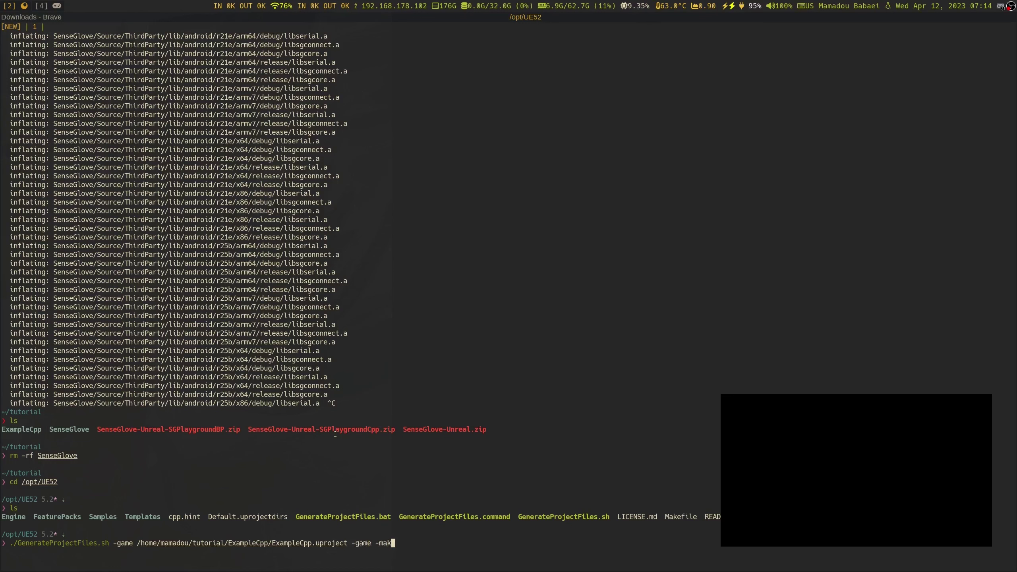
pyautogui.write('efile')
pyautogui.press('Return')
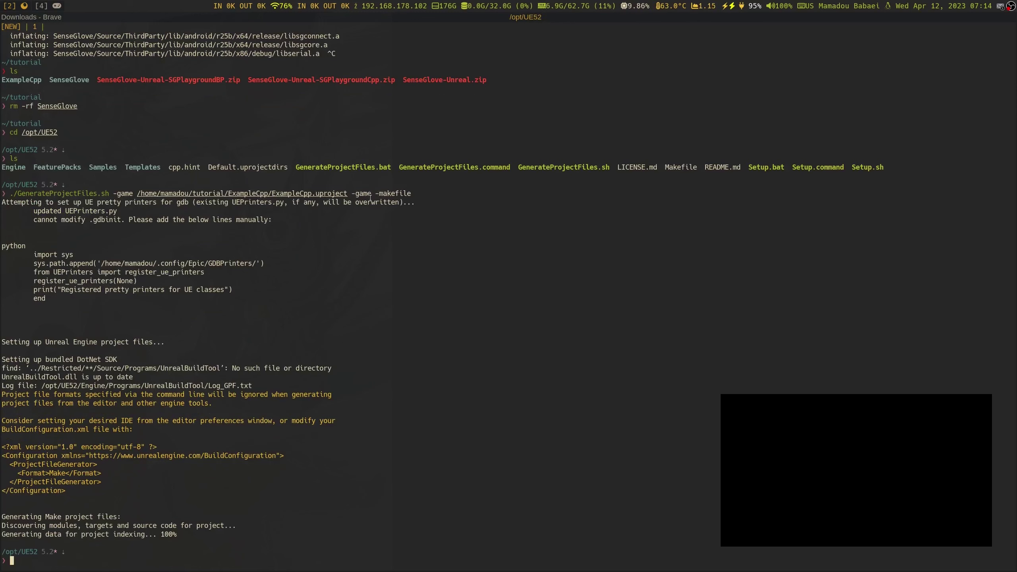
# Check ExampleCpp's regenerated Intermediate folder and the Plugins folder holding SenseGlove
pyautogui.doubleClick(360, 194)
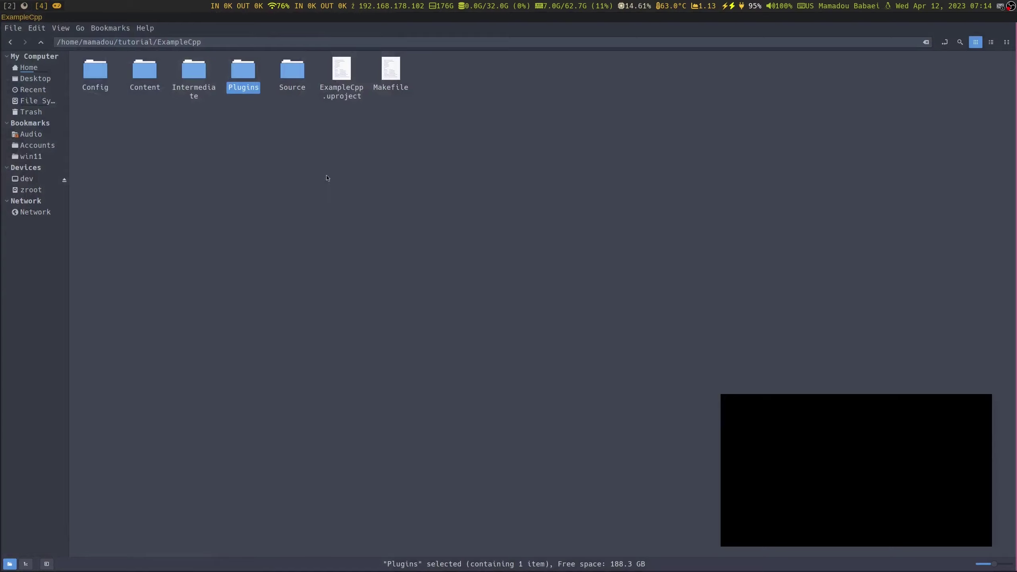
pyautogui.click(328, 178)
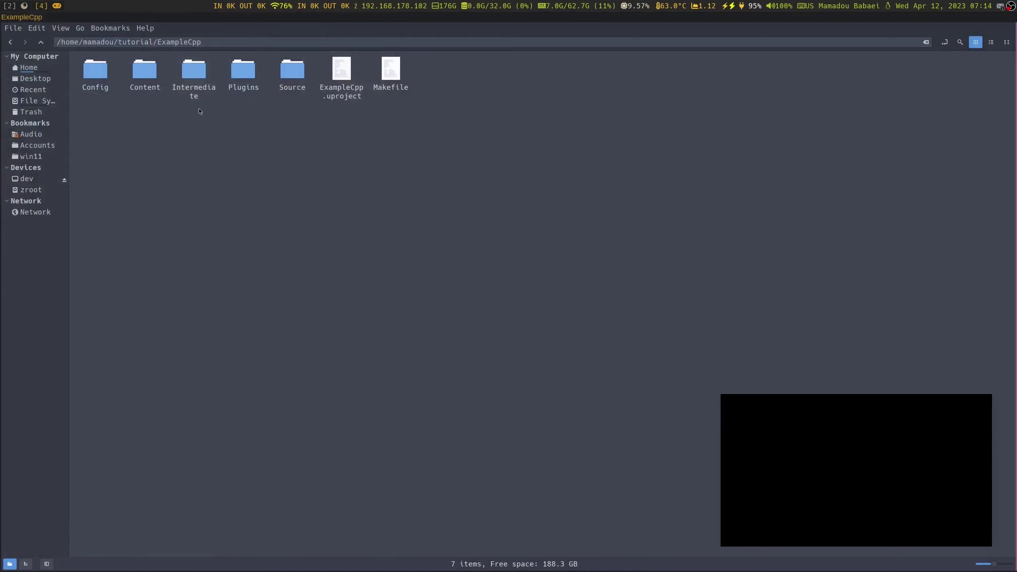
pyautogui.click(190, 90)
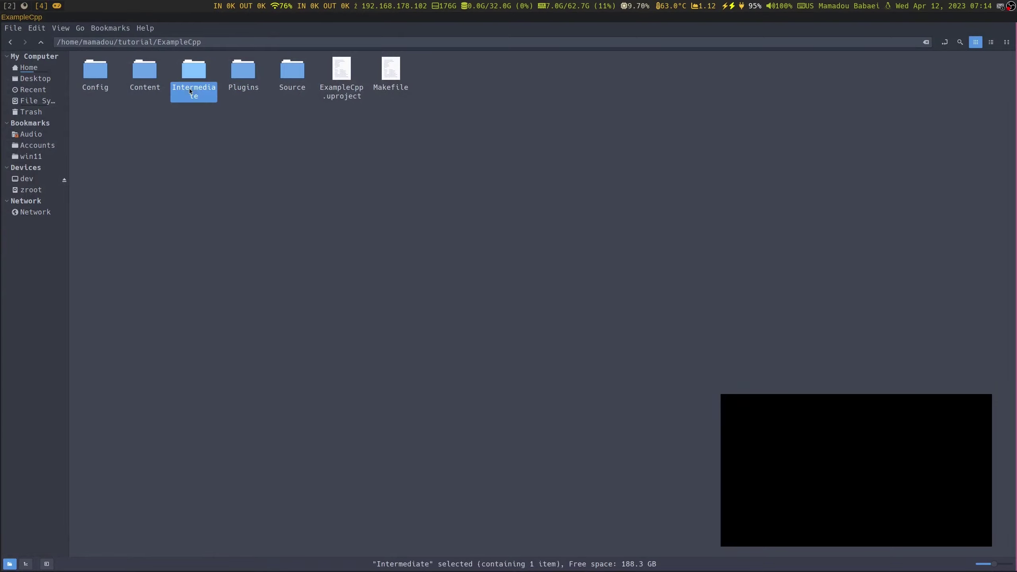
pyautogui.click(237, 80)
pyautogui.doubleClick(237, 81)
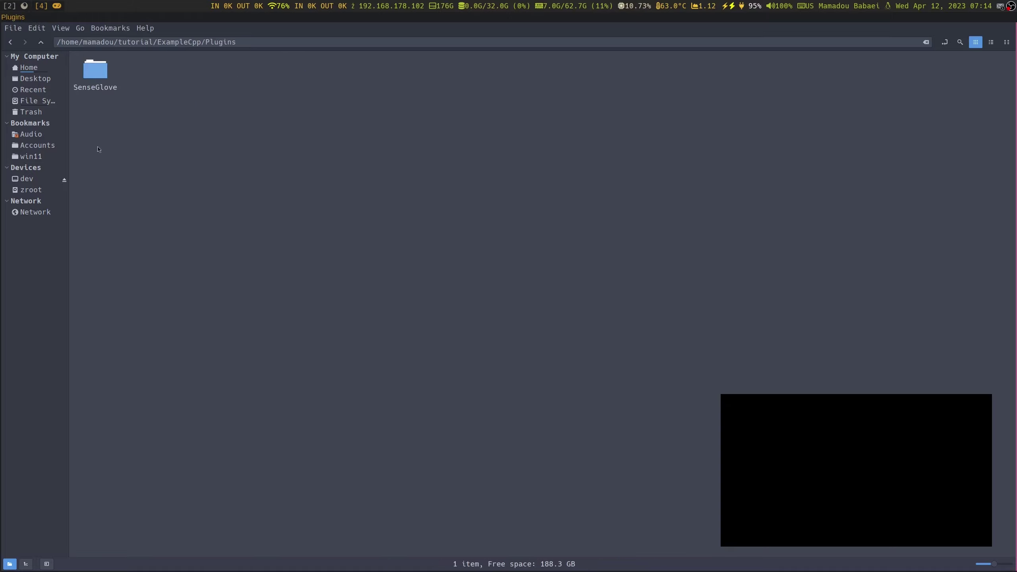
pyautogui.click(41, 42)
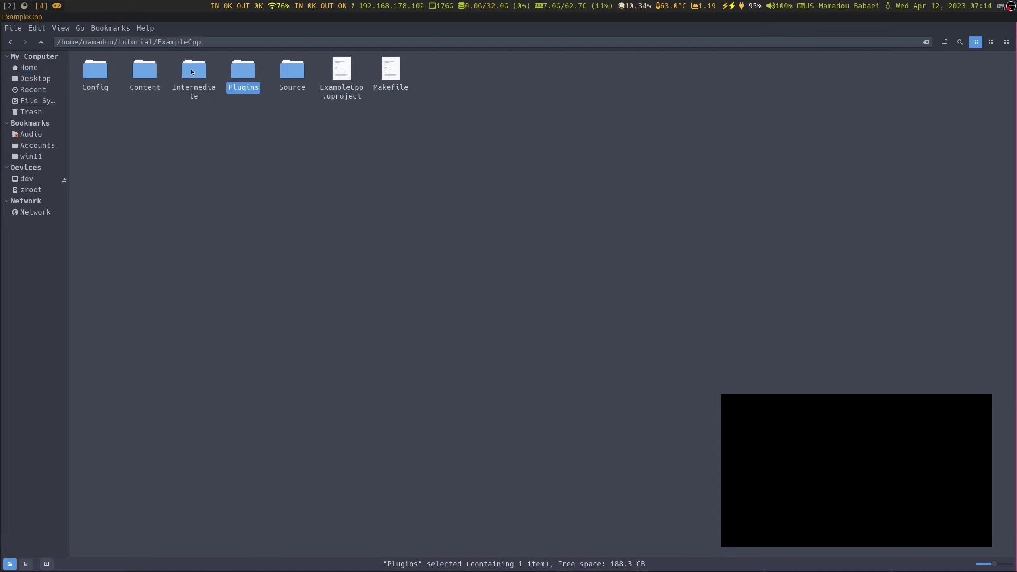
pyautogui.click(9, 7)
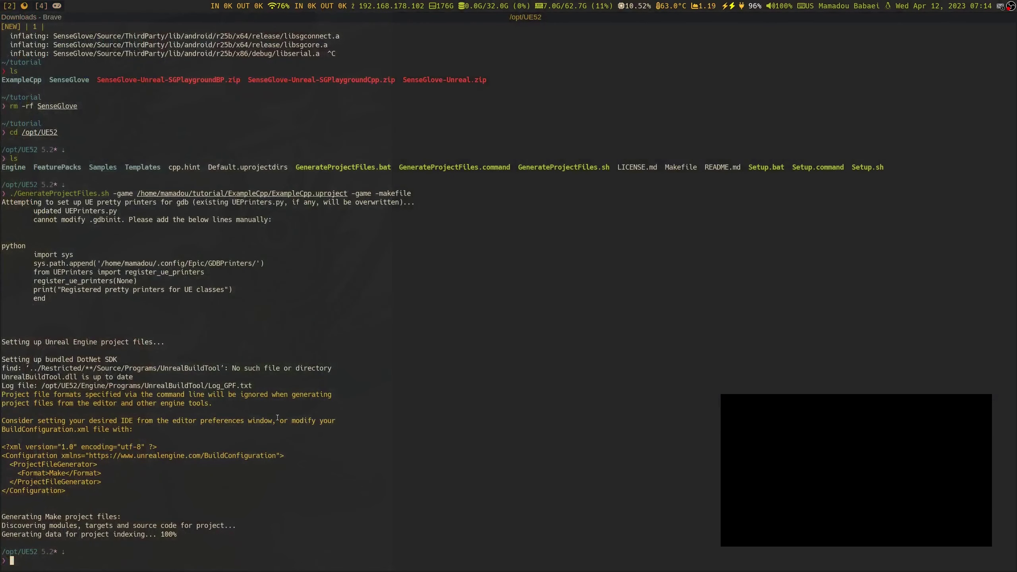
# Change into ~/tutorial/ExampleCpp/ and list the project folder's contents
pyautogui.write('cd ')
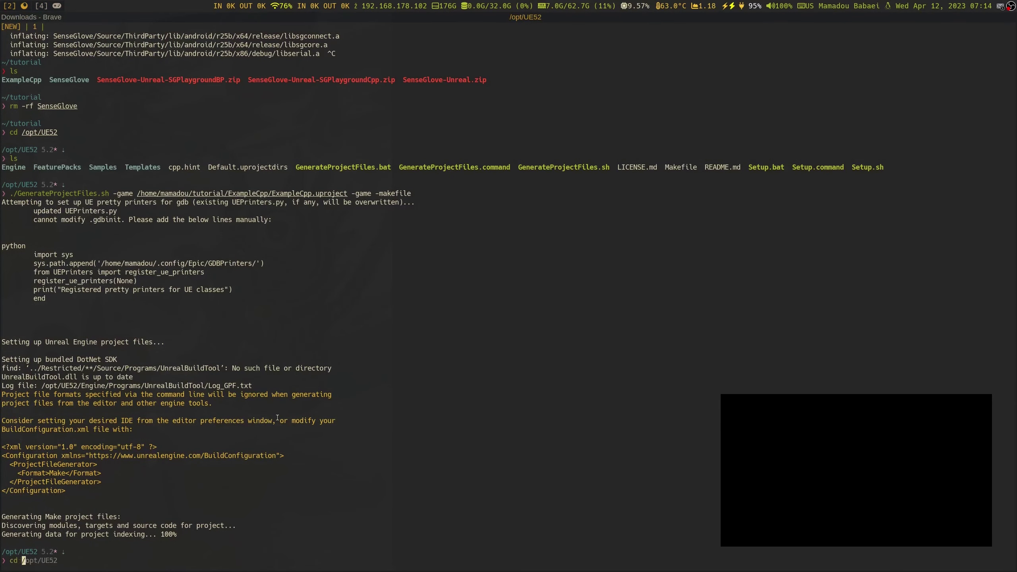
pyautogui.write('~/tutorial/ExampleCpp/')
pyautogui.press('Return')
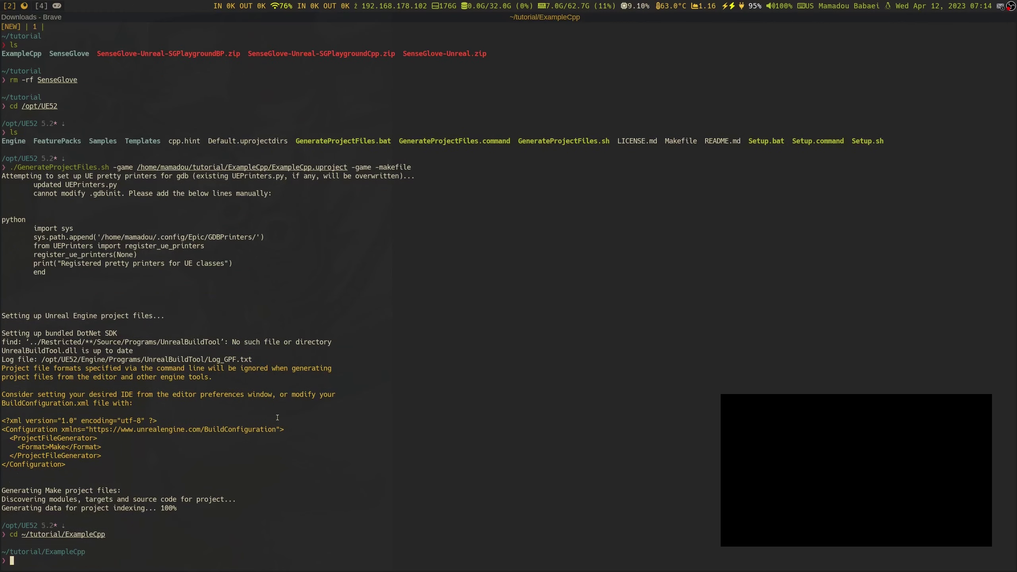
pyautogui.write('ls')
pyautogui.press('Return')
# Start a make command and correct its target name to ExampleCppEditor
pyautogui.write('make')
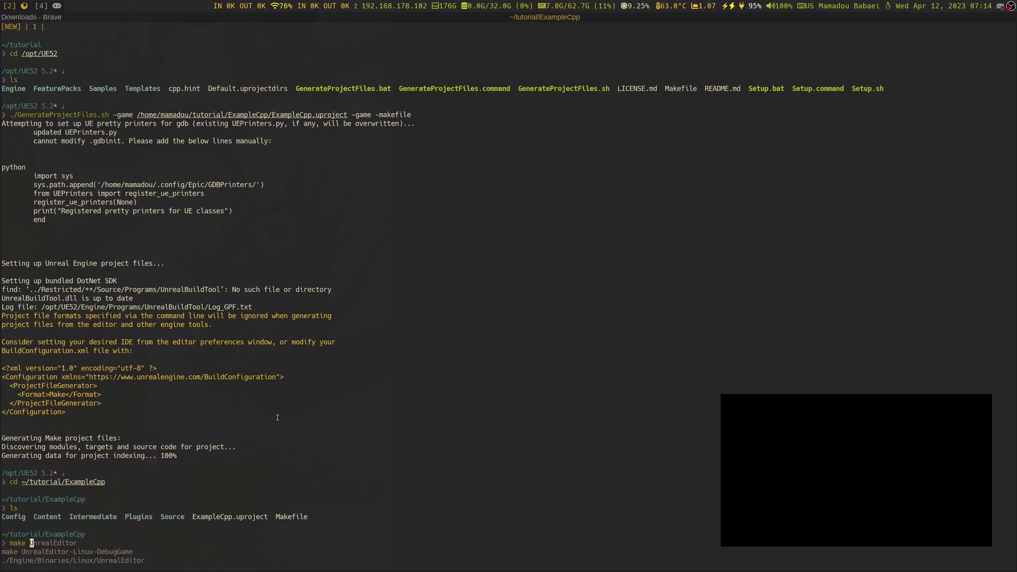
pyautogui.write('SG')
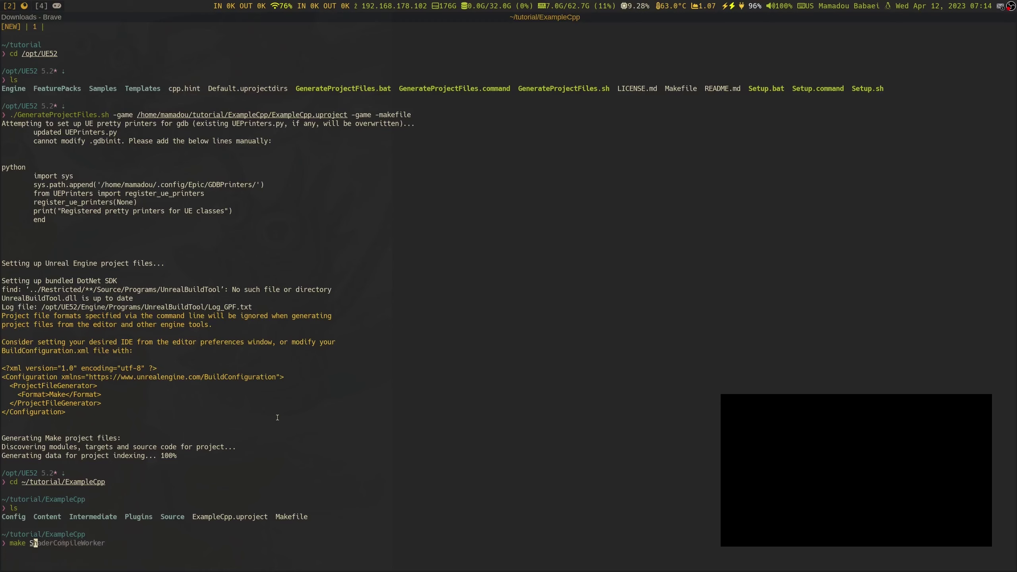
pyautogui.press('Right')
pyautogui.press('Left')
pyautogui.press('Left')
pyautogui.press('Left')
pyautogui.press('Left')
pyautogui.press('Left')
pyautogui.press('Left')
pyautogui.press('Left')
pyautogui.press('Left')
pyautogui.press('Left')
pyautogui.press('Left')
pyautogui.press('Left')
pyautogui.press('Left')
pyautogui.press('Left')
pyautogui.press('Left')
pyautogui.press('Left')
pyautogui.press('Left')
pyautogui.press('Left')
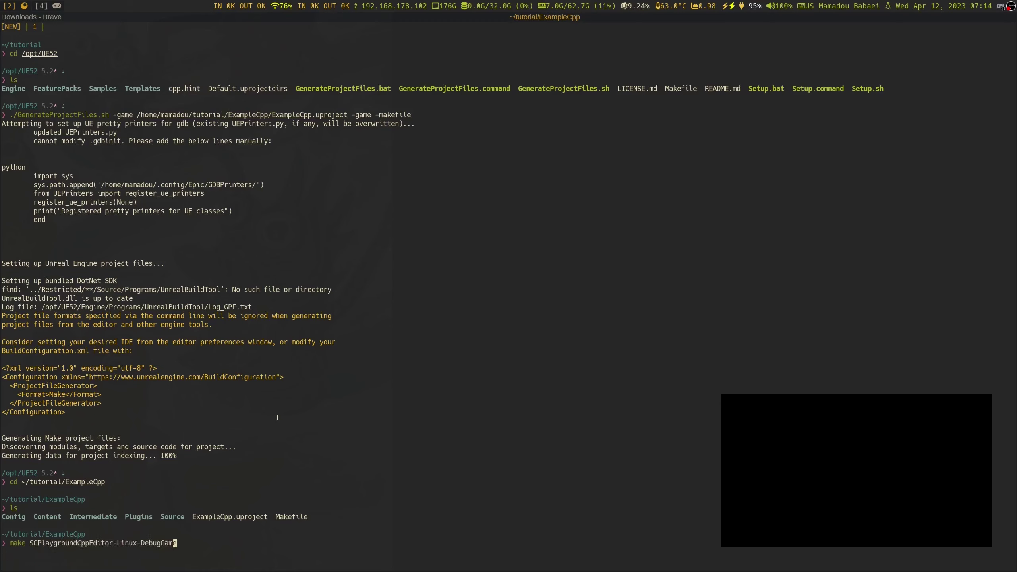
pyautogui.press('Right')
pyautogui.press('Right')
pyautogui.press('Right')
pyautogui.press('Right')
pyautogui.press('Right')
pyautogui.press('Right')
pyautogui.press('Right')
pyautogui.press('Right')
pyautogui.press('Right')
pyautogui.press('Right')
pyautogui.press('Right')
pyautogui.press('Right')
pyautogui.press('Right')
pyautogui.press('Right')
pyautogui.press('Right')
pyautogui.press('Right')
pyautogui.press('Right')
pyautogui.press('BackSpace')
pyautogui.press('BackSpace')
pyautogui.press('BackSpace')
pyautogui.press('BackSpace')
pyautogui.press('BackSpace')
pyautogui.press('BackSpace')
pyautogui.press('BackSpace')
pyautogui.press('BackSpace')
pyautogui.press('BackSpace')
pyautogui.press('BackSpace')
pyautogui.press('BackSpace')
pyautogui.press('BackSpace')
pyautogui.press('BackSpace')
pyautogui.press('BackSpace')
pyautogui.press('BackSpace')
pyautogui.press('BackSpace')
pyautogui.press('Left')
pyautogui.press('Left')
pyautogui.press('Left')
pyautogui.press('Left')
pyautogui.press('Left')
pyautogui.press('Left')
pyautogui.press('Left')
pyautogui.press('Left')
pyautogui.press('Left')
pyautogui.press('Delete')
pyautogui.press('BackSpace')
pyautogui.press('BackSpace')
pyautogui.press('BackSpace')
pyautogui.press('BackSpace')
pyautogui.press('BackSpace')
pyautogui.press('BackSpace')
pyautogui.press('BackSpace')
pyautogui.press('BackSpace')
pyautogui.press('BackSpace')
pyautogui.press('BackSpace')
pyautogui.press('BackSpace')
pyautogui.write('Ex')
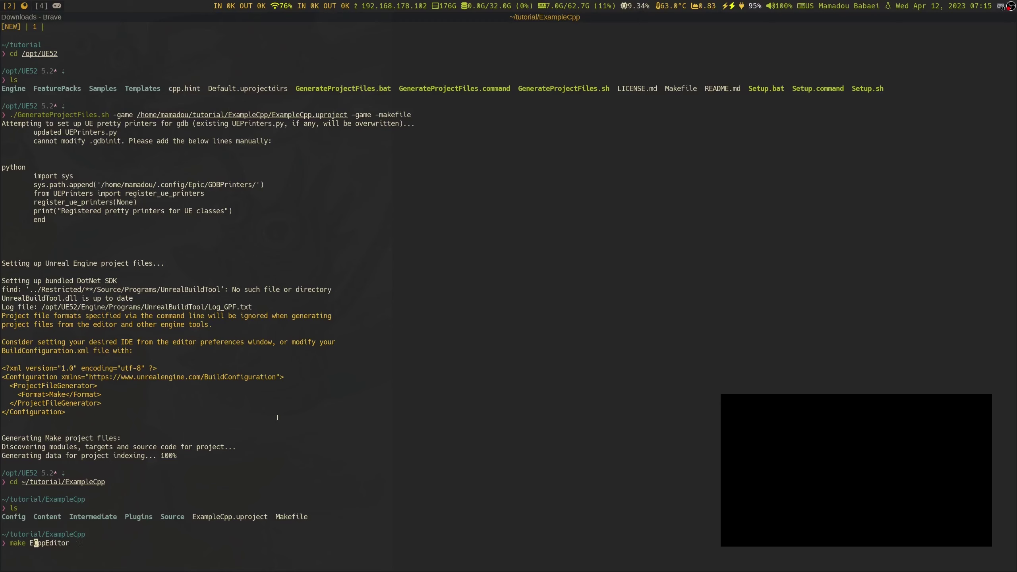
pyautogui.write('m')
pyautogui.press('BackSpace')
pyautogui.write('ample')
pyautogui.press('Right')
pyautogui.press('Right')
pyautogui.press('Right')
pyautogui.press('Right')
pyautogui.press('Right')
pyautogui.press('Right')
pyautogui.press('Right')
pyautogui.press('Right')
# Append -Linux-DebugGame to the make target and review the command
pyautogui.write('-Linux-DebugGame')
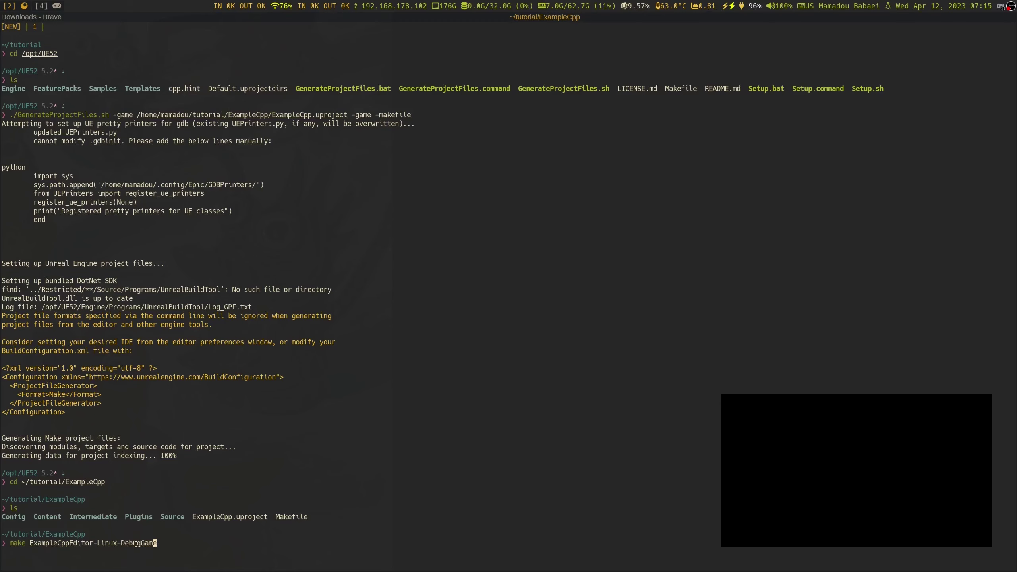
pyautogui.press('Left')
pyautogui.press('Left')
pyautogui.press('Left')
pyautogui.press('Left')
pyautogui.press('Left')
pyautogui.press('Left')
pyautogui.press('Left')
pyautogui.press('Left')
pyautogui.press('Left')
pyautogui.press('Left')
pyautogui.press('Left')
pyautogui.press('Left')
pyautogui.press('Right')
# Trim the suffix so the line reads make ExampleCppEditor, and run the build
pyautogui.press('Right')
pyautogui.press('Right')
pyautogui.press('Right')
pyautogui.press('Right')
pyautogui.press('Right')
pyautogui.press('Right')
pyautogui.press('Right')
pyautogui.press('Right')
pyautogui.press('Right')
pyautogui.press('Right')
pyautogui.press('Right')
pyautogui.press('Right')
pyautogui.press('Left')
pyautogui.press('Left')
pyautogui.press('Left')
pyautogui.press('Left')
pyautogui.press('Left')
pyautogui.press('Left')
pyautogui.press('Left')
pyautogui.press('Left')
pyautogui.press('Left')
pyautogui.press('Right')
pyautogui.press('Right')
pyautogui.press('Right')
pyautogui.press('Right')
pyautogui.press('Right')
pyautogui.press('Right')
pyautogui.press('Right')
pyautogui.press('Right')
pyautogui.press('Right')
pyautogui.press('Left')
pyautogui.press('Right')
pyautogui.press('BackSpace')
pyautogui.press('BackSpace')
pyautogui.press('BackSpace')
pyautogui.press('BackSpace')
pyautogui.press('BackSpace')
pyautogui.press('BackSpace')
pyautogui.press('BackSpace')
pyautogui.press('BackSpace')
pyautogui.press('BackSpace')
pyautogui.press('BackSpace')
pyautogui.press('BackSpace')
pyautogui.press('BackSpace')
pyautogui.press('BackSpace')
pyautogui.press('BackSpace')
pyautogui.press('BackSpace')
pyautogui.press('BackSpace')
pyautogui.press('BackSpace')
pyautogui.write('r')
pyautogui.press('Return')
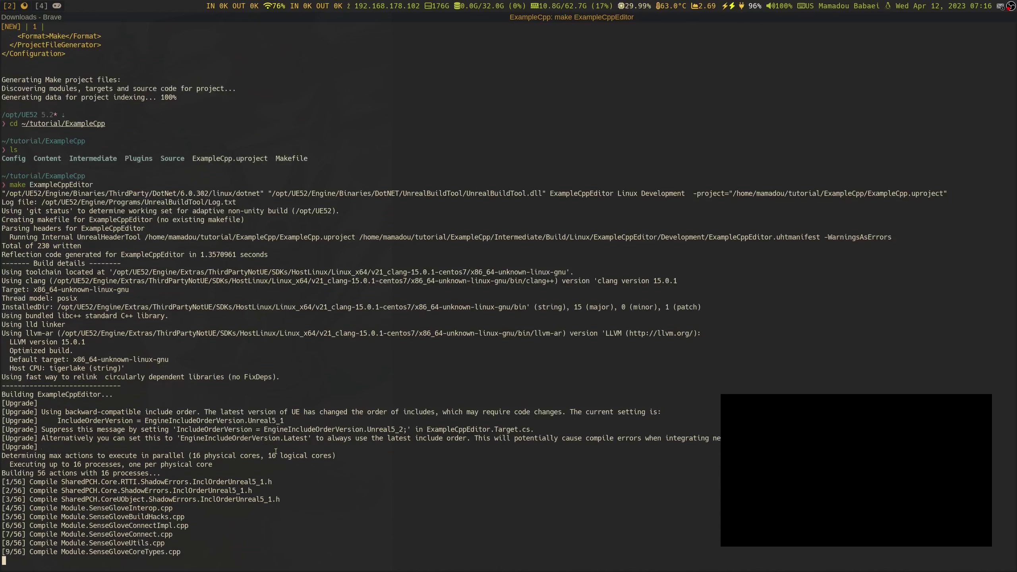
# Check the project's Binaries/Linux folder in the file manager, then return to the build
pyautogui.hotkey('alt', 'Tab')
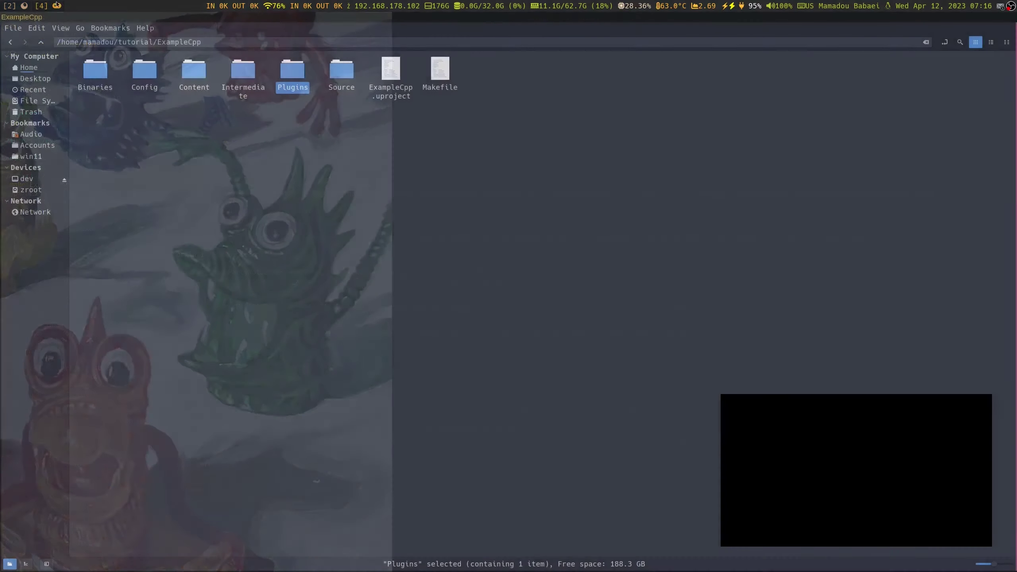
pyautogui.doubleClick(93, 74)
pyautogui.doubleClick(94, 72)
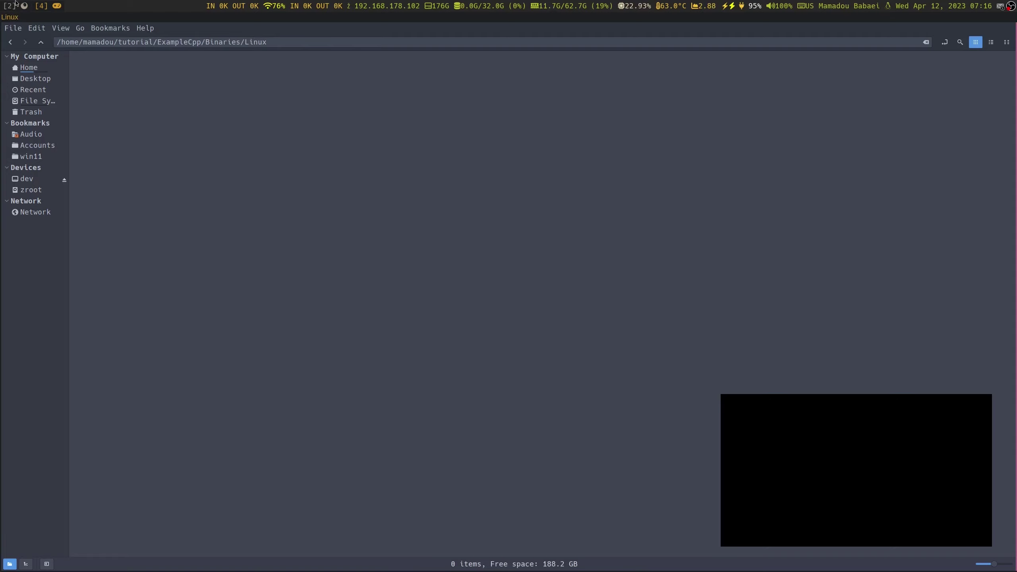
pyautogui.hotkey('ctrl', 'w')
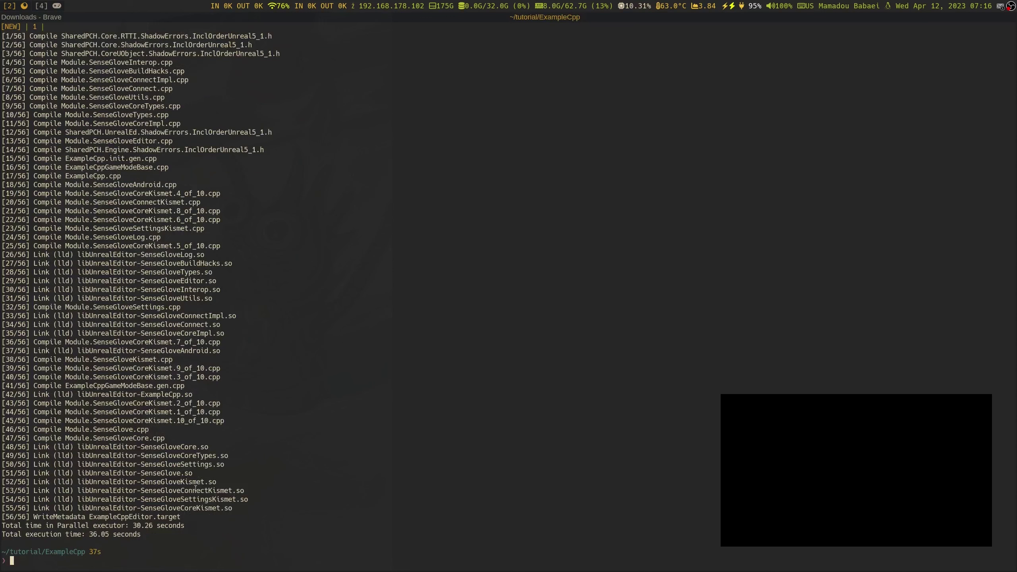
# Launch /opt/UE52 UnrealEditor on the tutorial's ExampleCpp.uproject with -enablehighdpi
pyautogui.write('/op')
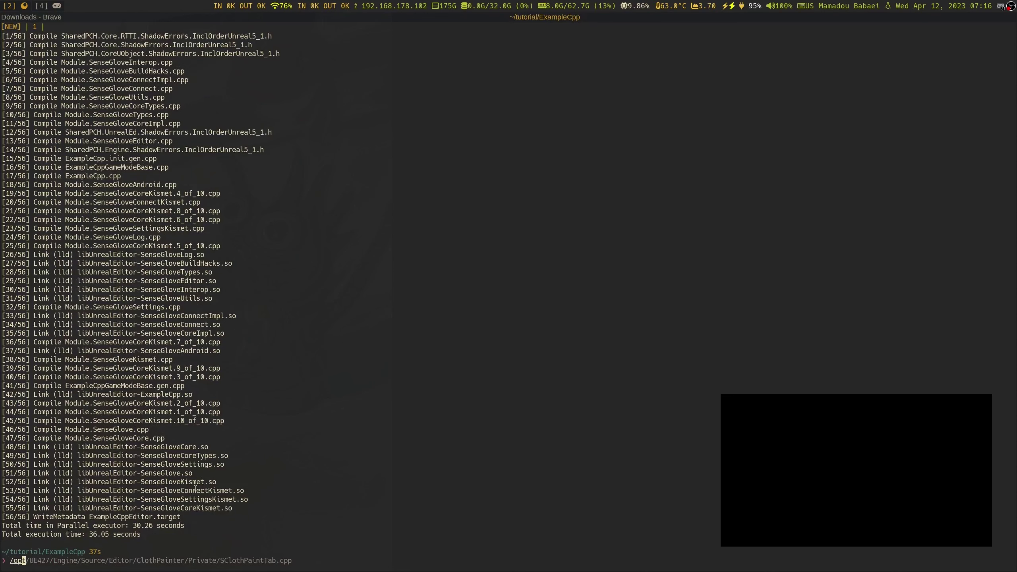
pyautogui.write('t/UE52')
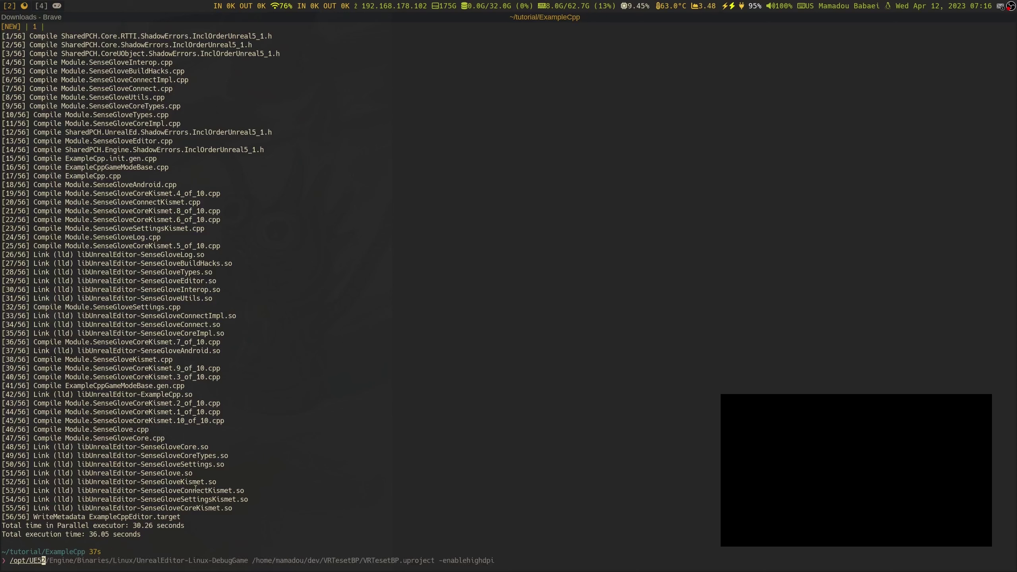
pyautogui.press('Right')
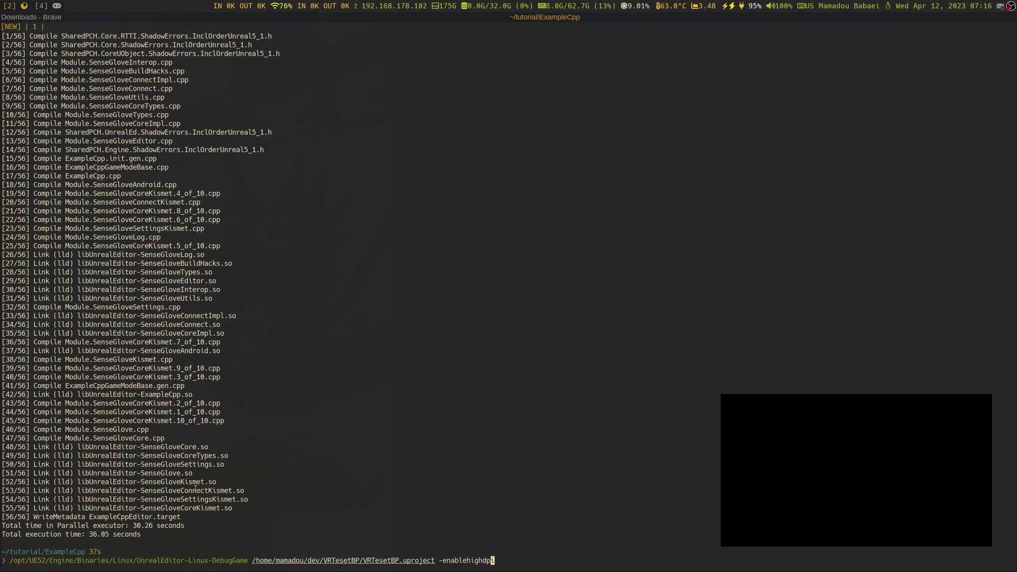
pyautogui.press('Left')
pyautogui.press('Left')
pyautogui.press('Left')
pyautogui.press('Left')
pyautogui.press('Left')
pyautogui.press('Left')
pyautogui.press('Left')
pyautogui.press('Left')
pyautogui.press('Left')
pyautogui.press('Left')
pyautogui.press('Left')
pyautogui.press('Left')
pyautogui.press('Left')
pyautogui.press('Left')
pyautogui.press('Left')
pyautogui.press('BackSpace')
pyautogui.press('BackSpace')
pyautogui.press('BackSpace')
pyautogui.press('BackSpace')
pyautogui.press('BackSpace')
pyautogui.press('BackSpace')
pyautogui.press('BackSpace')
pyautogui.press('BackSpace')
pyautogui.press('BackSpace')
pyautogui.press('BackSpace')
pyautogui.press('BackSpace')
pyautogui.press('BackSpace')
pyautogui.press('BackSpace')
pyautogui.press('BackSpace')
pyautogui.press('BackSpace')
pyautogui.press('BackSpace')
pyautogui.press('BackSpace')
pyautogui.press('BackSpace')
pyautogui.press('BackSpace')
pyautogui.press('BackSpace')
pyautogui.press('BackSpace')
pyautogui.press('BackSpace')
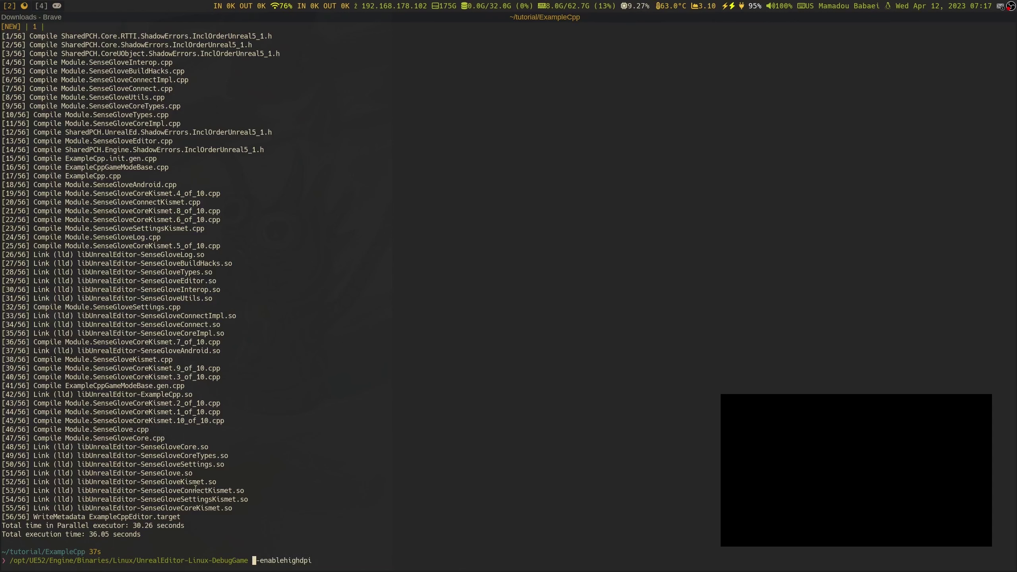
pyautogui.press('BackSpace')
pyautogui.press('BackSpace')
pyautogui.press('BackSpace')
pyautogui.press('BackSpace')
pyautogui.press('BackSpace')
pyautogui.press('BackSpace')
pyautogui.press('BackSpace')
pyautogui.press('BackSpace')
pyautogui.press('BackSpace')
pyautogui.press('BackSpace')
pyautogui.press('BackSpace')
pyautogui.press('BackSpace')
pyautogui.press('BackSpace')
pyautogui.press('BackSpace')
pyautogui.press('BackSpace')
pyautogui.press('BackSpace')
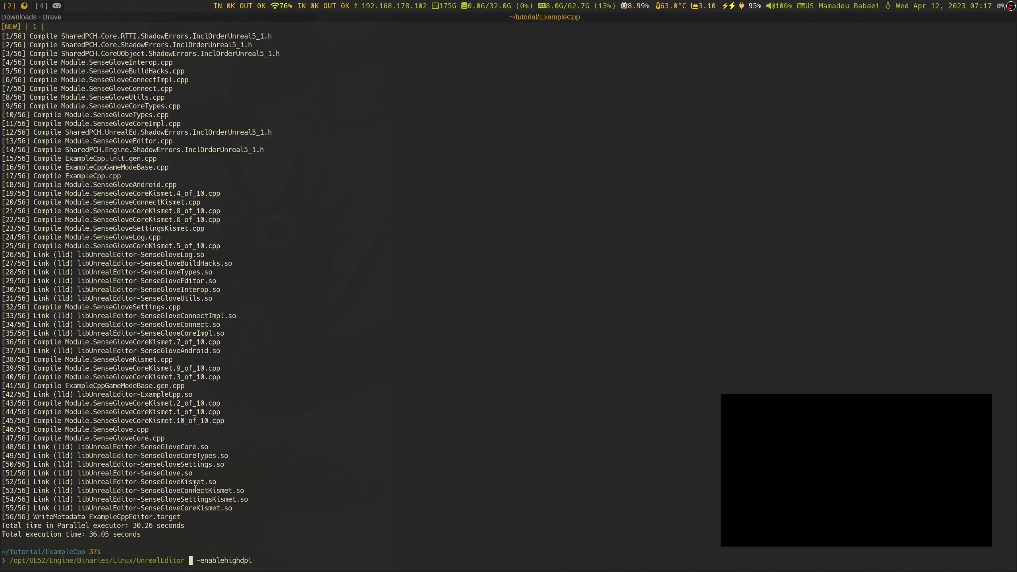
pyautogui.write('/home/')
pyautogui.write('mamadou/tutorial/')
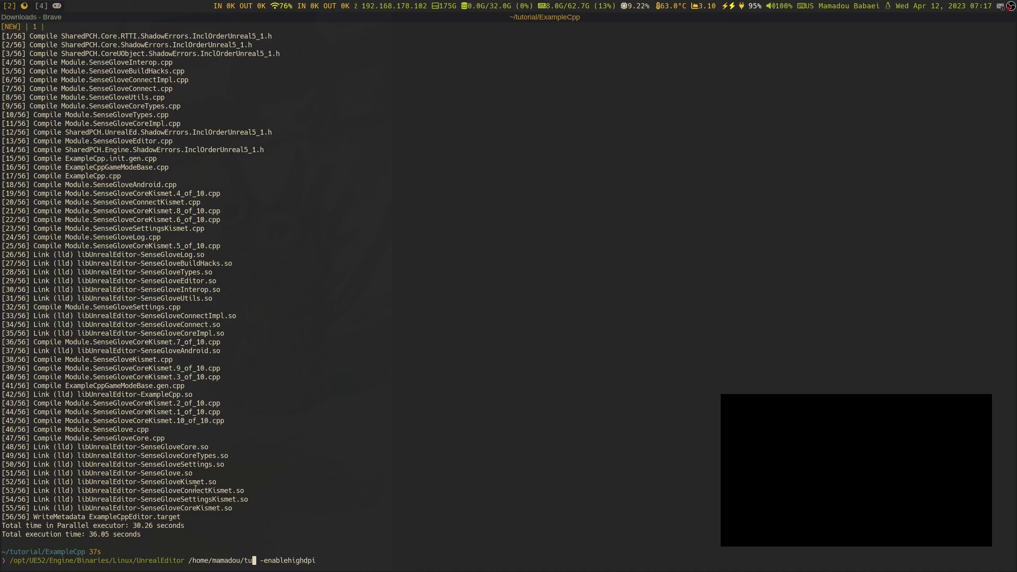
pyautogui.write('ExampleCpp/')
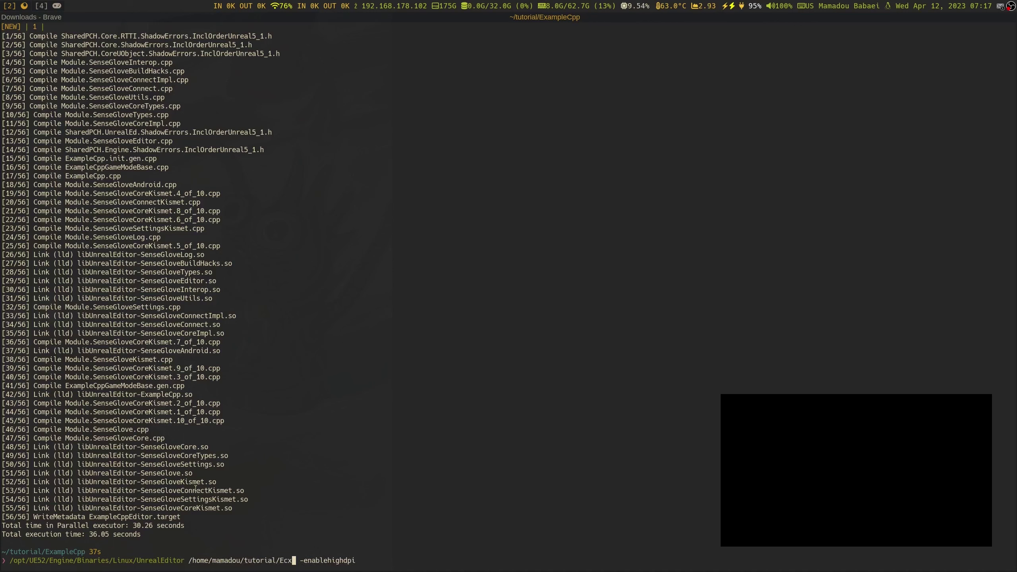
pyautogui.press('Tab')
pyautogui.press('Tab')
pyautogui.press('Tab')
pyautogui.press('Tab')
pyautogui.press('Tab')
pyautogui.press('Tab')
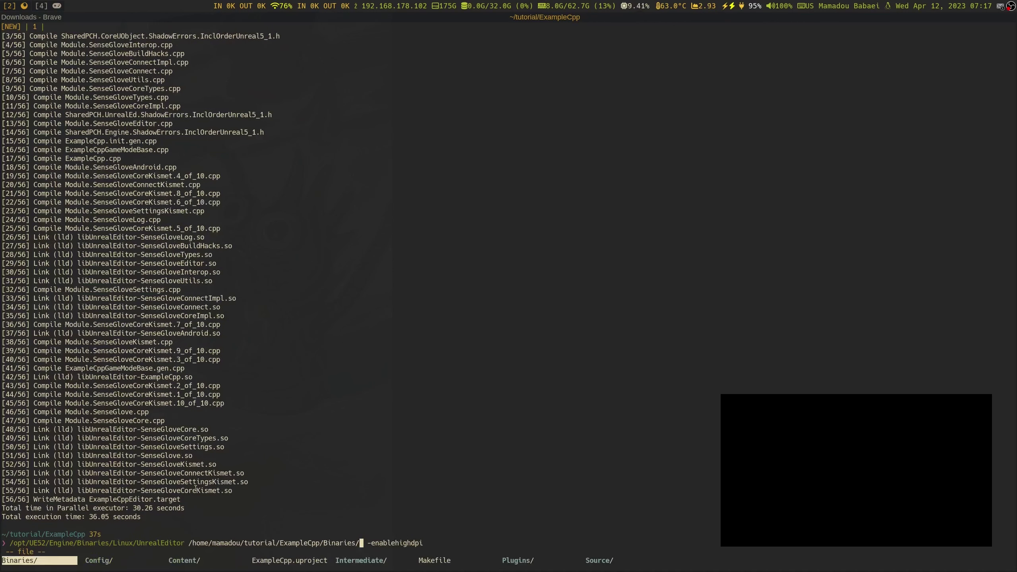
pyautogui.hotkey('shift', 'Tab')
pyautogui.press('Return')
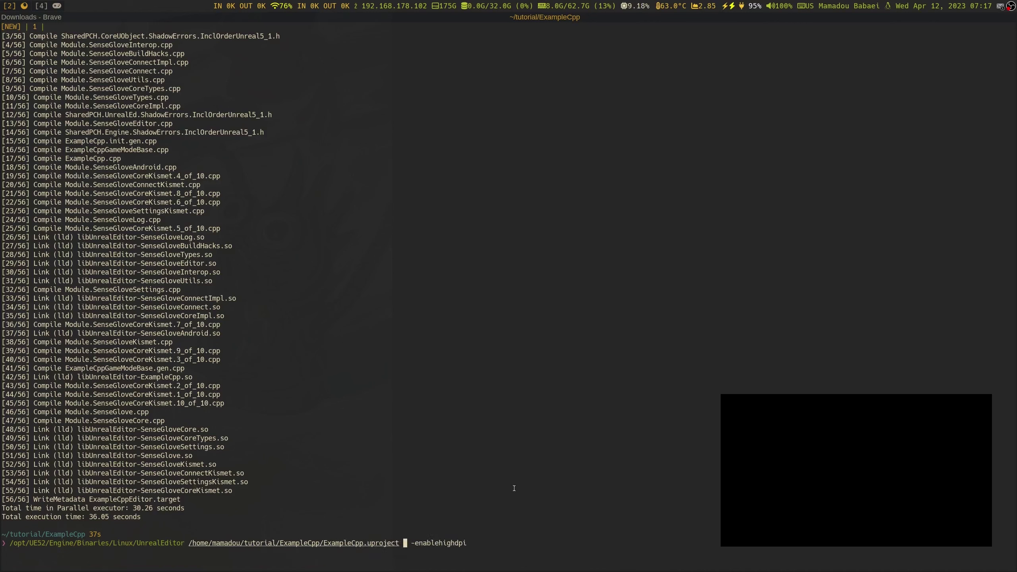
pyautogui.press('Right')
pyautogui.press('Right')
pyautogui.press('Right')
pyautogui.press('Right')
pyautogui.press('Right')
pyautogui.press('Right')
pyautogui.press('Right')
pyautogui.press('Right')
pyautogui.press('Right')
pyautogui.press('Right')
pyautogui.press('Right')
pyautogui.press('Return')
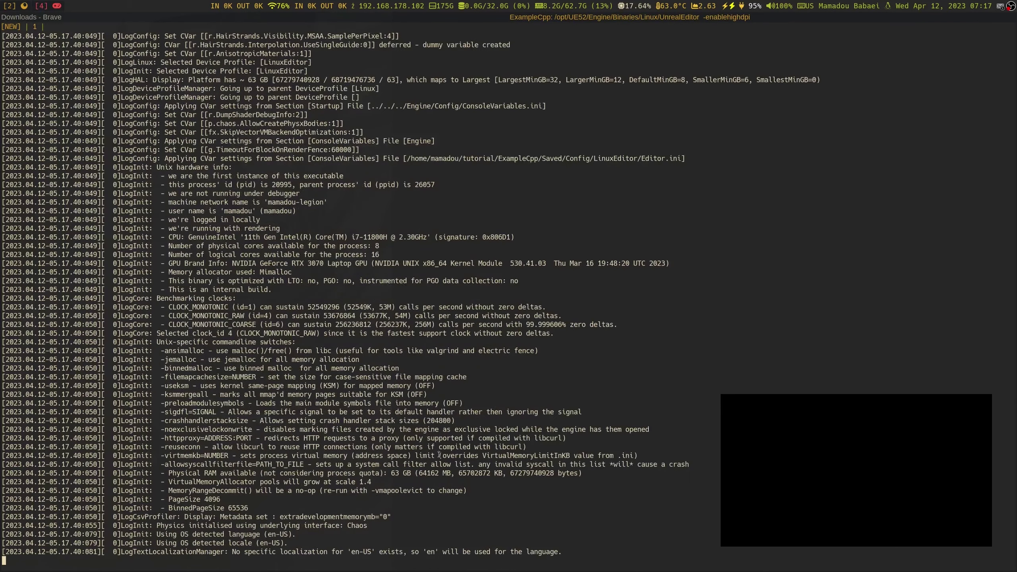
# Close the file manager window via its File menu while ExampleCpp loads
pyautogui.click(61, 3)
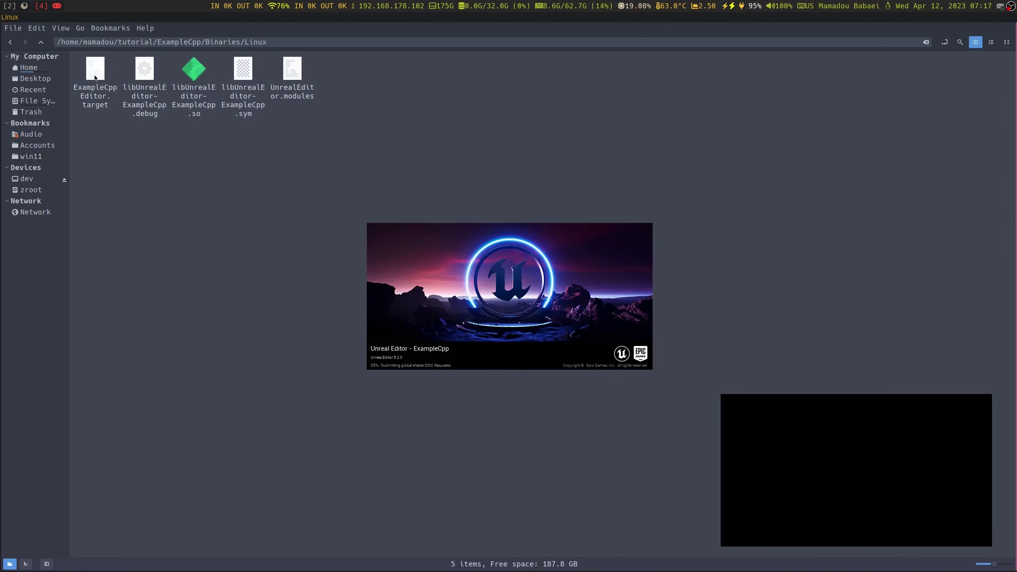
pyautogui.click(19, 30)
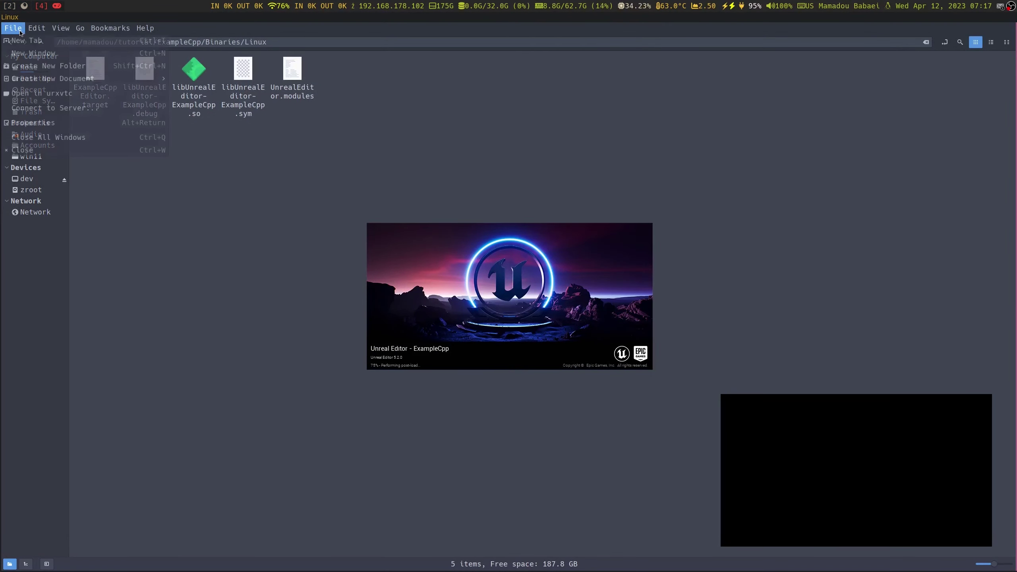
pyautogui.click(63, 149)
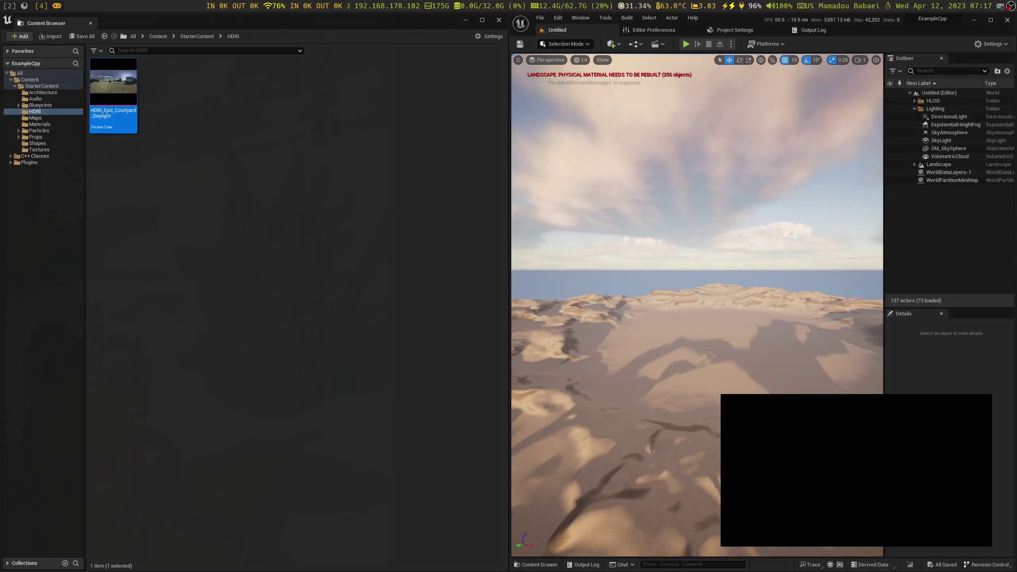
# Close the Content Browser windows
pyautogui.click(90, 23)
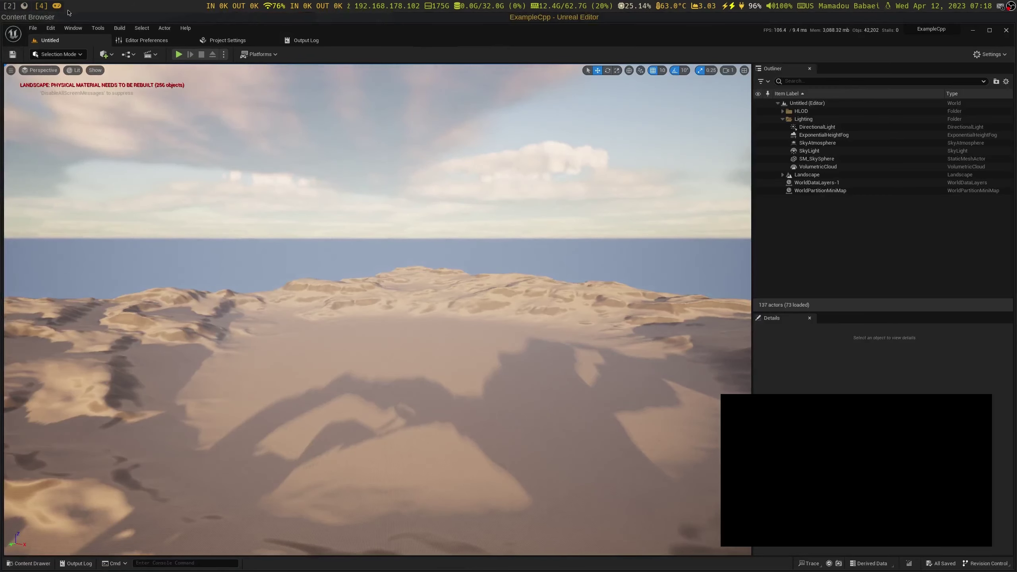
pyautogui.click(68, 17)
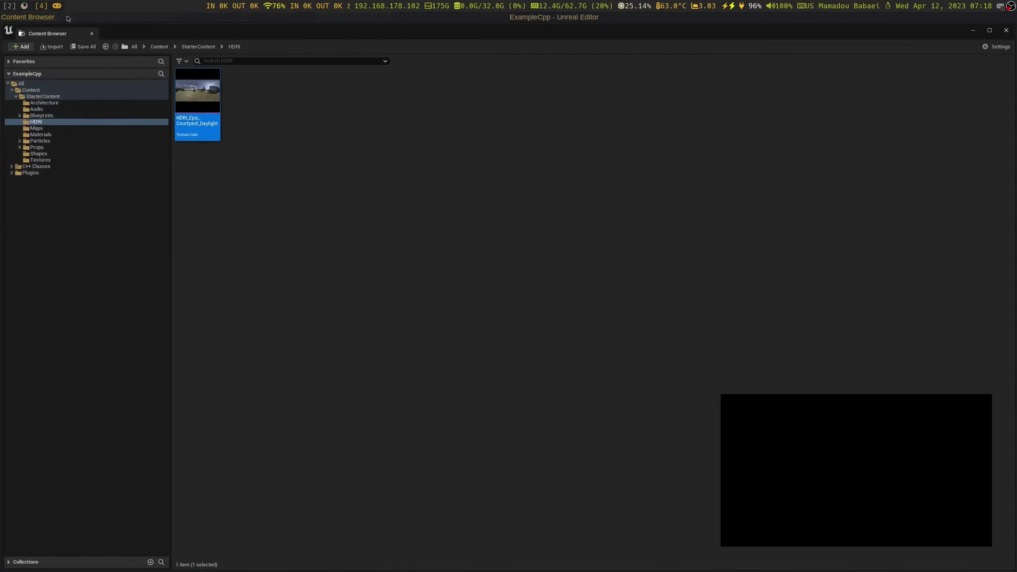
pyautogui.click(1006, 31)
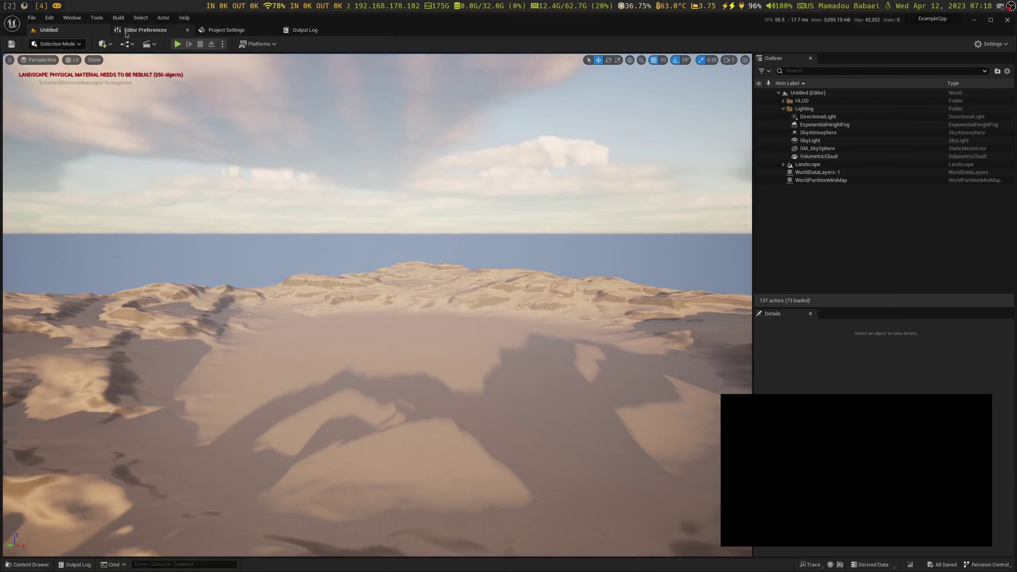
# Search 'Sense' in Plugins to confirm SenseGlove is enabled, then return to Untitled
pyautogui.click(48, 22)
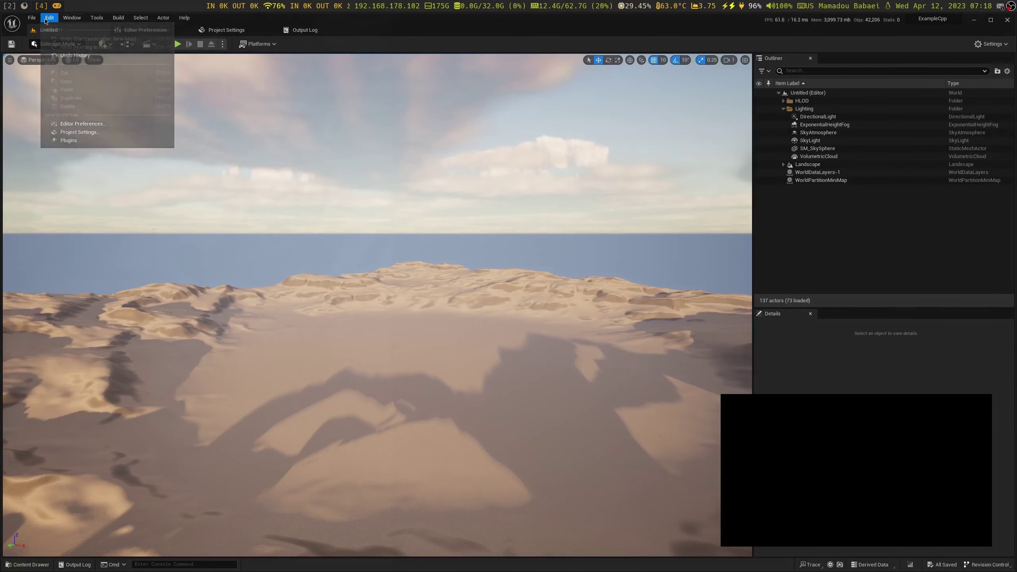
pyautogui.click(69, 141)
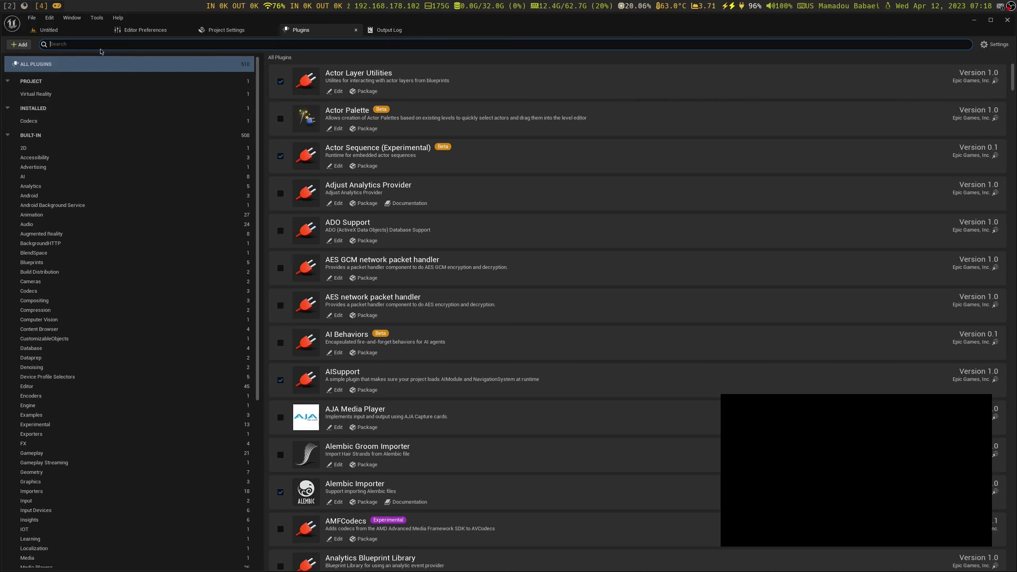
pyautogui.write('Sense')
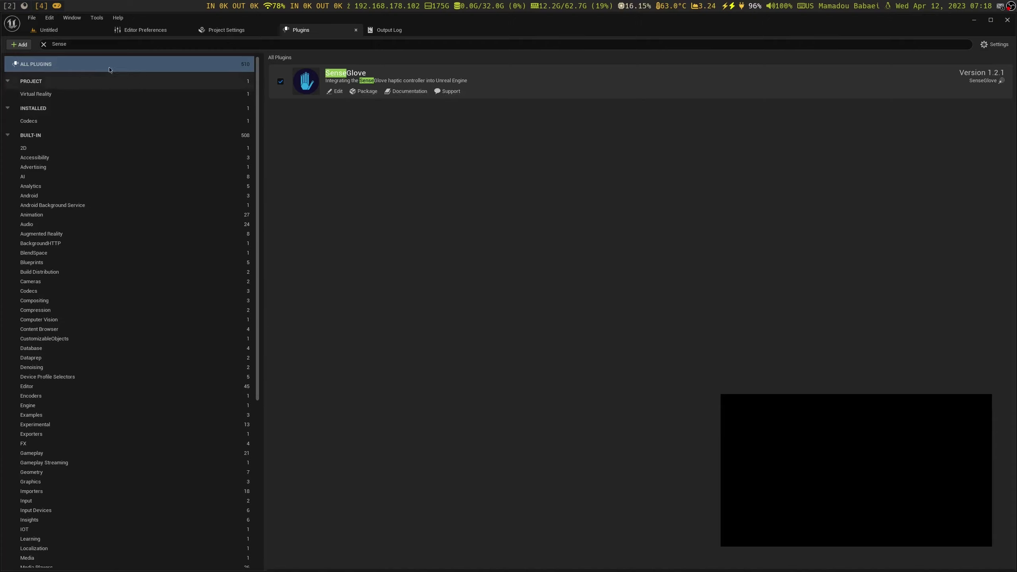
pyautogui.click(88, 32)
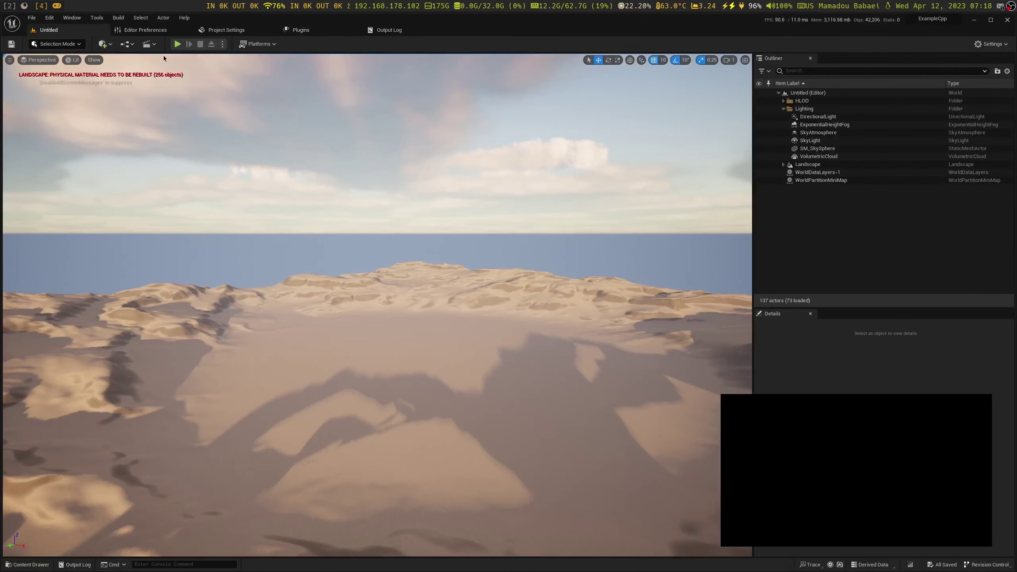
# Open the Level Blueprint and place Sense Glove > Core > Library > Get Version beside BeginPlay
pyautogui.click(128, 44)
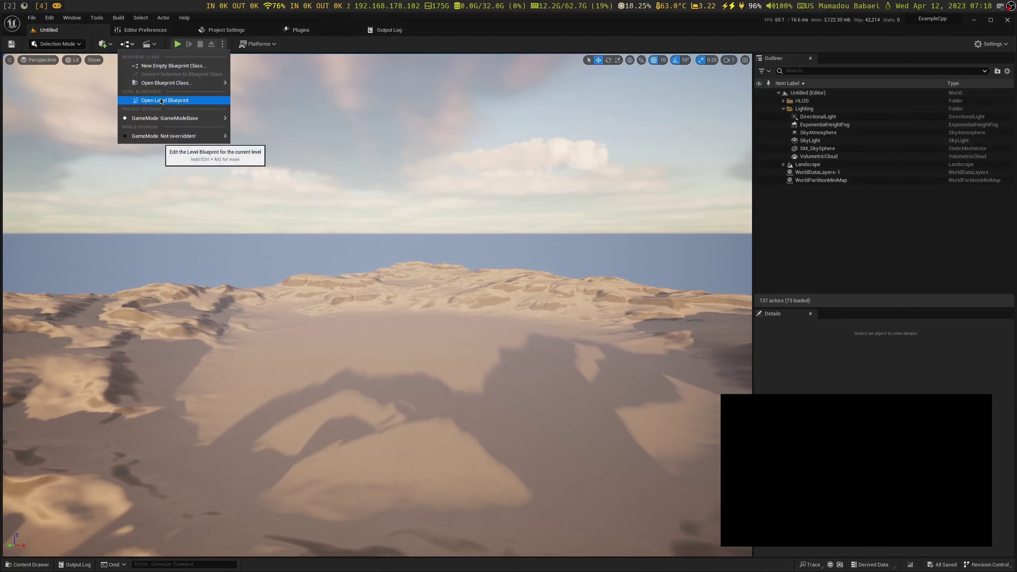
pyautogui.click(160, 100)
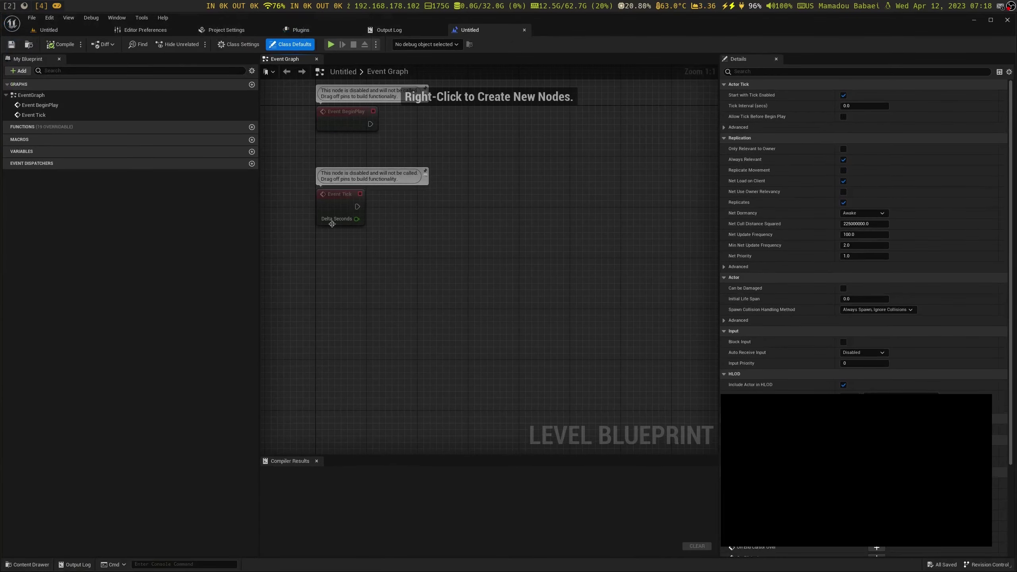
pyautogui.rightClick(396, 226)
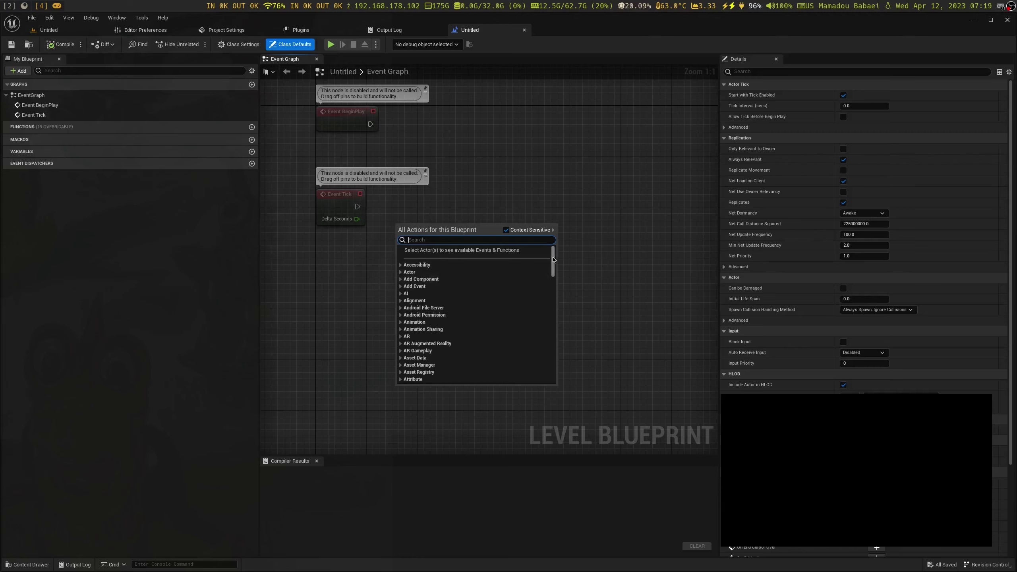
pyautogui.moveTo(554, 260); pyautogui.dragTo(554, 375)
pyautogui.scroll(4, 551, 352)
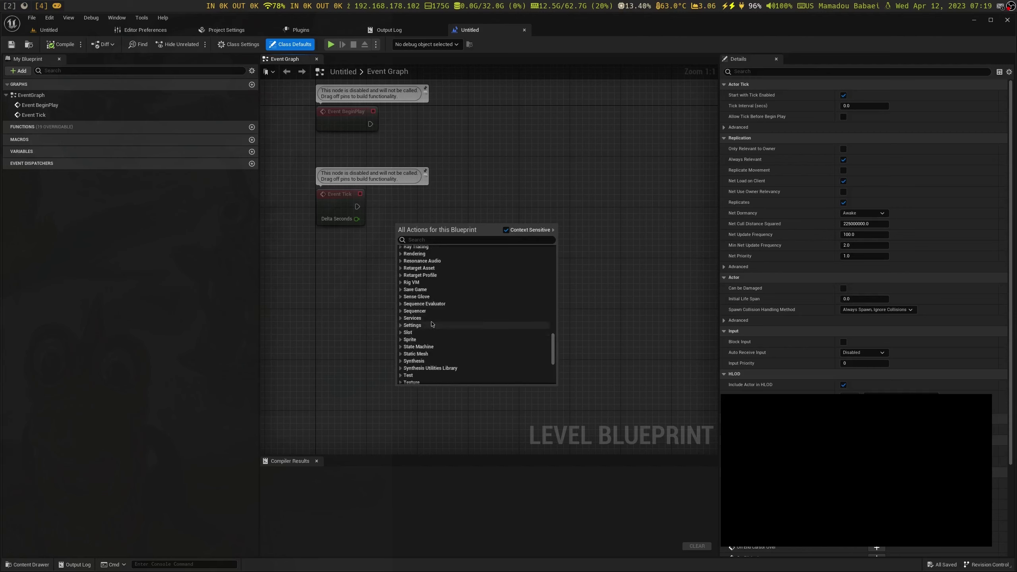
pyautogui.click(401, 297)
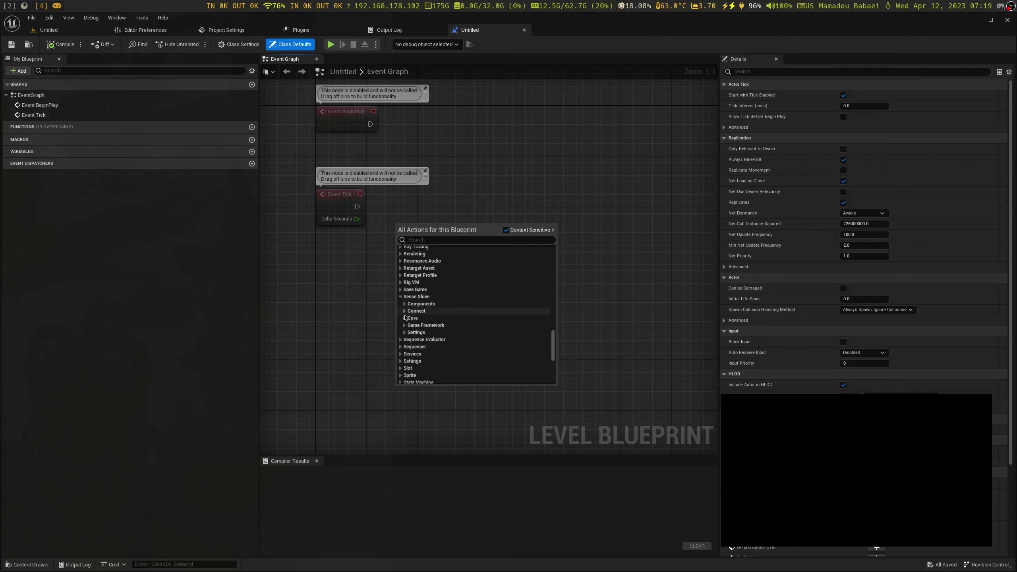
pyautogui.click(404, 318)
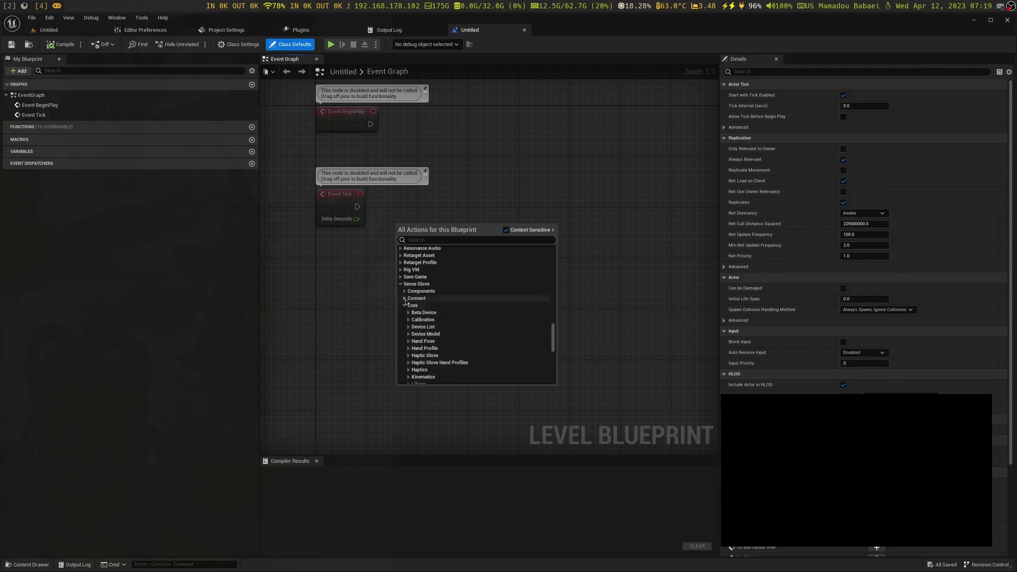
pyautogui.click(404, 298)
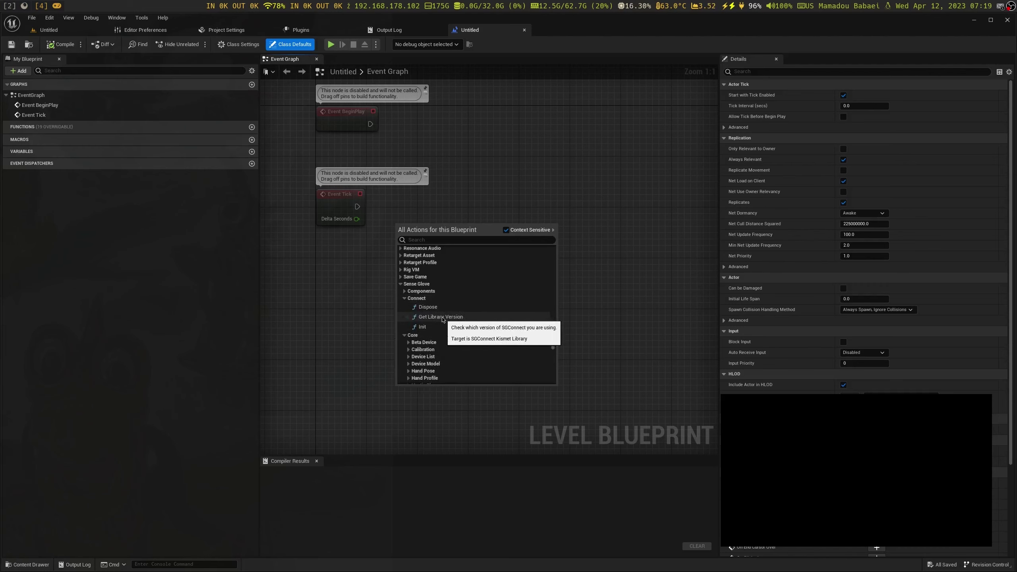
pyautogui.scroll(-4, 441, 321)
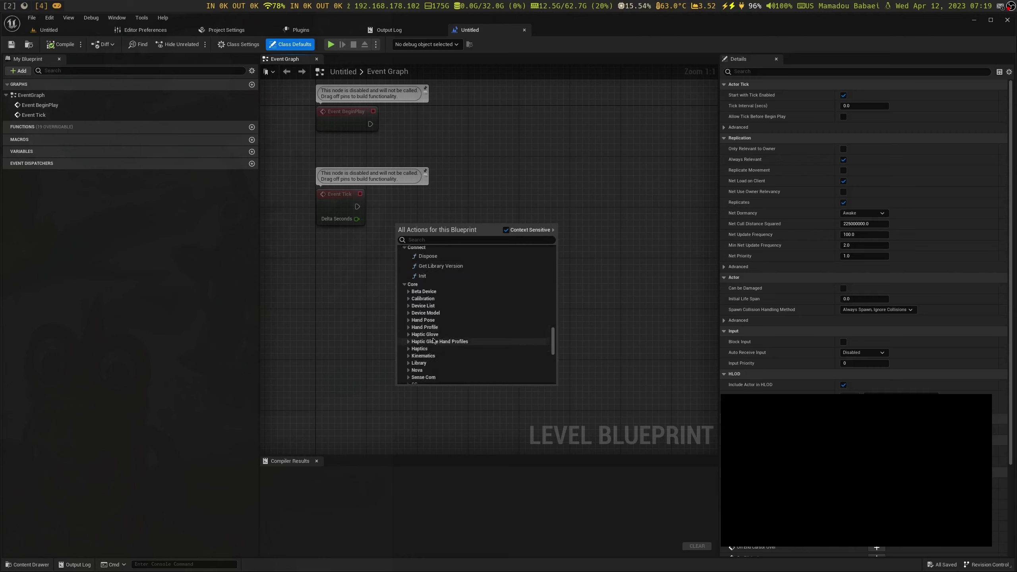
pyautogui.click(409, 364)
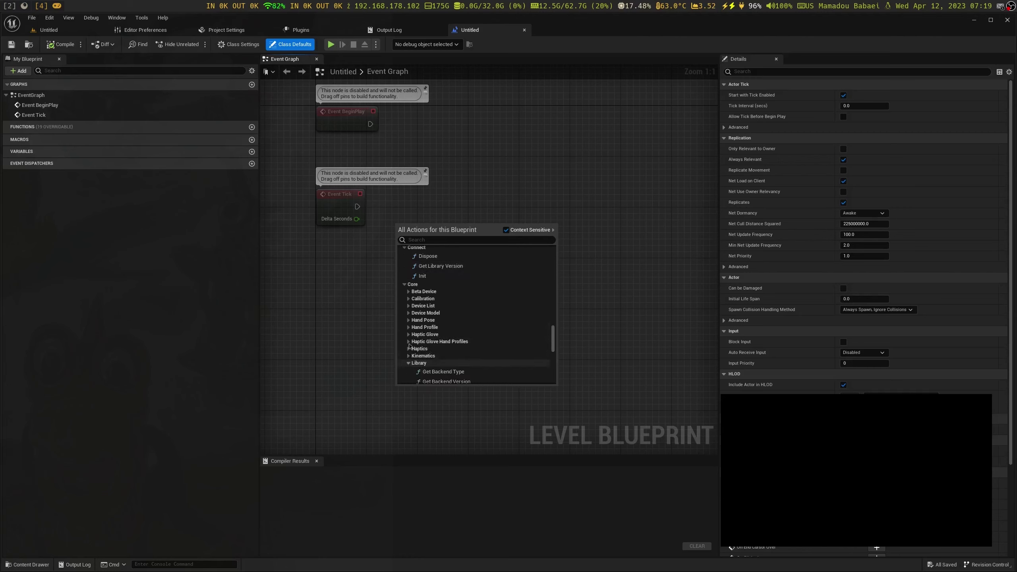
pyautogui.scroll(-3, 447, 363)
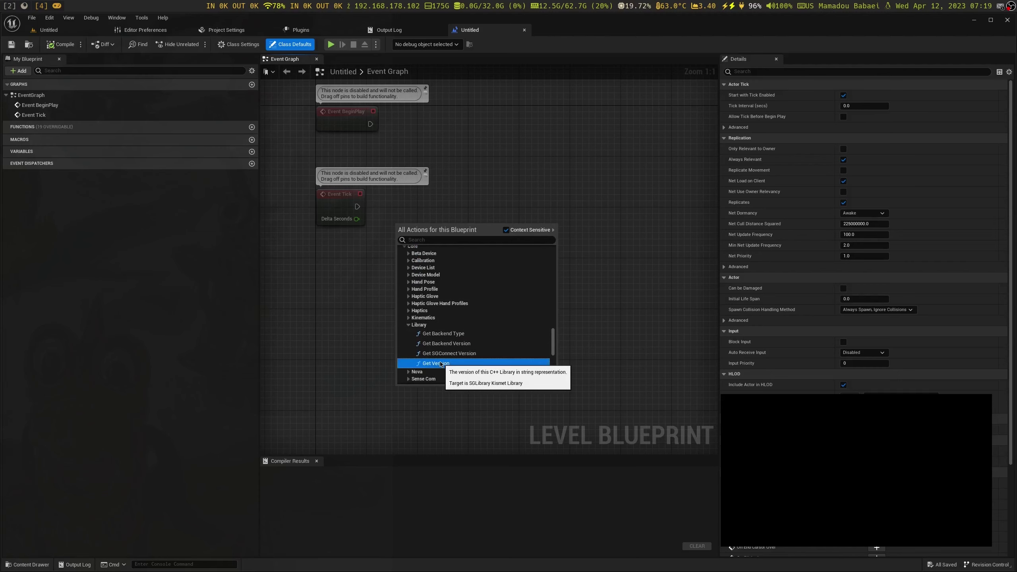
pyautogui.click(436, 364)
pyautogui.moveTo(426, 231); pyautogui.dragTo(478, 123)
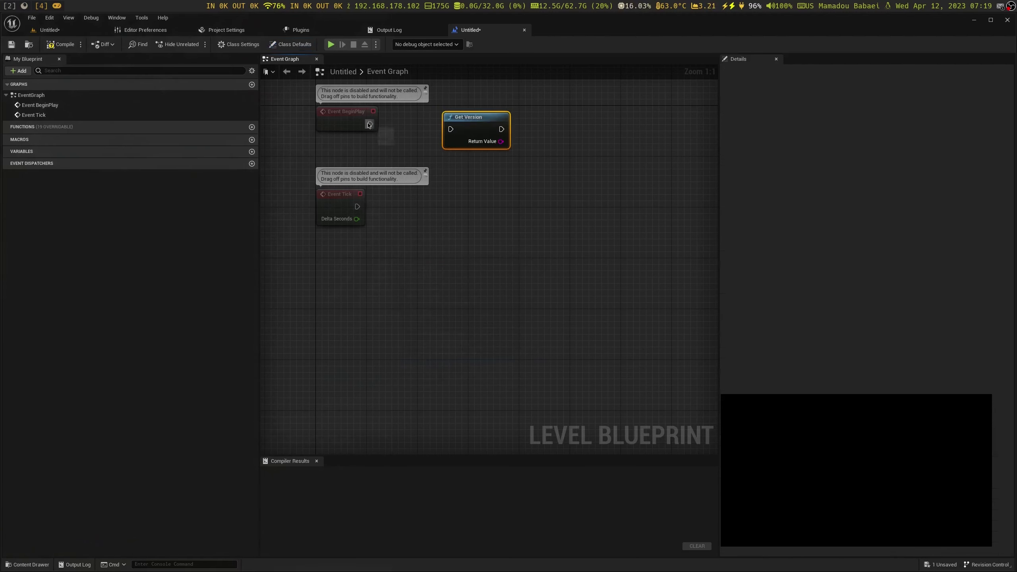
# Chain Event BeginPlay into Get Version, then into a new Print String node
pyautogui.moveTo(370, 124); pyautogui.dragTo(462, 118)
pyautogui.moveTo(536, 184); pyautogui.dragTo(484, 196, button='right')
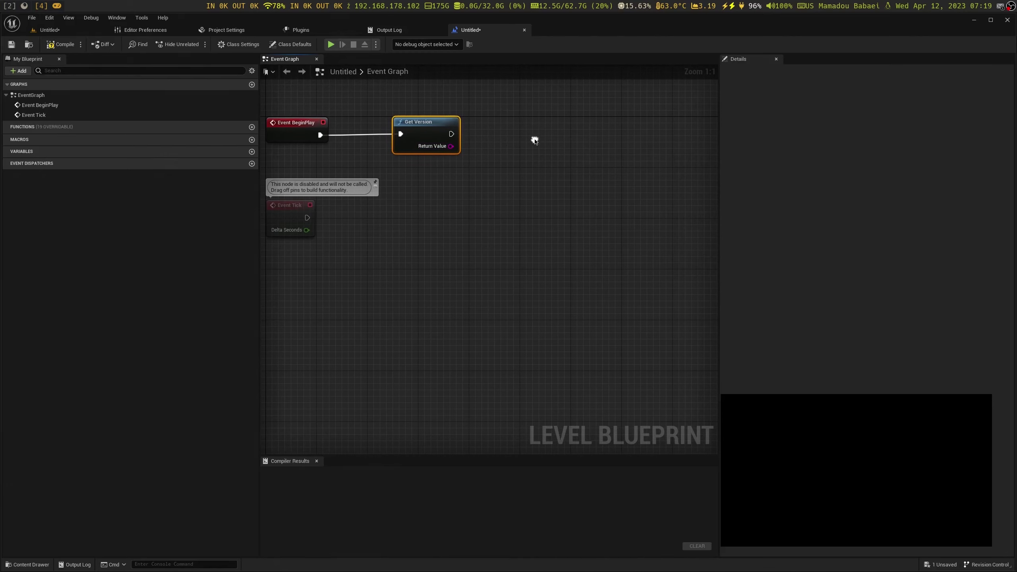
pyautogui.rightClick(533, 142)
pyautogui.write('print')
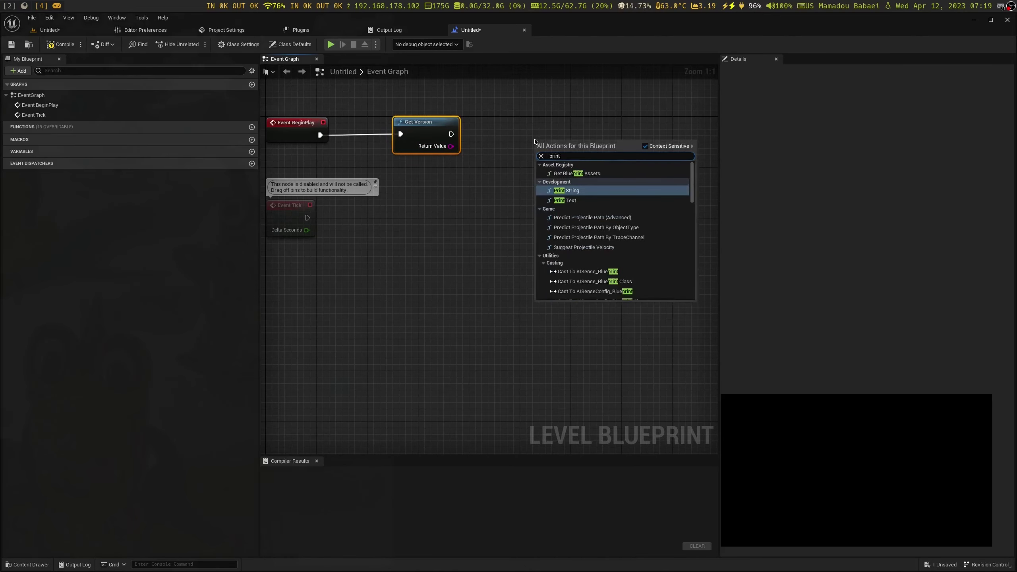
pyautogui.press('Return')
pyautogui.moveTo(451, 134); pyautogui.dragTo(549, 126)
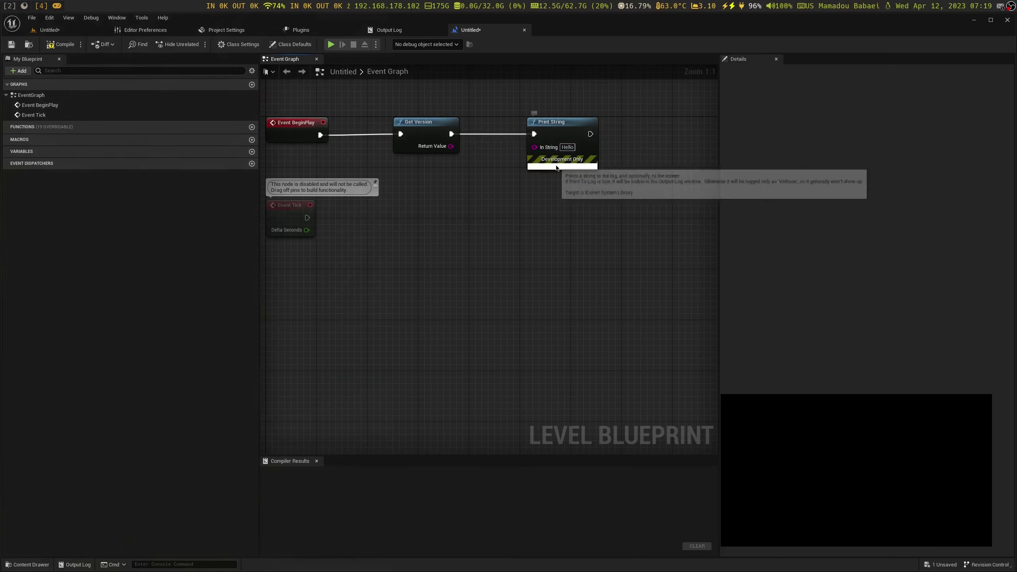
# Set Print String's text colour to yellow
pyautogui.click(562, 166)
pyautogui.click(567, 188)
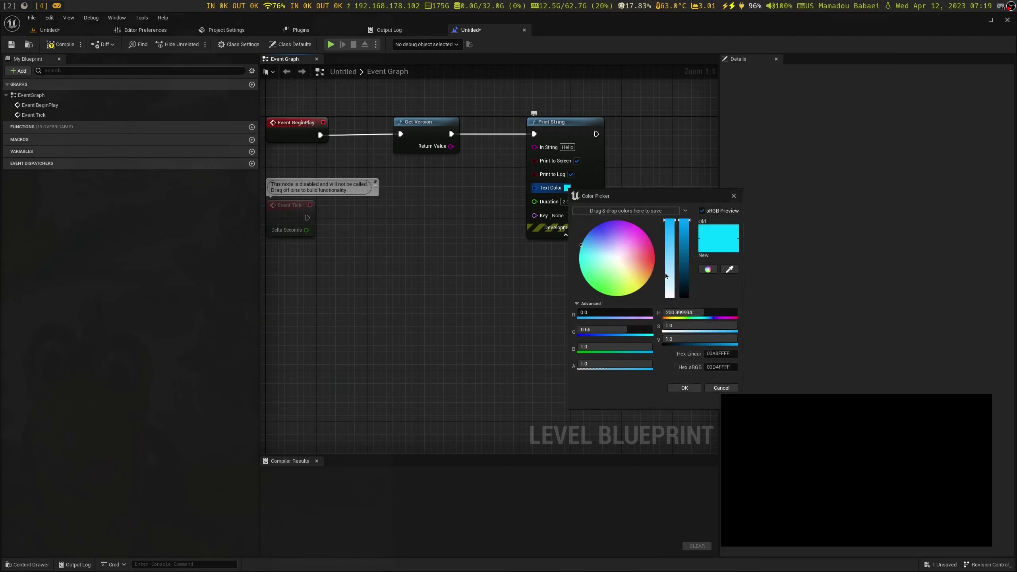
pyautogui.moveTo(670, 222)
pyautogui.mouseDown()
pyautogui.moveTo(657, 277)
pyautogui.moveTo(638, 289)
pyautogui.mouseUp()
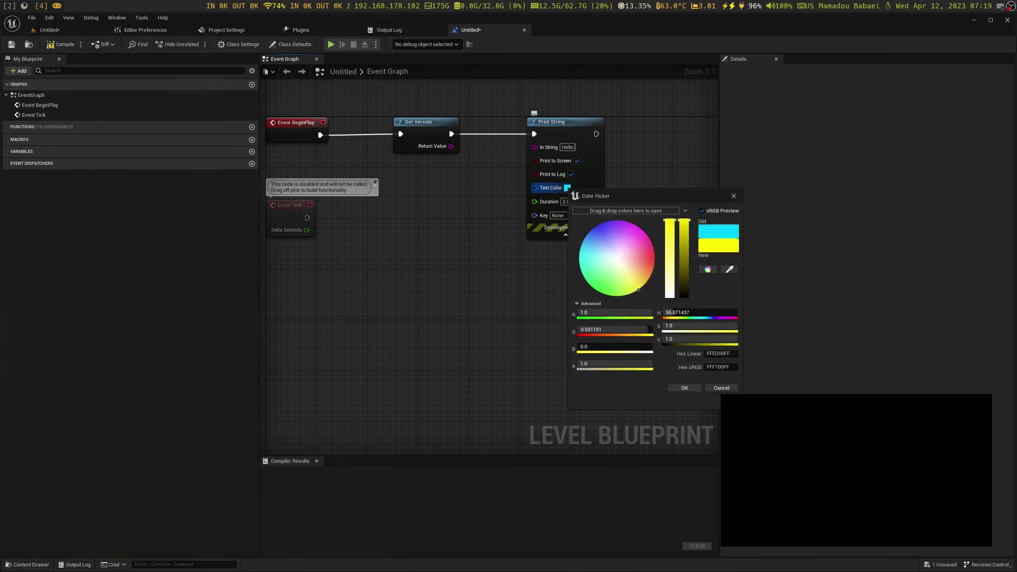
pyautogui.click(684, 388)
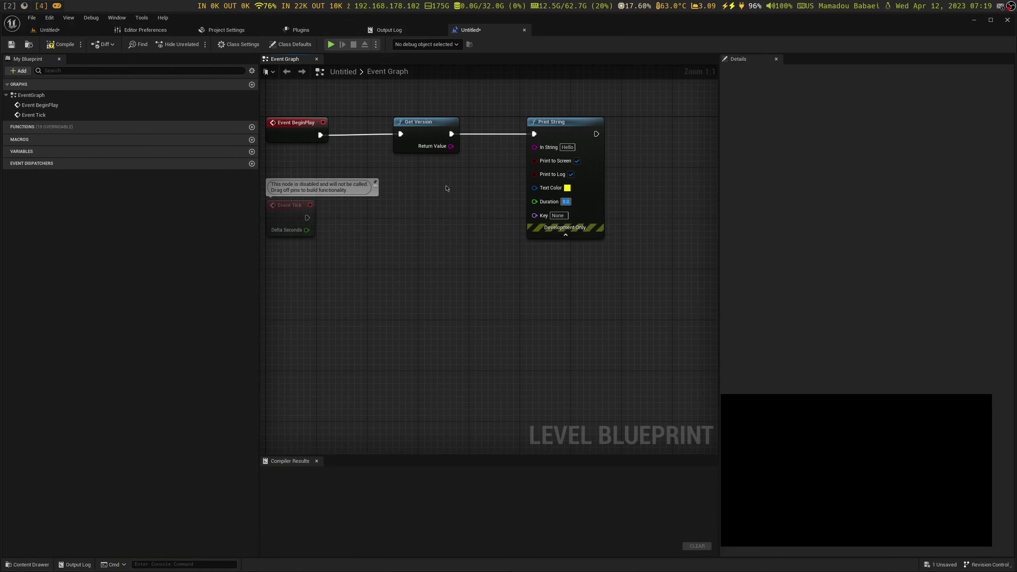
# Compile the level blueprint and test it in the level view
pyautogui.click(60, 44)
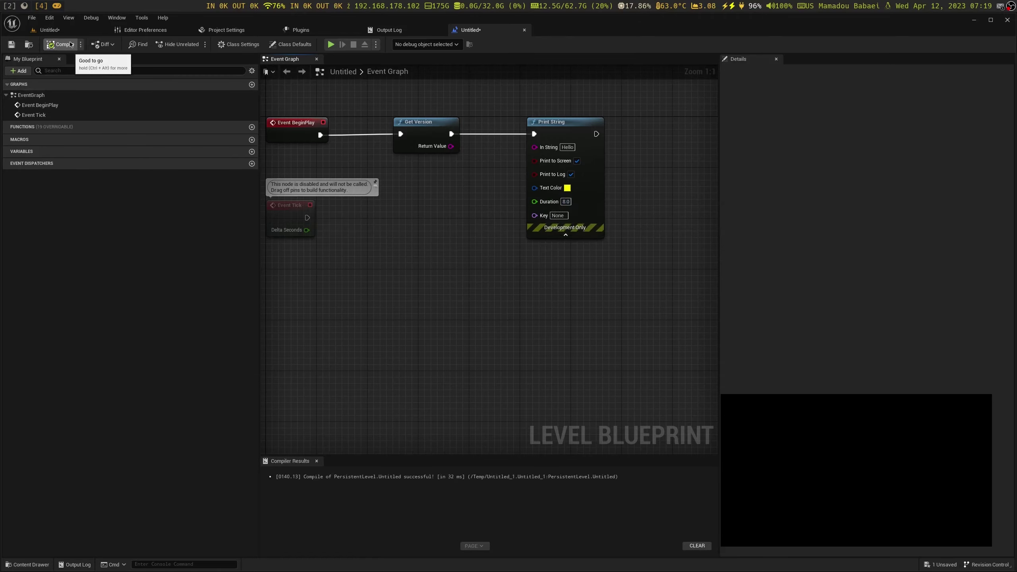
pyautogui.click(72, 29)
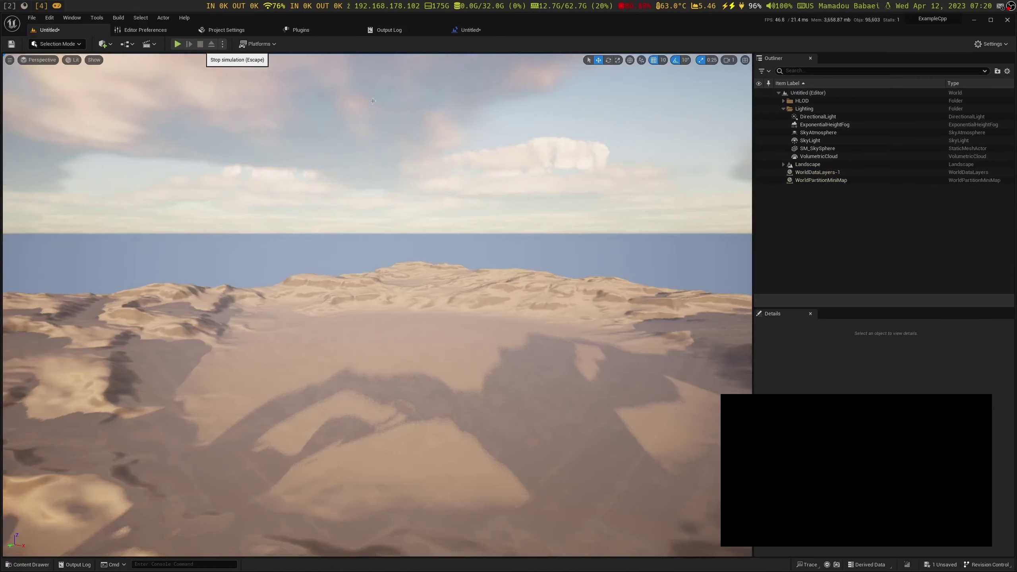
pyautogui.press('Escape')
# Connect Get Version's Return Value to Print String's In String
pyautogui.click(467, 31)
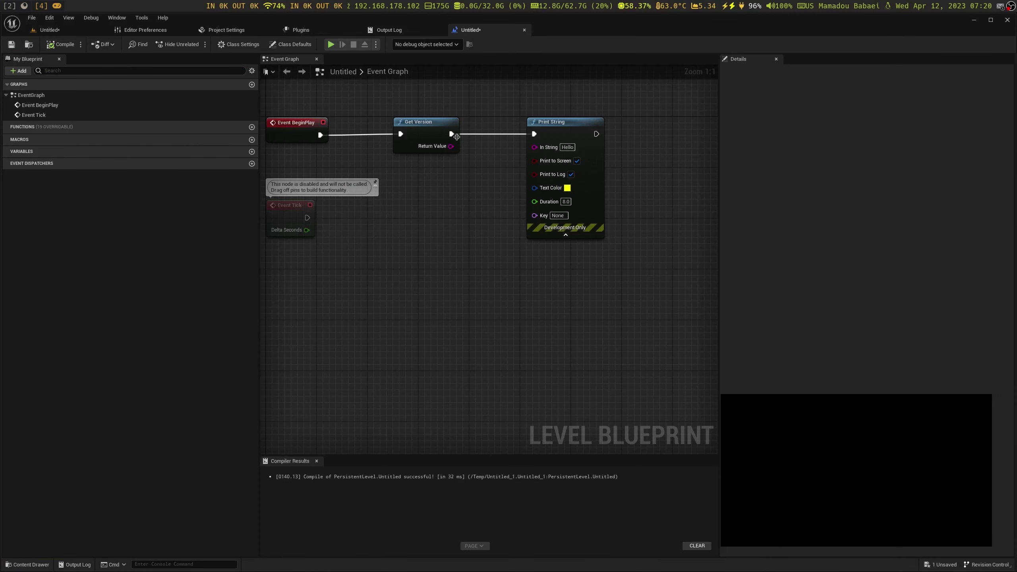
pyautogui.moveTo(451, 147); pyautogui.dragTo(538, 152)
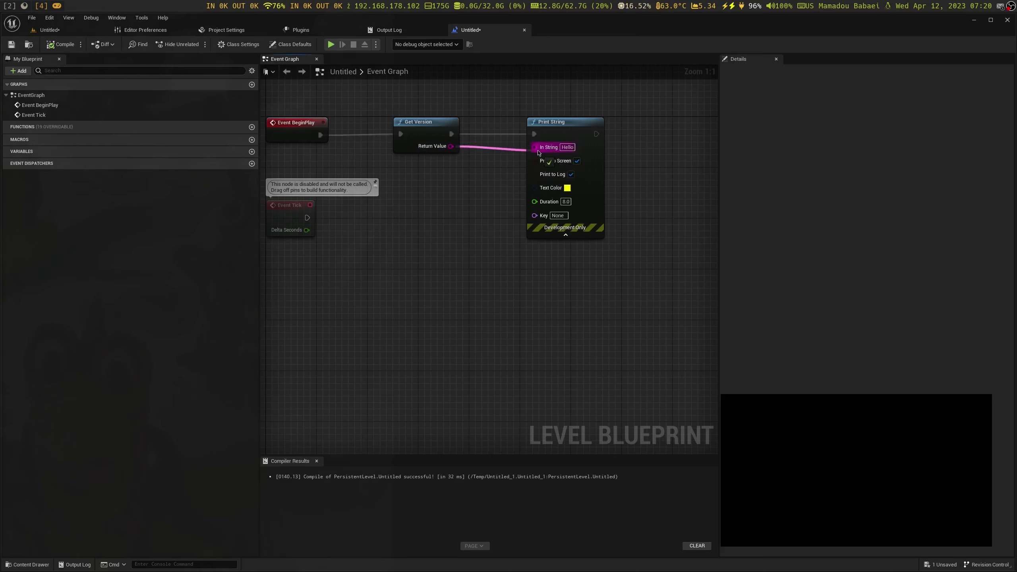
pyautogui.moveTo(538, 152); pyautogui.dragTo(537, 149)
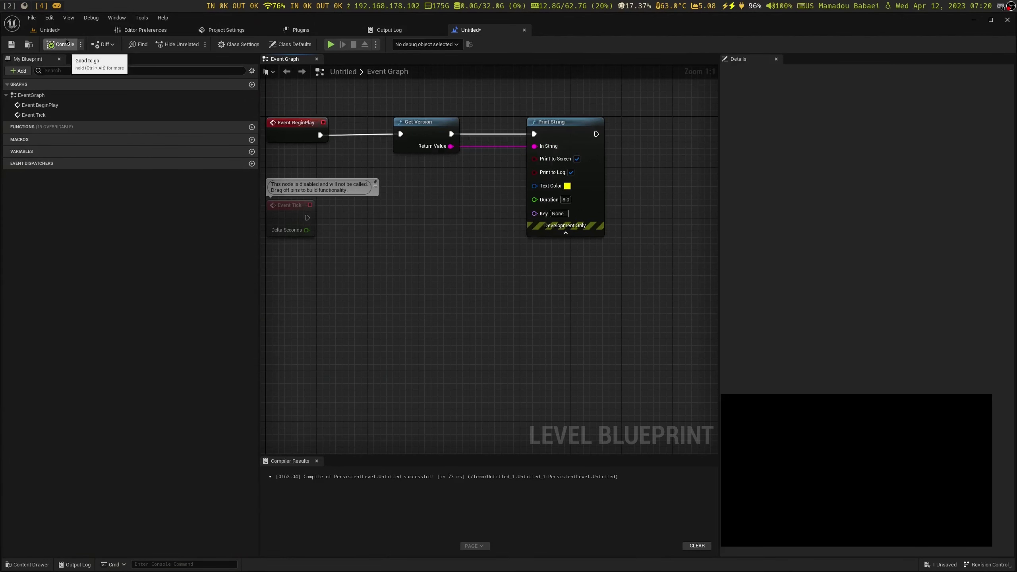
pyautogui.click(52, 30)
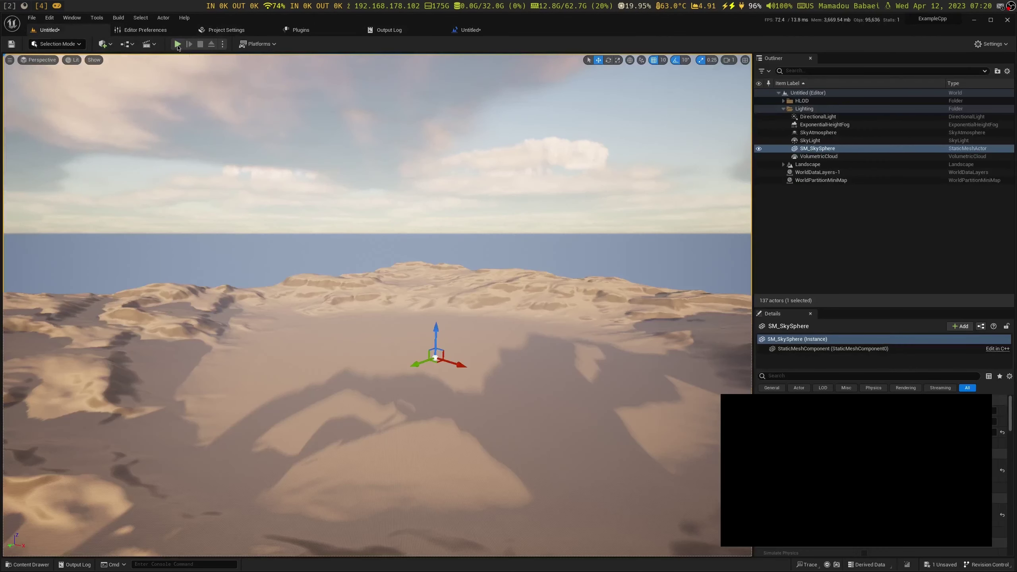
# Play-test the level briefly, then close the editor and save the Untitled_1 level
pyautogui.click(177, 43)
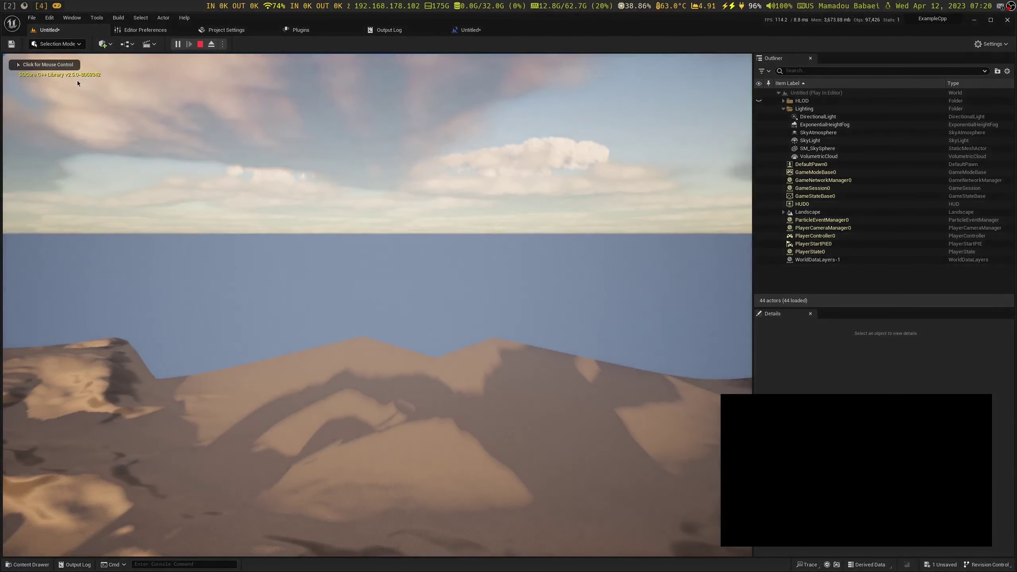
pyautogui.click(200, 44)
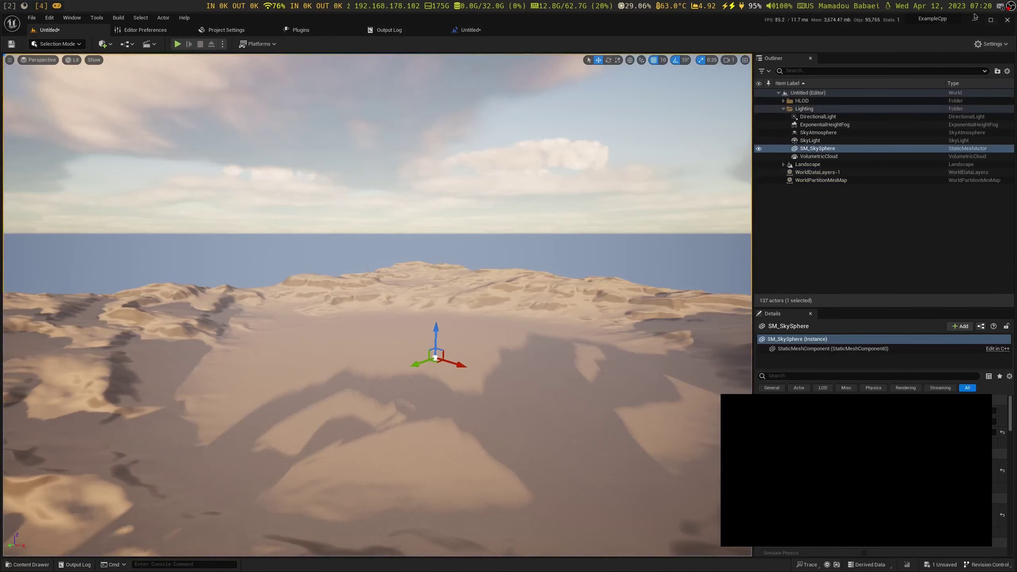
pyautogui.click(1008, 20)
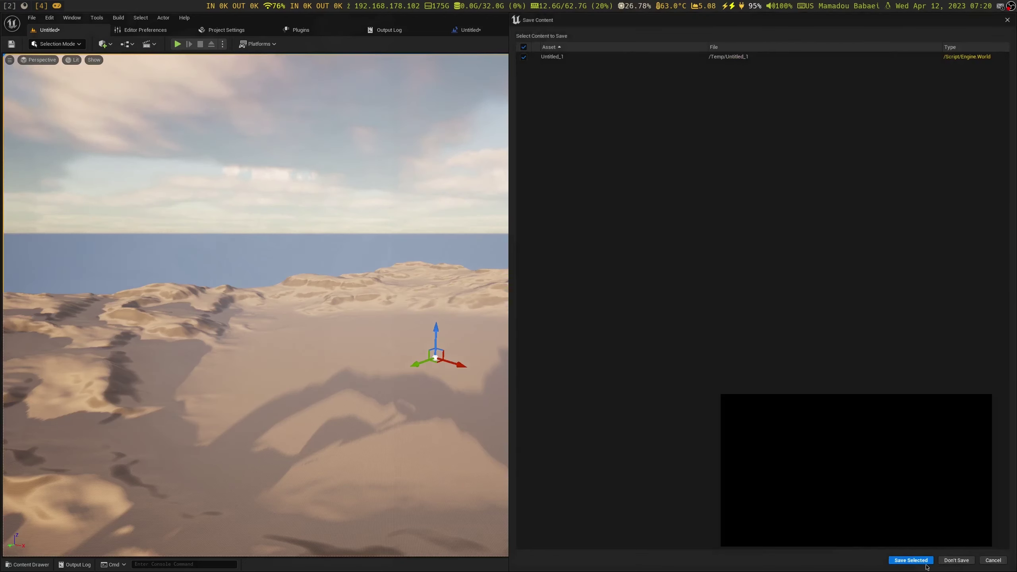
pyautogui.click(928, 562)
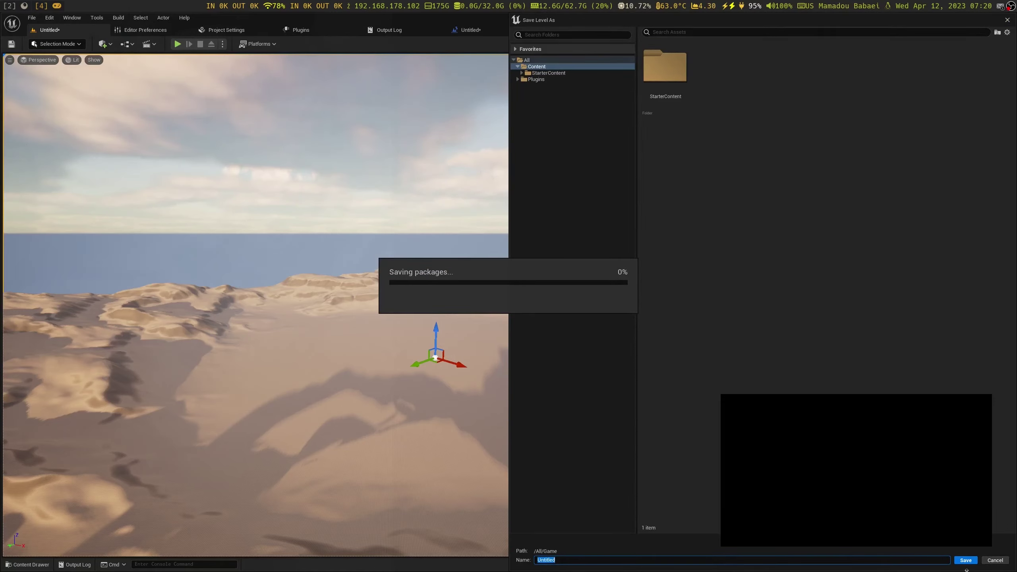
pyautogui.click(965, 560)
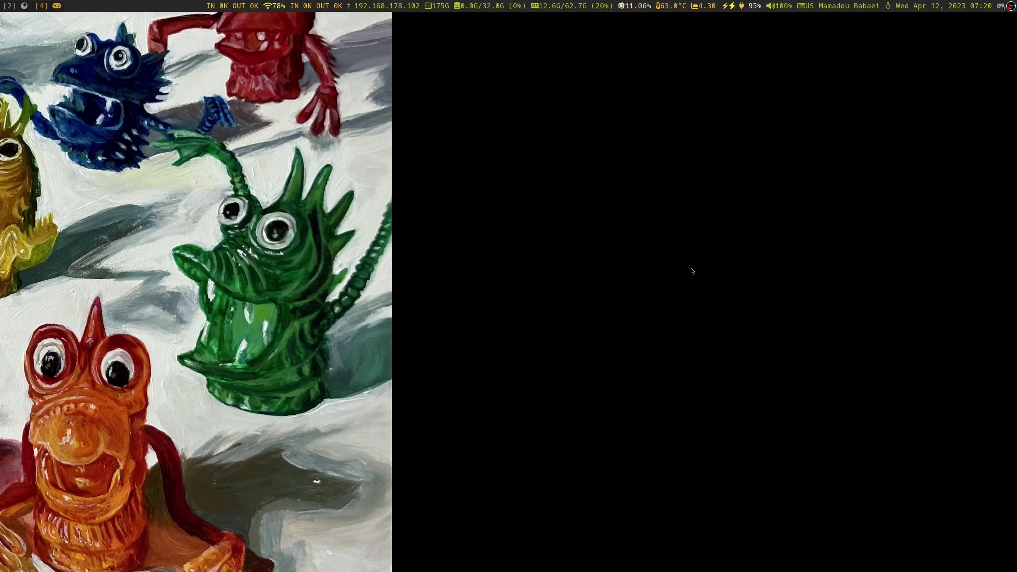
# Open ExampleCpp in Nemo with 'nemo .' and delete Binaries, DerivedDataCache, Intermediate, Saved and Makefile
pyautogui.press('super+2')
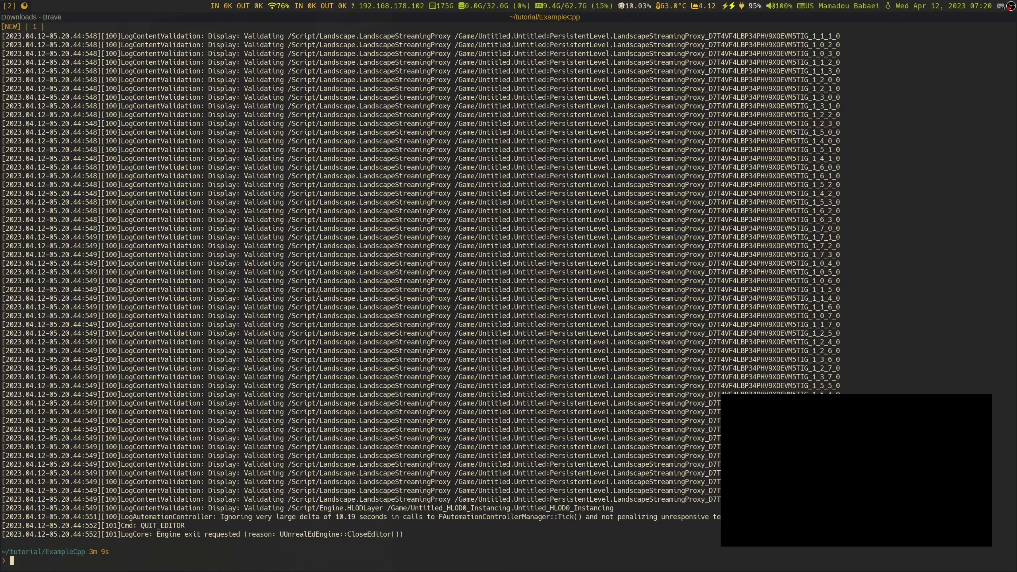
pyautogui.write('nemo .')
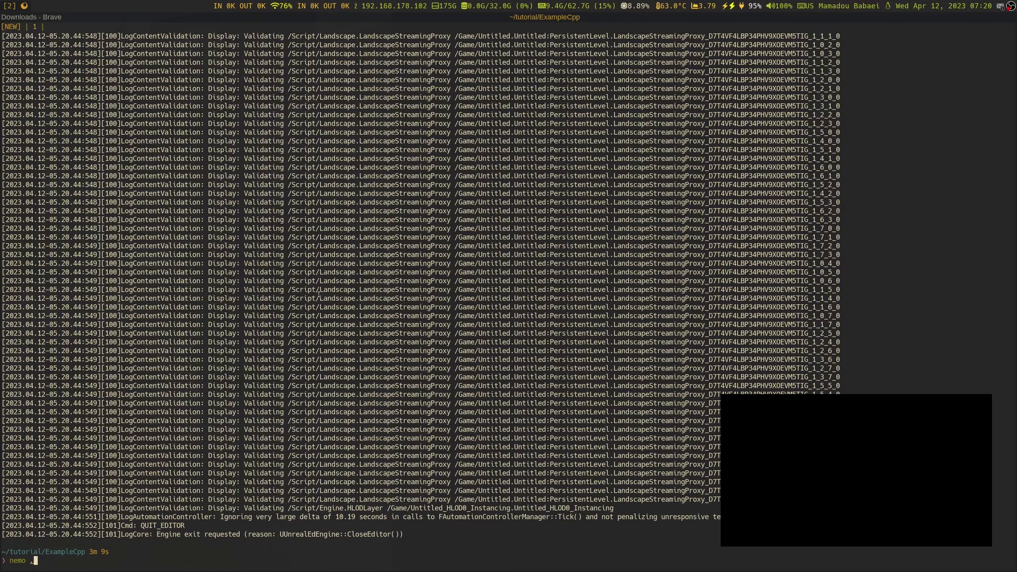
pyautogui.press('Return')
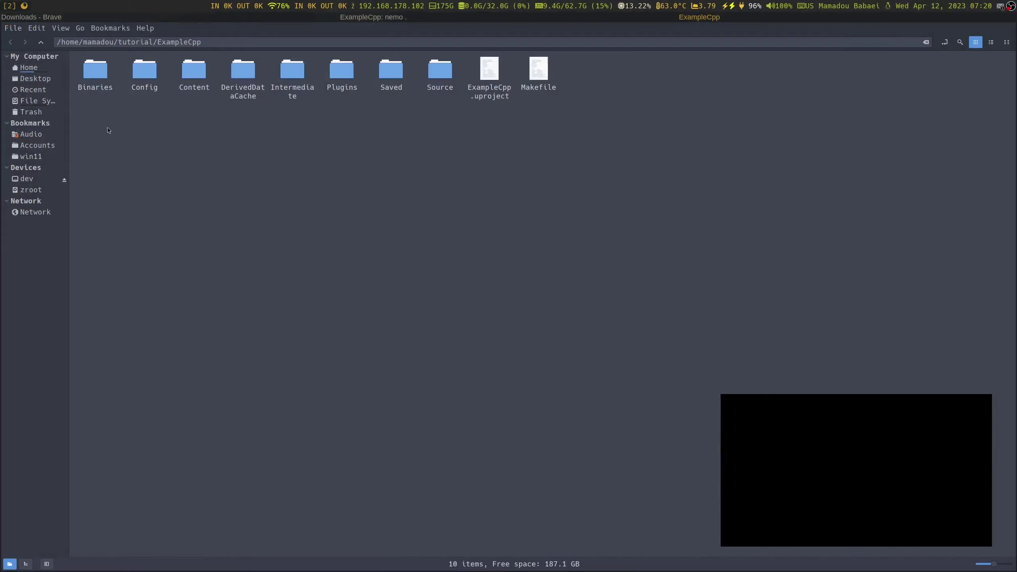
pyautogui.click(94, 77)
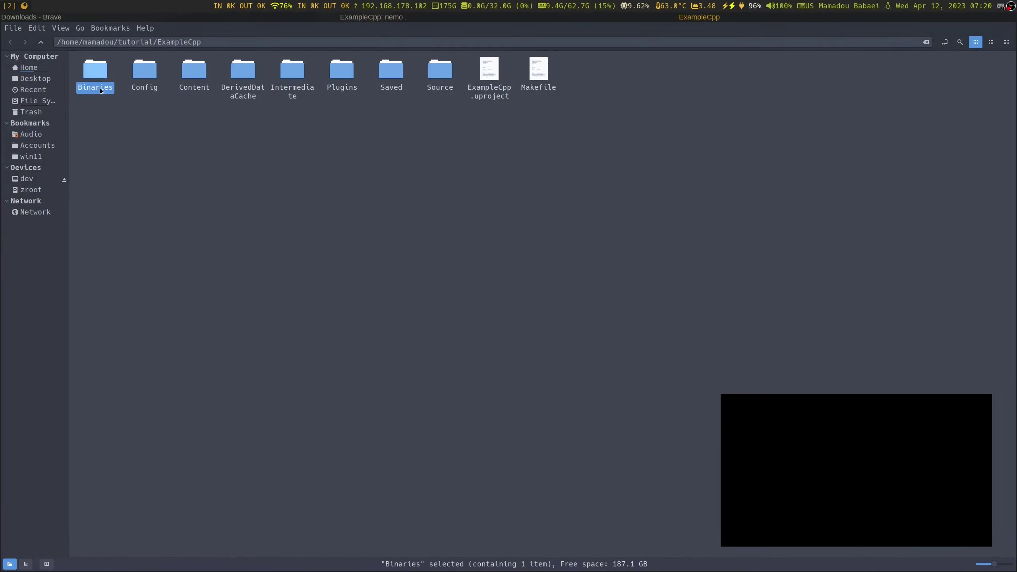
pyautogui.keyDown('ctrl'); pyautogui.click(249, 95); pyautogui.keyUp('ctrl')
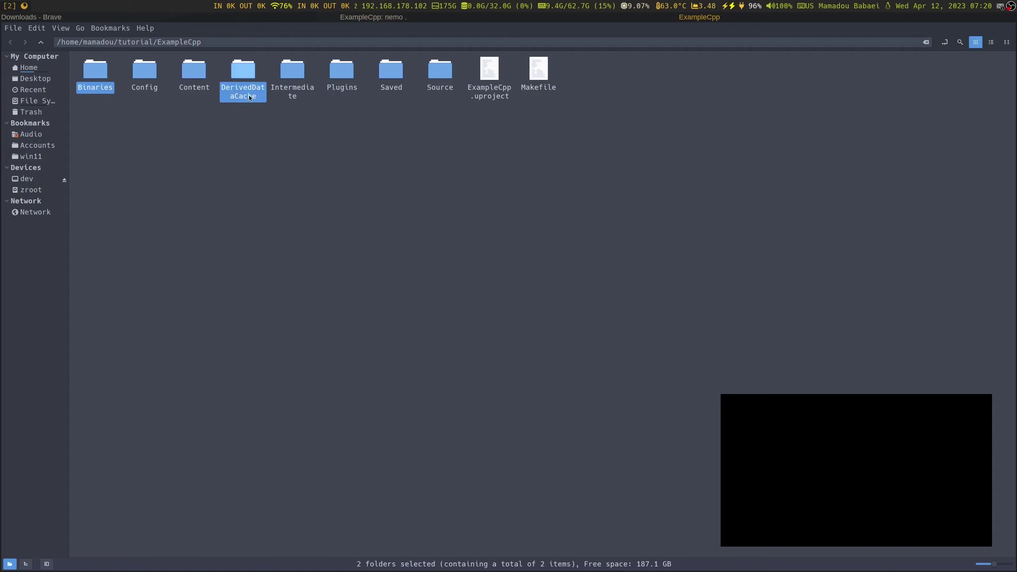
pyautogui.keyDown('ctrl'); pyautogui.click(292, 78); pyautogui.keyUp('ctrl')
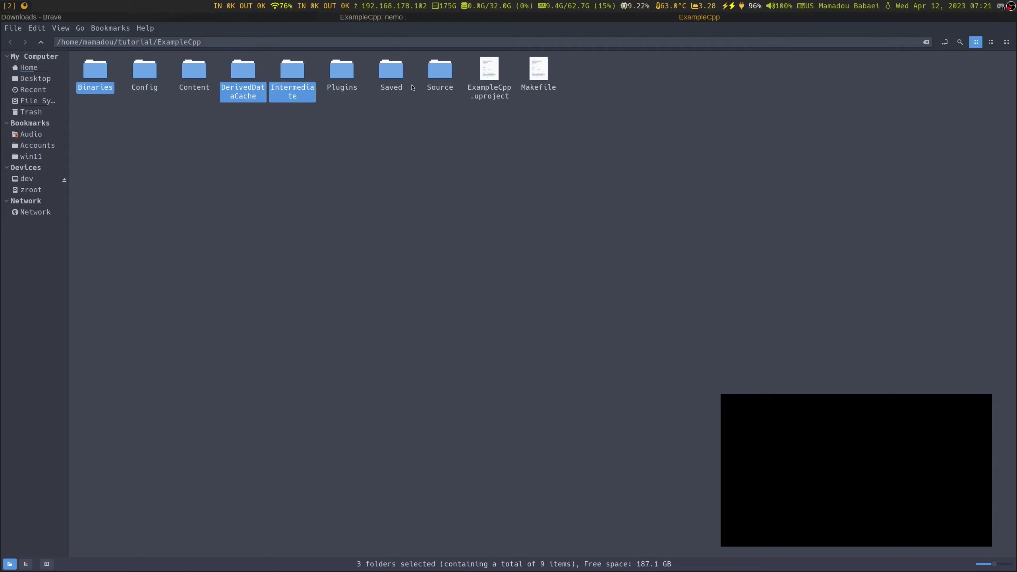
pyautogui.keyDown('ctrl'); pyautogui.click(393, 76); pyautogui.keyUp('ctrl')
pyautogui.keyDown('ctrl'); pyautogui.click(539, 72); pyautogui.keyUp('ctrl')
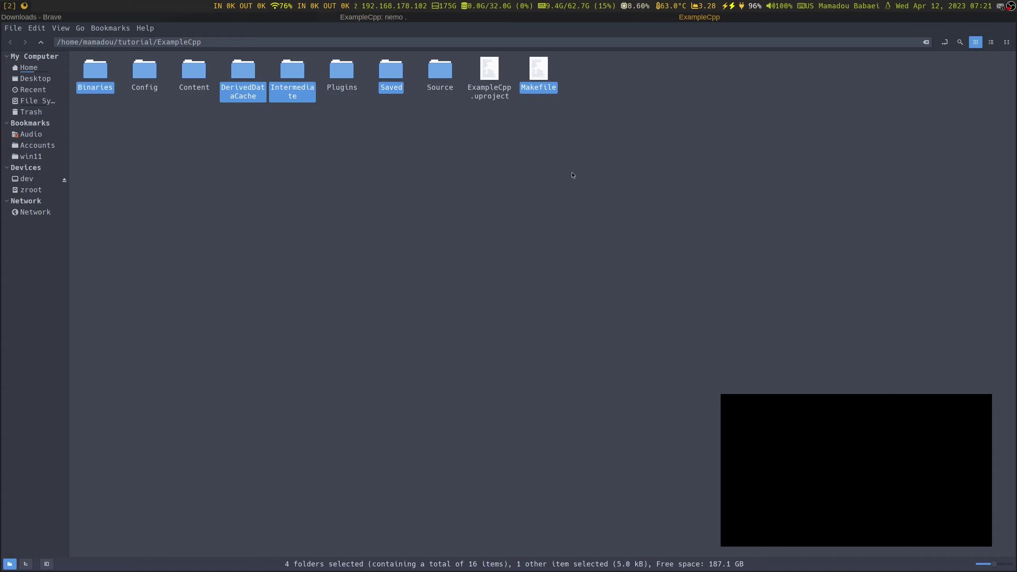
pyautogui.press('Delete')
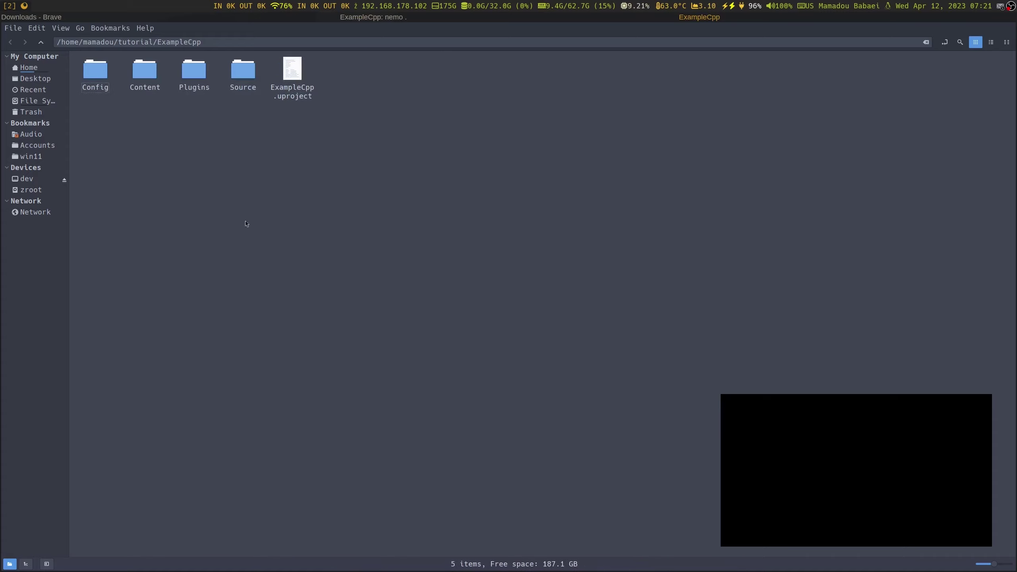
# Delete the Plugins/SenseGlove Binaries and Intermediate folders, then return to the ExampleCpp folder
pyautogui.doubleClick(198, 69)
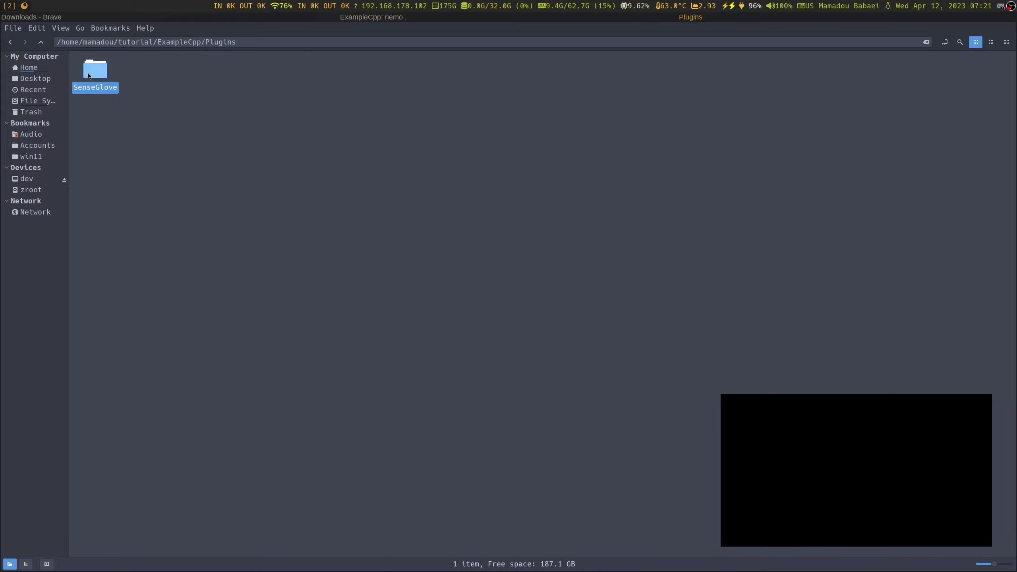
pyautogui.doubleClick(86, 81)
pyautogui.click(95, 89)
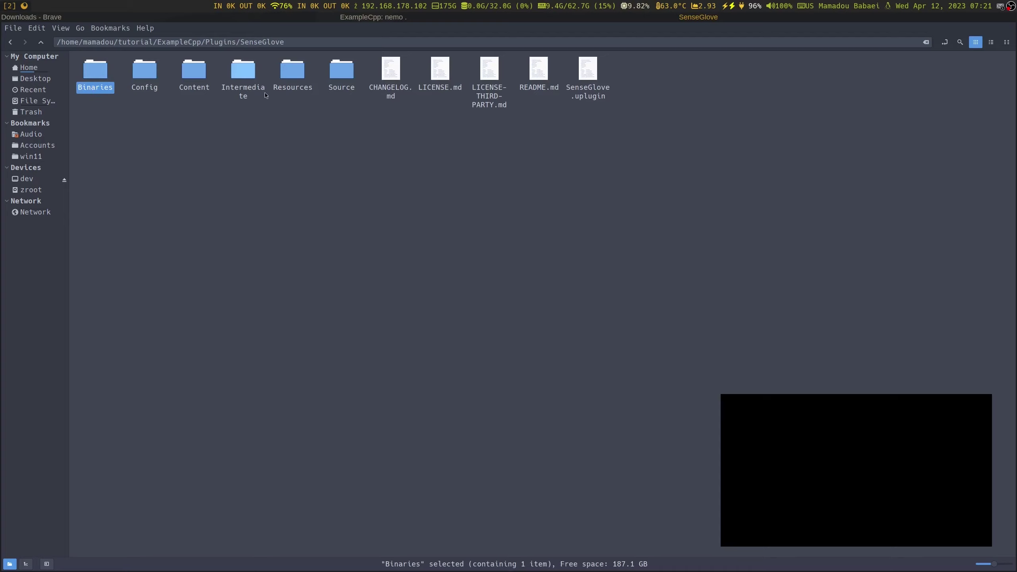
pyautogui.keyDown('ctrl'); pyautogui.click(253, 91); pyautogui.keyUp('ctrl')
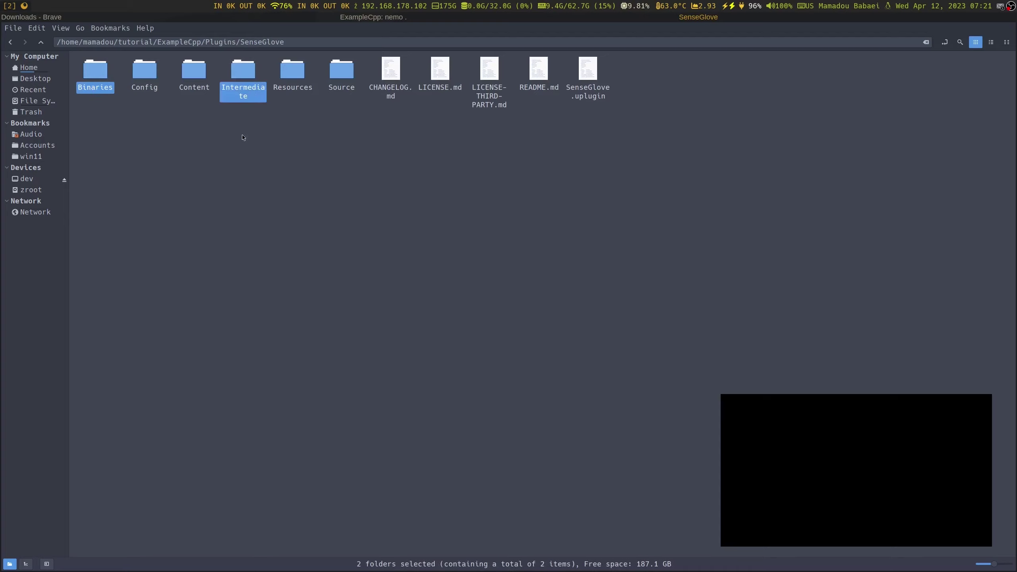
pyautogui.press('Delete')
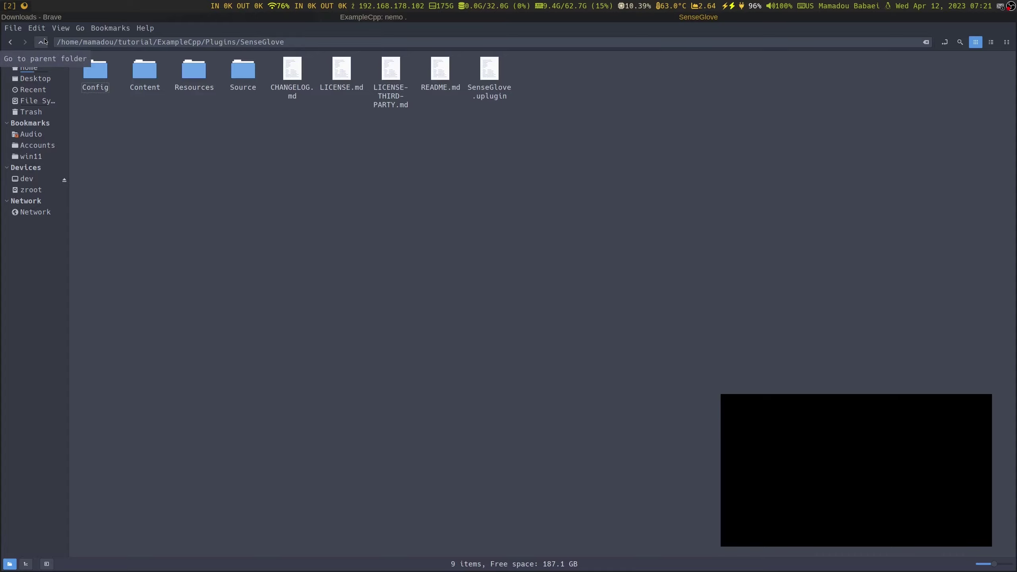
pyautogui.click(42, 42)
pyautogui.click(42, 42)
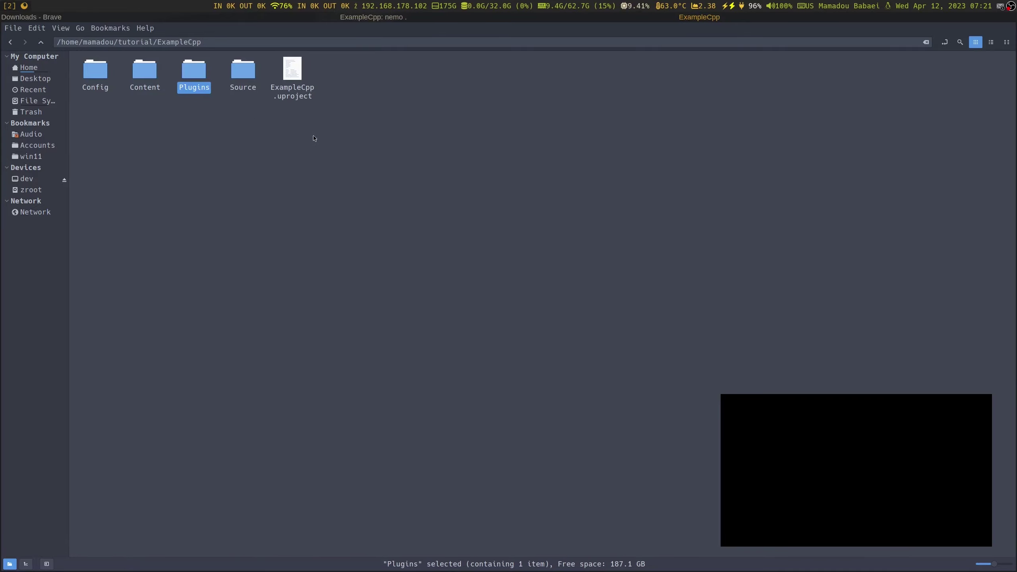
pyautogui.click(381, 141)
pyautogui.press('super+3')
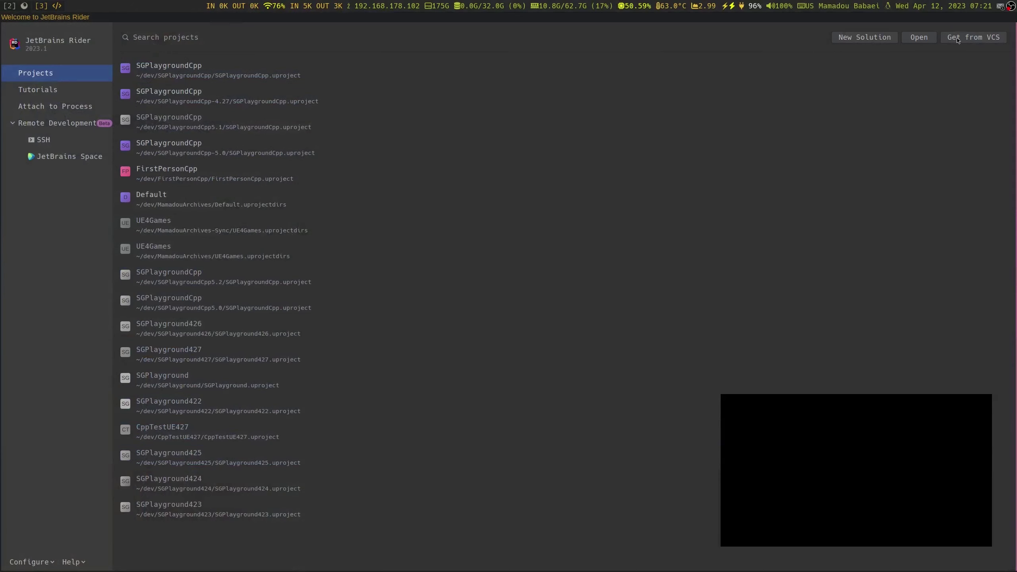
# Choose tutorial/ExampleCpp/ExampleCpp.uproject as the project for Rider to open
pyautogui.click(928, 40)
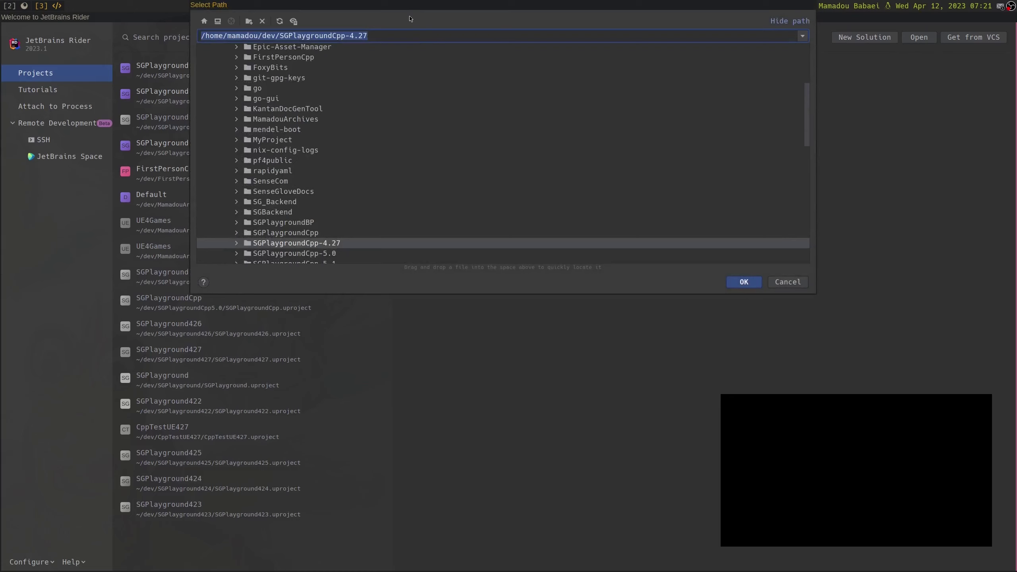
pyautogui.scroll(10, 340, 180)
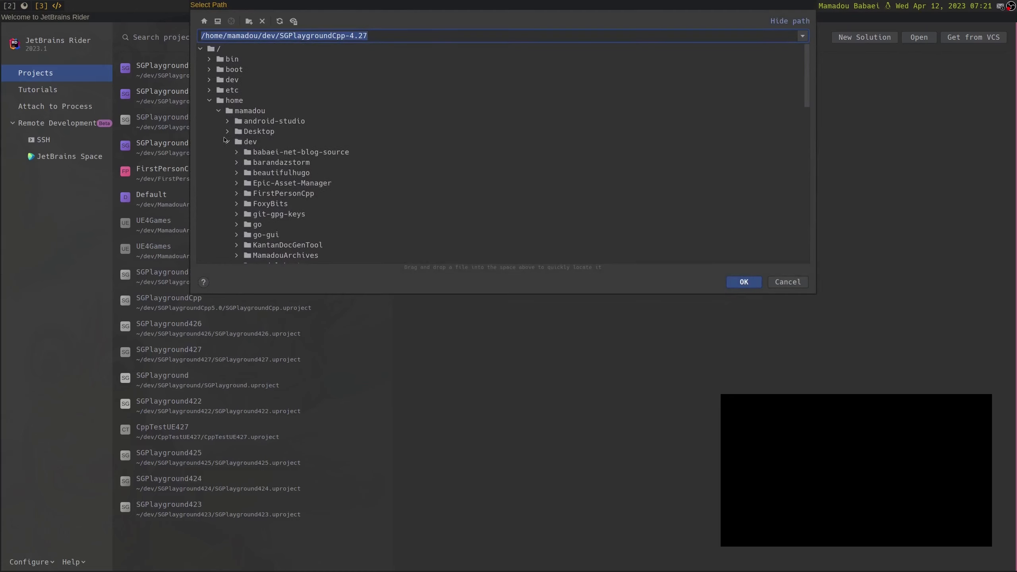
pyautogui.click(227, 142)
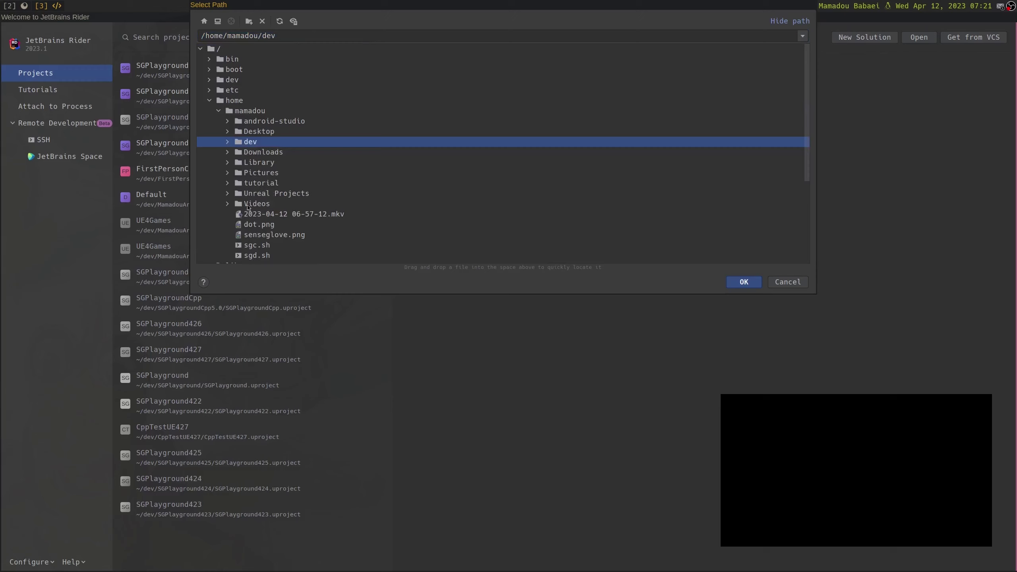
pyautogui.doubleClick(260, 186)
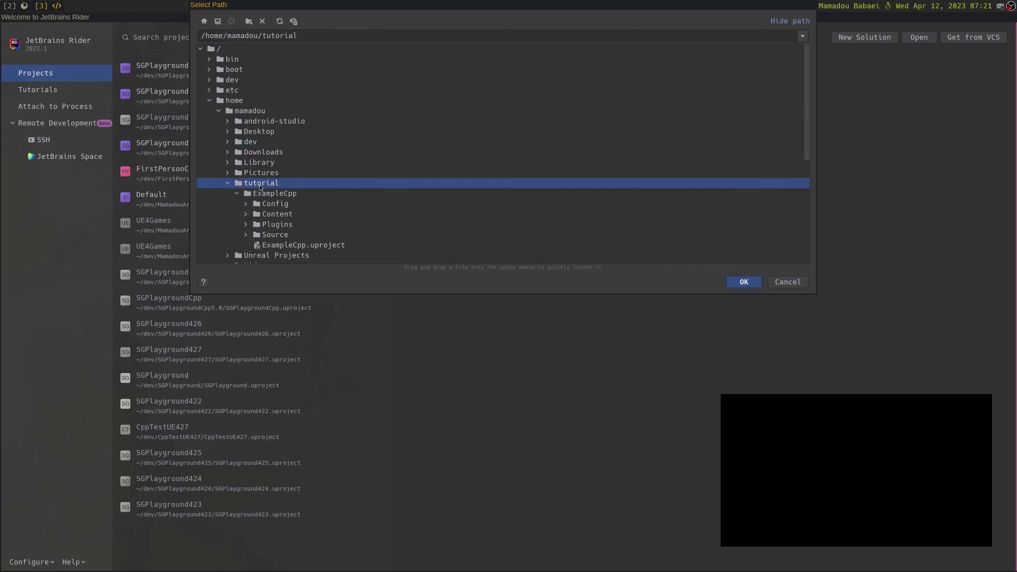
pyautogui.click(278, 194)
pyautogui.click(296, 245)
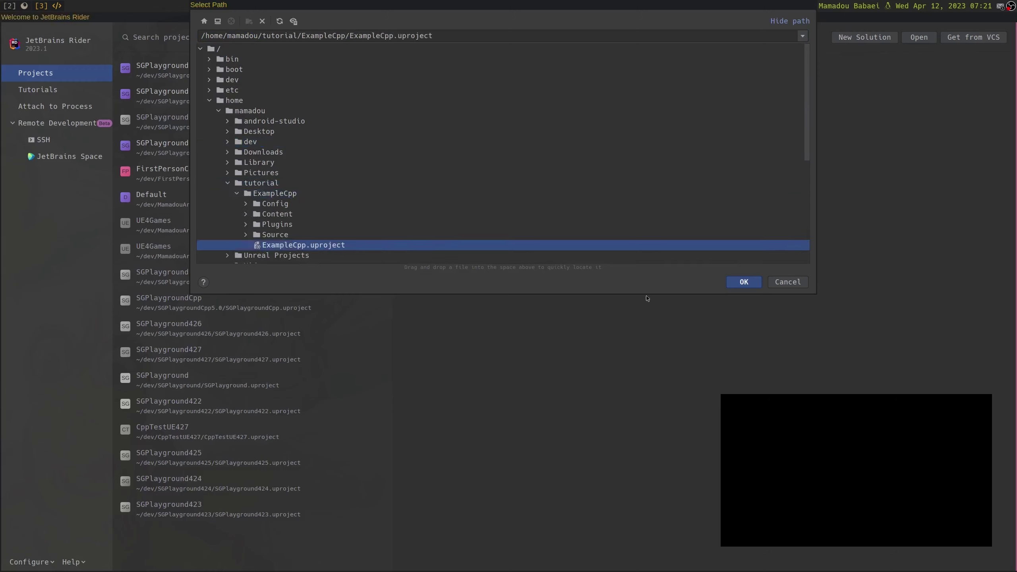
pyautogui.click(744, 282)
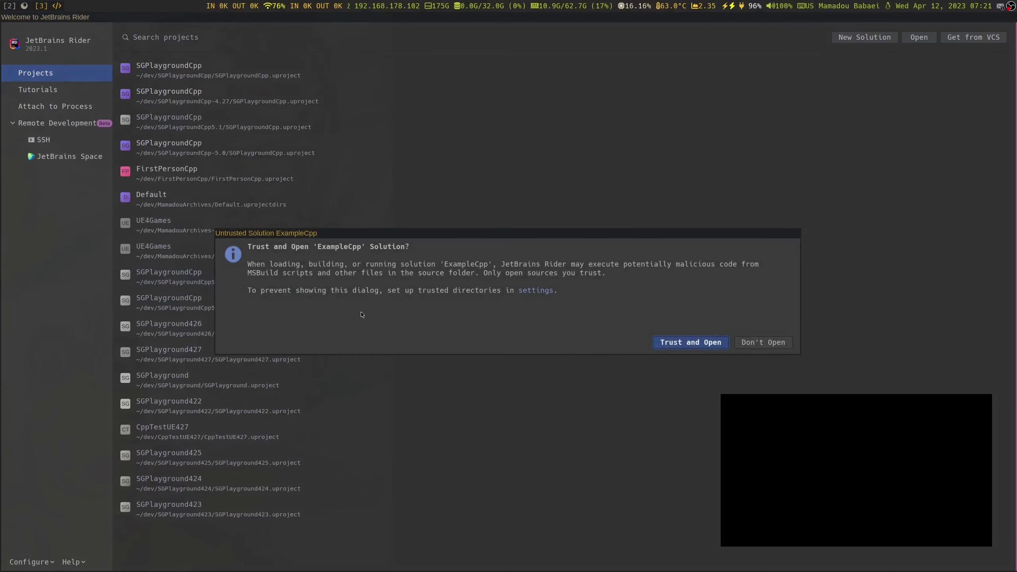
# Trust the ExampleCpp solution and let its projects load in Rider
pyautogui.click(678, 344)
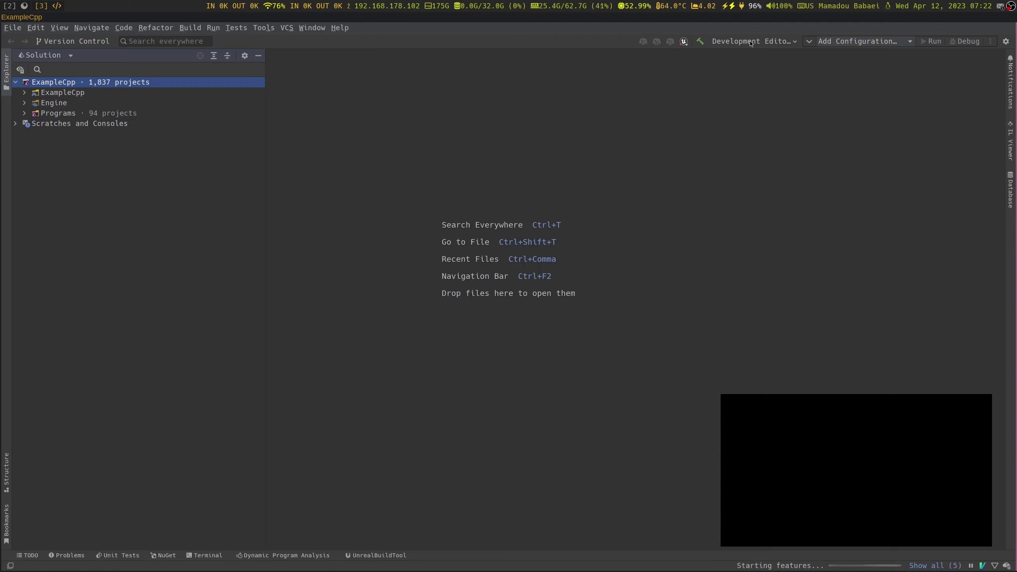
# Switch the solution configuration to DebugGame Editor and expand ExampleCpp's Plugins in the tree
pyautogui.click(765, 42)
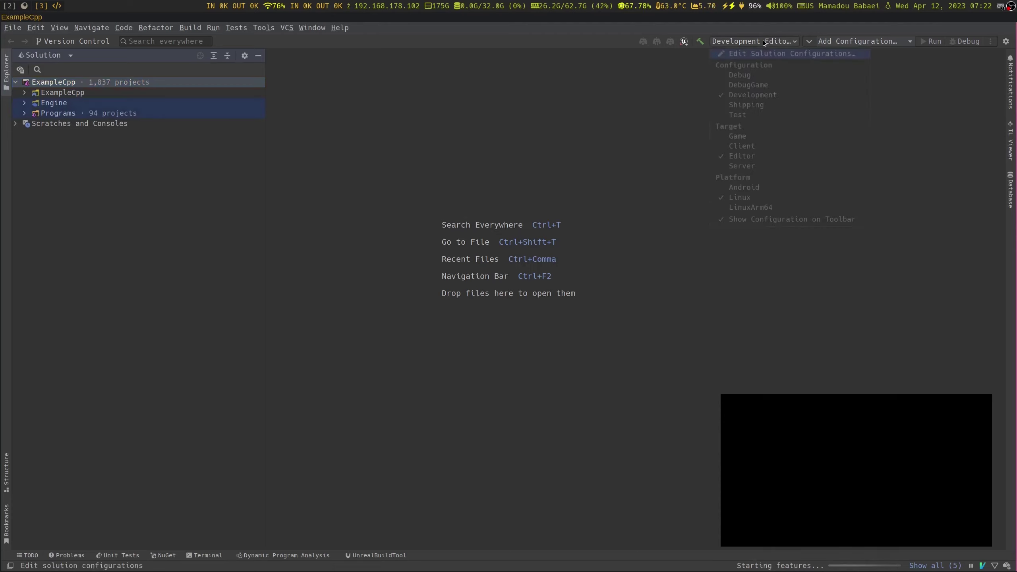
pyautogui.click(749, 85)
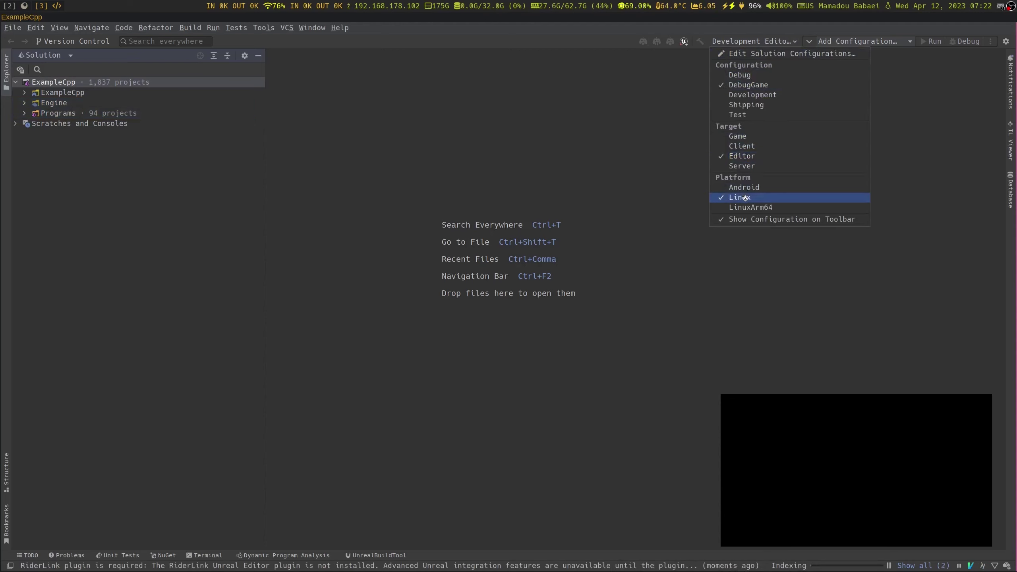
pyautogui.click(503, 184)
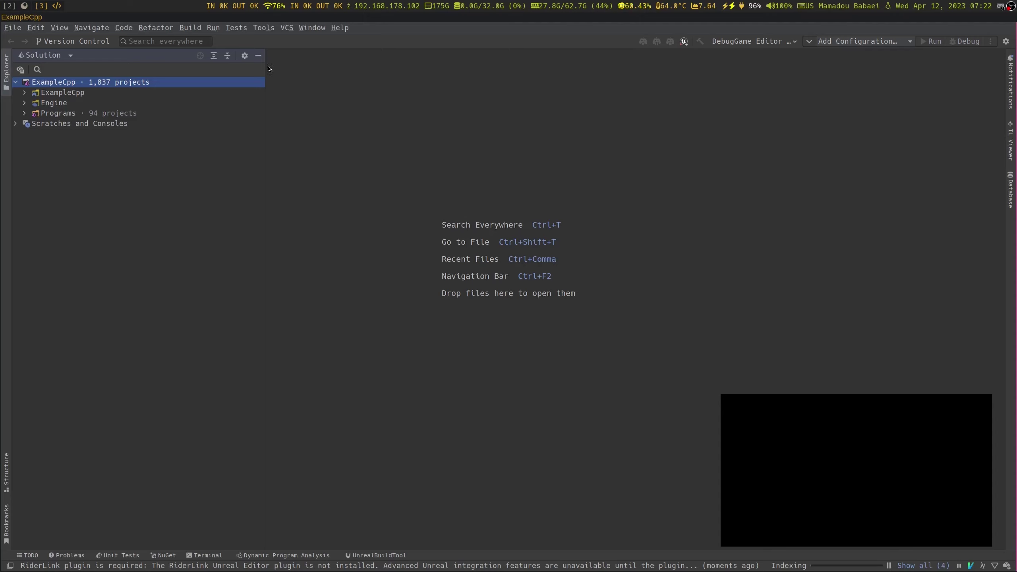
pyautogui.doubleClick(49, 95)
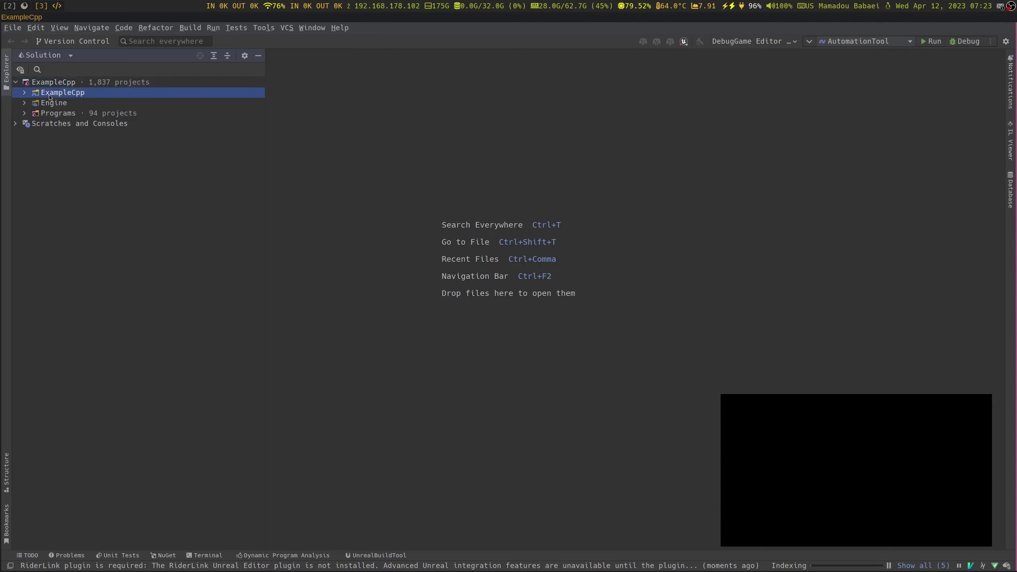
pyautogui.doubleClick(68, 103)
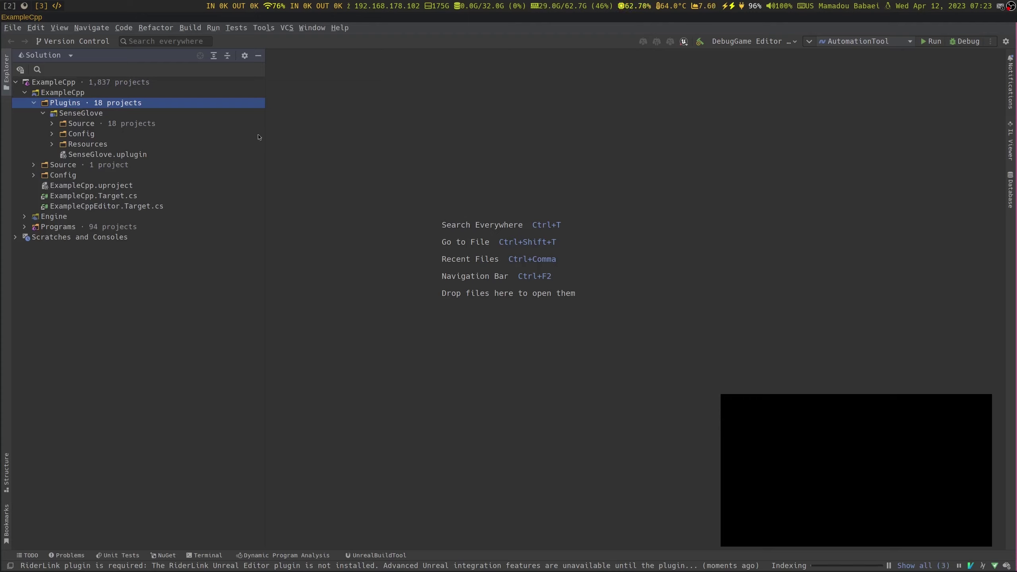
# Select ExampleCpp as the run configuration and start building and running it
pyautogui.click(855, 42)
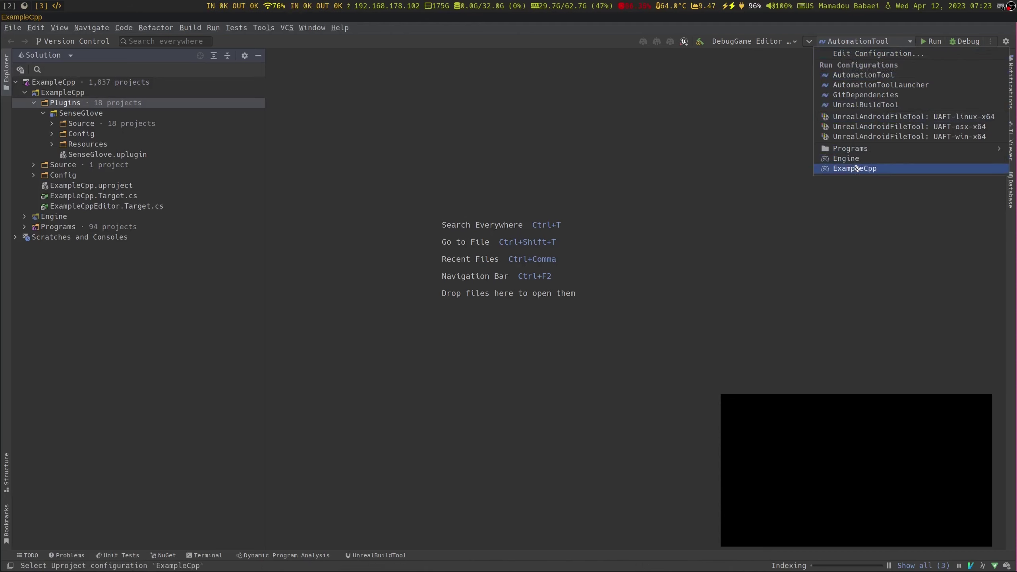
pyautogui.click(879, 171)
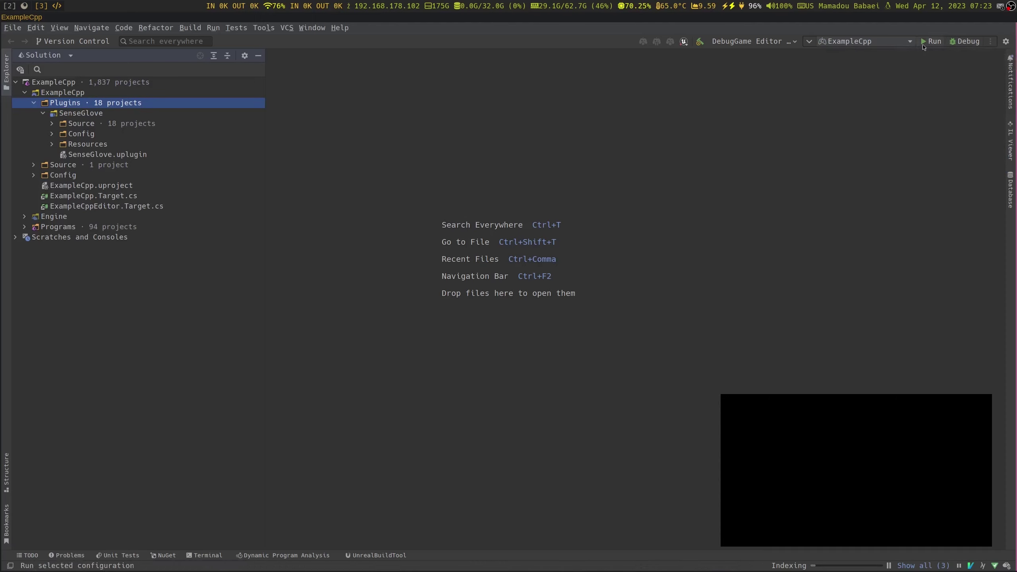
pyautogui.click(952, 43)
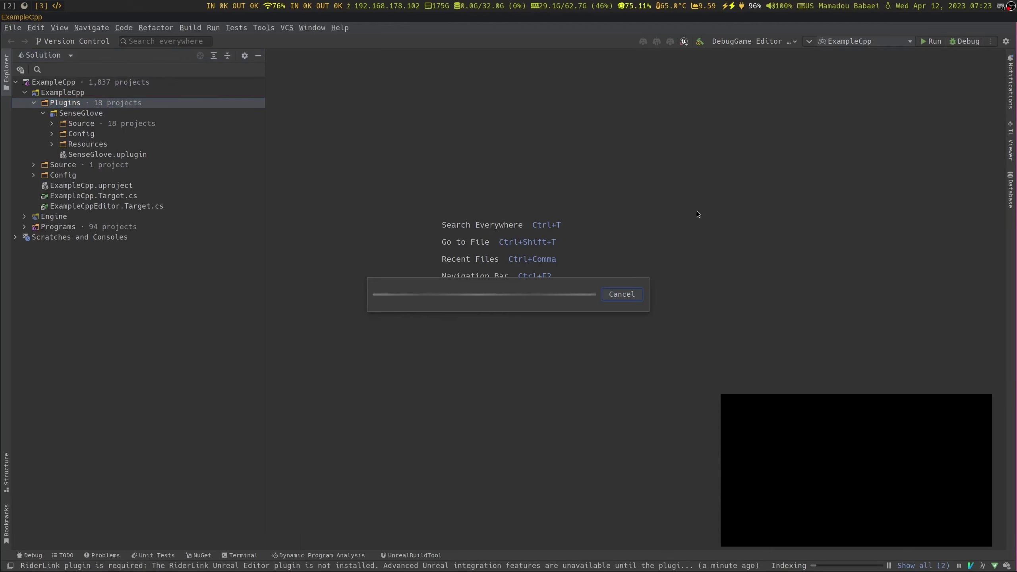
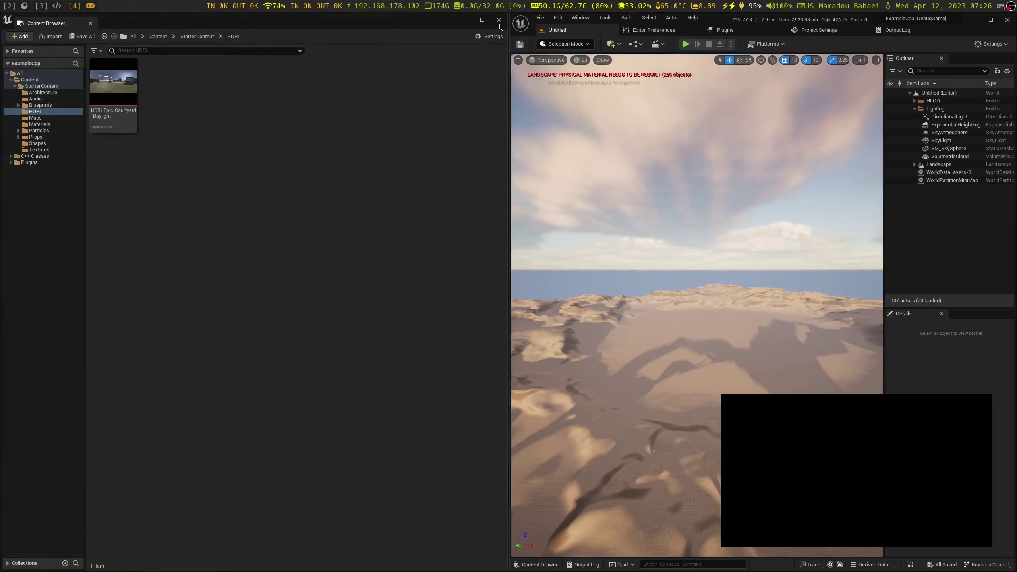
# Reload the Untitled level from the Content Drawer
pyautogui.press('super+w')
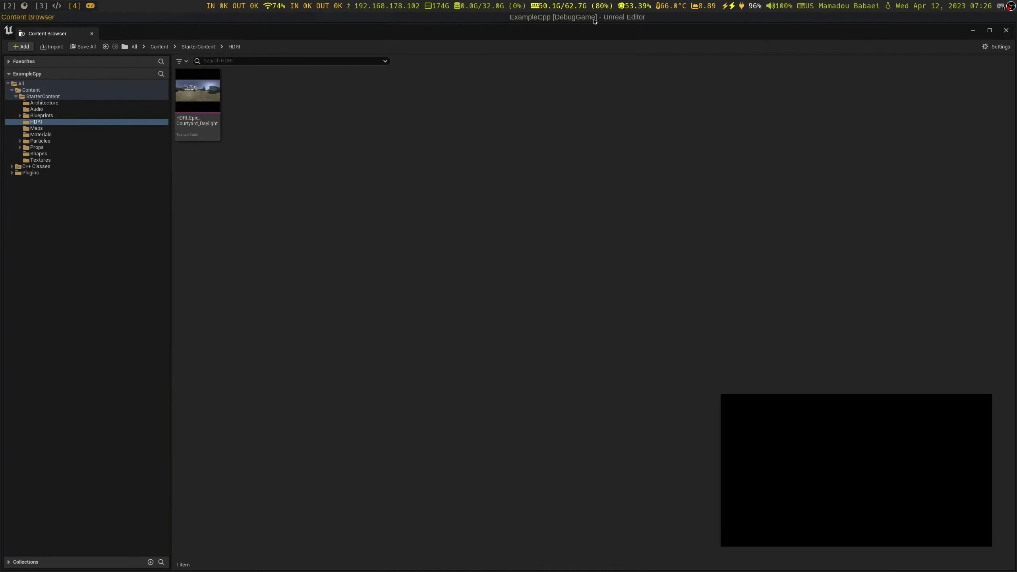
pyautogui.click(595, 18)
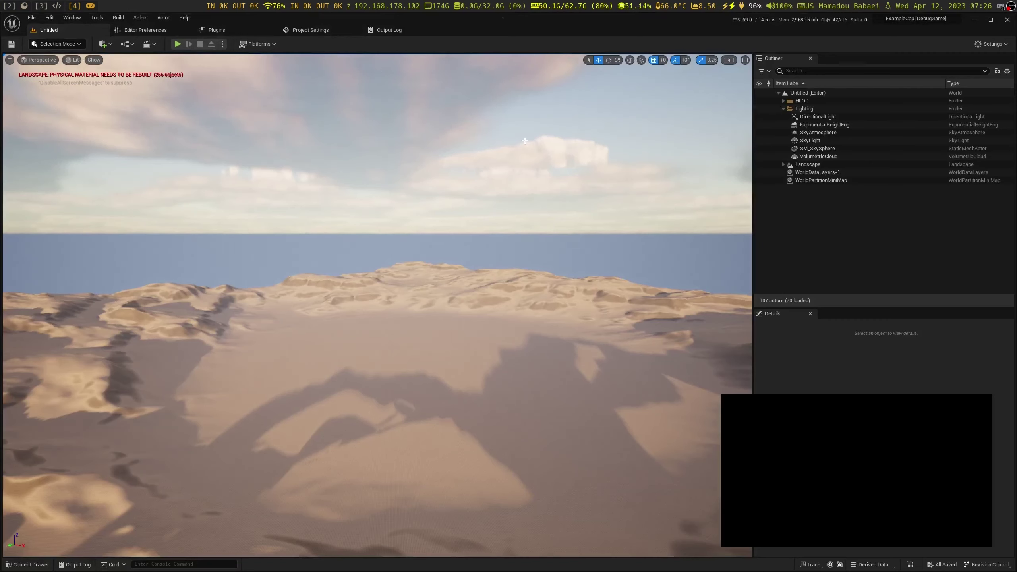
pyautogui.click(49, 561)
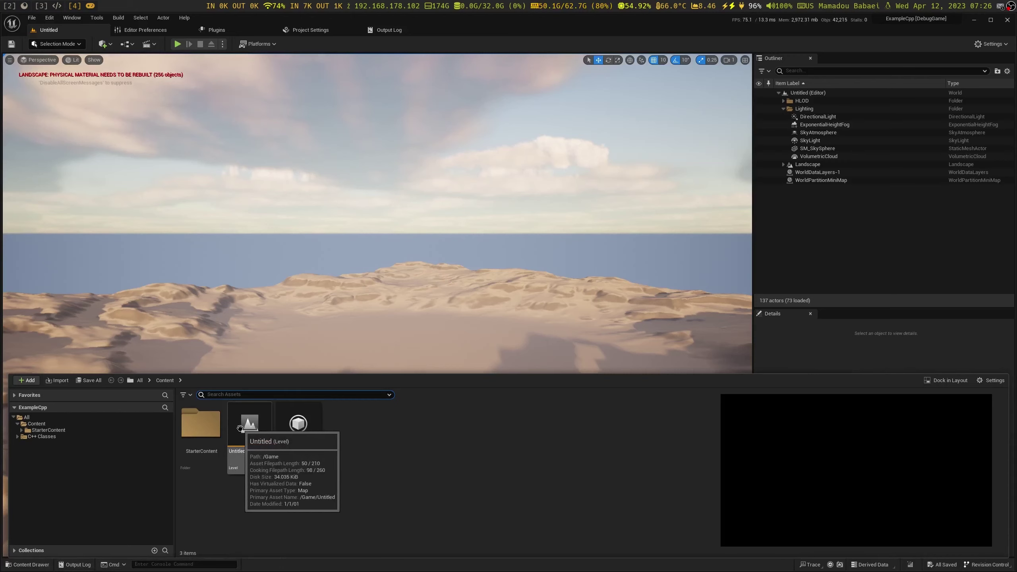
pyautogui.doubleClick(241, 430)
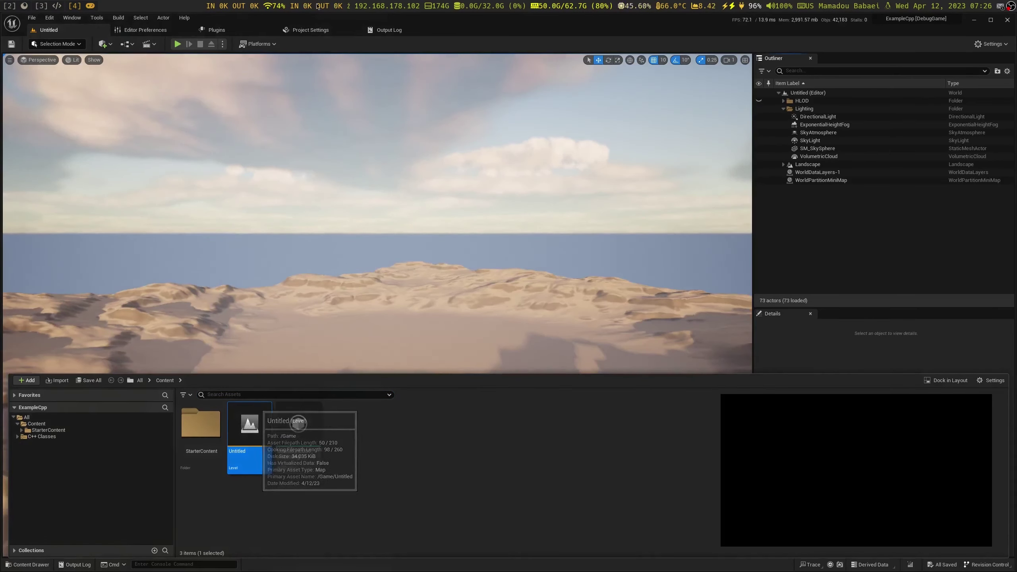
# In the Level Blueprint, connect Event BeginPlay's exec pin to Get Version
pyautogui.click(131, 45)
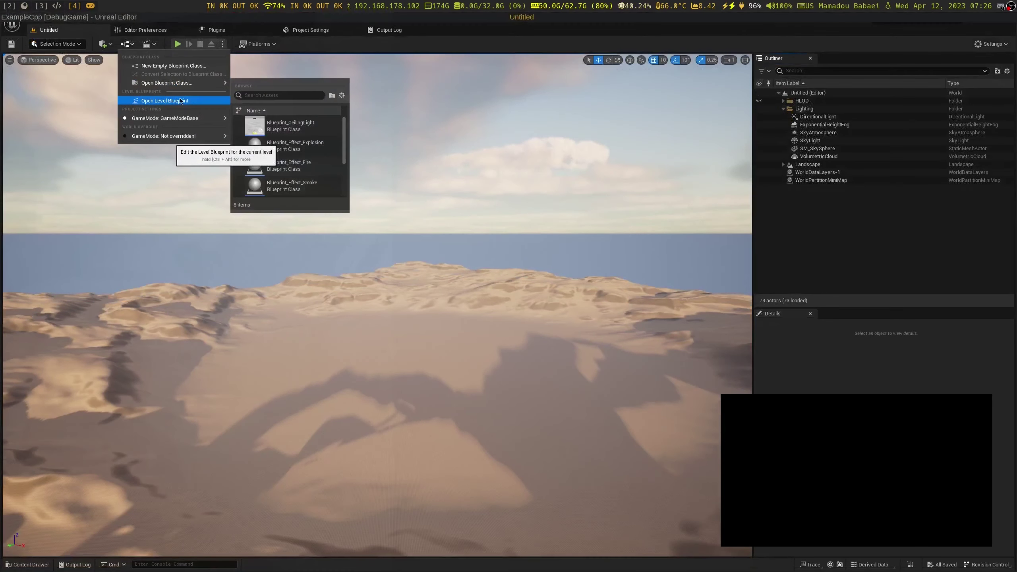
pyautogui.click(181, 101)
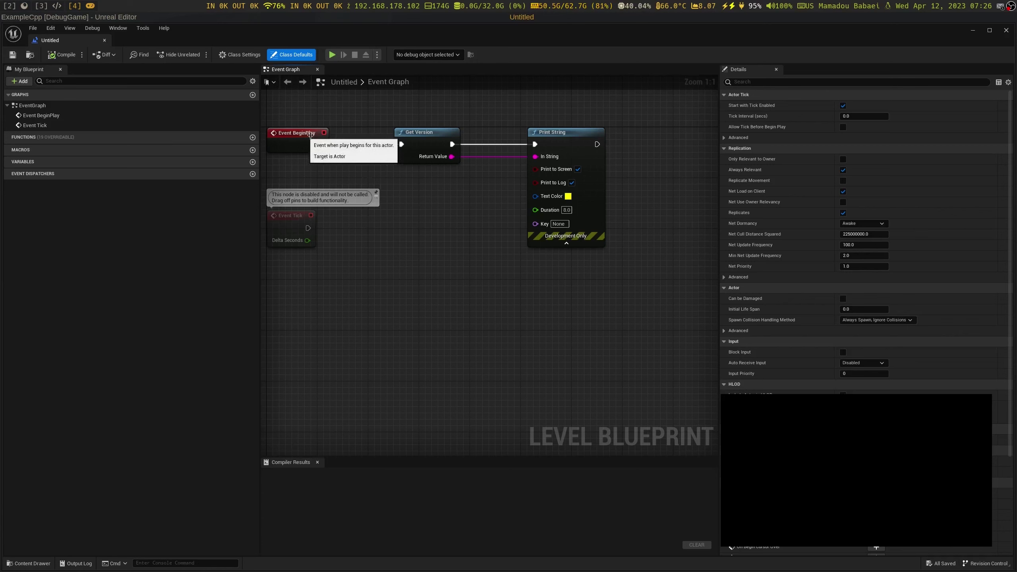
pyautogui.moveTo(321, 145); pyautogui.dragTo(401, 144)
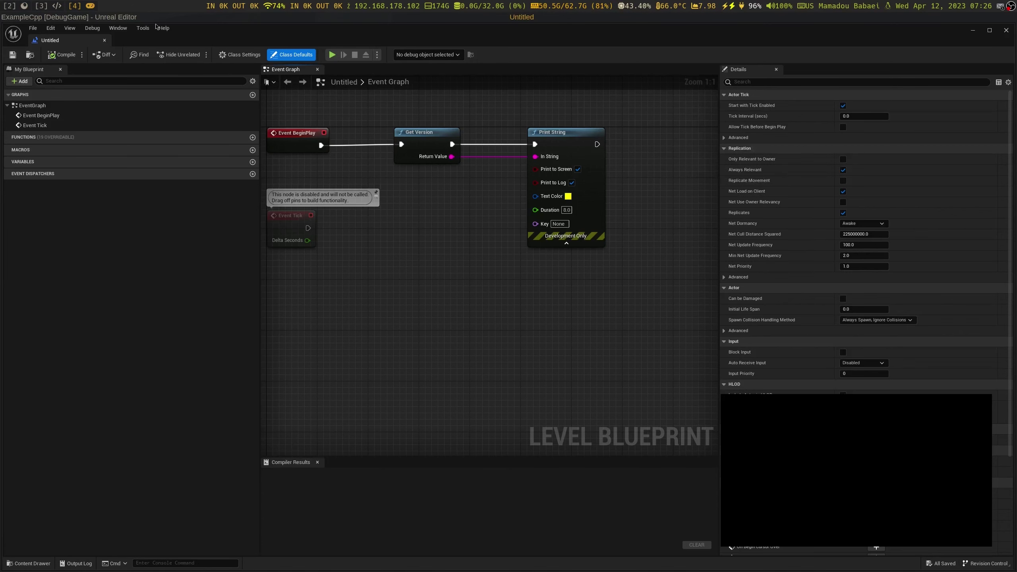
pyautogui.click(125, 20)
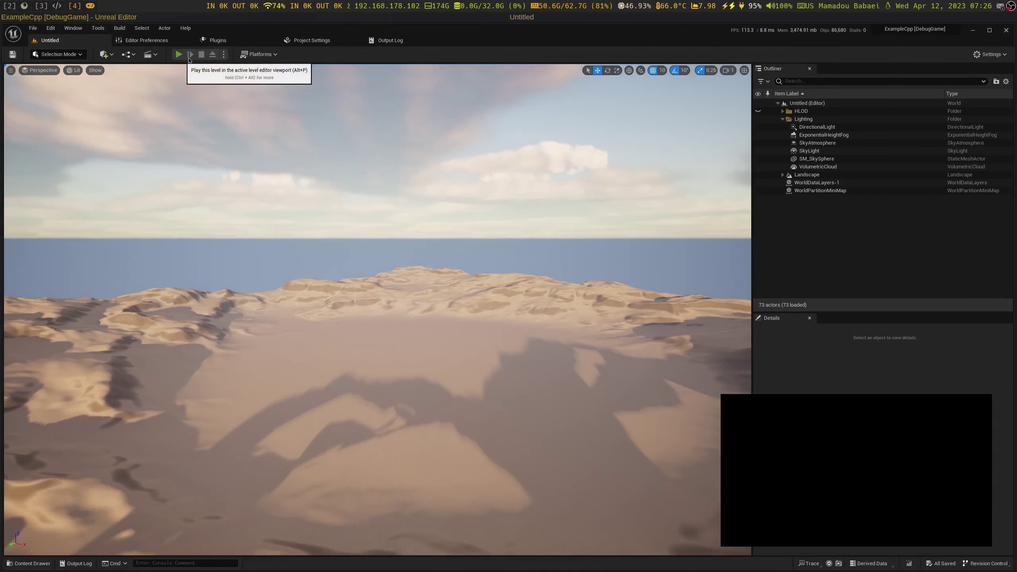
# Run the level in PIE to print the version string, stop it, and close Unreal Editor
pyautogui.click(188, 59)
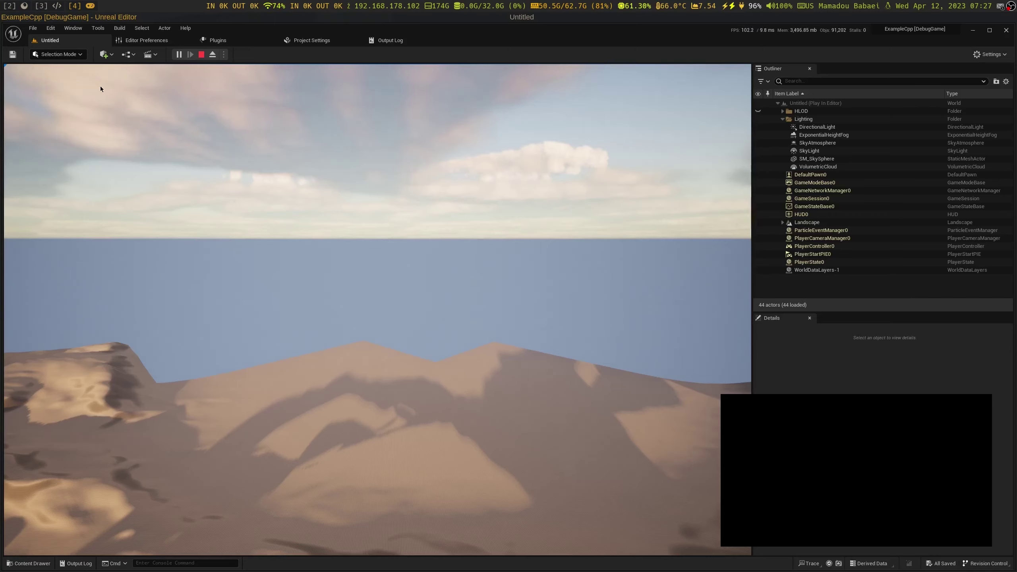
pyautogui.press('Escape')
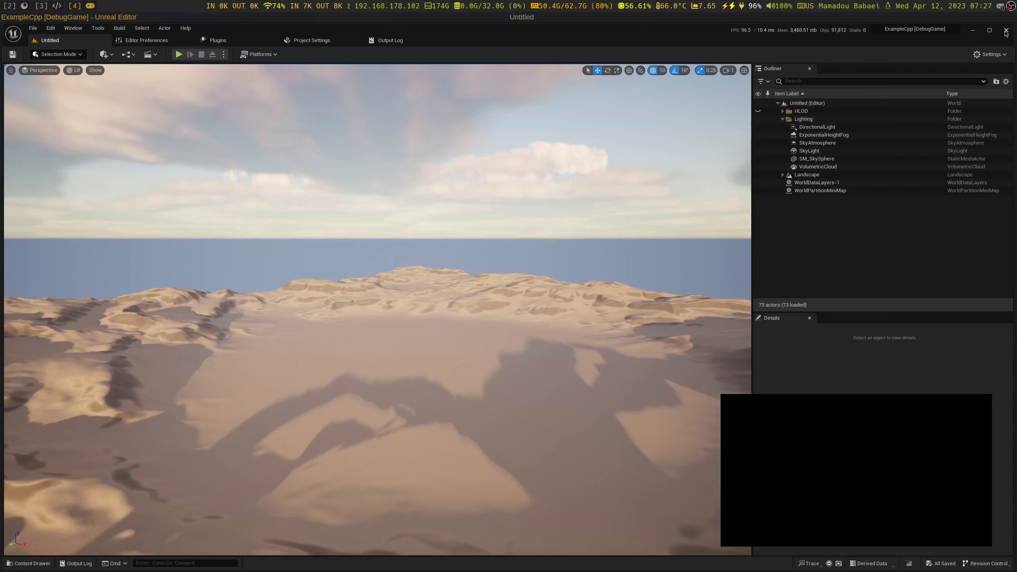
pyautogui.click(1006, 31)
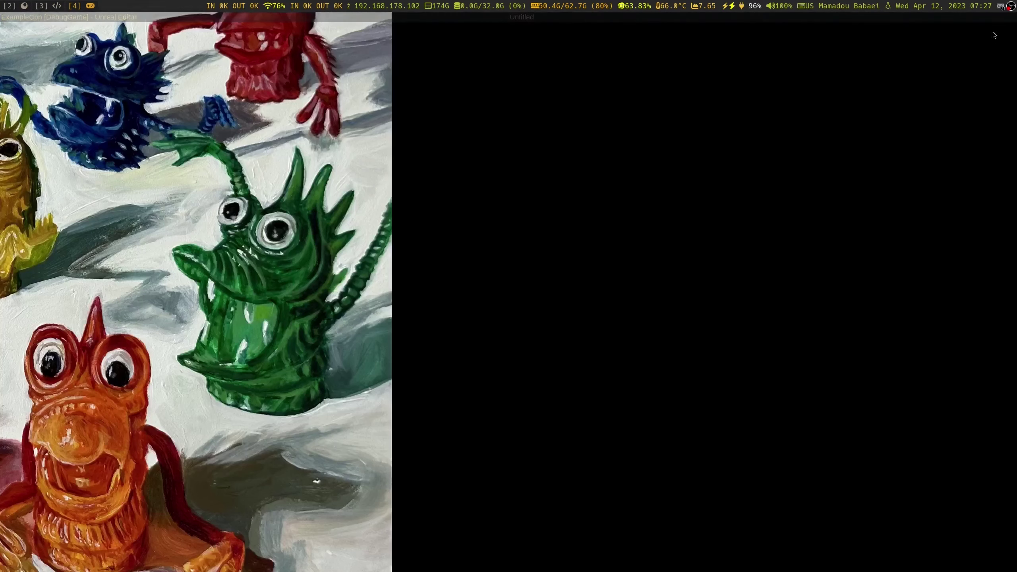
# Go up from ExampleCpp to the tutorial folder and select the SGPlaygroundCpp zip archive
pyautogui.click(40, 5)
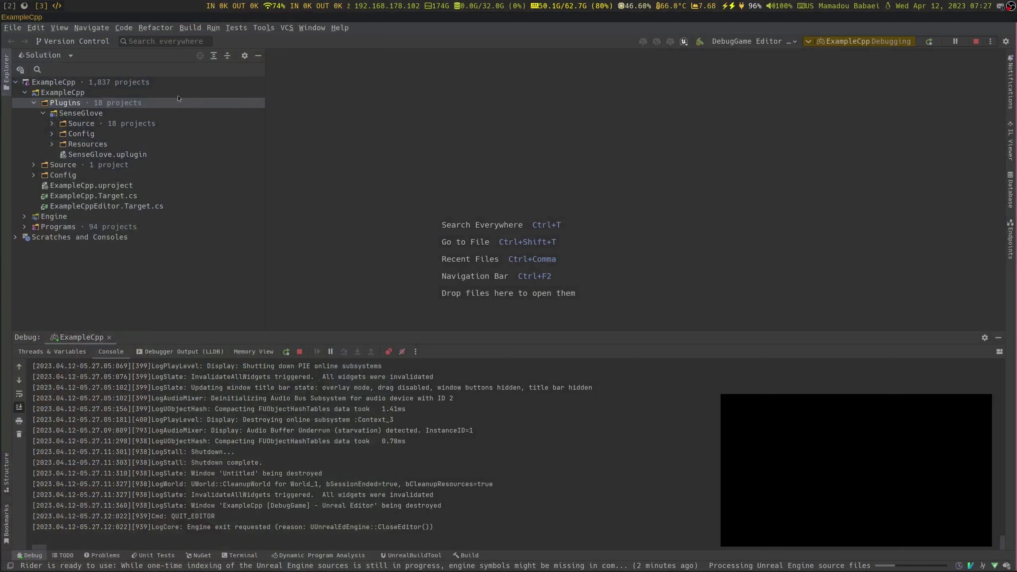
pyautogui.press('super+2')
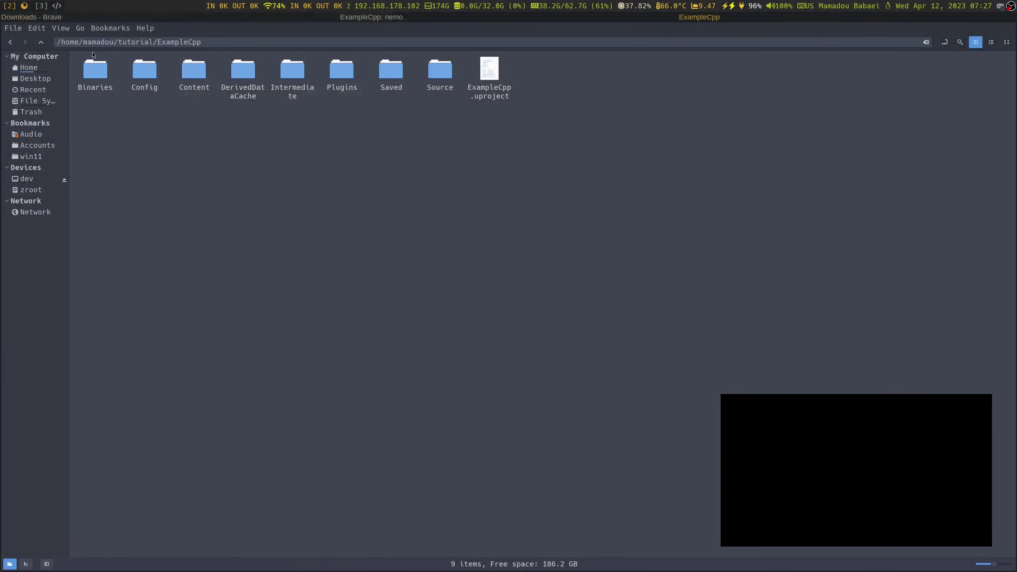
pyautogui.click(41, 42)
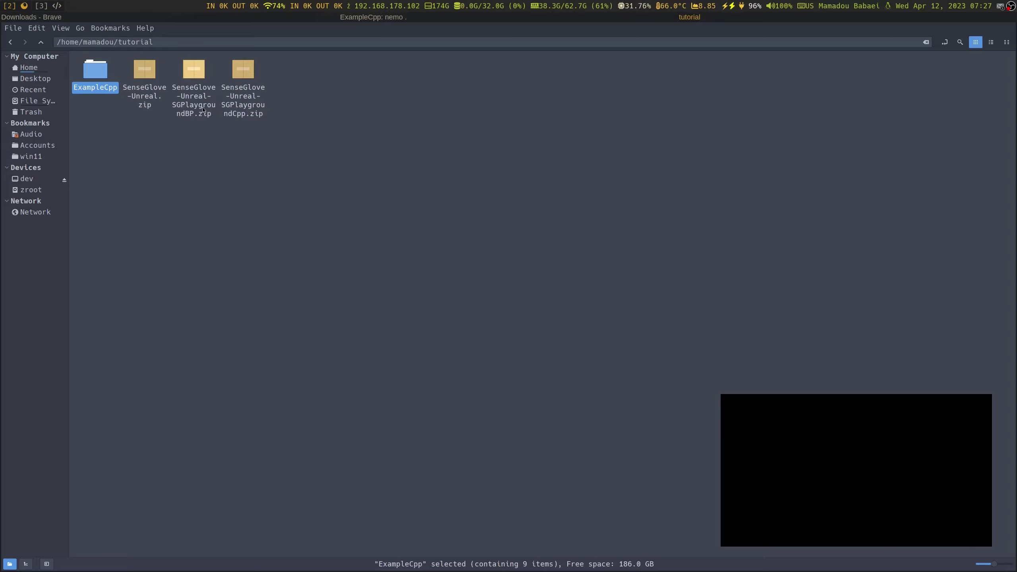
pyautogui.click(239, 108)
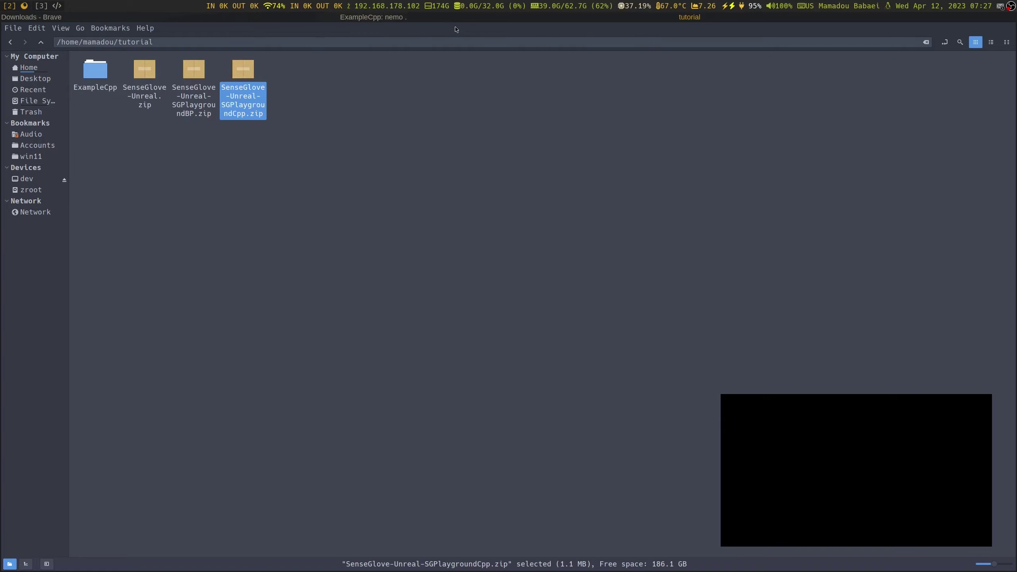
pyautogui.press('super+f')
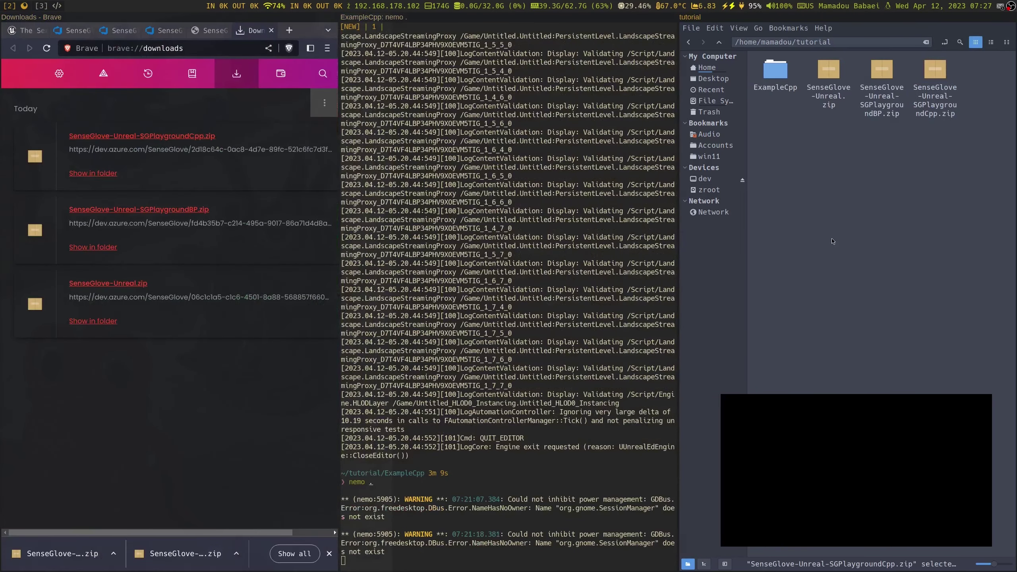
# Stop nemo in the terminal, move up to the tutorial folder, and list its contents
pyautogui.press('super+f')
pyautogui.hotkey('ctrl', 'c')
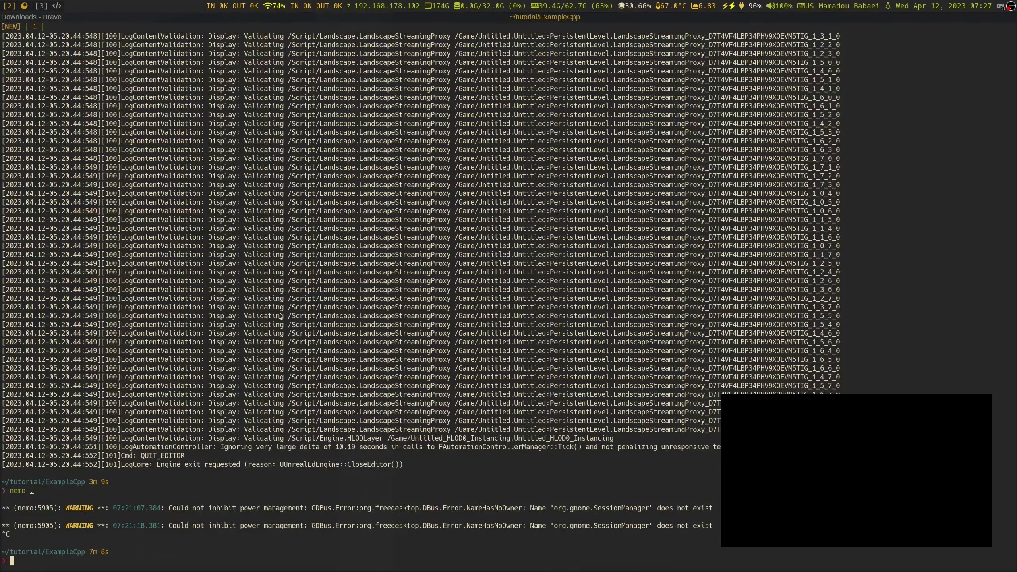
pyautogui.press('Return')
pyautogui.write('cd ..')
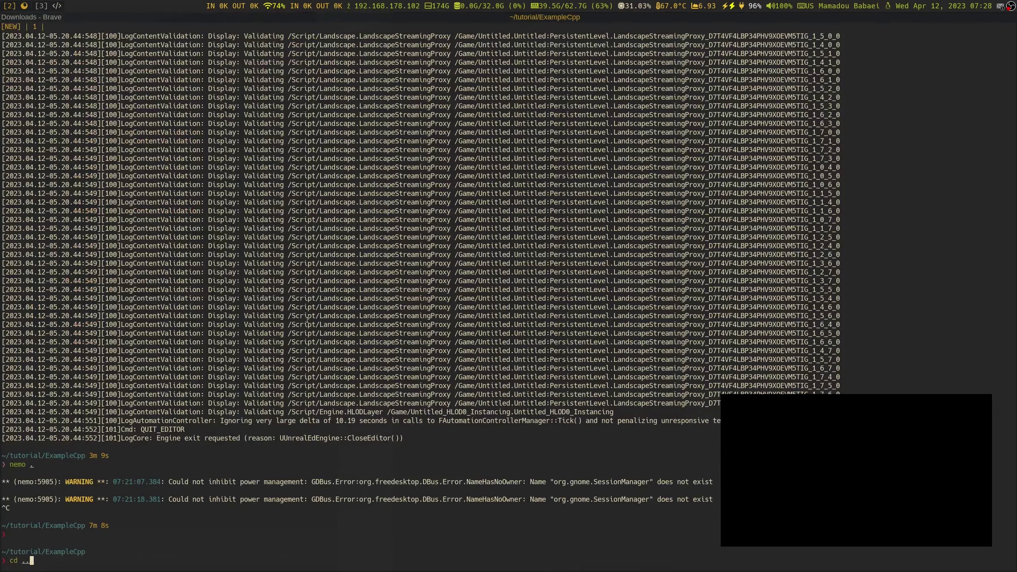
pyautogui.press('Return')
pyautogui.write('ls')
pyautogui.press('Return')
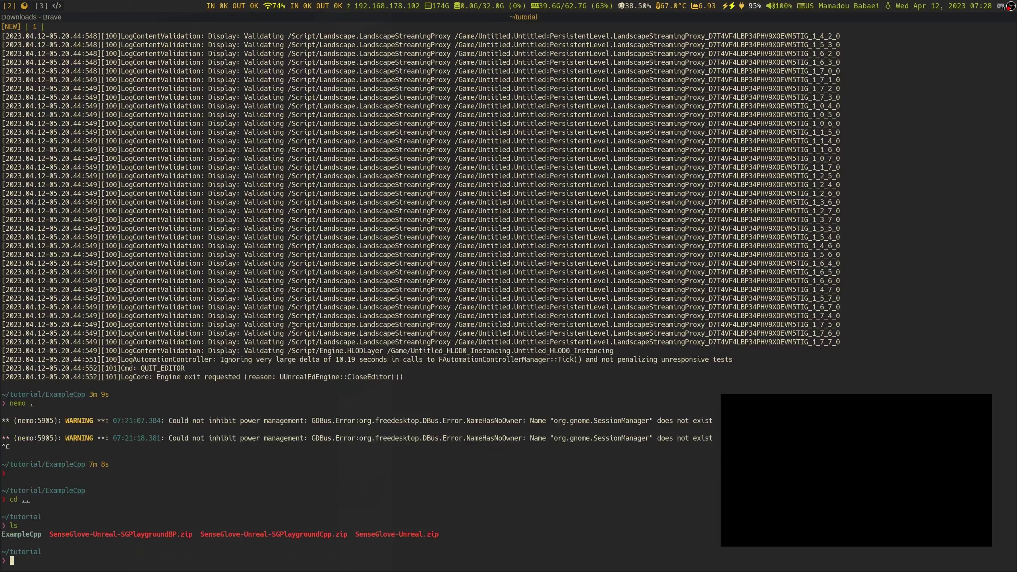
# Unzip SenseGlove-Unreal-SGPlaygroundCpp.zip into a new SGPlaygroundCpp folder
pyautogui.write('unzip ')
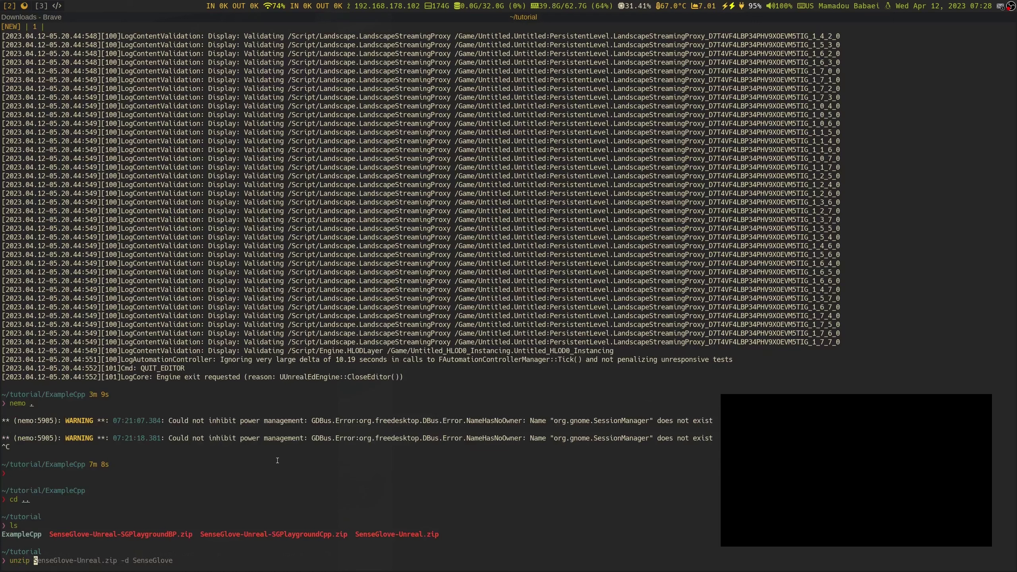
pyautogui.write('Sen')
pyautogui.press('Tab')
pyautogui.press('Tab')
pyautogui.press('Tab')
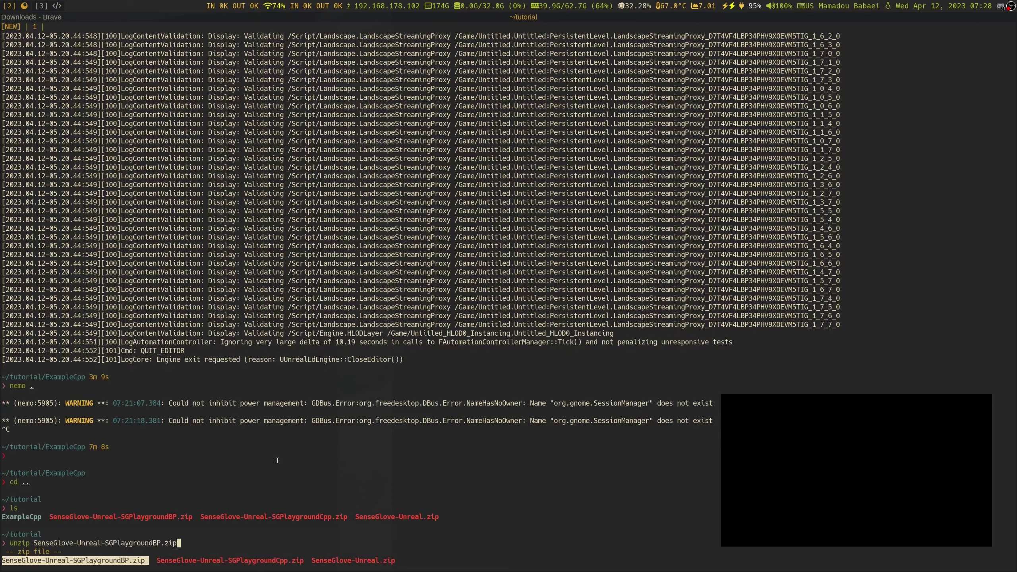
pyautogui.press('Tab')
pyautogui.press('Return')
pyautogui.write('-')
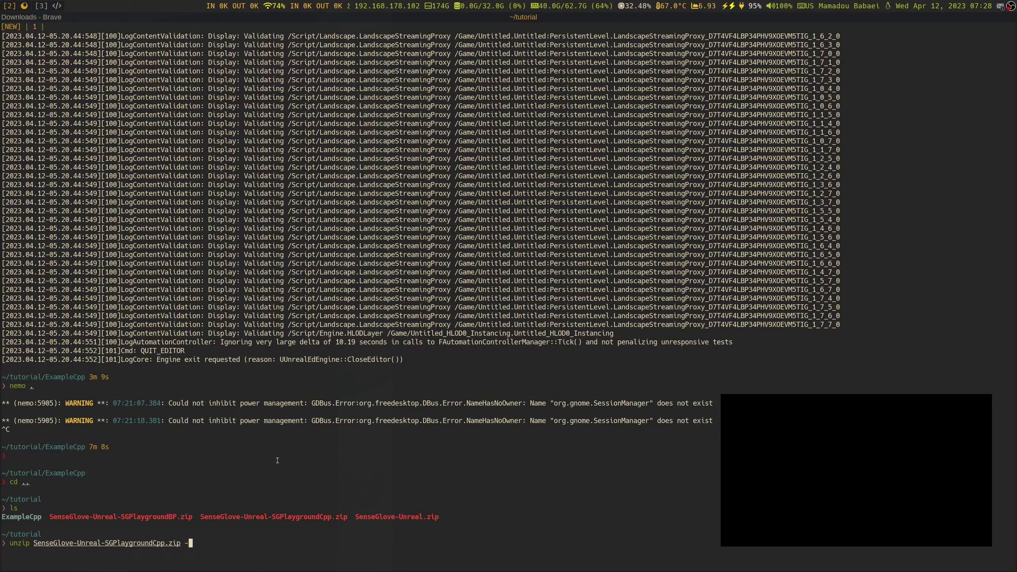
pyautogui.write('d SGPcP')
pyautogui.press('Tab')
pyautogui.press('BackSpace')
pyautogui.press('BackSpace')
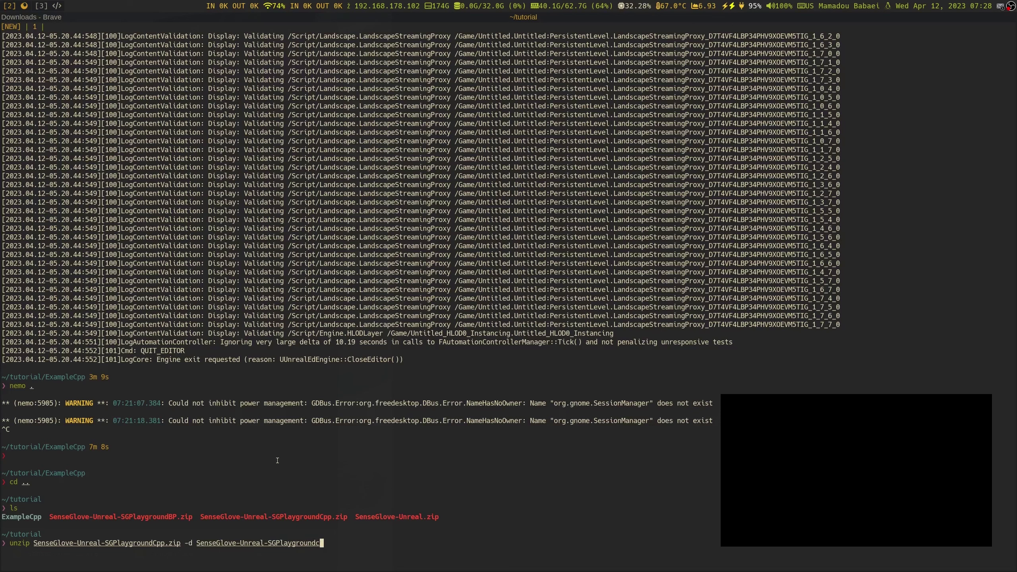
pyautogui.write('Cpp')
pyautogui.press('Left')
pyautogui.press('Left')
pyautogui.press('Left')
pyautogui.press('Left')
pyautogui.press('Left')
pyautogui.press('Left')
pyautogui.press('Left')
pyautogui.press('Left')
pyautogui.press('Left')
pyautogui.press('Left')
pyautogui.press('Left')
pyautogui.press('Left')
pyautogui.press('Left')
pyautogui.press('Left')
pyautogui.press('Left')
pyautogui.press('BackSpace')
pyautogui.press('BackSpace')
pyautogui.press('BackSpace')
pyautogui.press('BackSpace')
pyautogui.press('BackSpace')
pyautogui.press('BackSpace')
pyautogui.press('BackSpace')
pyautogui.press('BackSpace')
pyautogui.press('BackSpace')
pyautogui.press('BackSpace')
pyautogui.press('BackSpace')
pyautogui.press('BackSpace')
pyautogui.press('BackSpace')
pyautogui.press('BackSpace')
pyautogui.press('BackSpace')
pyautogui.press('BackSpace')
pyautogui.press('BackSpace')
pyautogui.press('BackSpace')
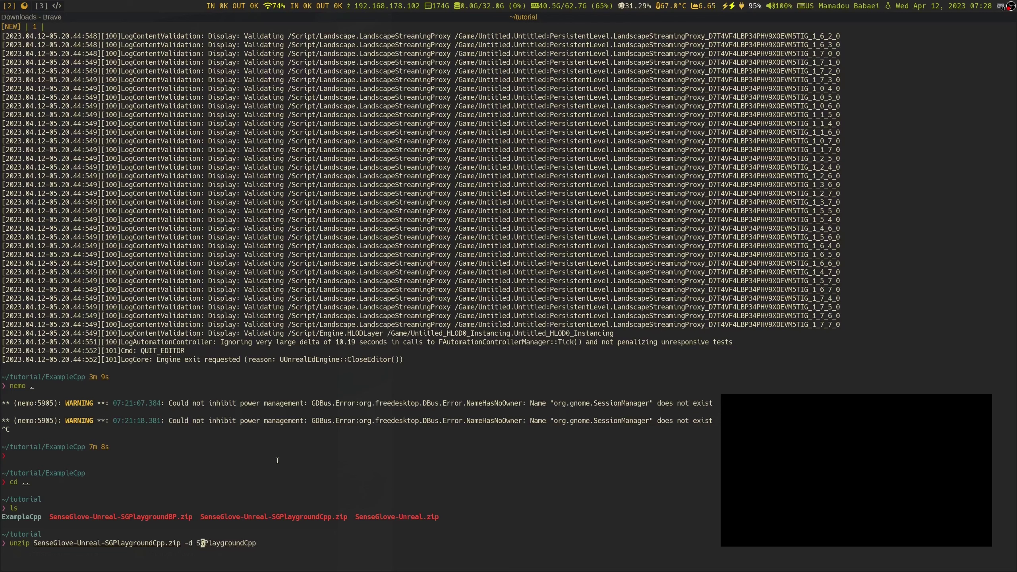
pyautogui.press('Right')
pyautogui.press('Right')
pyautogui.press('Right')
pyautogui.press('Right')
pyautogui.press('Right')
pyautogui.press('Right')
pyautogui.press('Right')
pyautogui.press('Right')
pyautogui.press('Right')
pyautogui.press('Right')
pyautogui.press('Right')
pyautogui.press('Right')
pyautogui.press('Right')
pyautogui.press('Right')
pyautogui.press('Right')
pyautogui.press('Return')
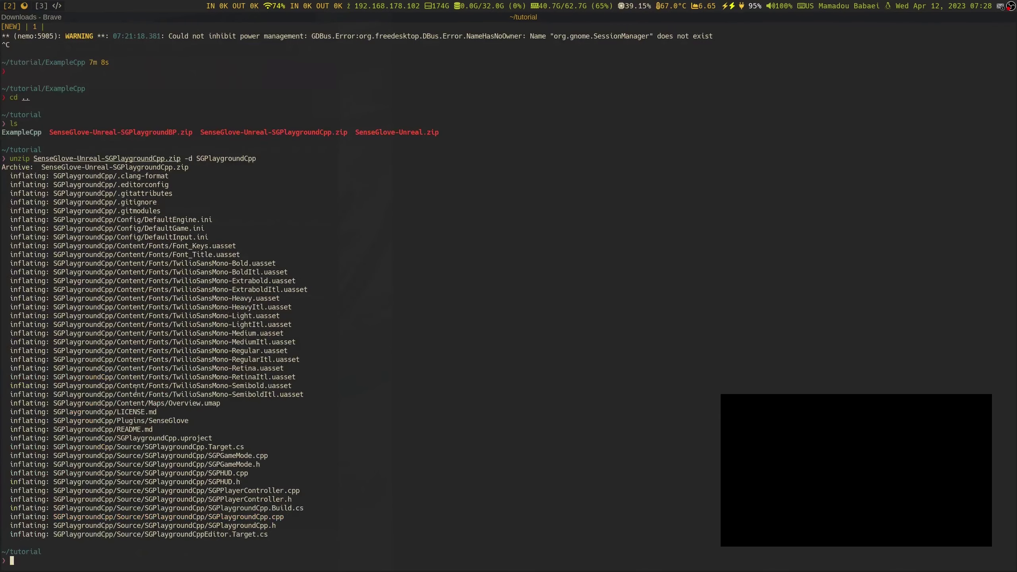
# Quit Rider, confirming exit despite running background tasks
pyautogui.click(482, 20)
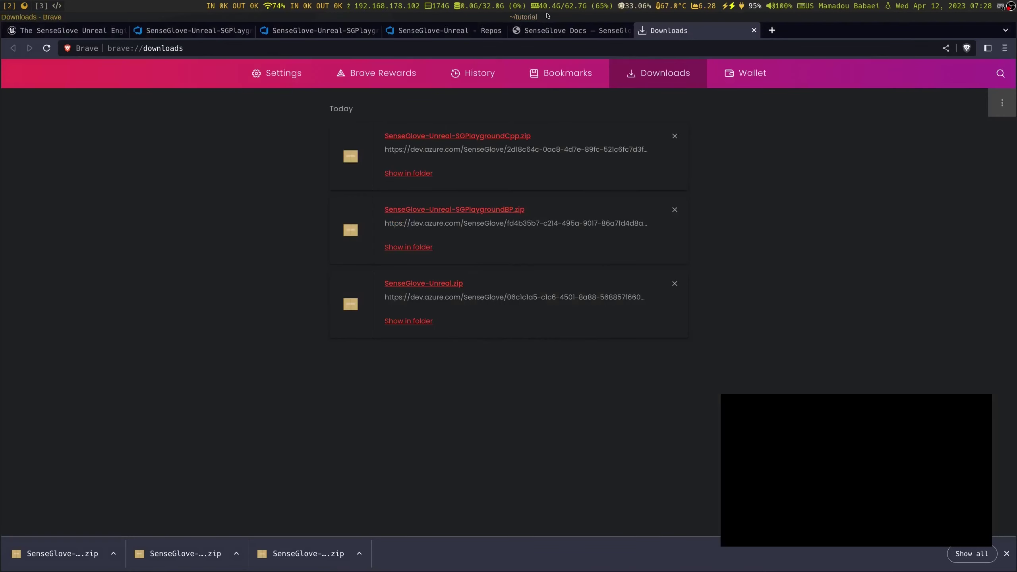
pyautogui.click(600, 16)
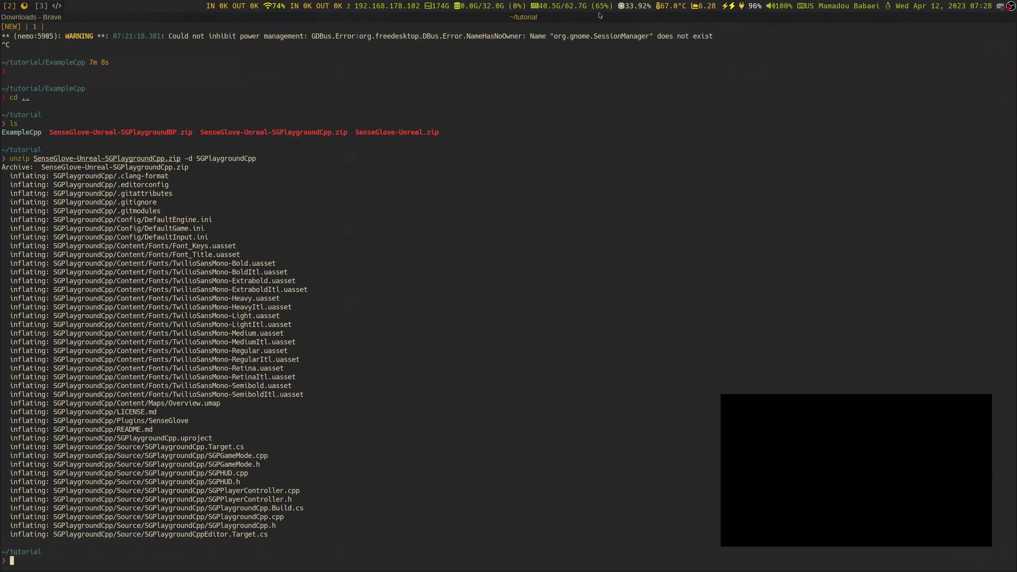
pyautogui.click(58, 5)
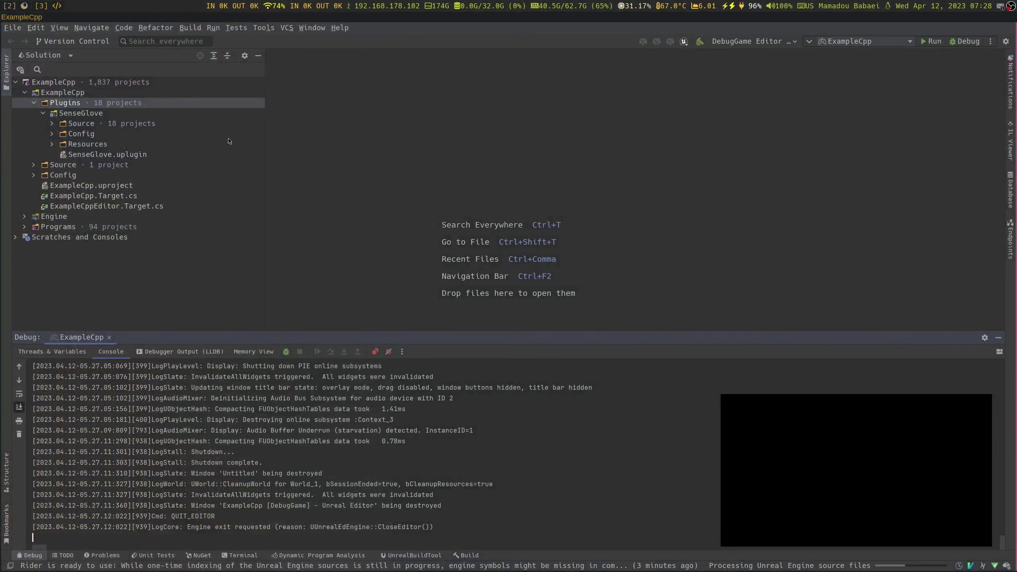
pyautogui.hotkey('ctrl', 'q')
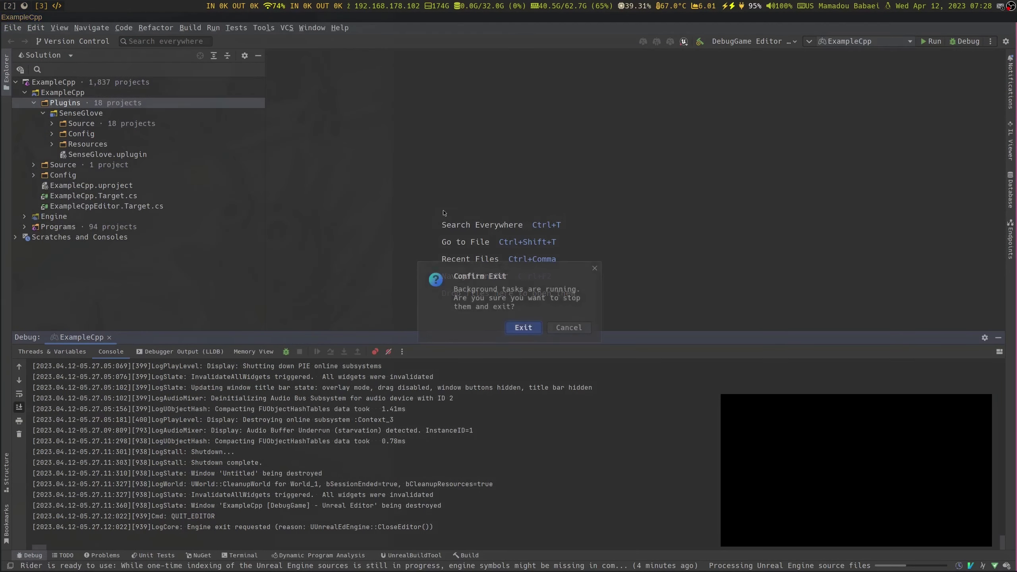
pyautogui.click(522, 324)
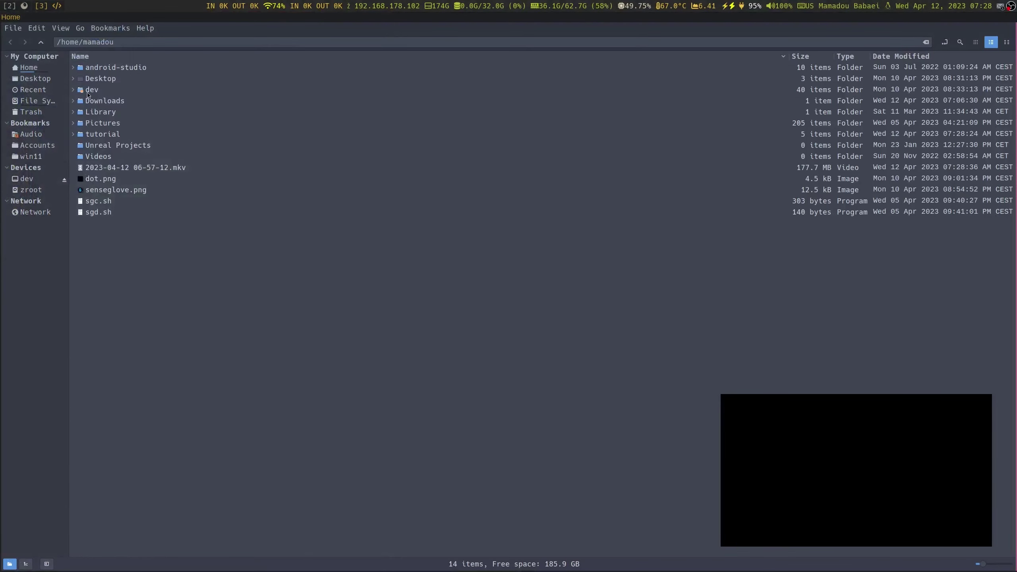
# Browse to tutorial/SGPlaygroundCpp/Plugins and inspect the 40-byte SenseGlove file's options
pyautogui.doubleClick(98, 136)
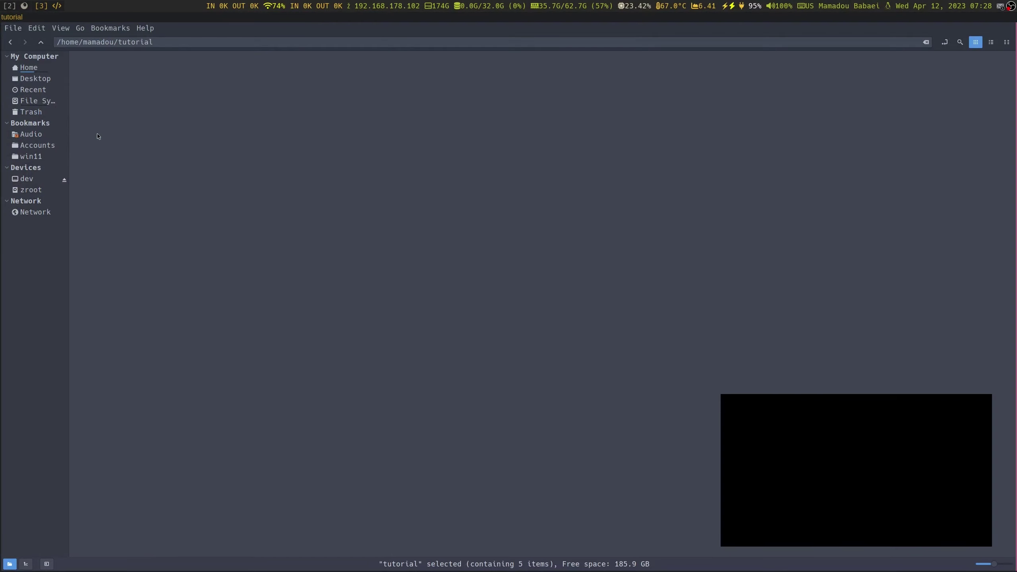
pyautogui.doubleClick(145, 71)
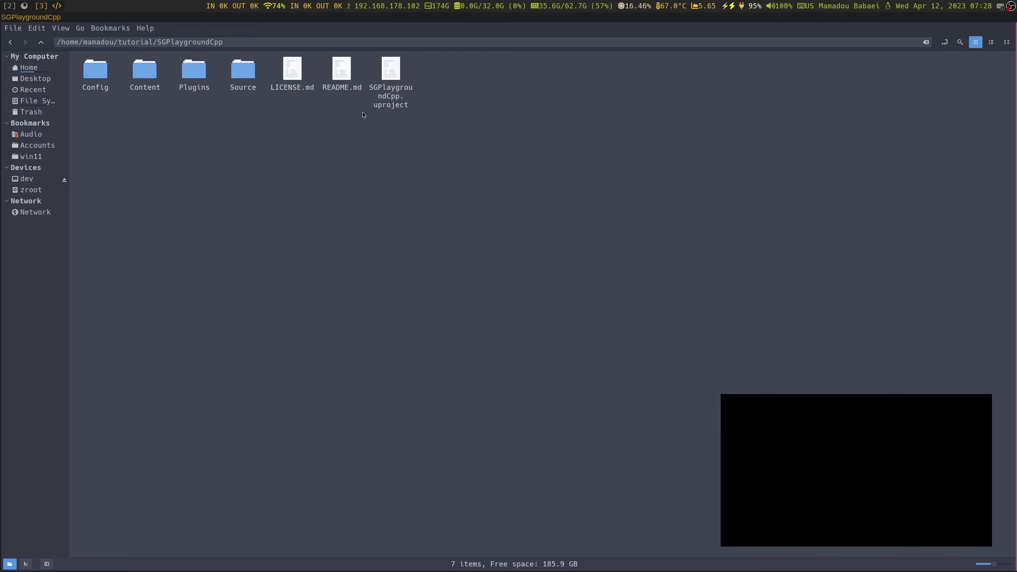
pyautogui.doubleClick(193, 77)
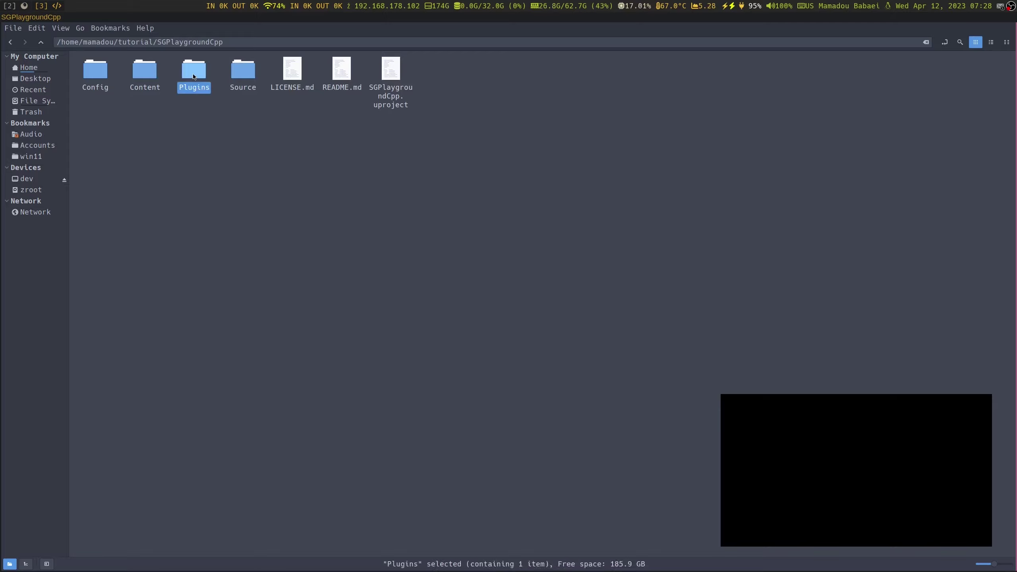
pyautogui.click(103, 91)
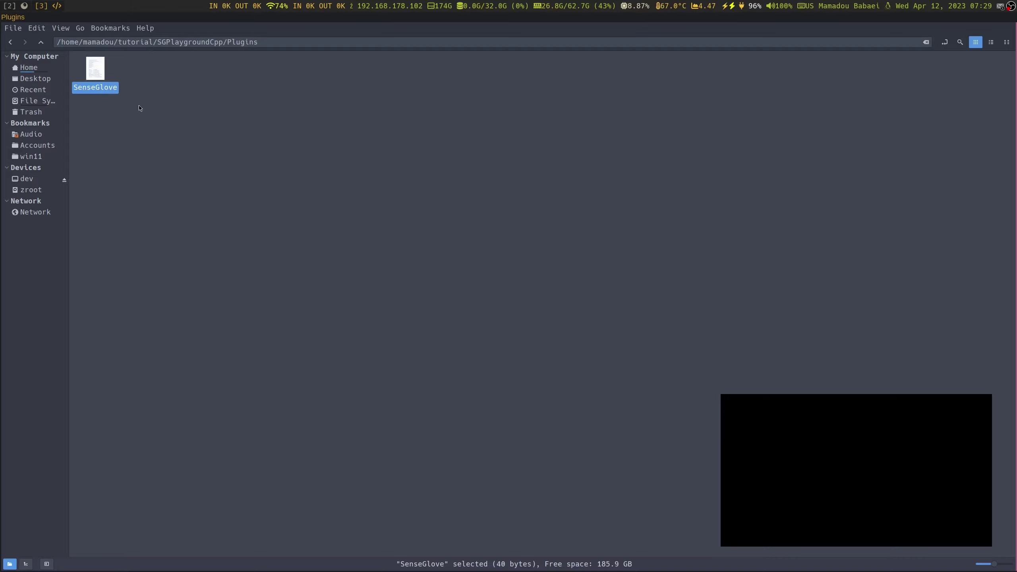
pyautogui.rightClick(101, 90)
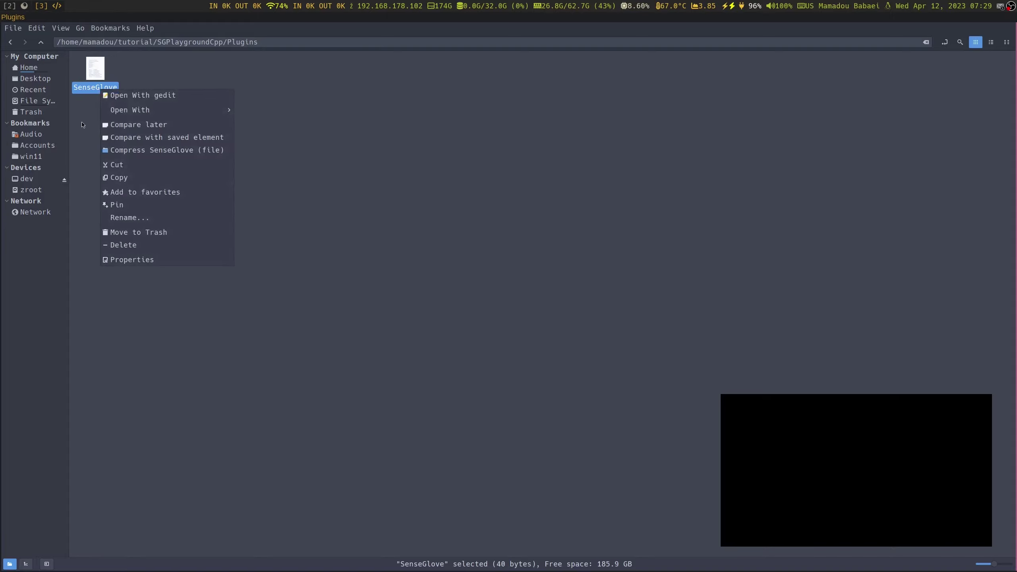
pyautogui.click(89, 88)
pyautogui.hotkey('ctrl', 'w')
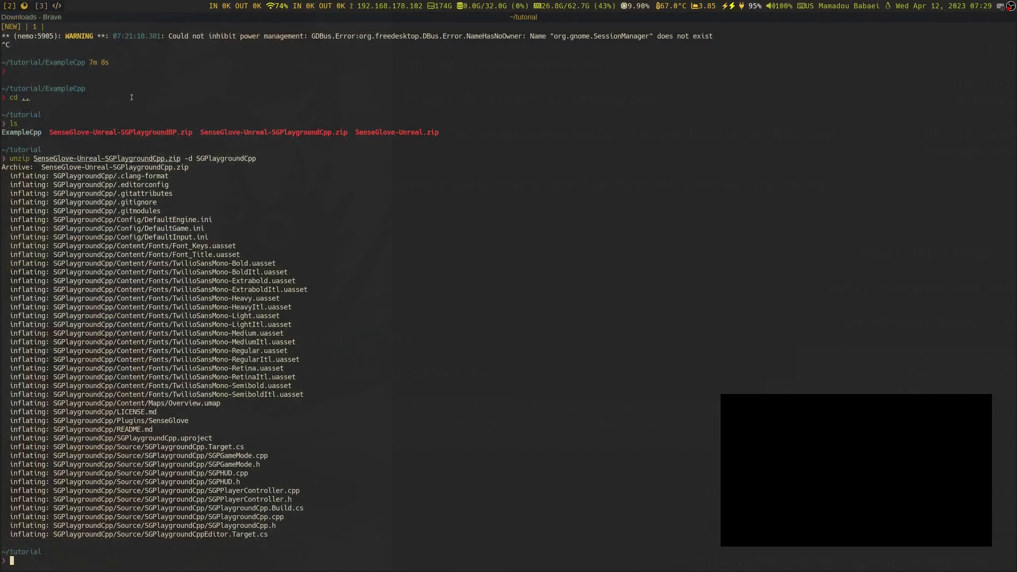
# Open Plugins > SenseGlove in the SGPlaygroundCpp repository page
pyautogui.click(57, 20)
pyautogui.click(192, 30)
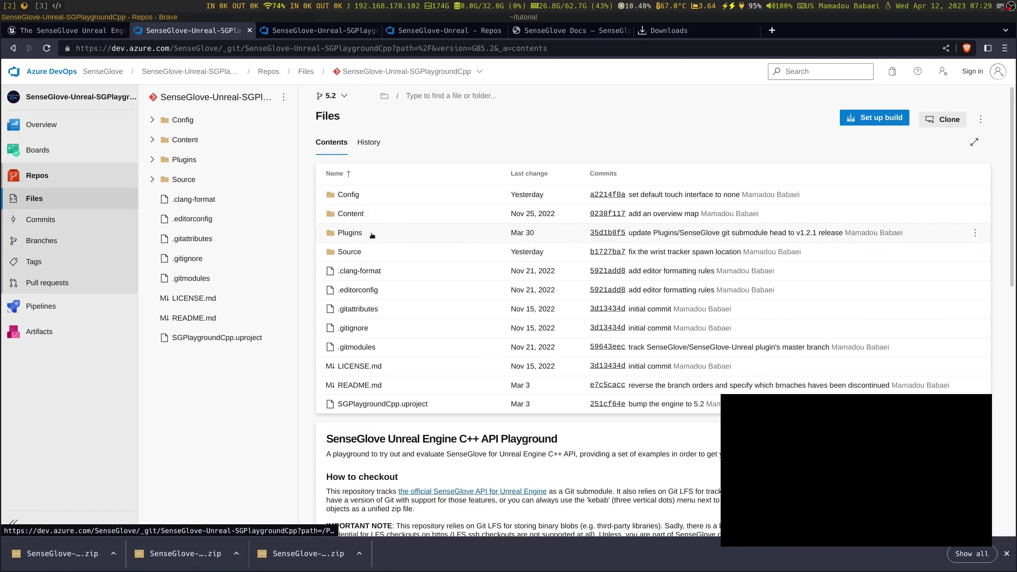
pyautogui.click(351, 232)
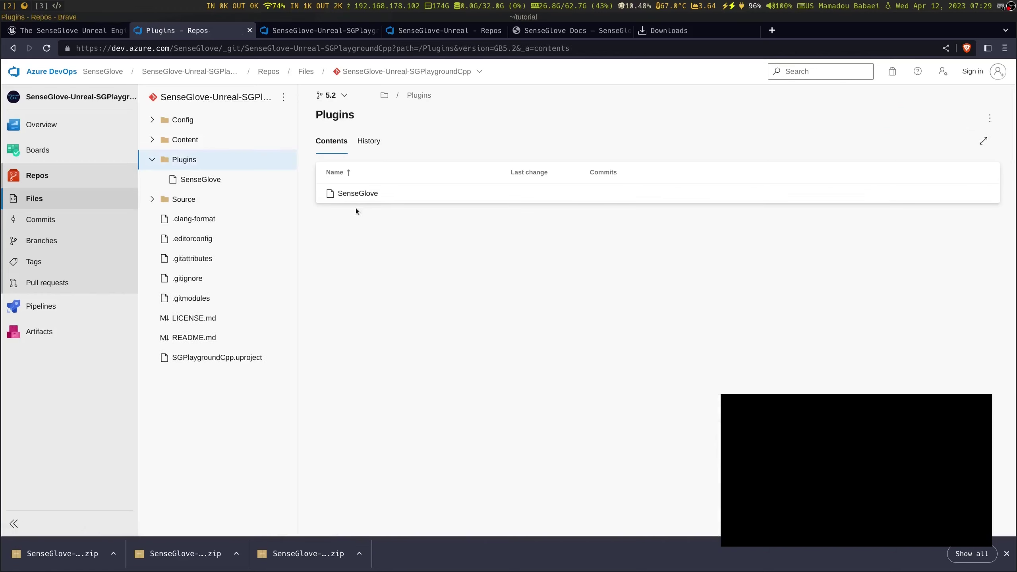
pyautogui.click(356, 196)
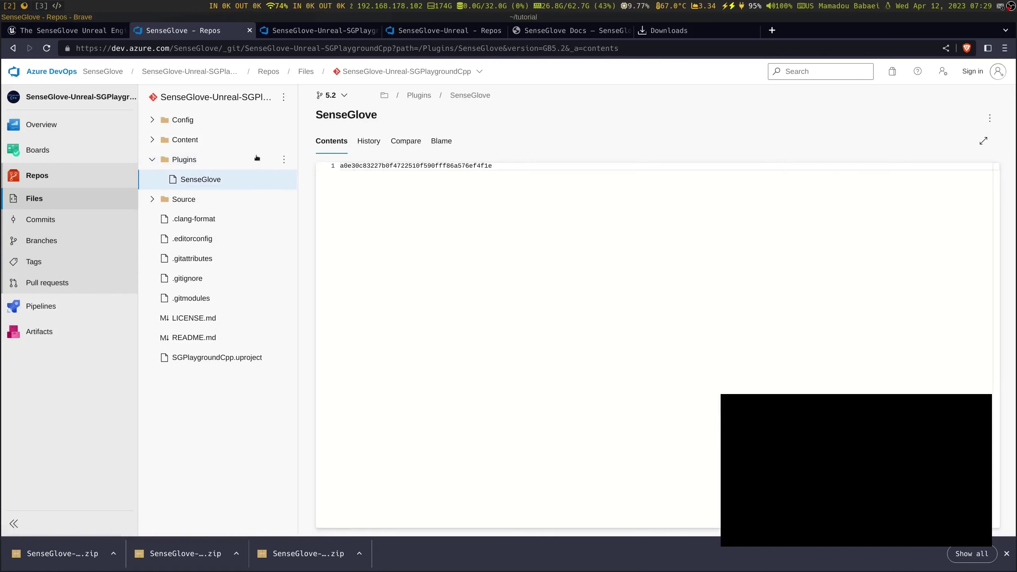
pyautogui.click(13, 48)
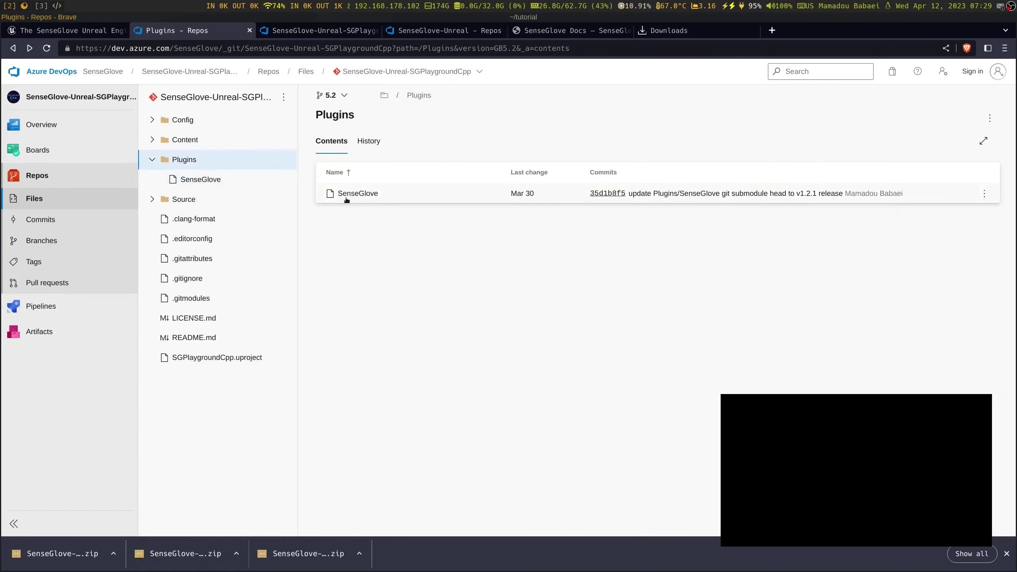
# Compare with the SGPlaygroundBP and SenseGlove-Unreal repos, copying the repo path and checking download options
pyautogui.click(350, 33)
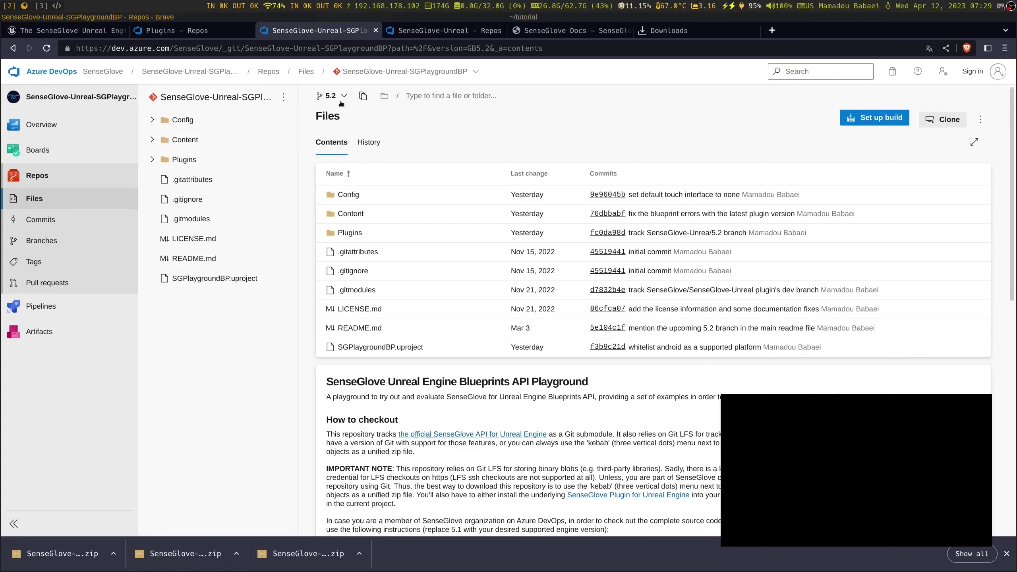
pyautogui.hotkey('ctrl', 'Tab')
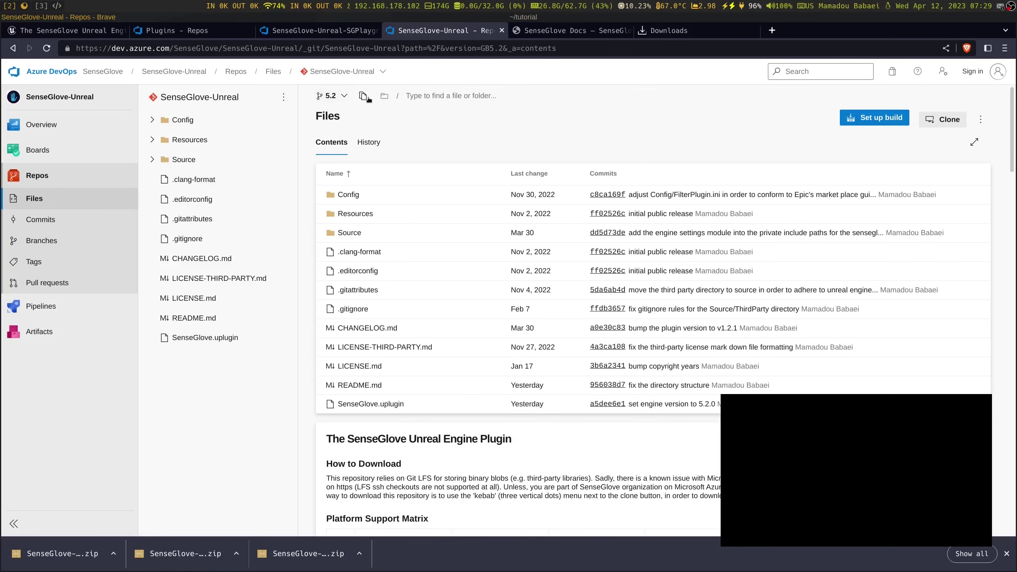
pyautogui.click(363, 96)
pyautogui.click(217, 32)
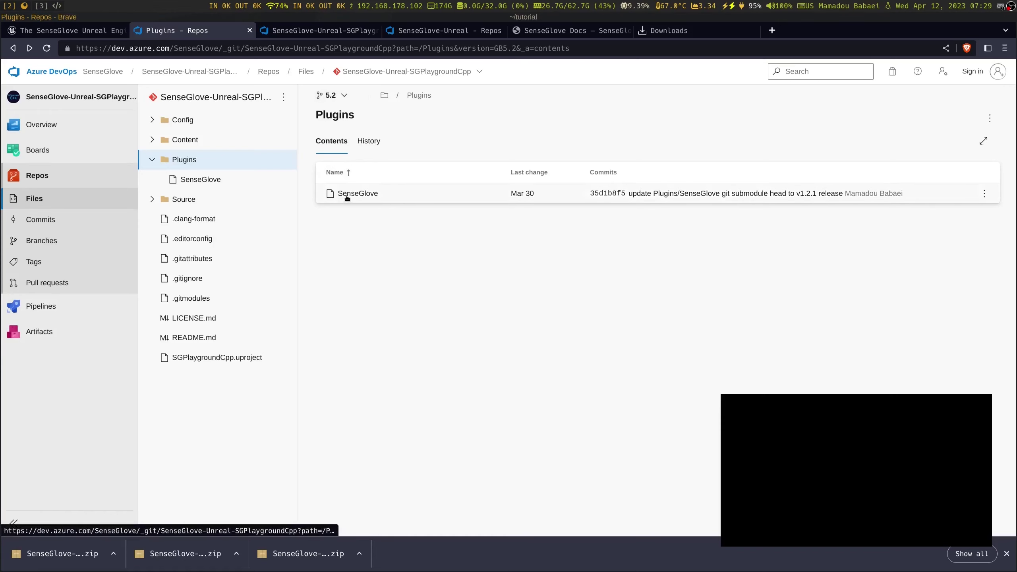
pyautogui.click(443, 31)
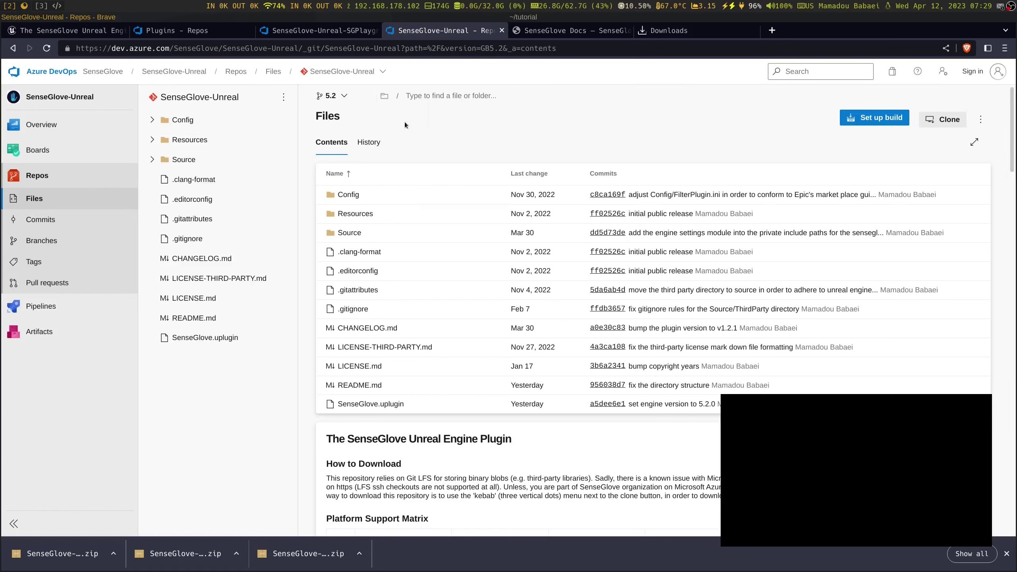
pyautogui.click(211, 34)
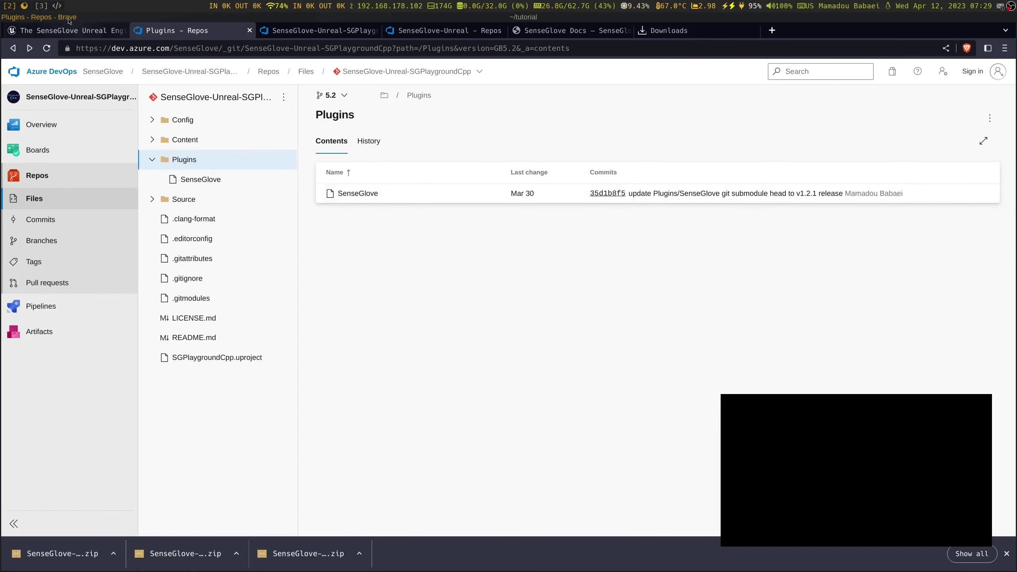
pyautogui.click(989, 120)
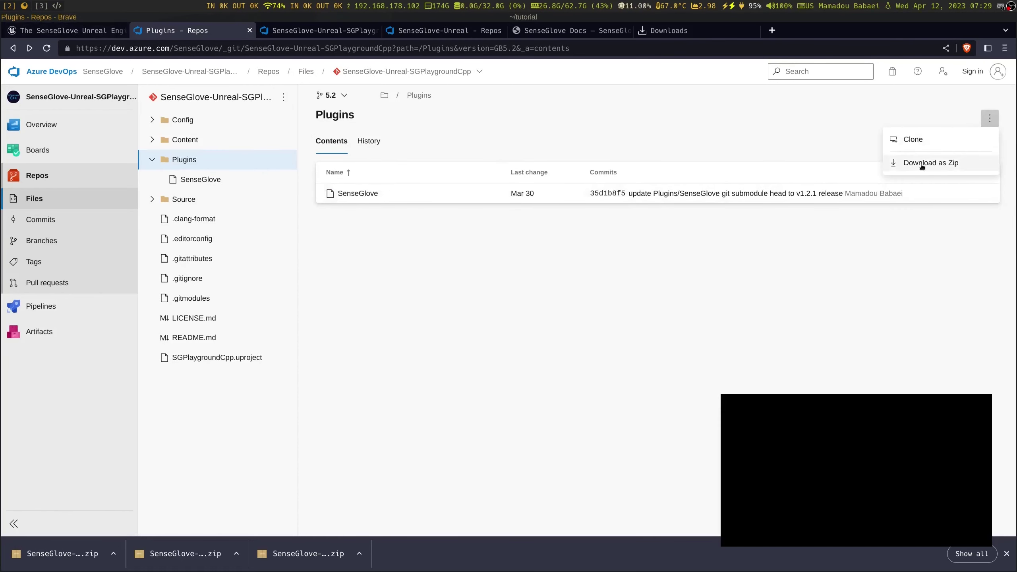
pyautogui.click(935, 165)
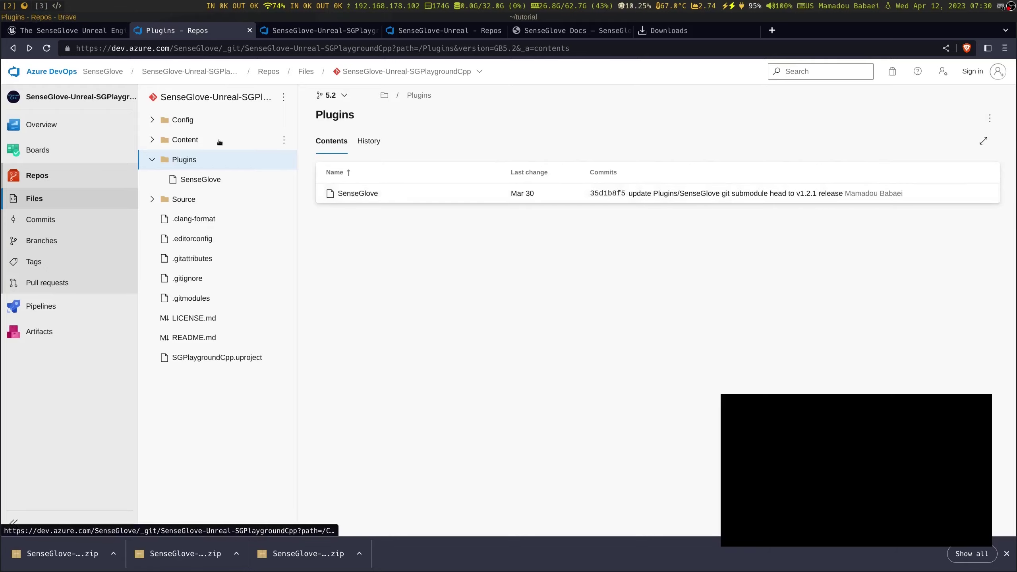
pyautogui.click(45, 5)
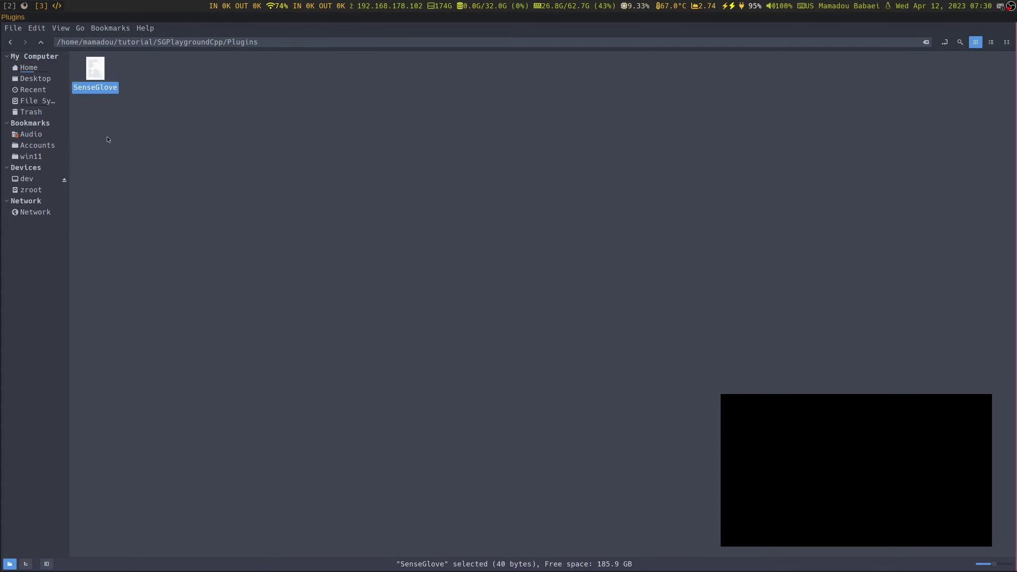
# Delete the SenseGlove file via its context menu, confirm permanent deletion, and close Nemo
pyautogui.rightClick(99, 91)
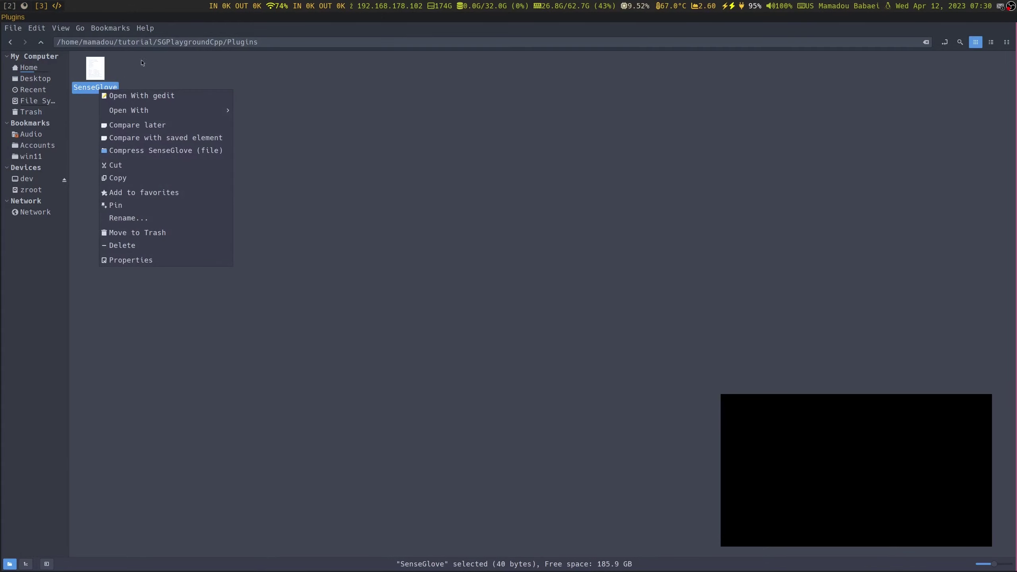
pyautogui.click(92, 107)
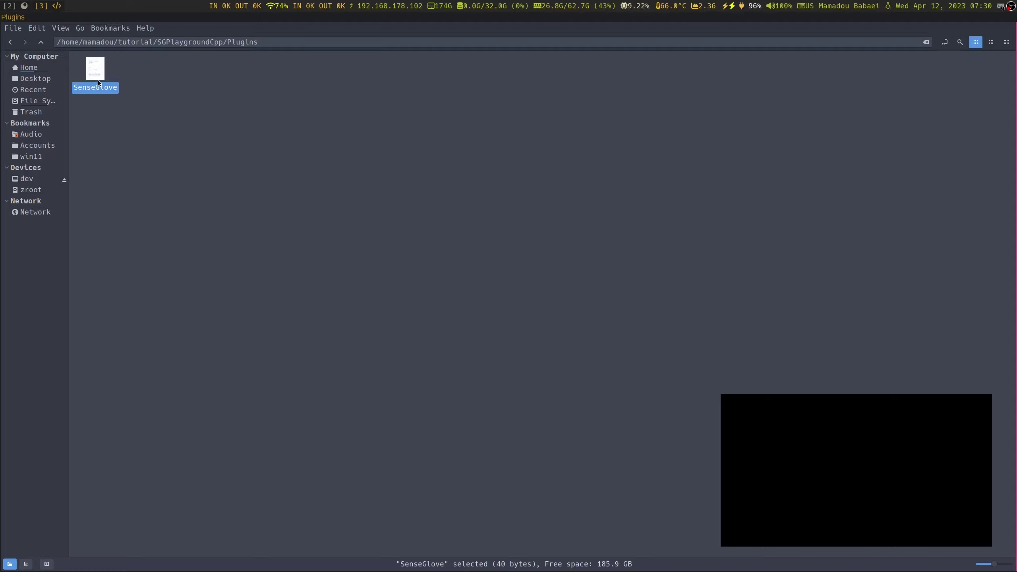
pyautogui.rightClick(99, 81)
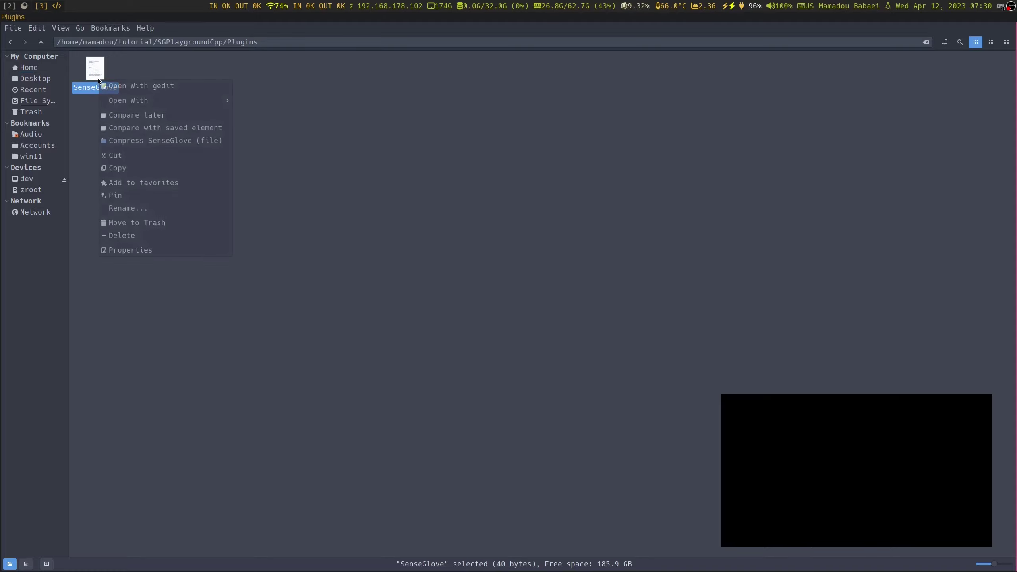
pyautogui.click(142, 235)
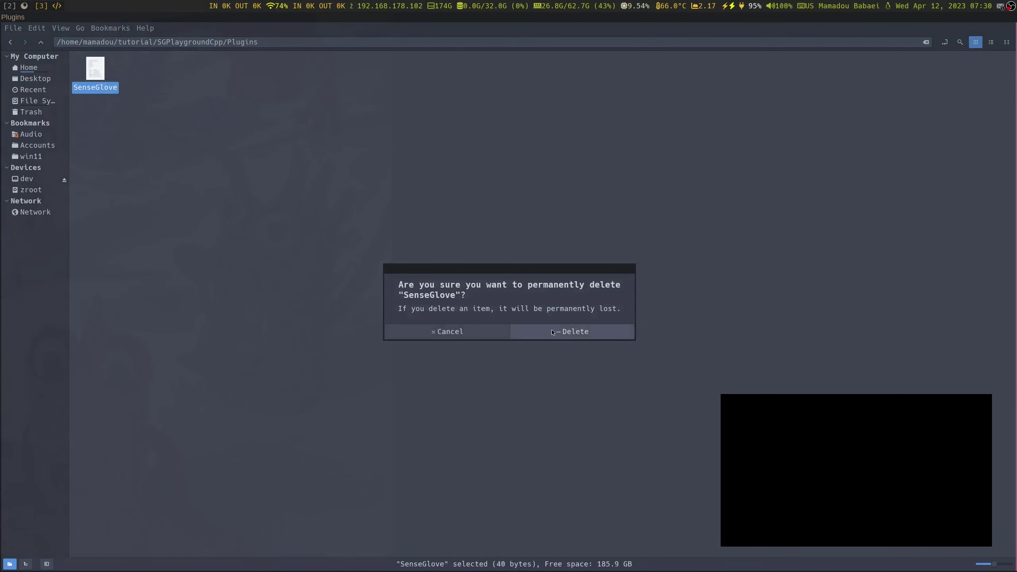
pyautogui.click(573, 332)
pyautogui.hotkey('ctrl', 'w')
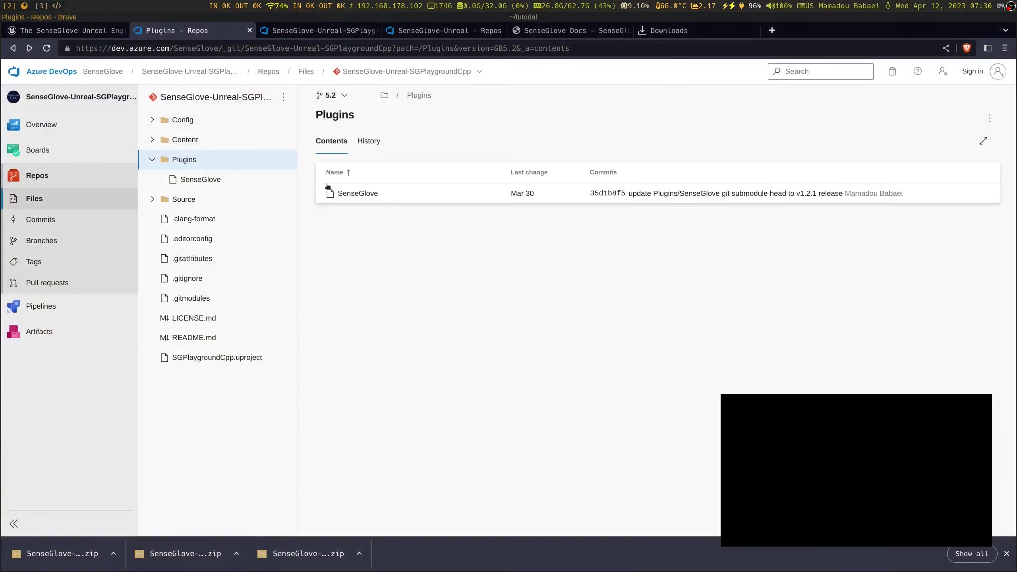
# List tutorial and rerun 'unzip SenseGlove-Unreal.zip -d SenseGlove' from history
pyautogui.click(610, 19)
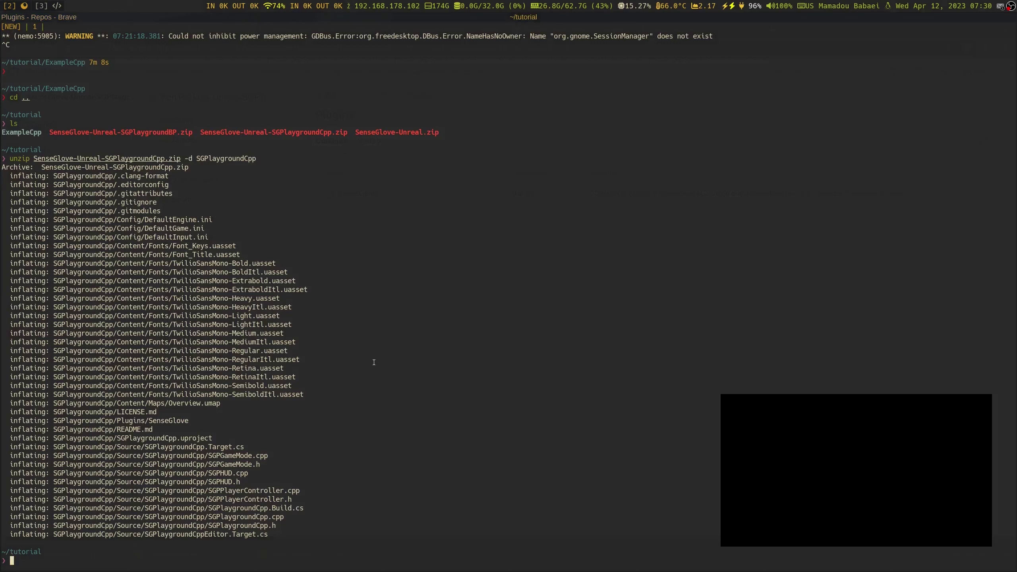
pyautogui.write('ls')
pyautogui.press('Return')
pyautogui.write('unz')
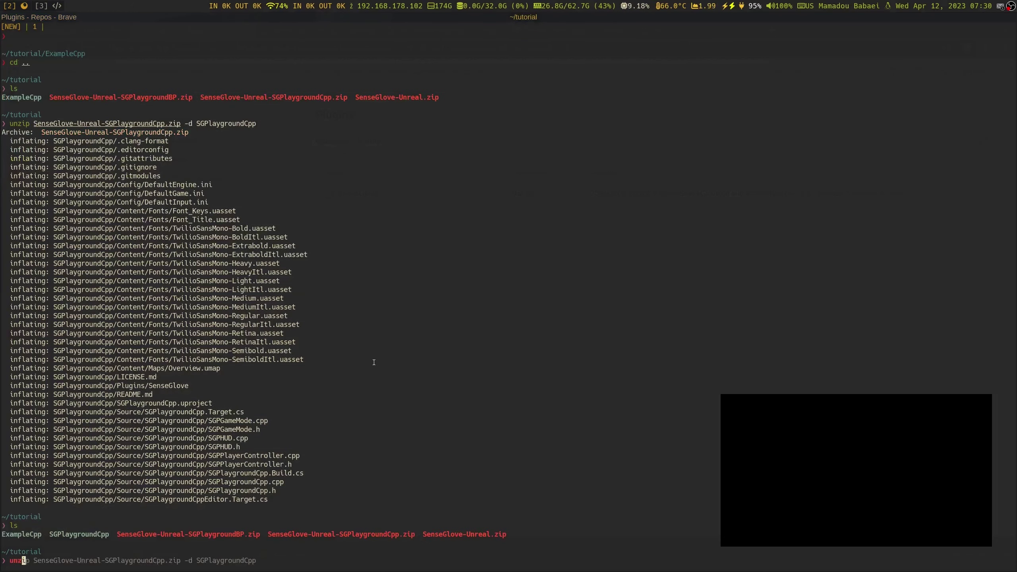
pyautogui.write('ip')
pyautogui.write('n')
pyautogui.press('Up')
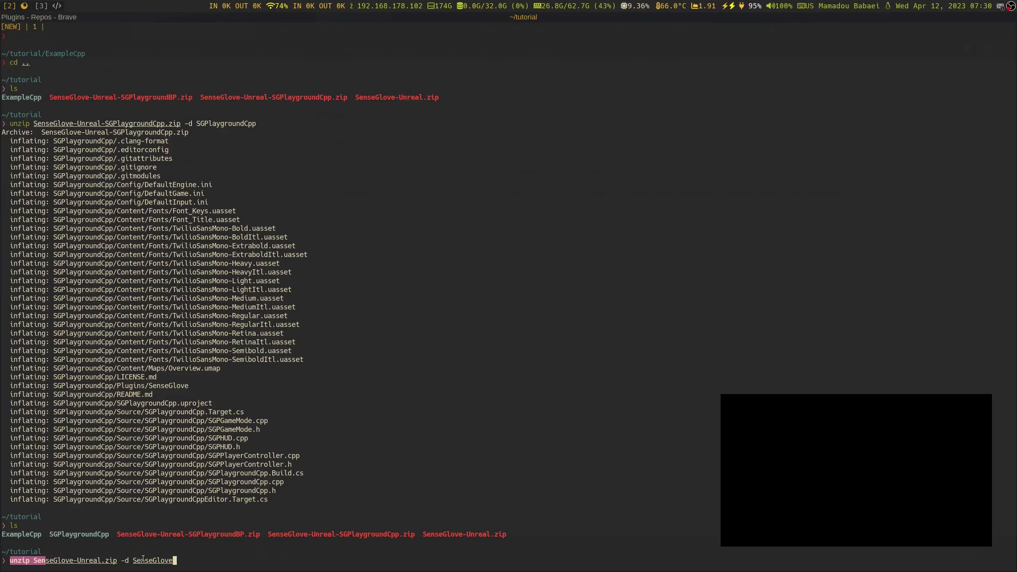
pyautogui.press('Return')
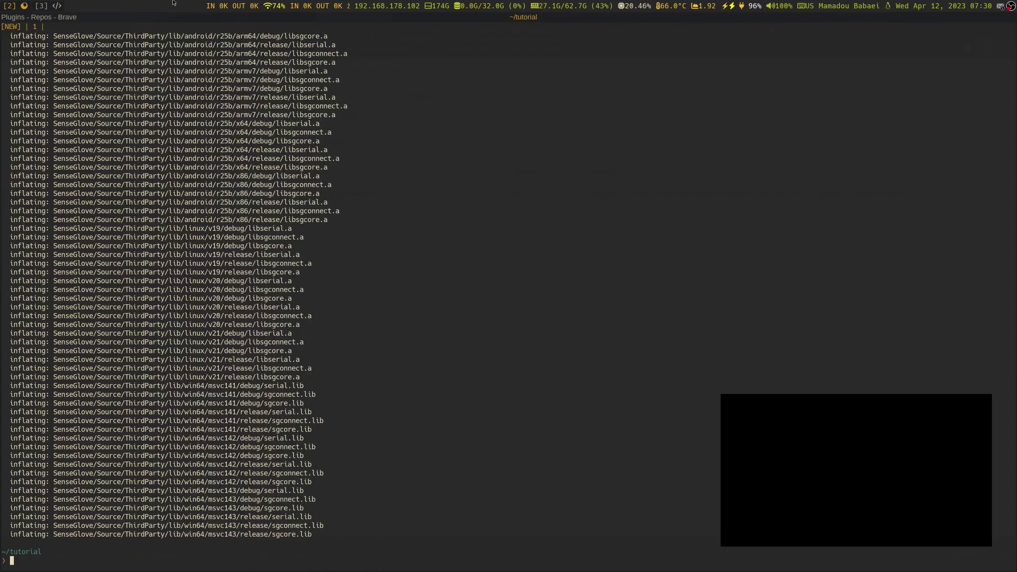
pyautogui.hotkey('alt', 'Tab')
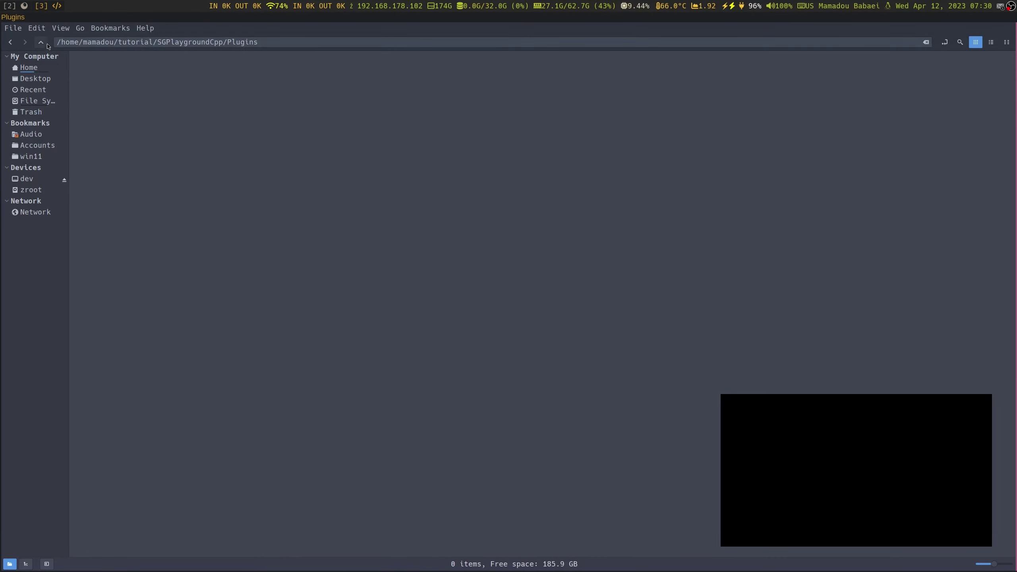
# Cut the extracted SenseGlove folder from the tutorial folder
pyautogui.click(41, 42)
pyautogui.click(41, 41)
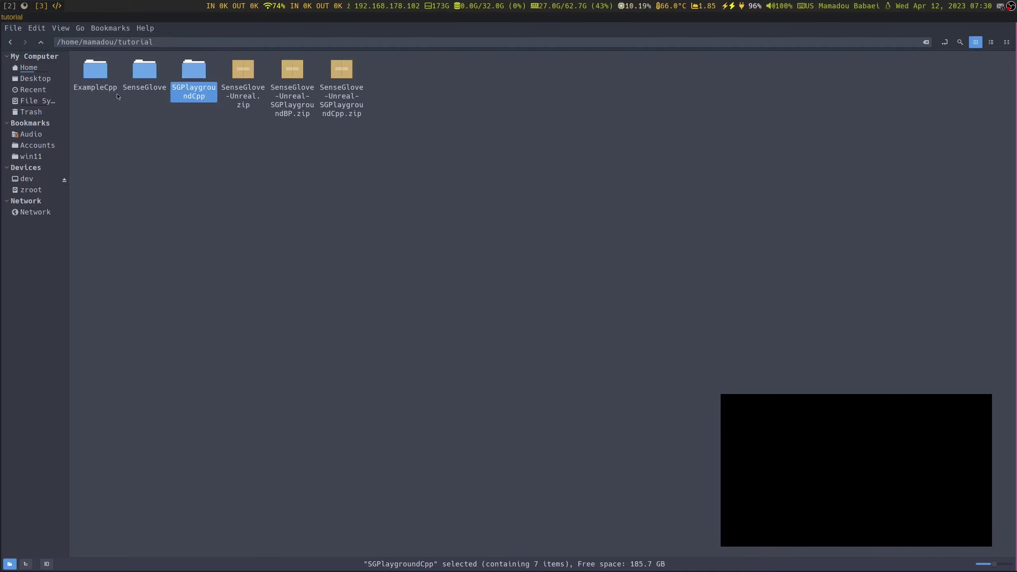
pyautogui.click(145, 72)
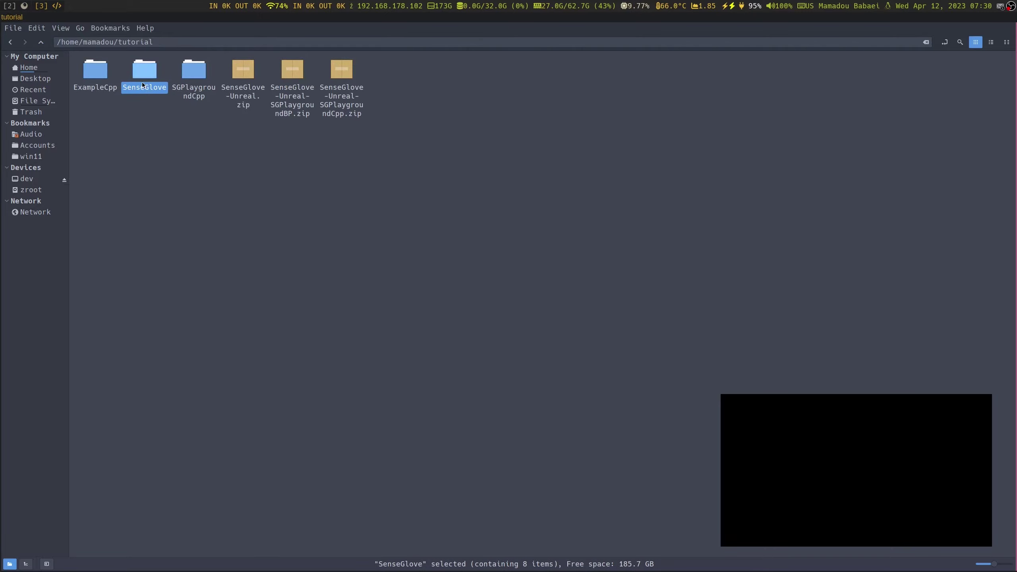
pyautogui.rightClick(148, 83)
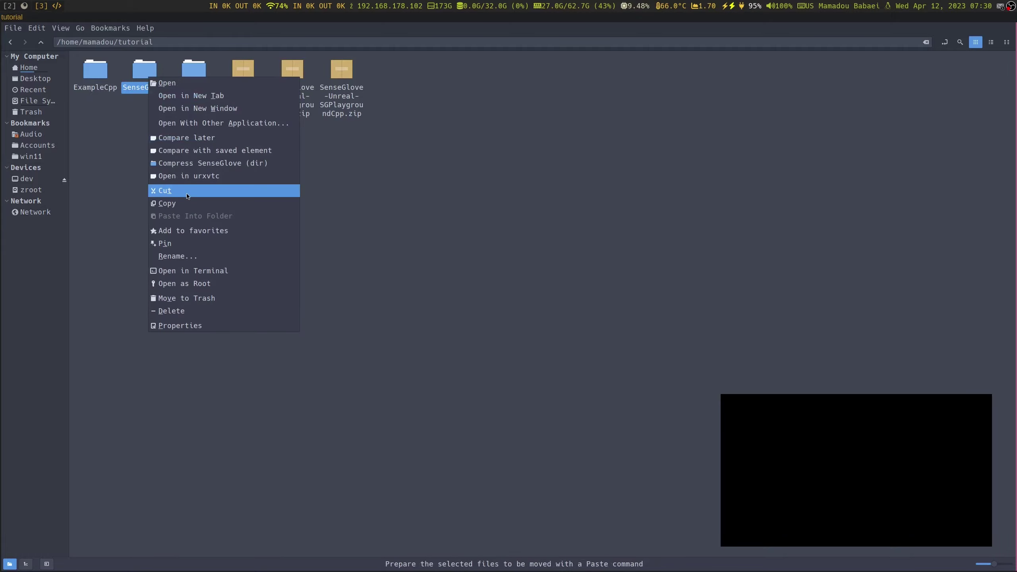
pyautogui.click(165, 191)
# Paste SenseGlove into SGPlaygroundCpp/Plugins and verify its contents
pyautogui.doubleClick(194, 71)
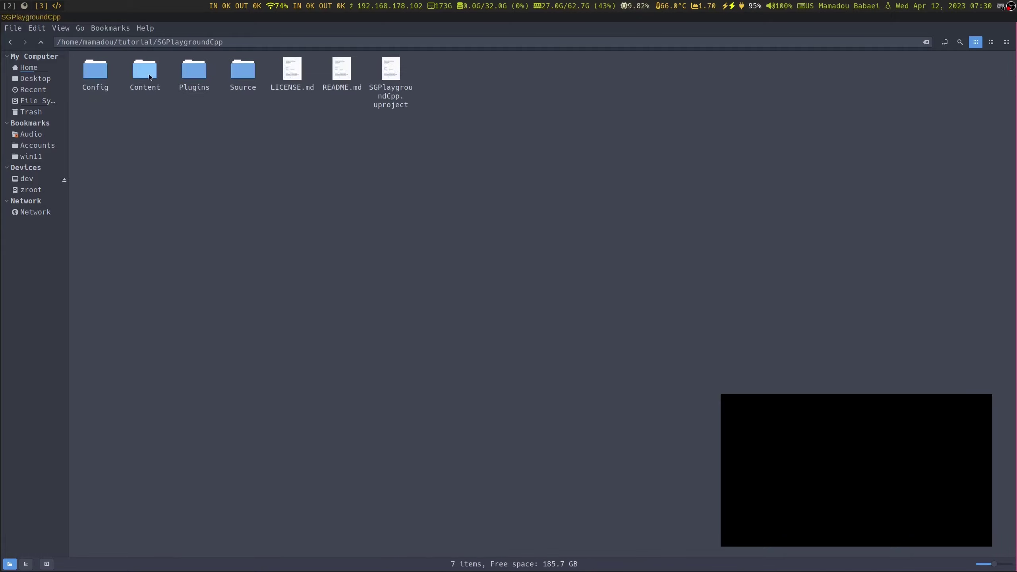
pyautogui.doubleClick(194, 71)
pyautogui.rightClick(123, 84)
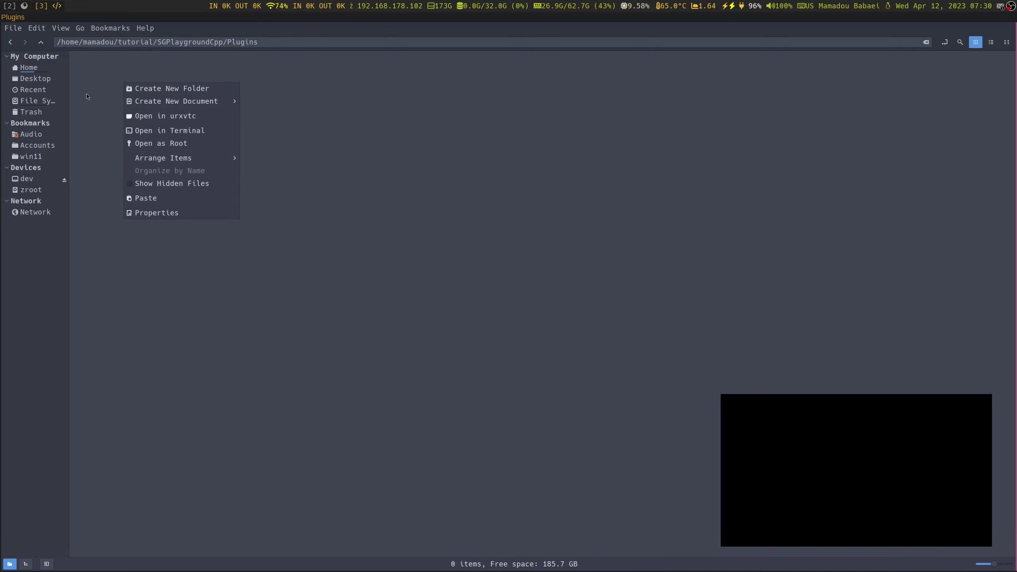
pyautogui.click(151, 200)
pyautogui.click(103, 126)
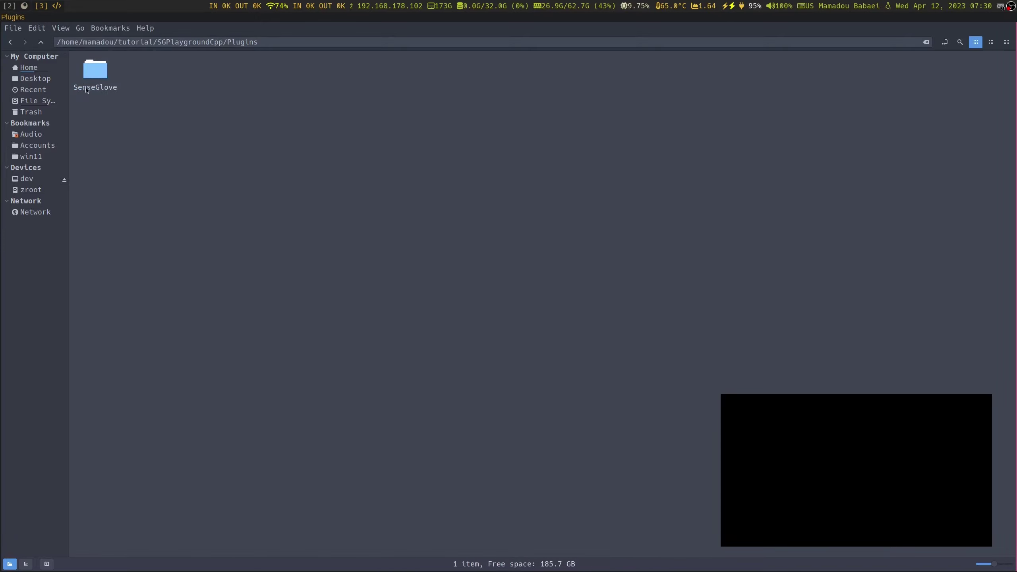
pyautogui.doubleClick(98, 77)
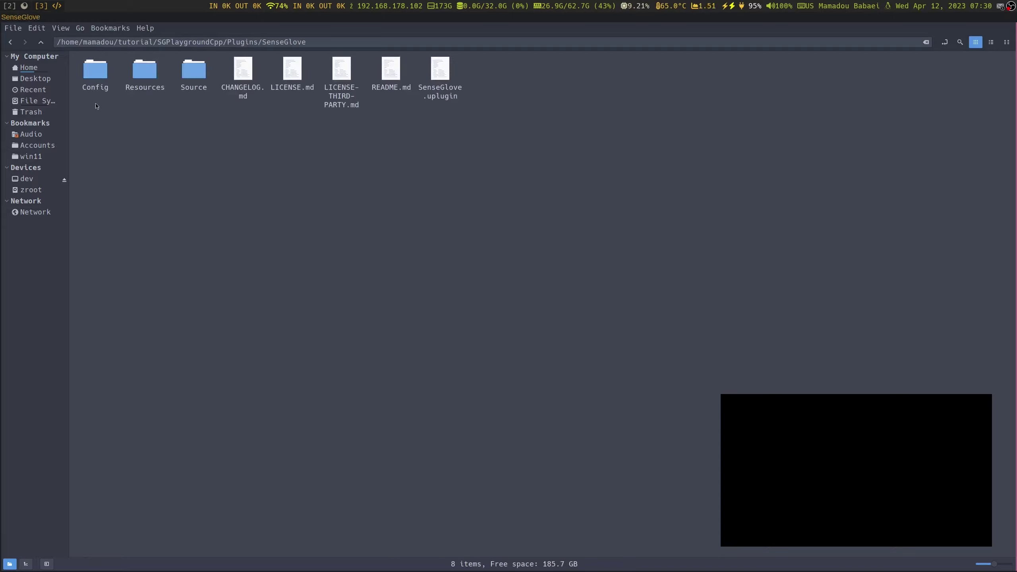
pyautogui.click(40, 42)
pyautogui.click(41, 42)
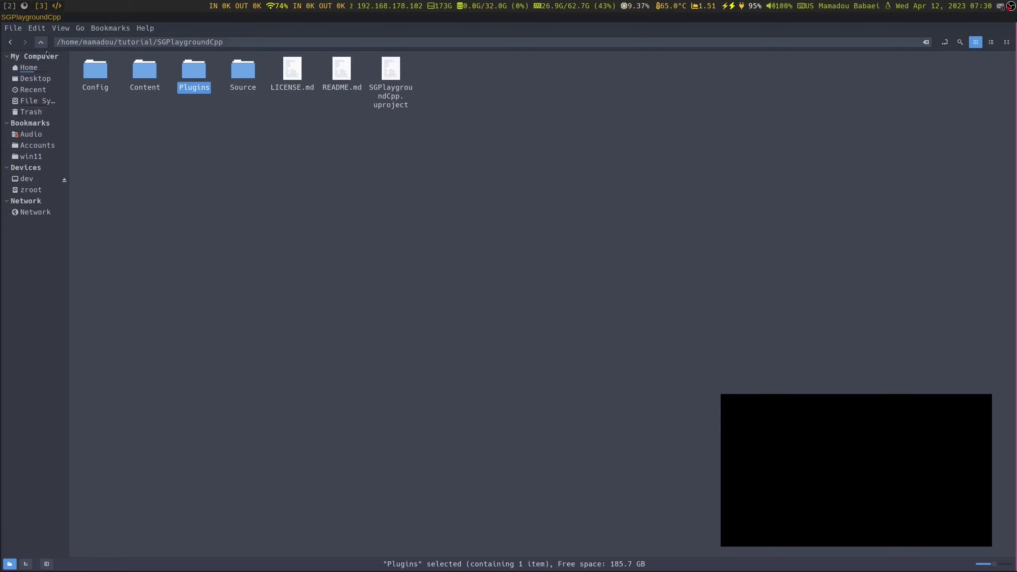
pyautogui.click(161, 135)
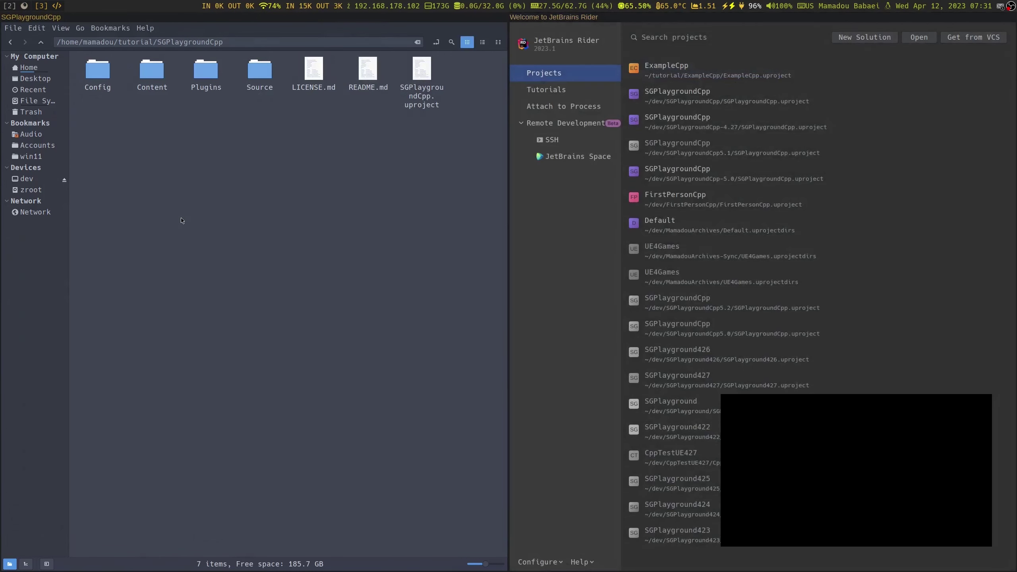
# Launch Rider and open tutorial/SGPlaygroundCpp/SGPlaygroundCpp.uproject as a trusted solution
pyautogui.press('super+shift+q')
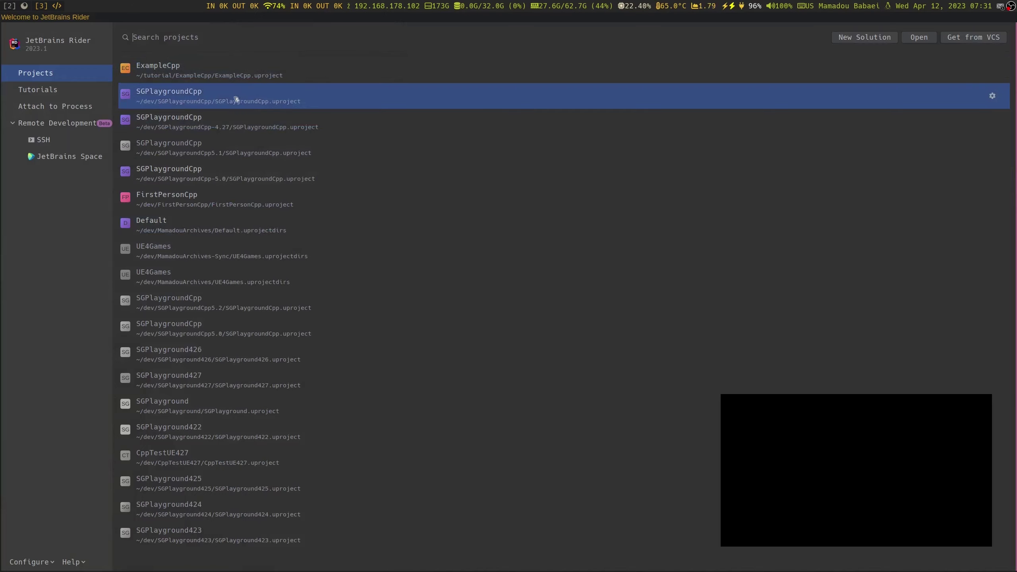
pyautogui.click(919, 37)
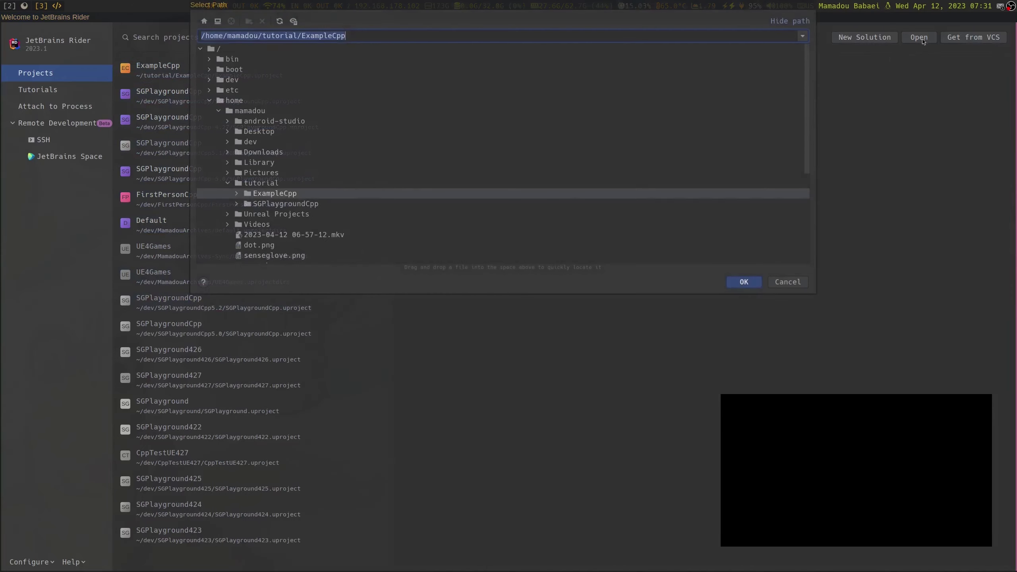
pyautogui.doubleClick(274, 204)
pyautogui.scroll(-3, 298, 219)
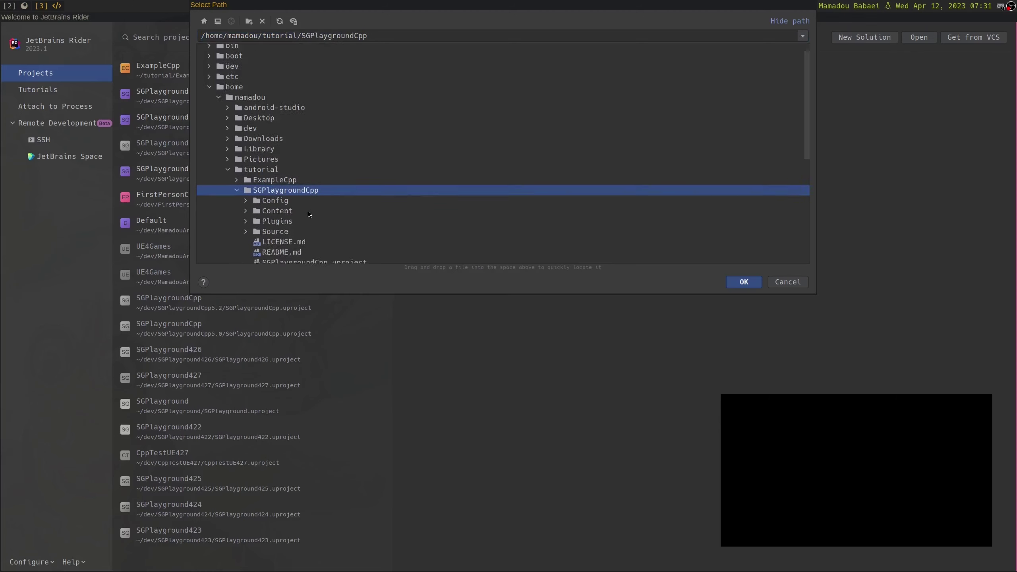
pyautogui.click(303, 217)
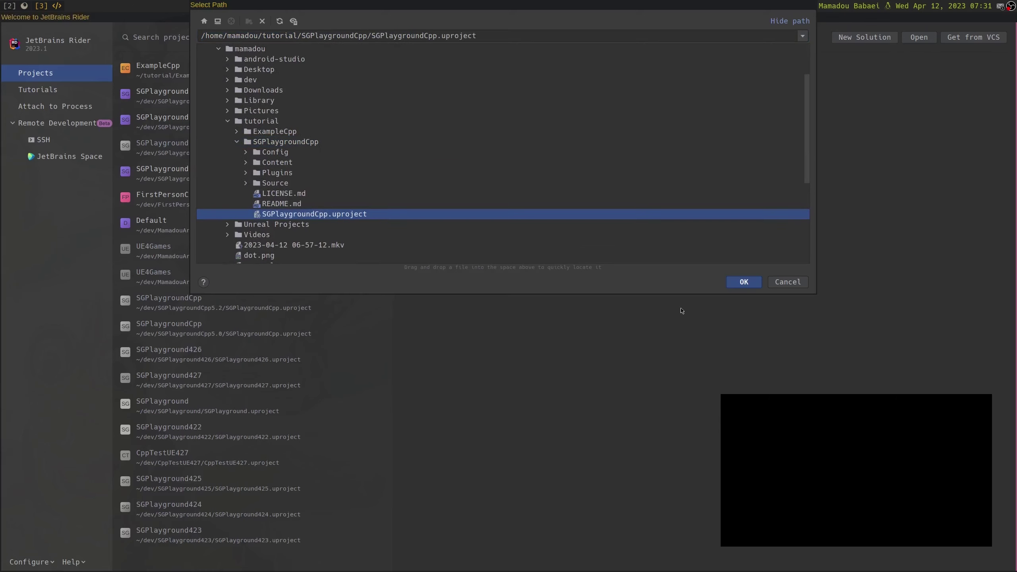
pyautogui.click(741, 285)
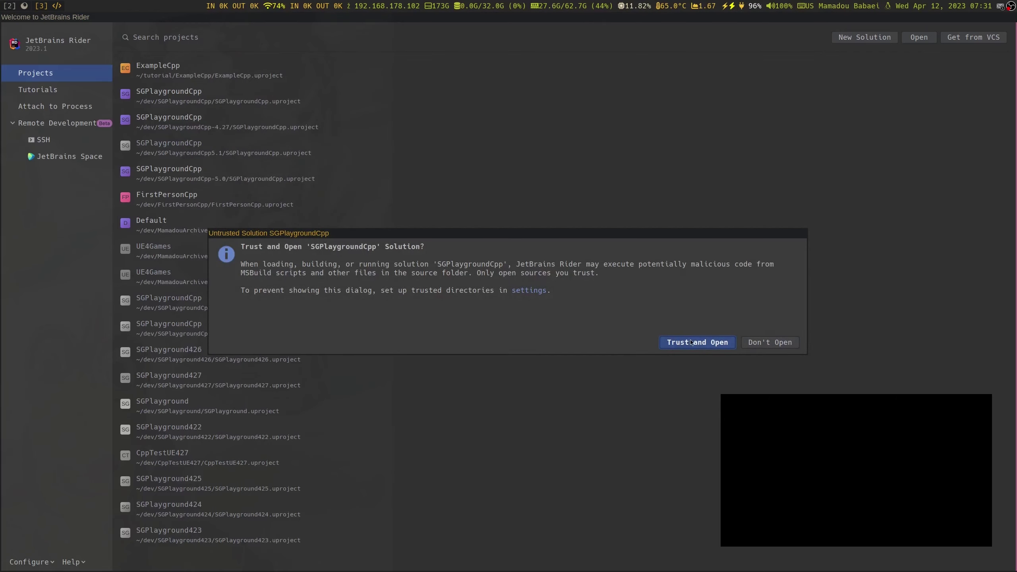
pyautogui.click(691, 343)
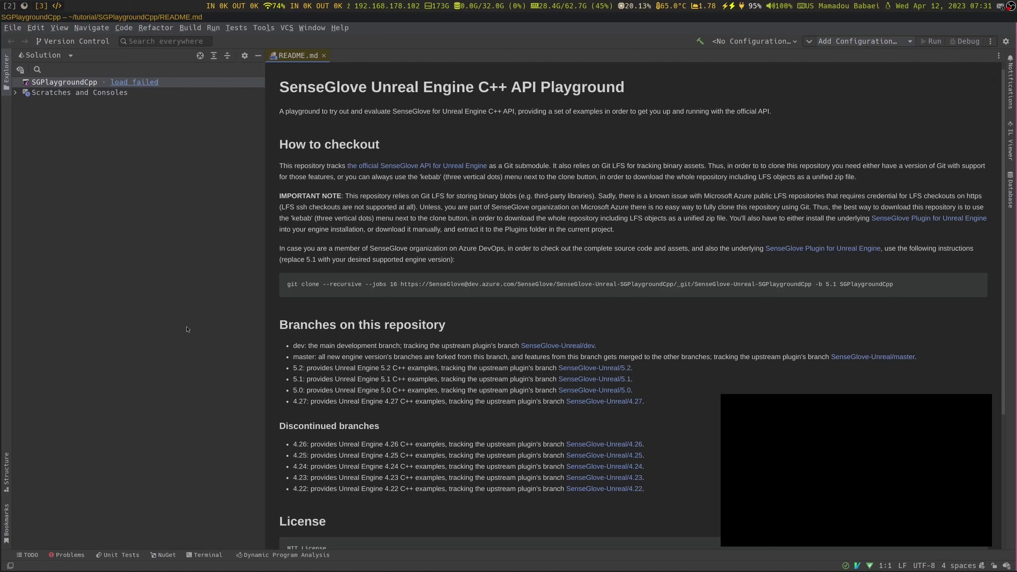
# Open the SGPlaygroundCpp load-failure details: Rider can't locate the project's Unreal Engine. Then return to the terminal
pyautogui.click(137, 83)
pyautogui.click(136, 84)
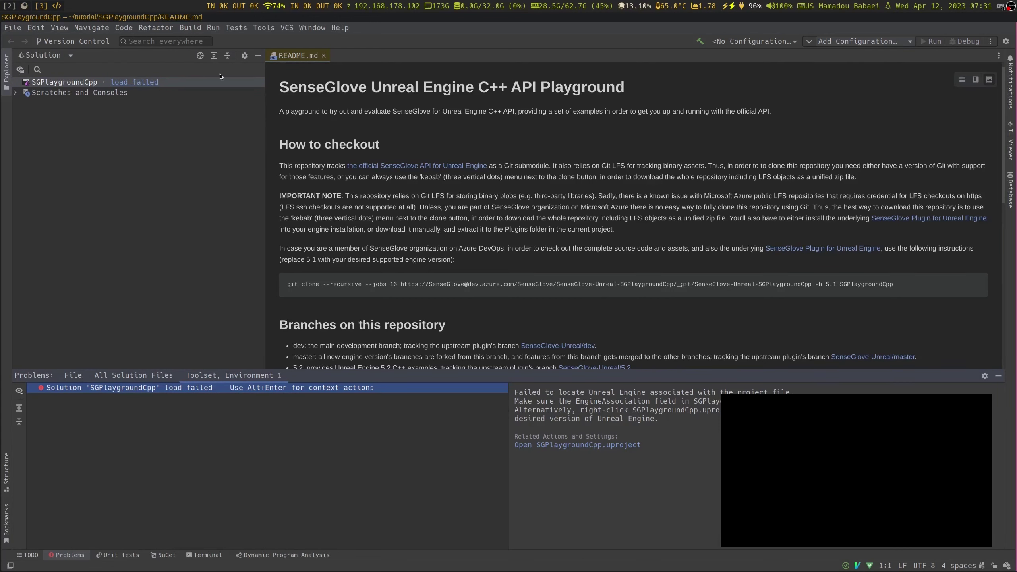
pyautogui.click(21, 6)
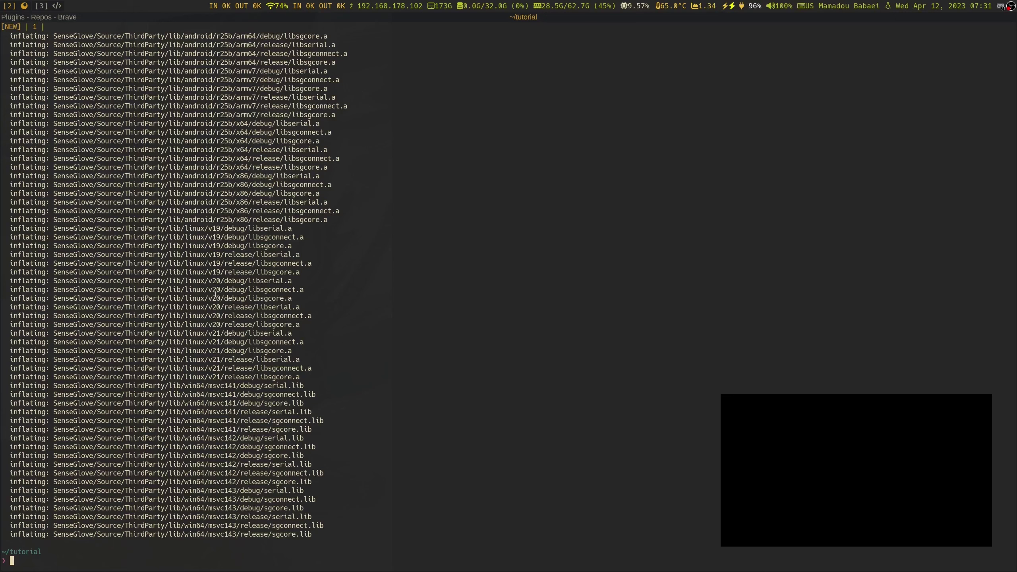
# List the tutorial folder, change into SGPlaygroundCpp and list its contents
pyautogui.write('ls')
pyautogui.press('Return')
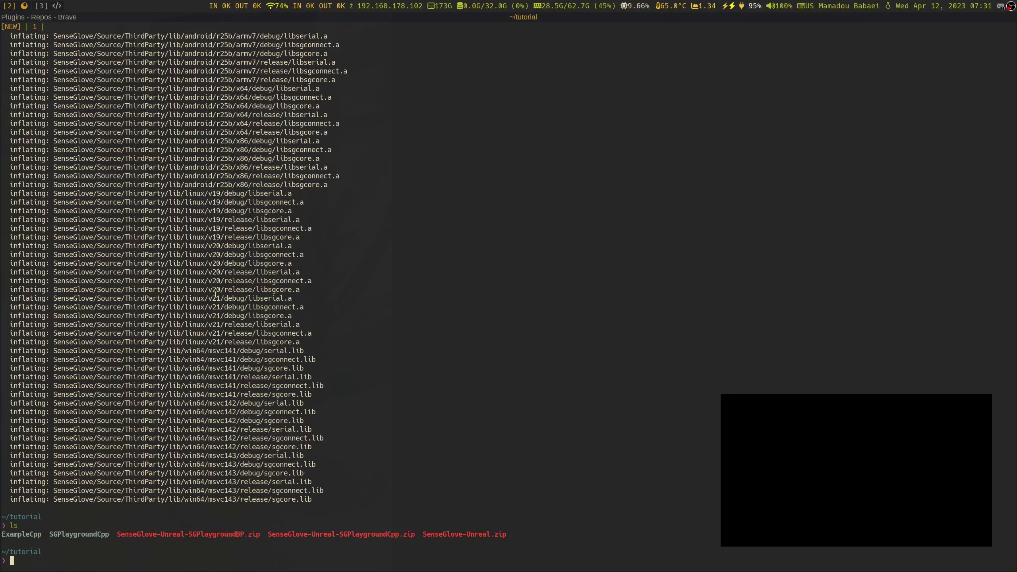
pyautogui.write('cd SGpl')
pyautogui.press('Tab')
pyautogui.press('Return')
pyautogui.write('ls')
pyautogui.press('Return')
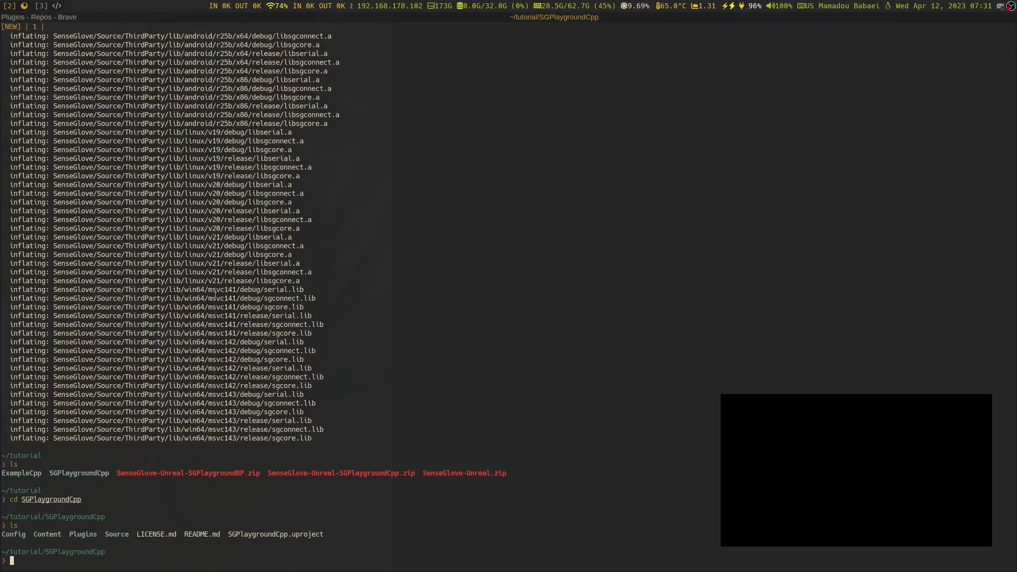
# Open SGPlaygroundCpp.uproject in nvim
pyautogui.write('nvim SGP')
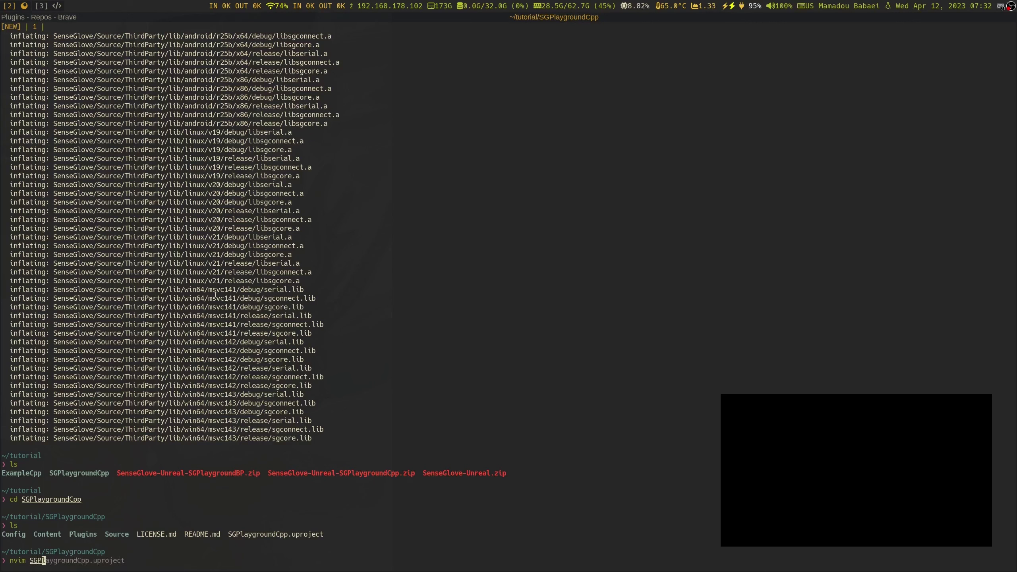
pyautogui.press('Tab')
pyautogui.press('Return')
# Inspect the EngineAssociation value "5.2" on line 3 of the uproject
pyautogui.press('j')
pyautogui.press('j')
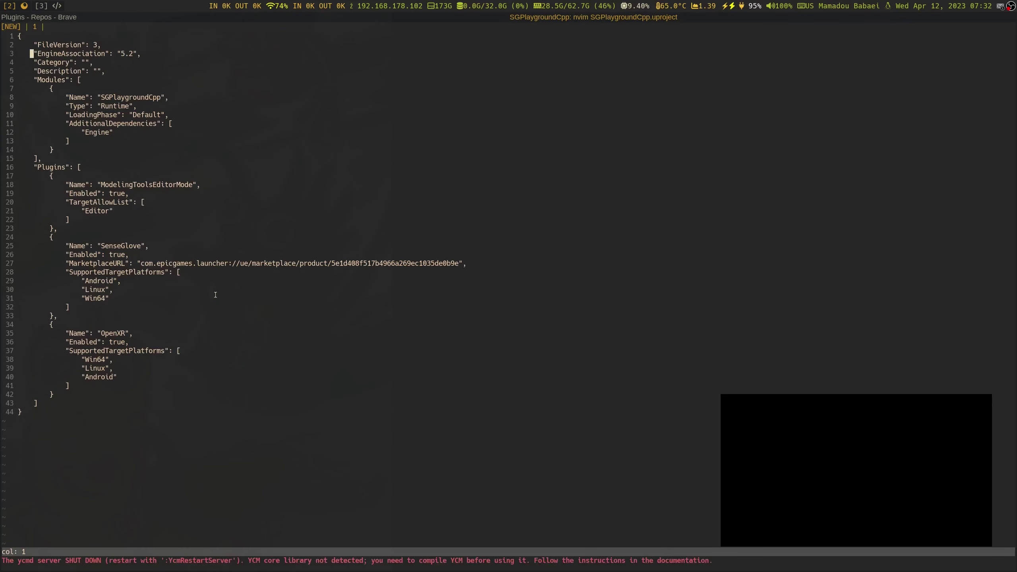
pyautogui.press('l')
pyautogui.press('l')
pyautogui.press('l')
pyautogui.press('l')
pyautogui.press('l')
pyautogui.press('l')
pyautogui.press('l')
pyautogui.press('l')
pyautogui.press('l')
pyautogui.press('l')
pyautogui.press('l')
pyautogui.press('l')
pyautogui.press('l')
pyautogui.press('l')
pyautogui.press('l')
pyautogui.press('l')
pyautogui.press('l')
pyautogui.press('l')
pyautogui.press('l')
pyautogui.press('l')
pyautogui.press('h')
pyautogui.press('i')
pyautogui.press('Right')
pyautogui.press('Right')
pyautogui.press('Right')
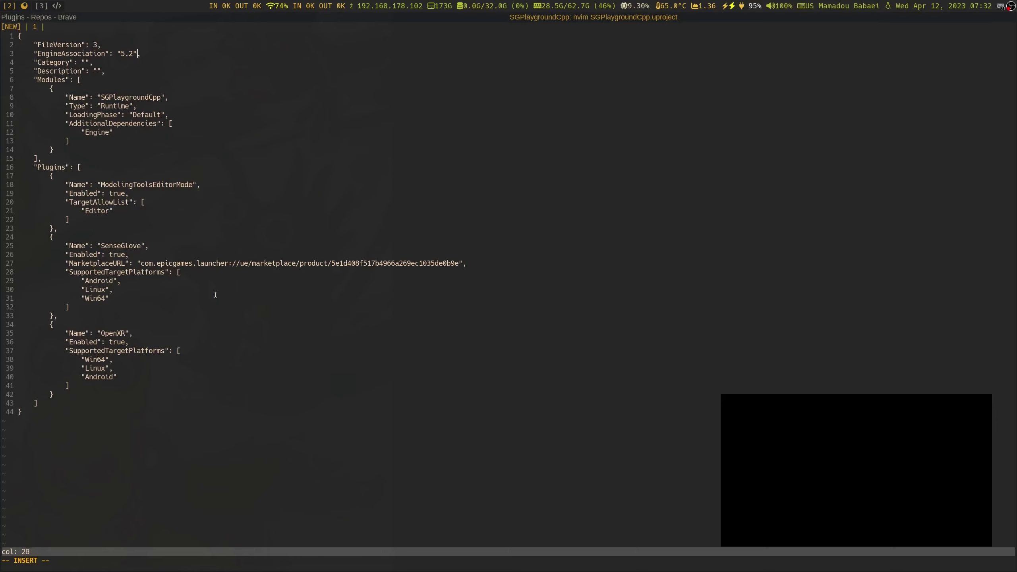
pyautogui.press('Right')
pyautogui.press('Right')
pyautogui.press('Left')
pyautogui.press('Left')
pyautogui.press('Left')
pyautogui.press('Left')
pyautogui.press('Left')
pyautogui.press('Left')
pyautogui.press('Left')
pyautogui.press('Left')
pyautogui.press('Left')
pyautogui.press('Left')
pyautogui.press('Left')
pyautogui.press('Left')
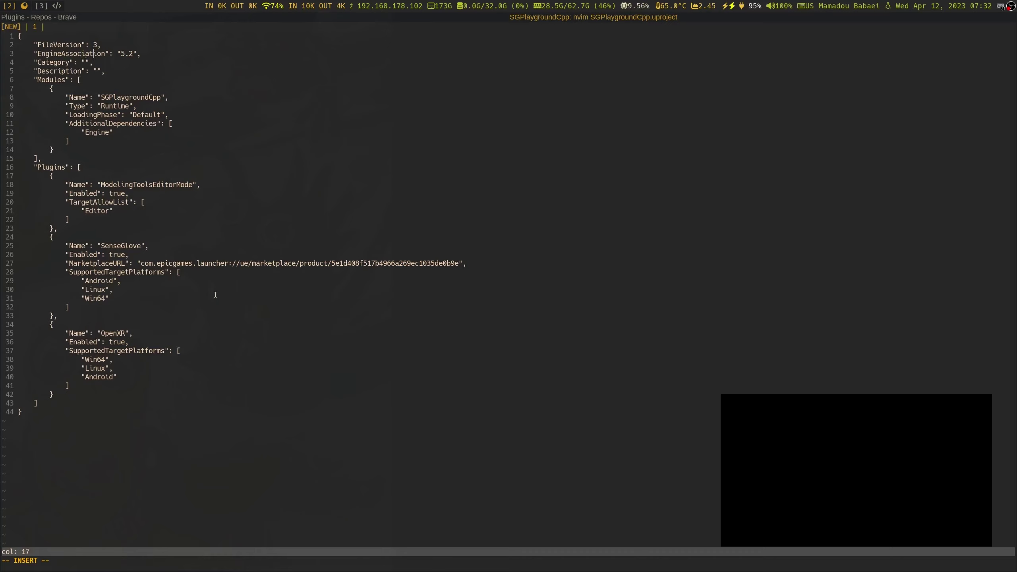
pyautogui.press('Right')
pyautogui.press('Right')
pyautogui.press('Right')
pyautogui.press('Right')
pyautogui.press('Right')
pyautogui.press('Right')
pyautogui.press('Right')
pyautogui.press('Right')
pyautogui.press('Right')
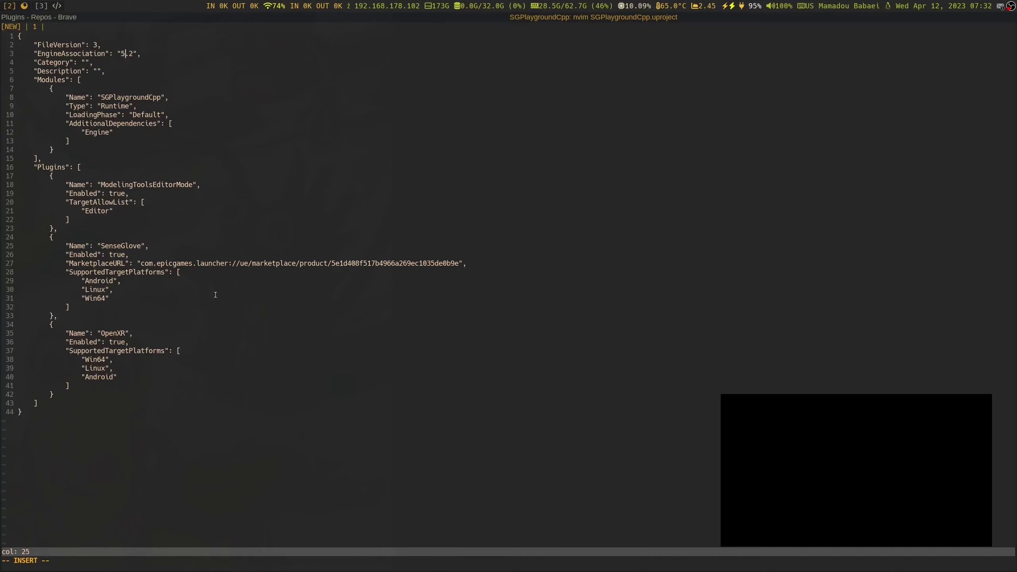
pyautogui.press('Left')
pyautogui.press('Left')
pyautogui.press('Left')
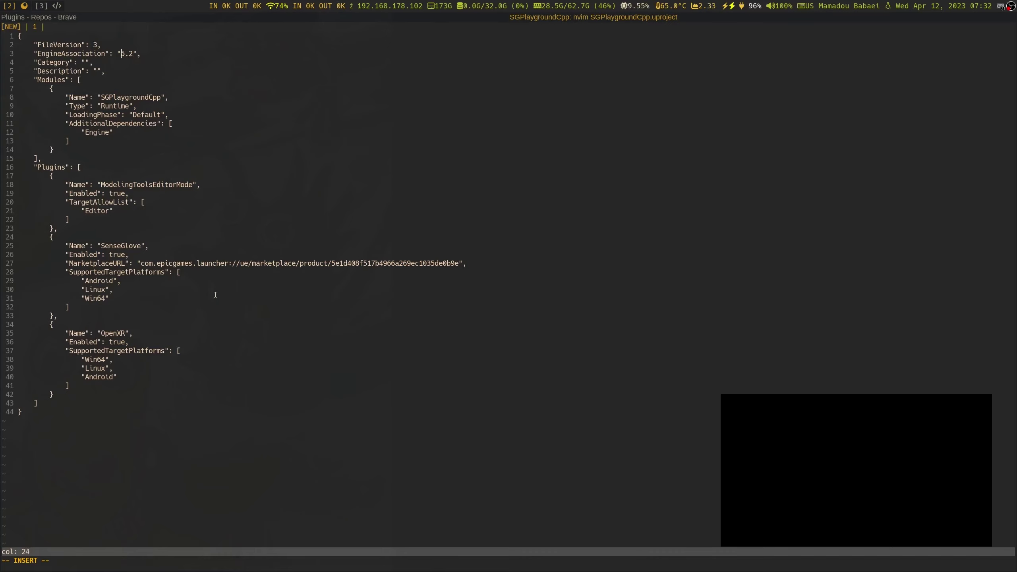
pyautogui.press('Right')
# Save and quit Neovim with :wq, then recall the nvim command at the prompt
pyautogui.press('Escape')
pyautogui.write(':wq')
pyautogui.press('Return')
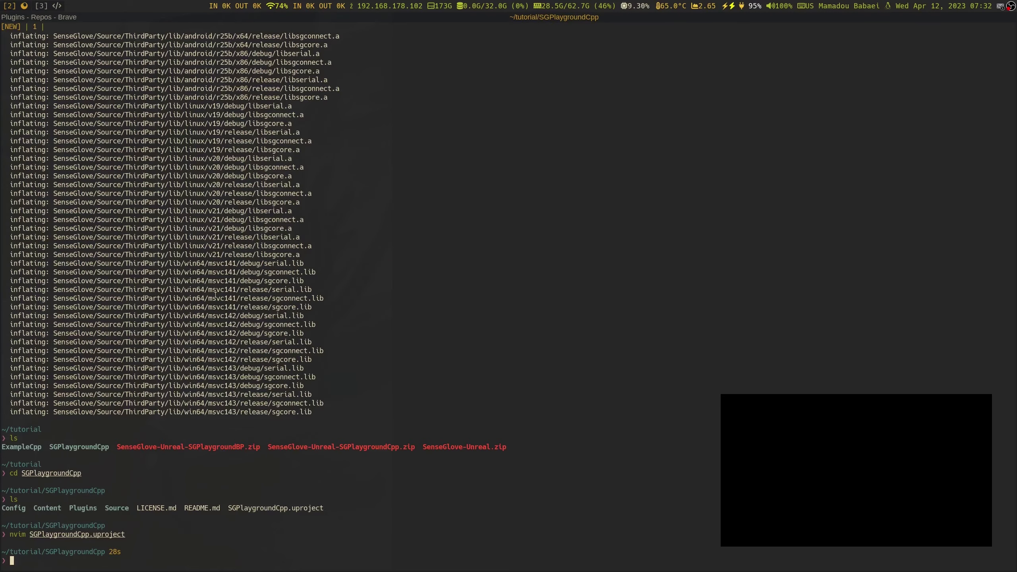
pyautogui.press('Up')
pyautogui.press('Home')
pyautogui.press('Right')
pyautogui.press('Right')
pyautogui.press('Right')
pyautogui.press('Right')
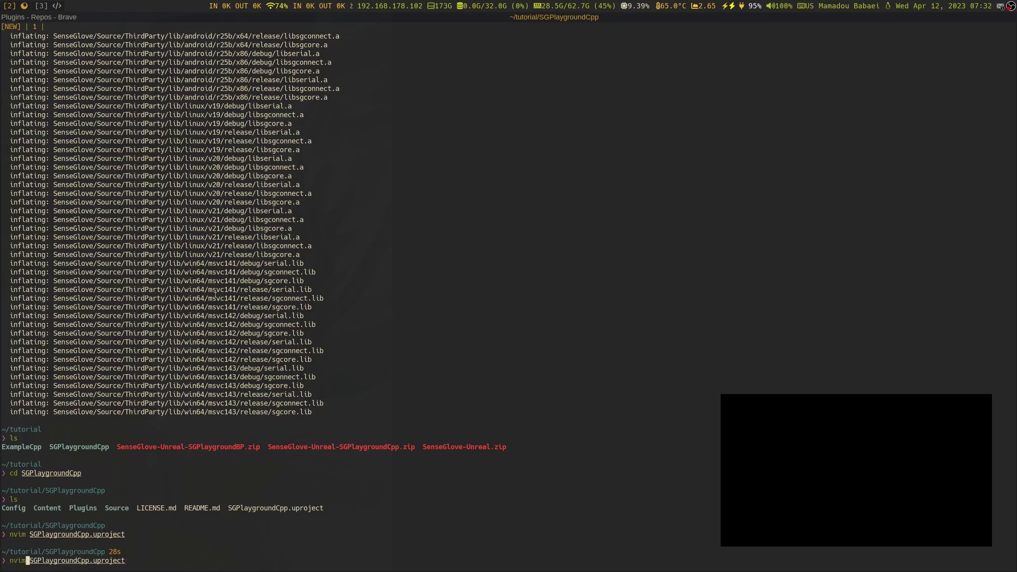
# Print SGPlaygroundCpp.uproject with cat, then enter nvim ~/.config/Epic/UnrealEngine/Install.ini
pyautogui.press('BackSpace')
pyautogui.press('BackSpace')
pyautogui.press('BackSpace')
pyautogui.write('cat')
pyautogui.press('Return')
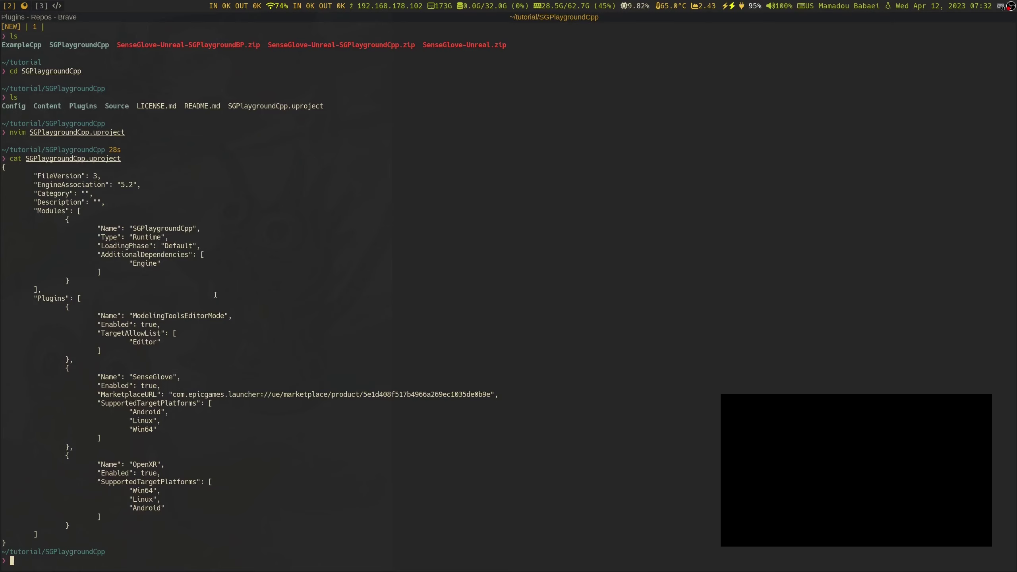
pyautogui.write('nvim ~/.config/E')
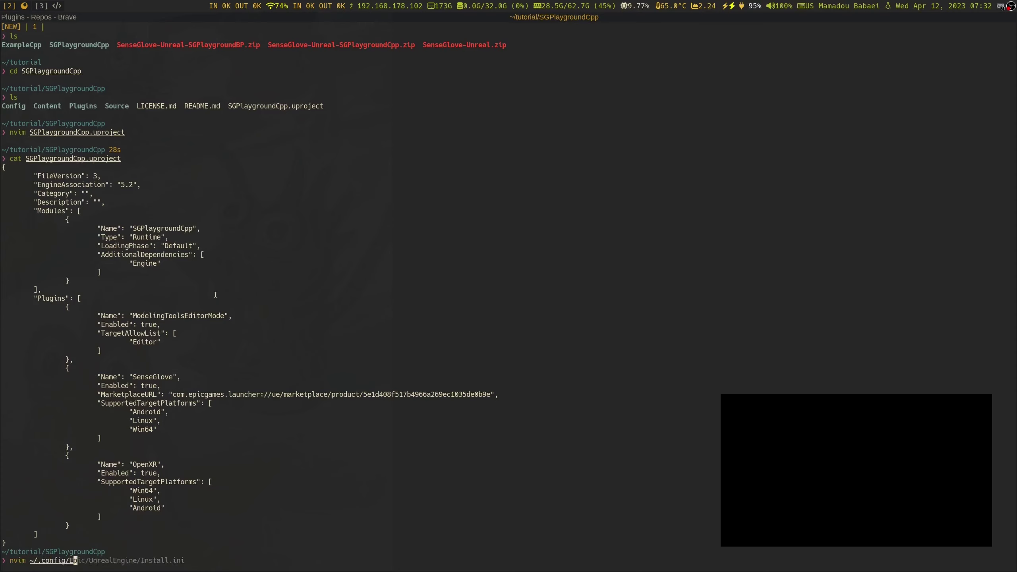
pyautogui.press('Right')
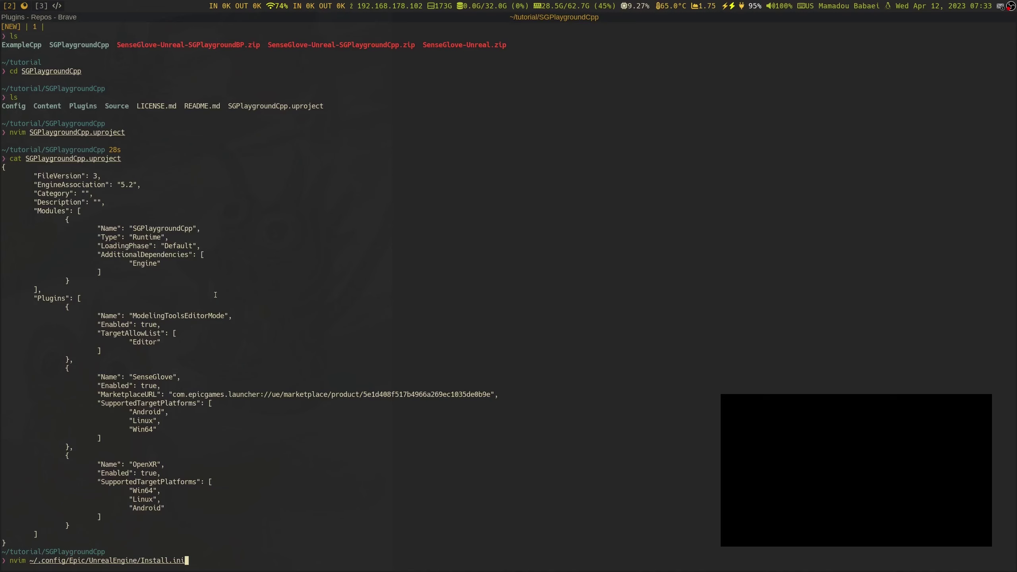
# Open Install.ini in nvim and copy the GUID of the /opt/UE52 installation
pyautogui.press('Return')
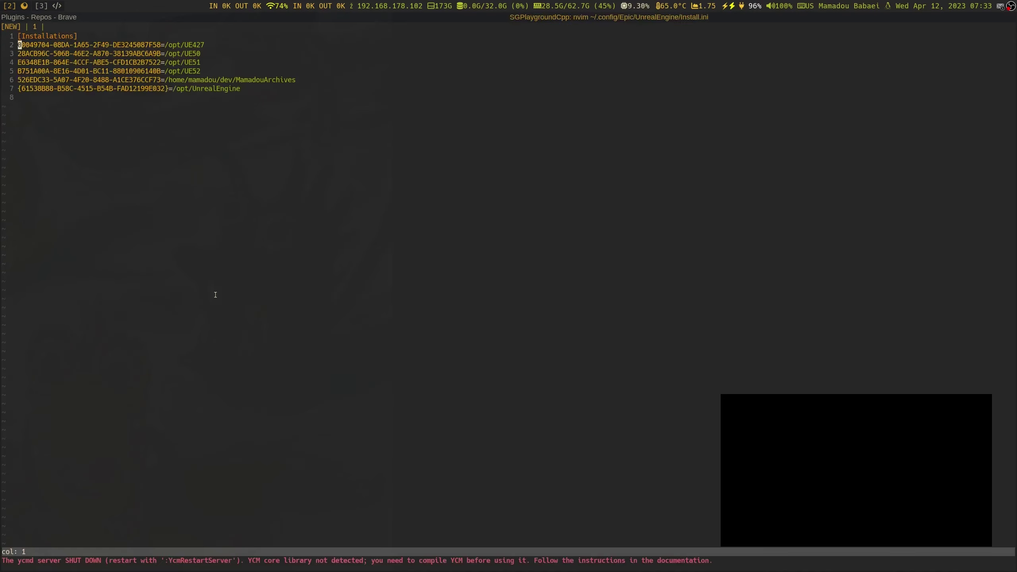
pyautogui.press('j')
pyautogui.press('j')
pyautogui.press('j')
pyautogui.press('k')
pyautogui.press('k')
pyautogui.press('j')
pyautogui.press('l')
pyautogui.press('l')
pyautogui.press('l')
pyautogui.press('l')
pyautogui.press('l')
pyautogui.press('l')
pyautogui.press('l')
pyautogui.press('l')
pyautogui.press('l')
pyautogui.press('l')
pyautogui.press('l')
pyautogui.press('l')
pyautogui.press('l')
pyautogui.press('l')
pyautogui.press('l')
pyautogui.press('l')
pyautogui.press('l')
pyautogui.press('l')
pyautogui.press('l')
pyautogui.press('l')
pyautogui.press('l')
pyautogui.press('h')
pyautogui.press('v')
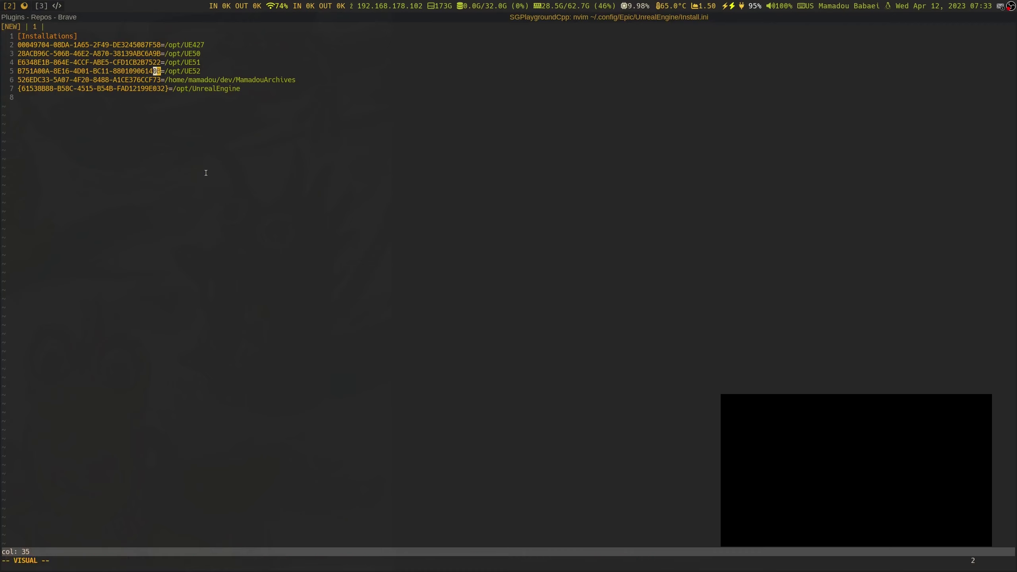
pyautogui.press('h')
pyautogui.press('h')
pyautogui.press('h')
pyautogui.press('h')
pyautogui.press('h')
pyautogui.press('h')
pyautogui.press('h')
pyautogui.press('h')
pyautogui.press('h')
pyautogui.press('h')
pyautogui.press('h')
pyautogui.press('h')
pyautogui.press('h')
pyautogui.press('h')
pyautogui.press('h')
pyautogui.press('h')
pyautogui.press('h')
pyautogui.press('h')
pyautogui.press('h')
pyautogui.press('h')
pyautogui.press('h')
pyautogui.press('h')
pyautogui.press('h')
pyautogui.press('h')
pyautogui.press('h')
pyautogui.press('h')
pyautogui.press('h')
pyautogui.press('h')
pyautogui.press('h')
pyautogui.press('h')
pyautogui.press('h')
pyautogui.press('h')
pyautogui.press('h')
pyautogui.press('h')
pyautogui.press('h')
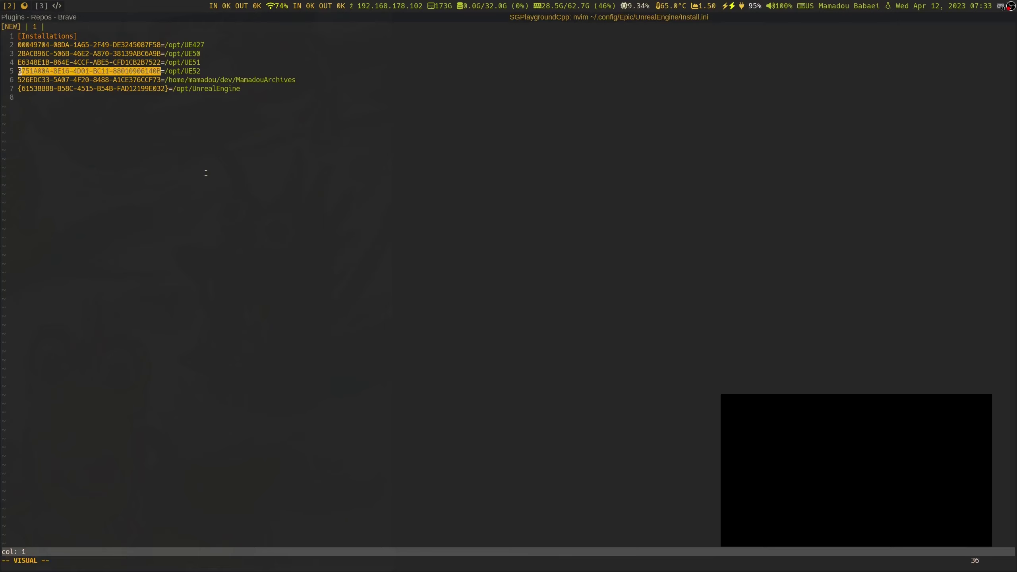
pyautogui.press('y')
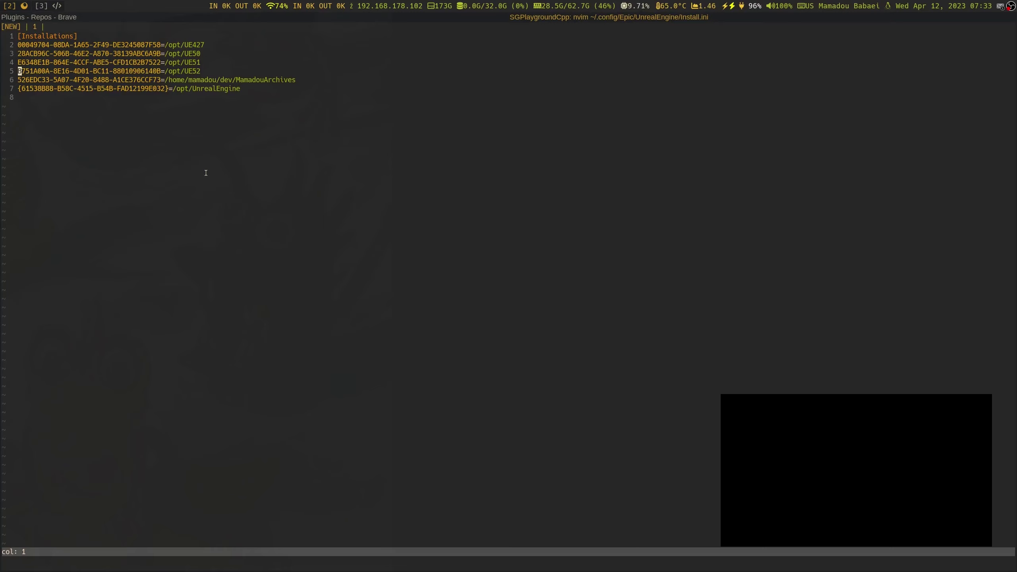
# Quit Install.ini with :q back to the shell
pyautogui.press(':')
pyautogui.write('q')
pyautogui.press('Return')
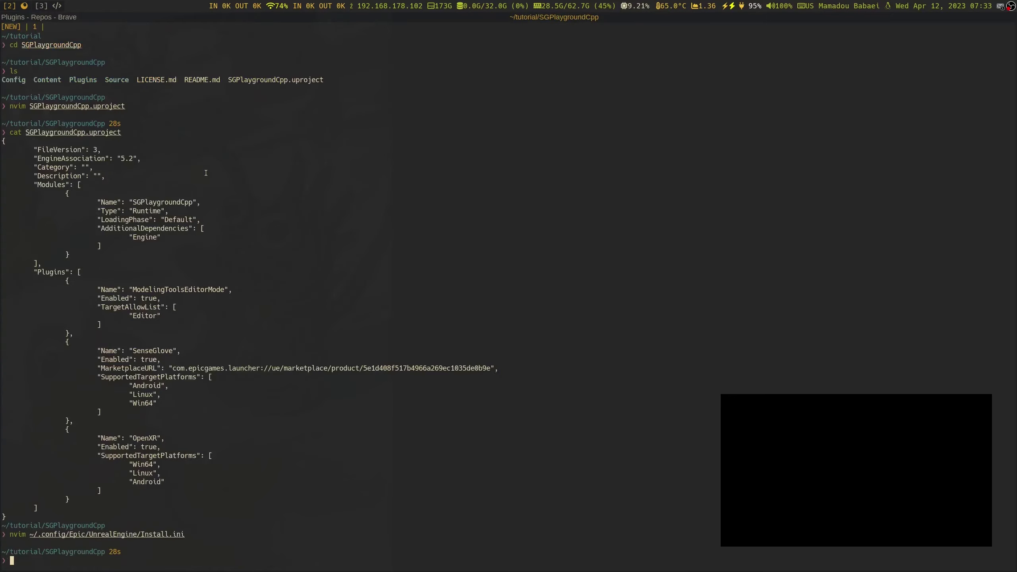
# Go up to the tutorial folder, list it, and change into ExampleCpp
pyautogui.press('Up')
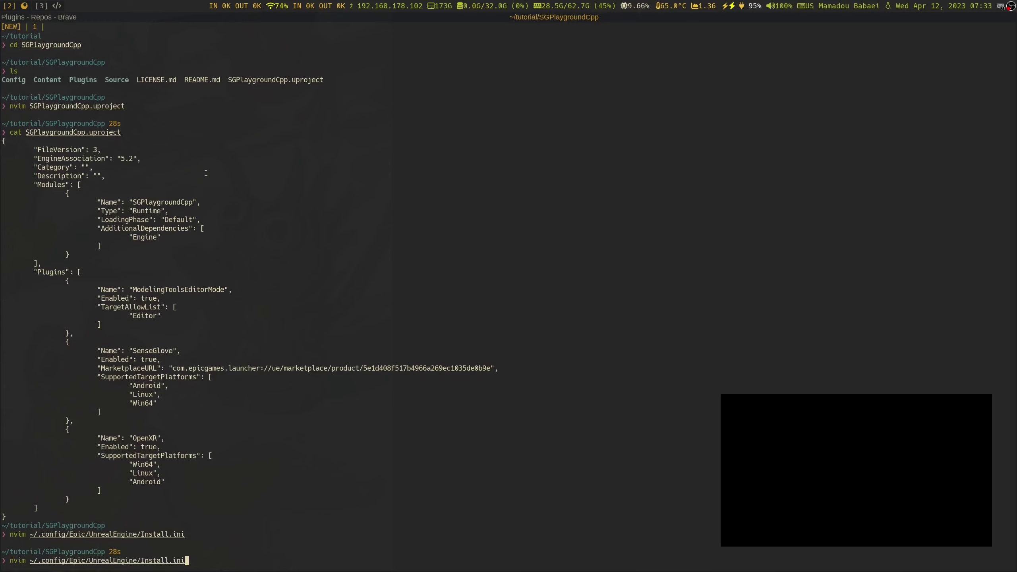
pyautogui.press('Left')
pyautogui.press('Left')
pyautogui.press('Left')
pyautogui.press('Left')
pyautogui.press('Left')
pyautogui.press('Left')
pyautogui.press('Left')
pyautogui.press('Left')
pyautogui.press('Left')
pyautogui.press('Left')
pyautogui.press('Left')
pyautogui.press('Left')
pyautogui.press('Left')
pyautogui.press('Left')
pyautogui.press('Left')
pyautogui.press('Left')
pyautogui.press('Left')
pyautogui.press('Left')
pyautogui.press('Left')
pyautogui.press('Left')
pyautogui.press('BackSpace')
pyautogui.press('BackSpace')
pyautogui.press('BackSpace')
pyautogui.press('BackSpace')
pyautogui.press('BackSpace')
pyautogui.press('BackSpace')
pyautogui.press('BackSpace')
pyautogui.press('BackSpace')
pyautogui.press('BackSpace')
pyautogui.press('BackSpace')
pyautogui.press('BackSpace')
pyautogui.press('BackSpace')
pyautogui.press('BackSpace')
pyautogui.write('cd ..')
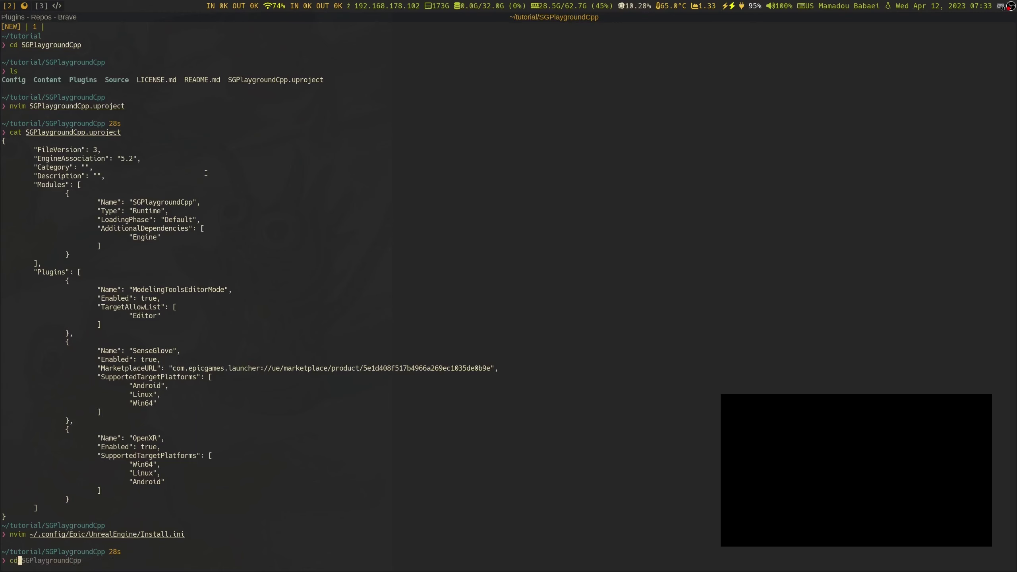
pyautogui.press('Return')
pyautogui.write('ls')
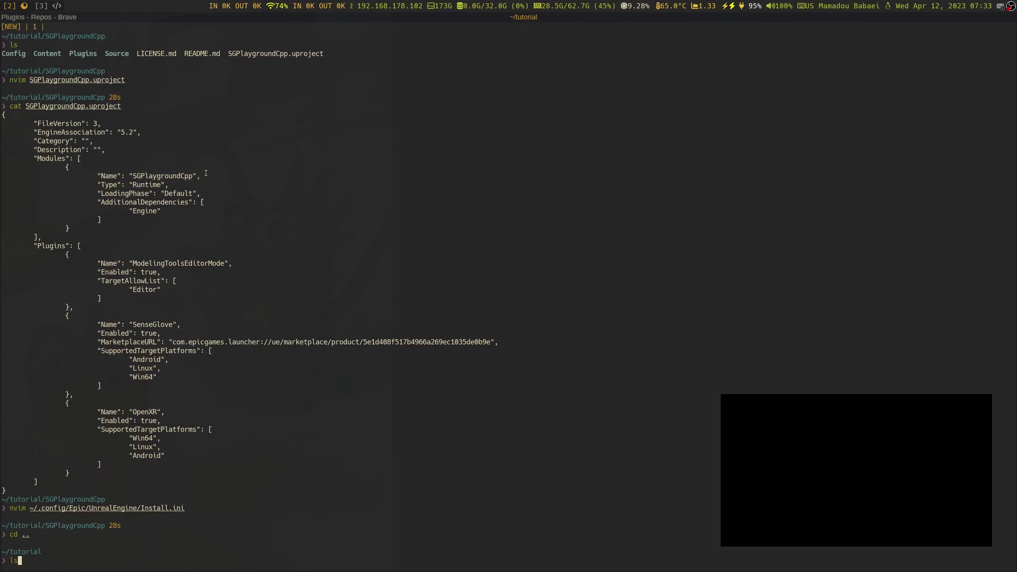
pyautogui.press('Return')
pyautogui.write('cd ExampleCpp/')
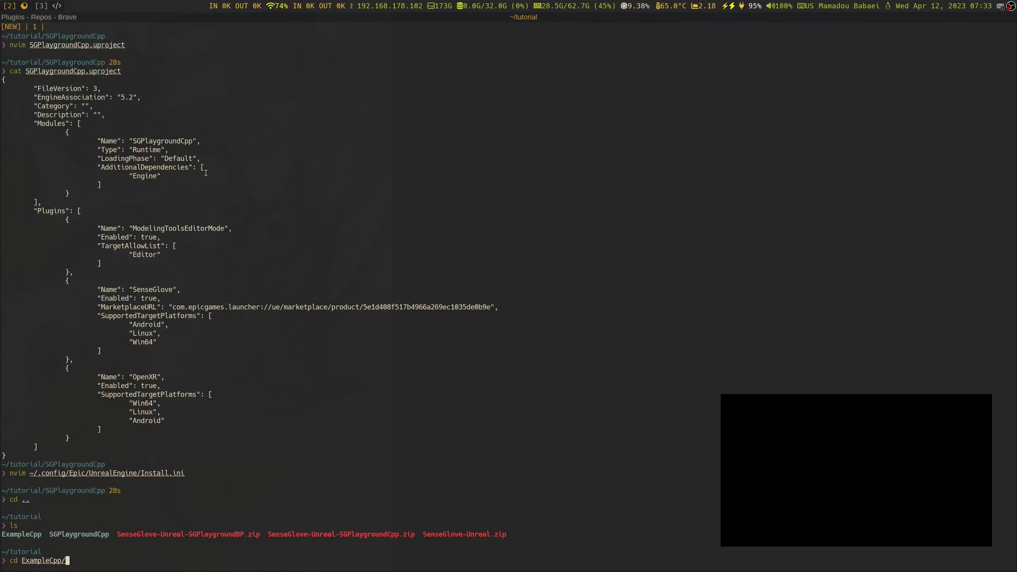
pyautogui.press('Return')
# Open ExampleCpp.uproject in nvim and move to its EngineAssociation GUID
pyautogui.write('nvim')
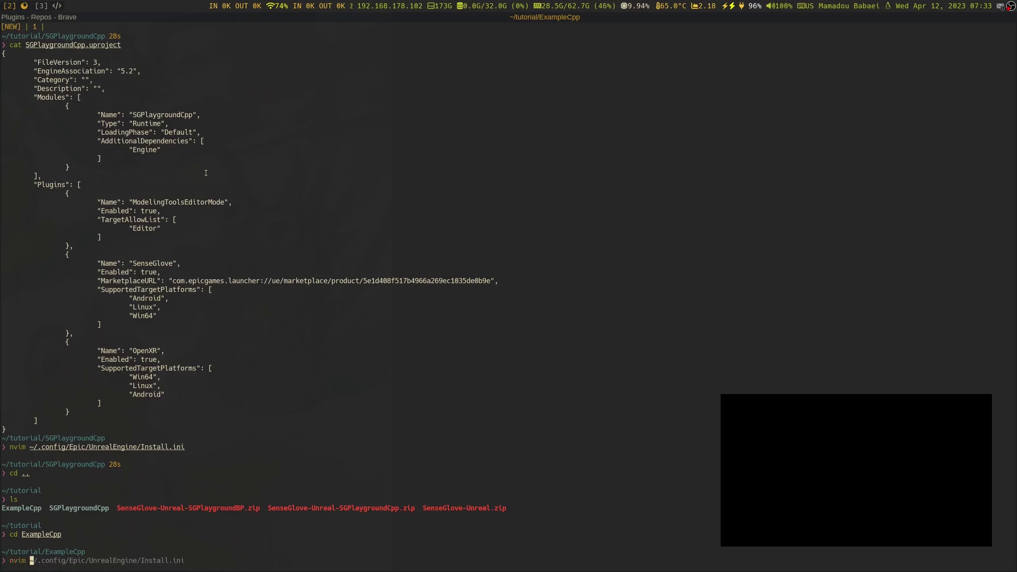
pyautogui.press('Tab')
pyautogui.press('Tab')
pyautogui.press('Tab')
pyautogui.press('Tab')
pyautogui.press('Tab')
pyautogui.press('Tab')
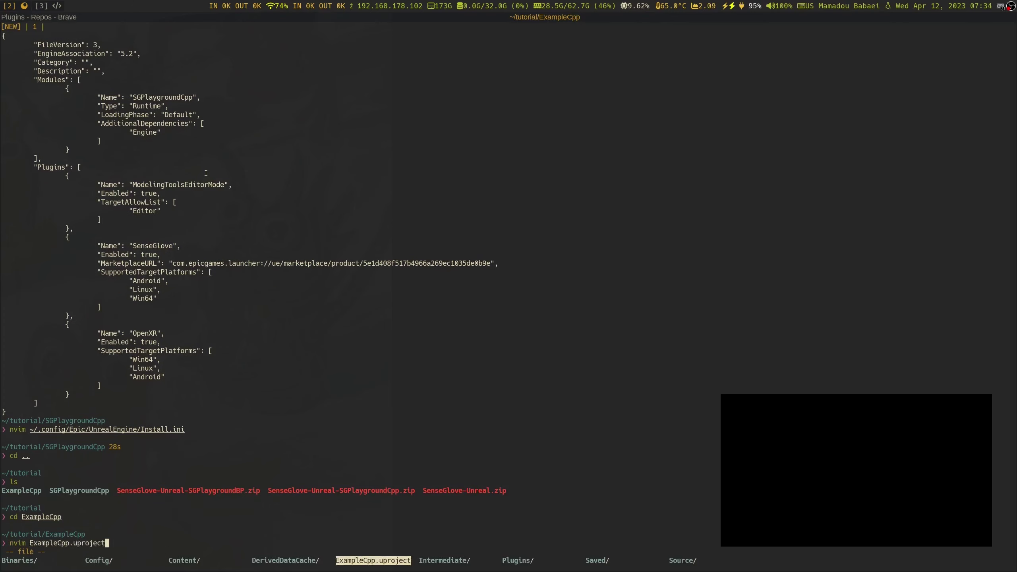
pyautogui.press('Return')
pyautogui.press('Return')
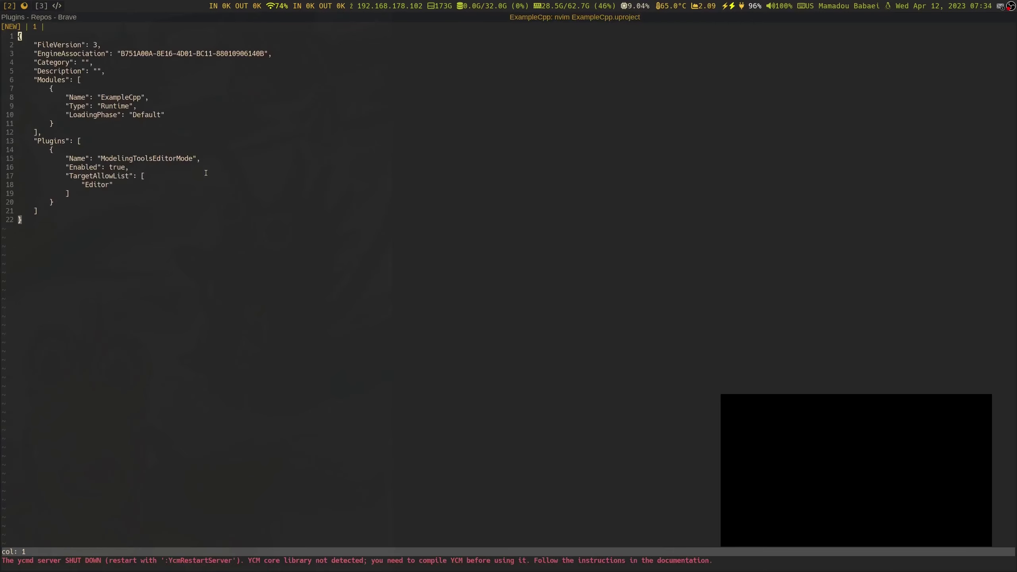
pyautogui.press('l')
pyautogui.press('l')
pyautogui.press('l')
pyautogui.press('l')
pyautogui.press('l')
pyautogui.press('l')
pyautogui.press('l')
pyautogui.press('l')
pyautogui.press('l')
pyautogui.press('l')
pyautogui.press('l')
pyautogui.press('l')
pyautogui.press('l')
pyautogui.press('l')
pyautogui.press('l')
pyautogui.press('l')
pyautogui.press('l')
pyautogui.press('l')
pyautogui.press('l')
pyautogui.press('l')
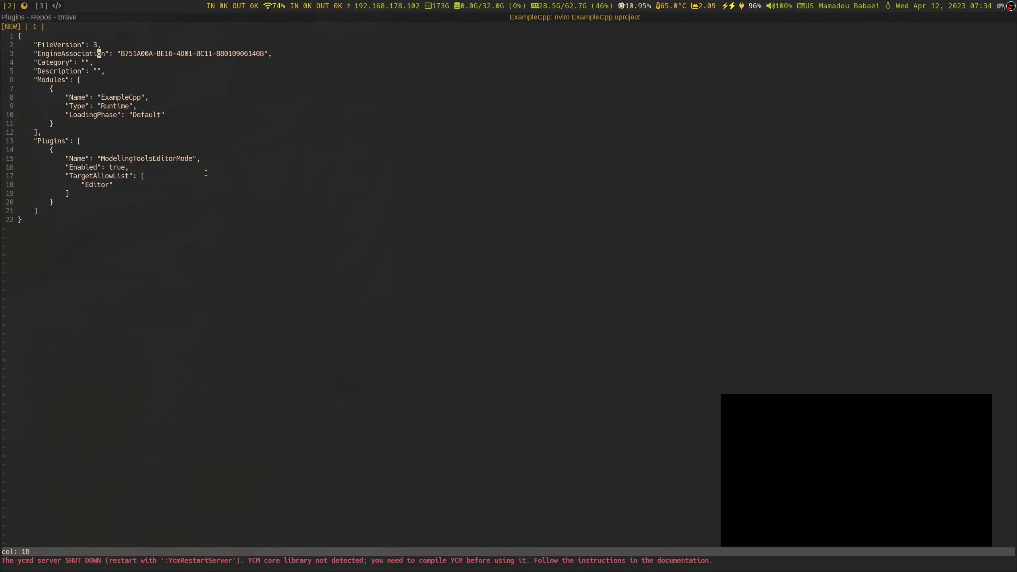
pyautogui.press('l')
pyautogui.press('l')
pyautogui.press('l')
pyautogui.press('l')
pyautogui.press('l')
pyautogui.press('l')
pyautogui.press('l')
pyautogui.press('l')
pyautogui.press('l')
pyautogui.press('l')
pyautogui.press('l')
pyautogui.press('l')
pyautogui.press('l')
pyautogui.press('l')
pyautogui.press('l')
pyautogui.press('l')
pyautogui.press('l')
pyautogui.press('l')
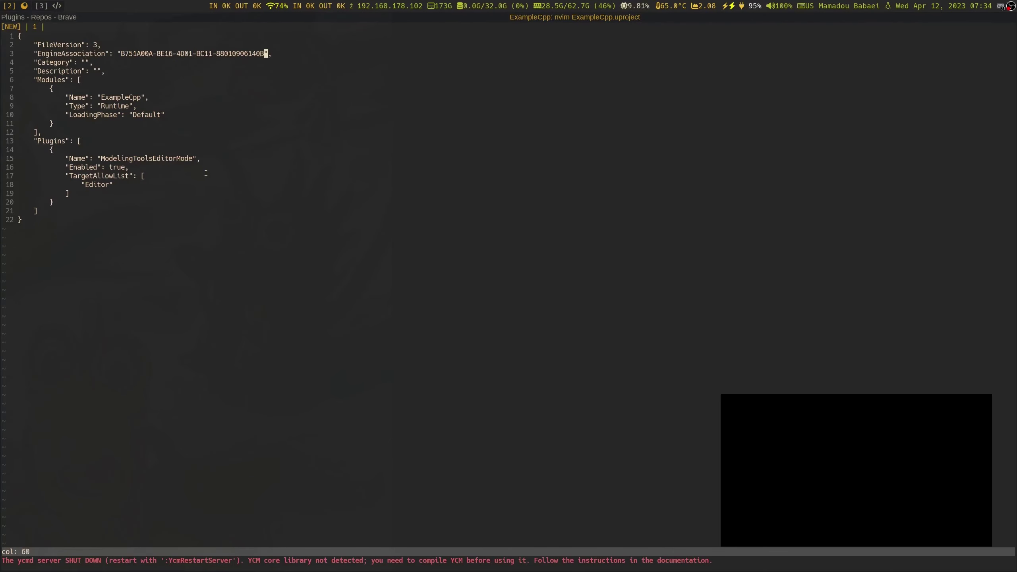
pyautogui.press('h')
pyautogui.press('h')
pyautogui.press('h')
pyautogui.press('h')
pyautogui.press('h')
pyautogui.press('h')
pyautogui.press('h')
pyautogui.press('h')
pyautogui.press('h')
# Check the copied GUID in the clipboard history against the file's EngineAssociation GUID
pyautogui.press('super+v')
pyautogui.press('Down')
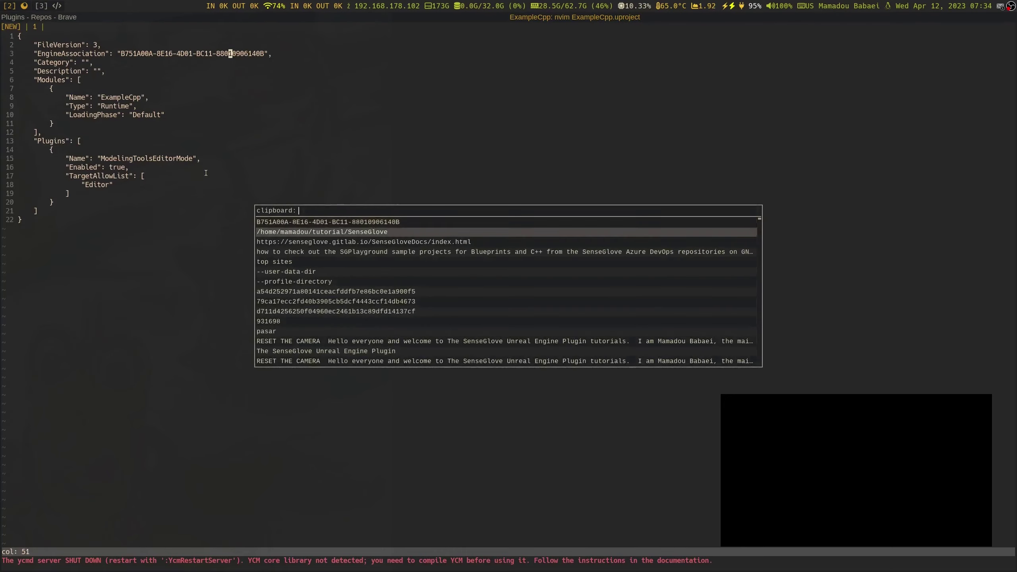
pyautogui.press('Up')
pyautogui.press('Return')
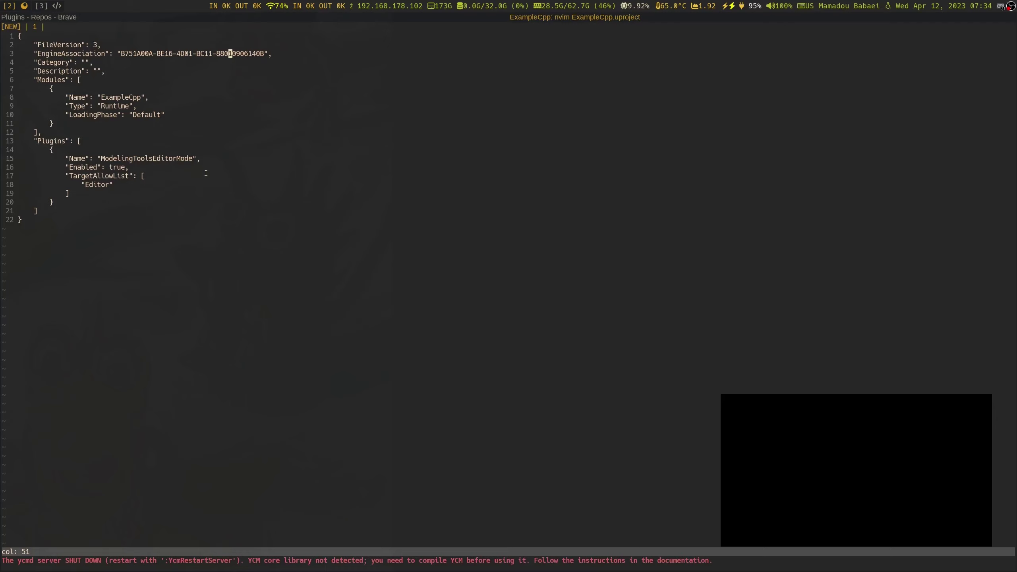
pyautogui.press('h')
pyautogui.press('h')
pyautogui.press('h')
pyautogui.press('h')
pyautogui.press('h')
pyautogui.press('h')
pyautogui.press('h')
pyautogui.press('h')
pyautogui.press('h')
pyautogui.press('h')
pyautogui.press('h')
pyautogui.press('h')
pyautogui.press('h')
pyautogui.press('h')
pyautogui.press('h')
pyautogui.press('h')
pyautogui.press('h')
pyautogui.press('h')
pyautogui.press('h')
pyautogui.press('h')
pyautogui.press('h')
pyautogui.press('h')
pyautogui.press('h')
pyautogui.press('l')
pyautogui.press('h')
pyautogui.press('h')
pyautogui.press('l')
pyautogui.press('l')
pyautogui.press('l')
pyautogui.press('l')
pyautogui.press('l')
pyautogui.press('l')
pyautogui.press('l')
pyautogui.press('l')
pyautogui.press('l')
pyautogui.press('l')
pyautogui.press('l')
pyautogui.press('l')
pyautogui.press('l')
pyautogui.press('l')
pyautogui.press('l')
pyautogui.press('l')
pyautogui.press('l')
pyautogui.press('l')
pyautogui.press('l')
pyautogui.press('l')
pyautogui.press('l')
pyautogui.press('l')
pyautogui.press('l')
pyautogui.press('l')
# Quit ExampleCpp.uproject, move to SGPlaygroundCpp, and open SGPlaygroundCpp.uproject in nvim
pyautogui.write(':q')
pyautogui.press('Return')
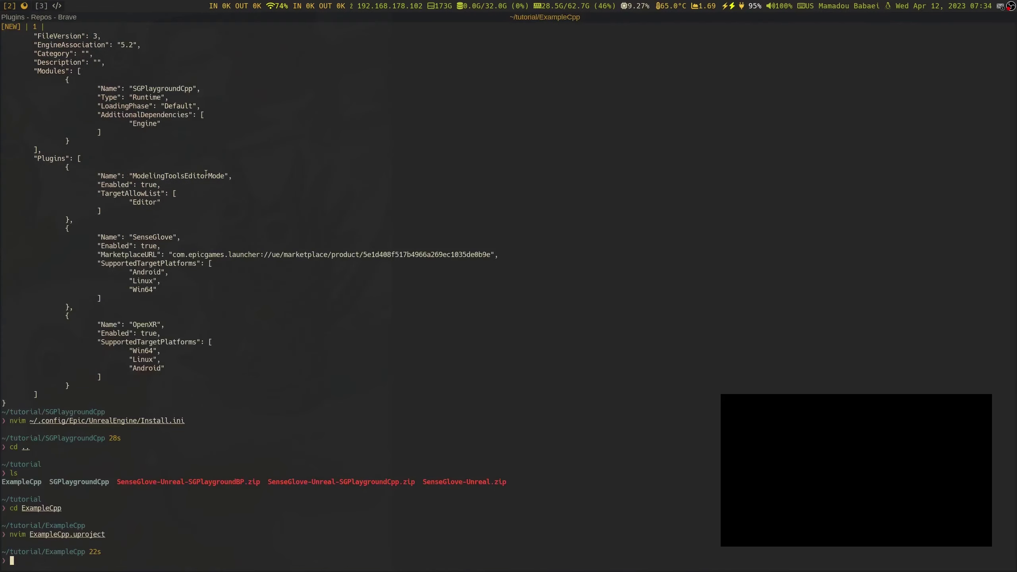
pyautogui.write('cd ..')
pyautogui.press('Tab')
pyautogui.press('Tab')
pyautogui.press('Tab')
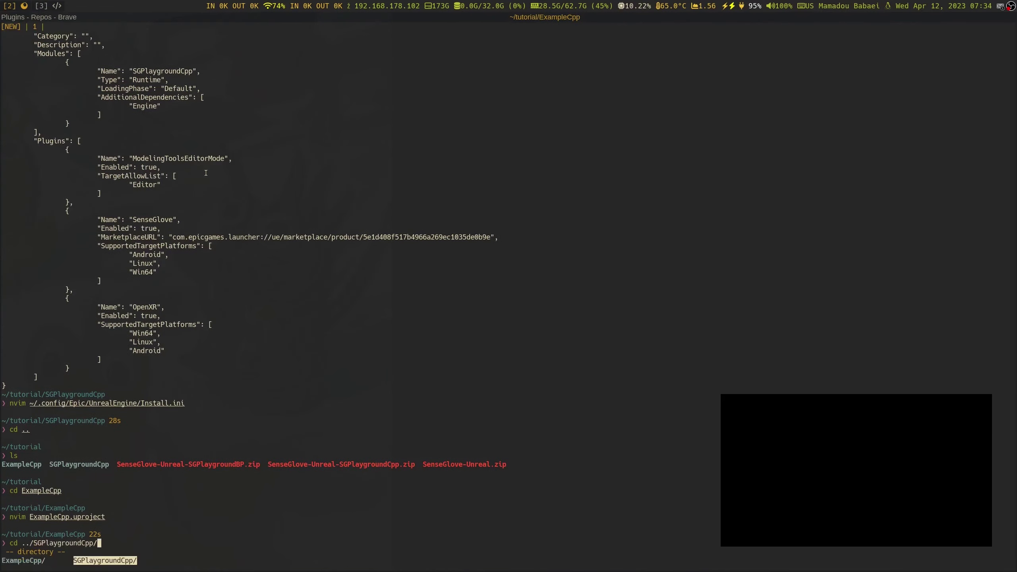
pyautogui.press('Return')
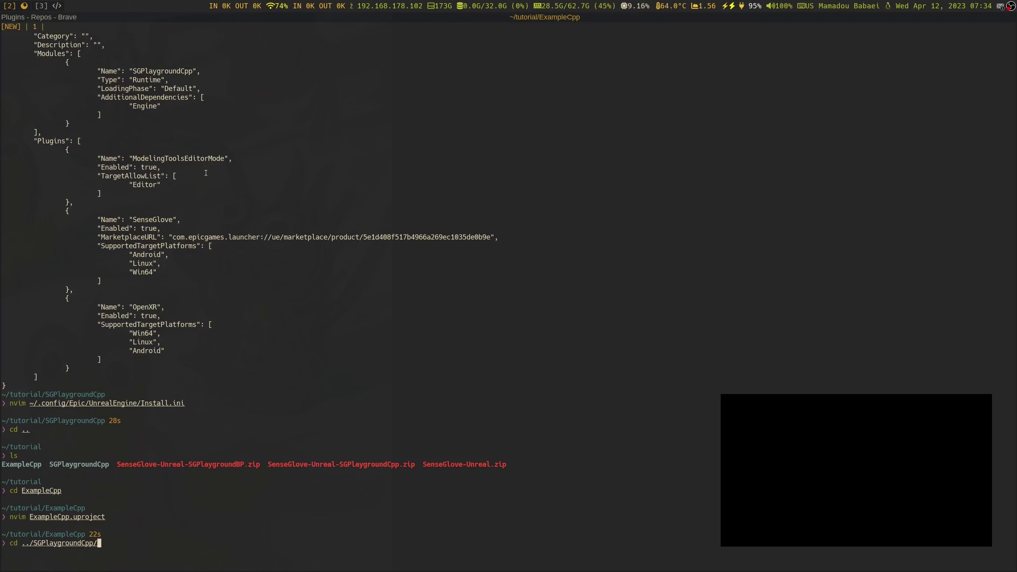
pyautogui.press('Return')
pyautogui.write('nvim')
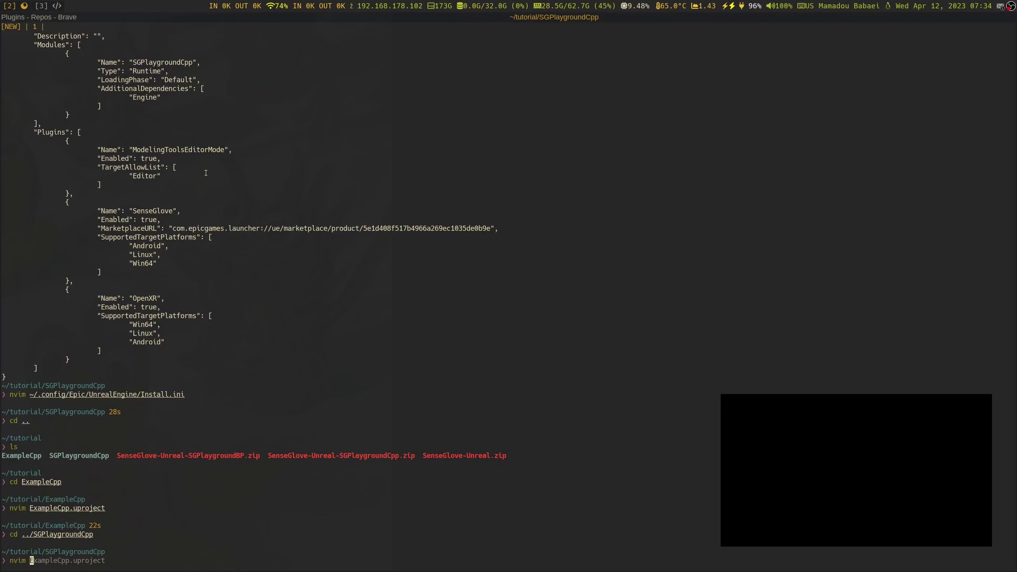
pyautogui.press('Tab')
pyautogui.press('Tab')
pyautogui.press('Tab')
pyautogui.press('Tab')
pyautogui.press('Tab')
pyautogui.press('Tab')
pyautogui.press('Tab')
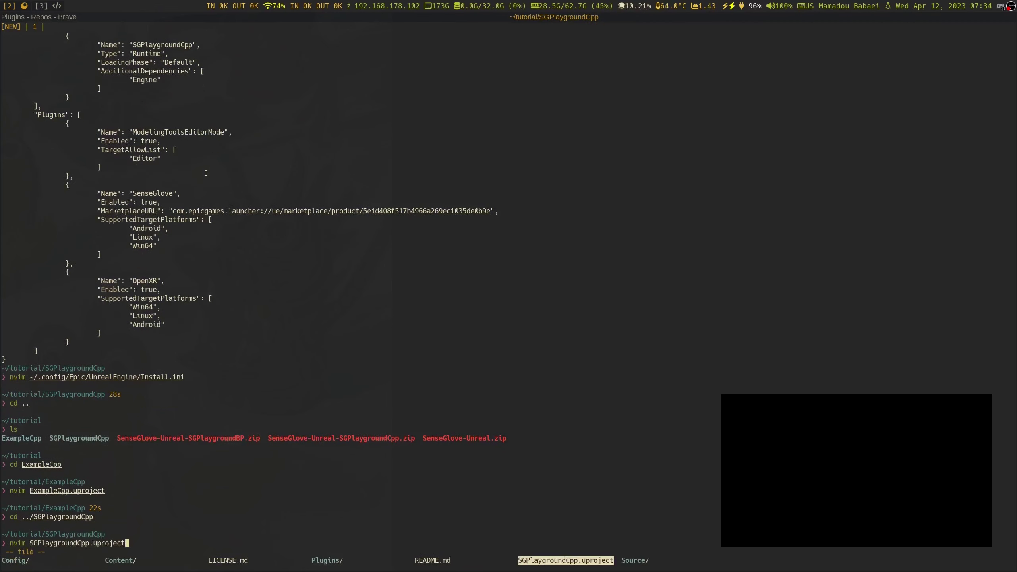
pyautogui.press('Return')
pyautogui.press('l')
pyautogui.press('l')
pyautogui.press('l')
pyautogui.press('l')
pyautogui.press('l')
pyautogui.press('l')
pyautogui.press('l')
pyautogui.press('l')
pyautogui.press('l')
pyautogui.press('l')
pyautogui.press('l')
pyautogui.press('l')
pyautogui.press('l')
pyautogui.press('l')
pyautogui.press('l')
pyautogui.press('l')
pyautogui.press('l')
pyautogui.press('l')
pyautogui.press('l')
pyautogui.press('l')
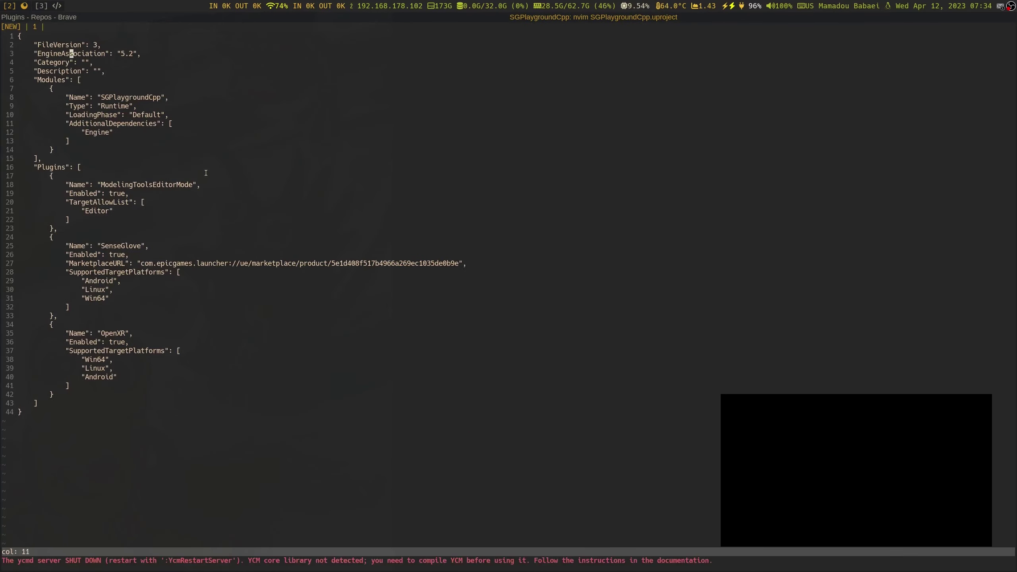
pyautogui.press('c')
pyautogui.press('i')
pyautogui.press('"')
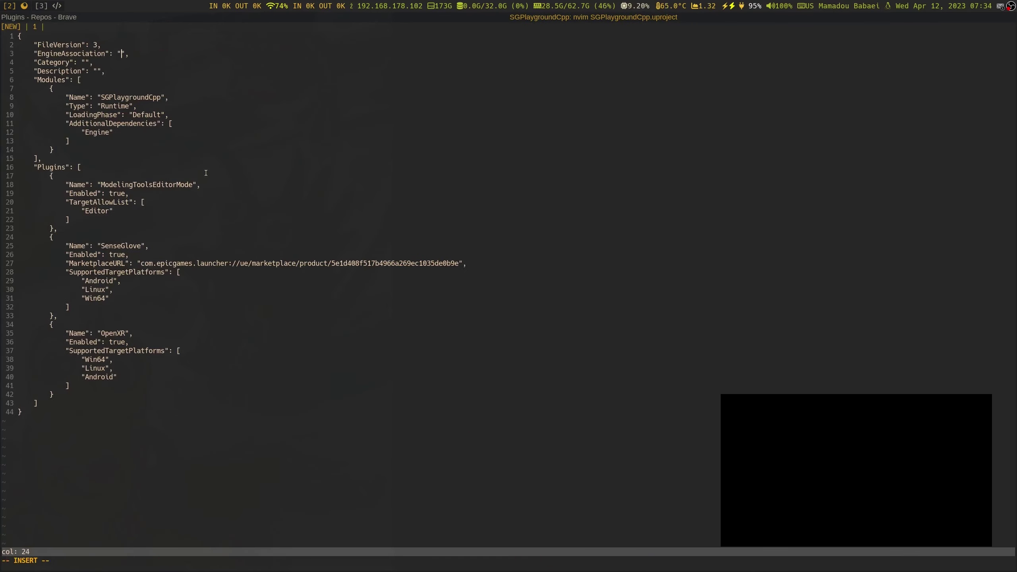
pyautogui.hotkey('ctrl', 'shift', 'v')
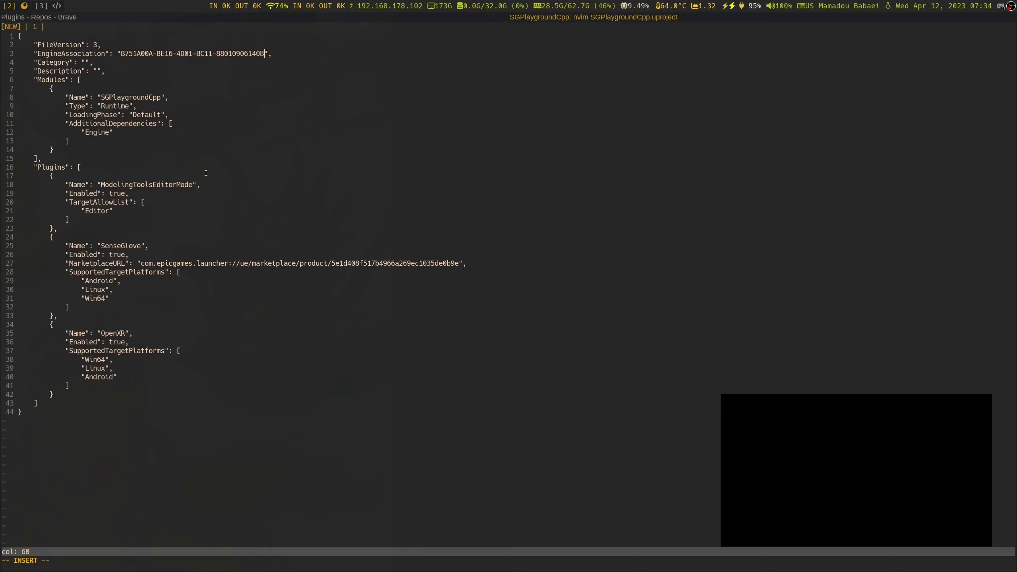
pyautogui.write('}')
pyautogui.press('Left')
pyautogui.press('Left')
pyautogui.press('Left')
pyautogui.press('Left')
pyautogui.press('Left')
pyautogui.press('Left')
pyautogui.press('Left')
pyautogui.press('Left')
pyautogui.press('Left')
pyautogui.press('Left')
pyautogui.press('Left')
pyautogui.press('Left')
pyautogui.press('Left')
pyautogui.press('Left')
pyautogui.press('Left')
pyautogui.press('Left')
pyautogui.press('Left')
pyautogui.press('Left')
pyautogui.press('Left')
pyautogui.press('Left')
pyautogui.write('{')
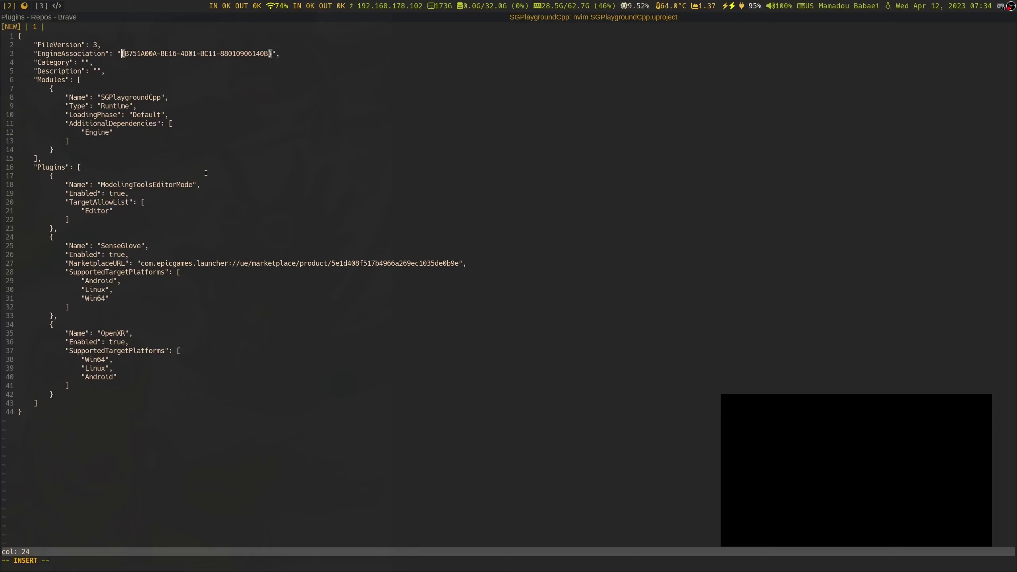
pyautogui.press('Left')
pyautogui.press('Left')
pyautogui.press('Left')
pyautogui.press('Right')
pyautogui.press('Right')
pyautogui.press('Right')
pyautogui.press('Right')
pyautogui.press('Right')
pyautogui.press('Right')
pyautogui.press('Right')
pyautogui.press('Right')
pyautogui.press('Right')
pyautogui.press('Right')
pyautogui.press('Right')
pyautogui.press('Right')
pyautogui.press('Right')
pyautogui.press('Right')
pyautogui.press('Right')
pyautogui.press('Right')
pyautogui.press('Right')
pyautogui.press('Right')
pyautogui.press('Right')
pyautogui.press('Escape')
pyautogui.write(':wq')
pyautogui.press('Return')
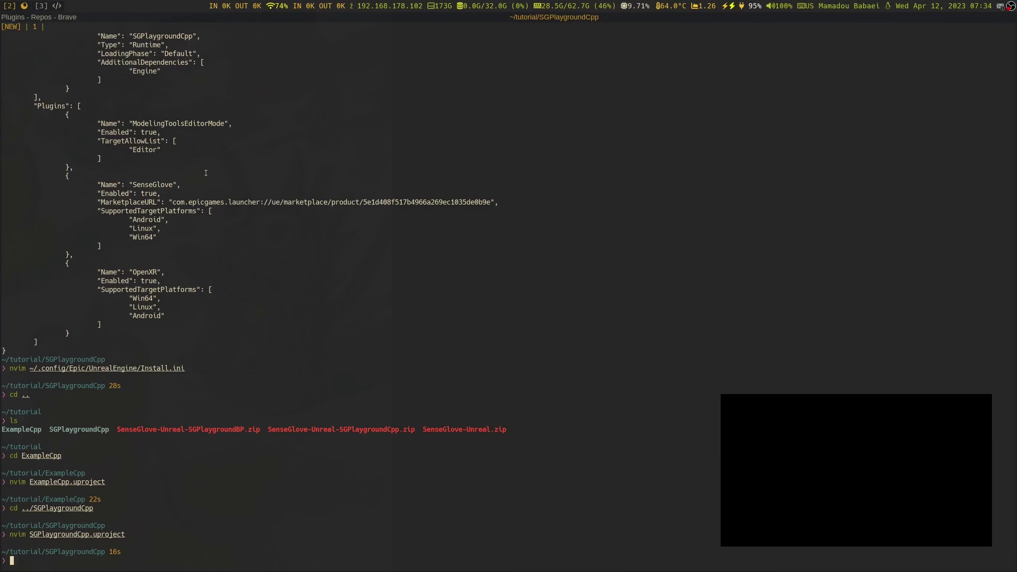
# Expand the SGPlaygroundCpp solution in Rider, now loading 1,837 projects without problems, then return to the terminal
pyautogui.press('super+3')
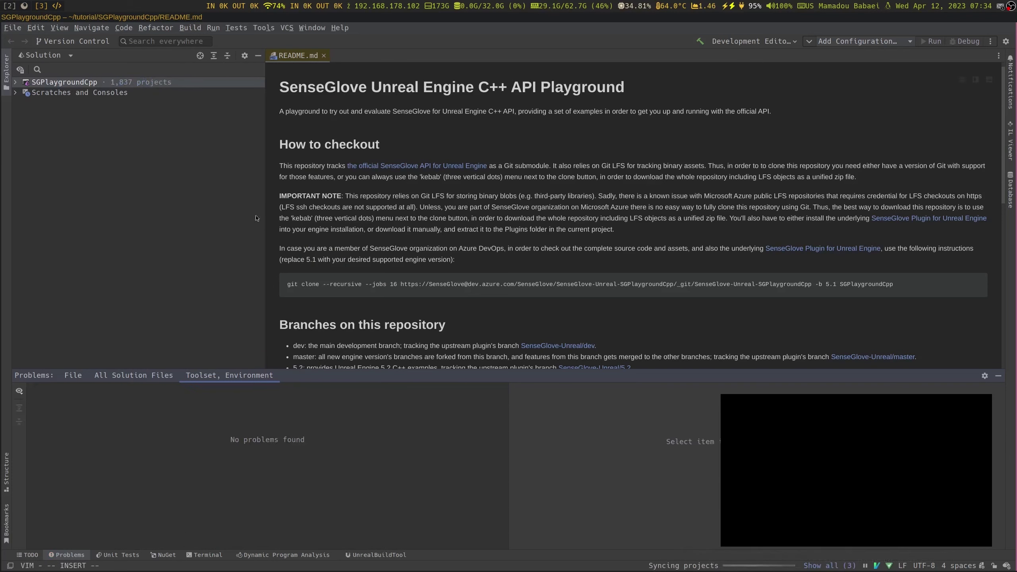
pyautogui.doubleClick(23, 83)
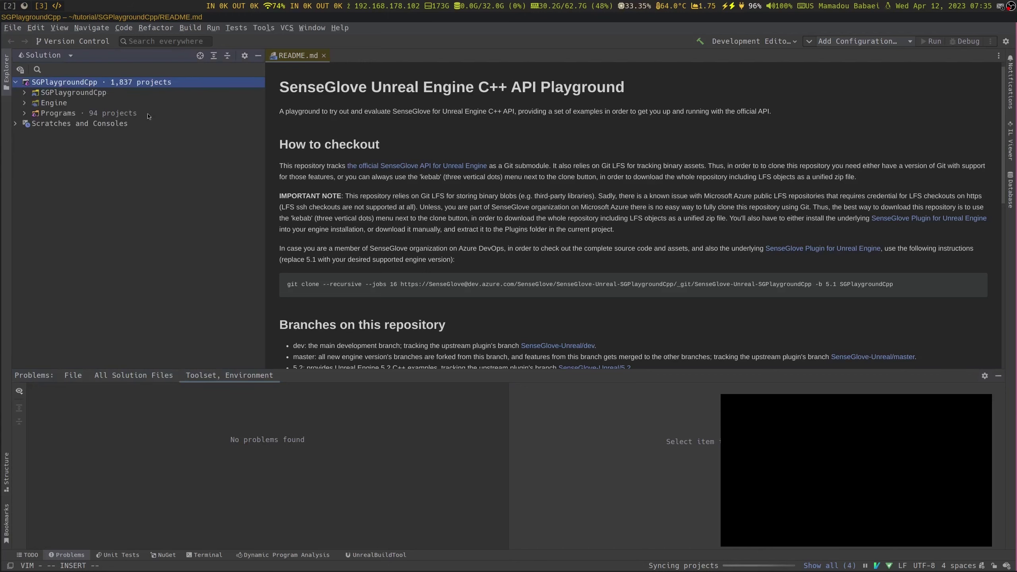
pyautogui.press('super+2')
# Print the updated SGPlaygroundCpp.uproject and select its EngineAssociation GUID
pyautogui.write('cat SGPlaygroundCpp.uproject')
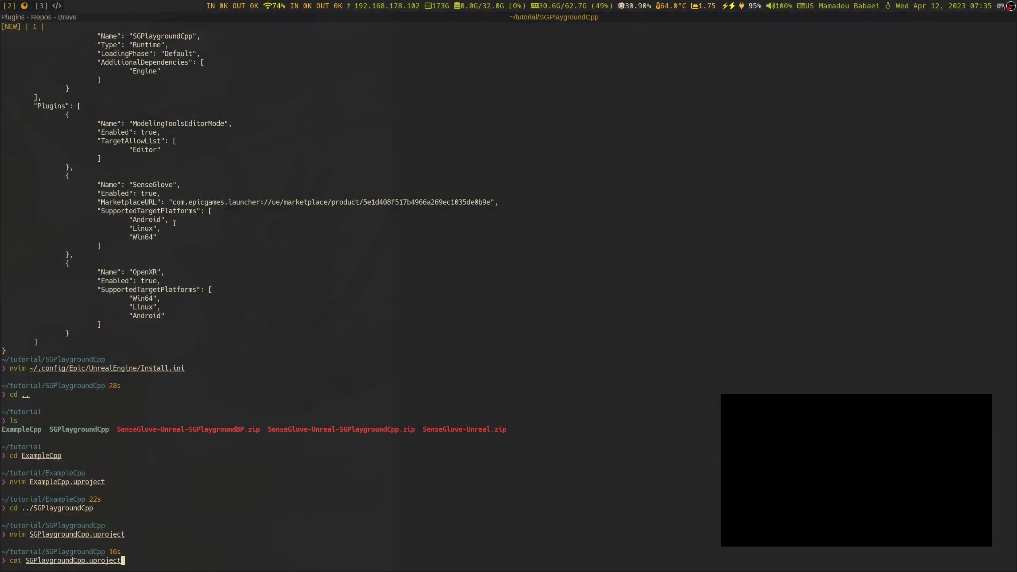
pyautogui.press('Return')
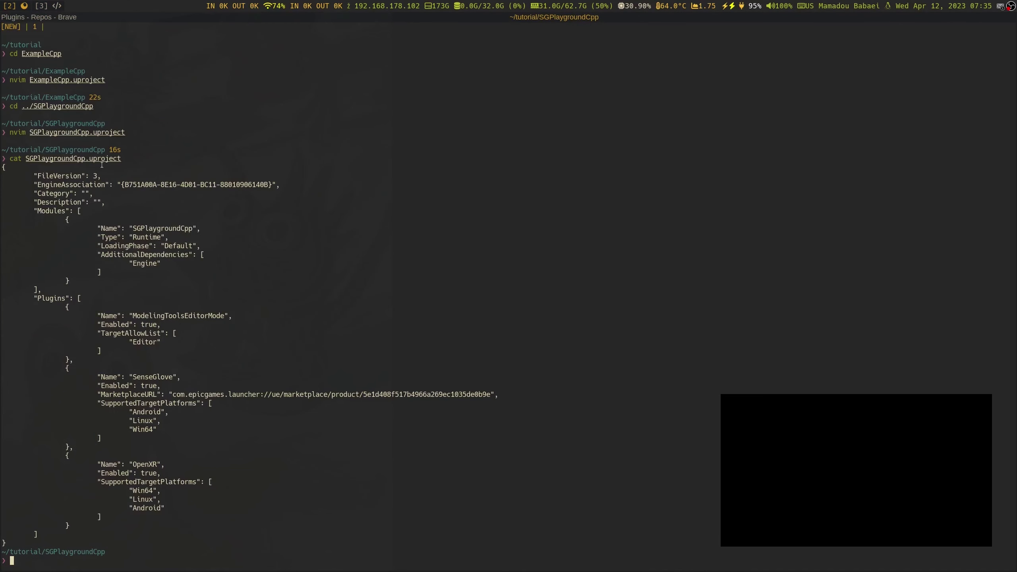
pyautogui.doubleClick(133, 184)
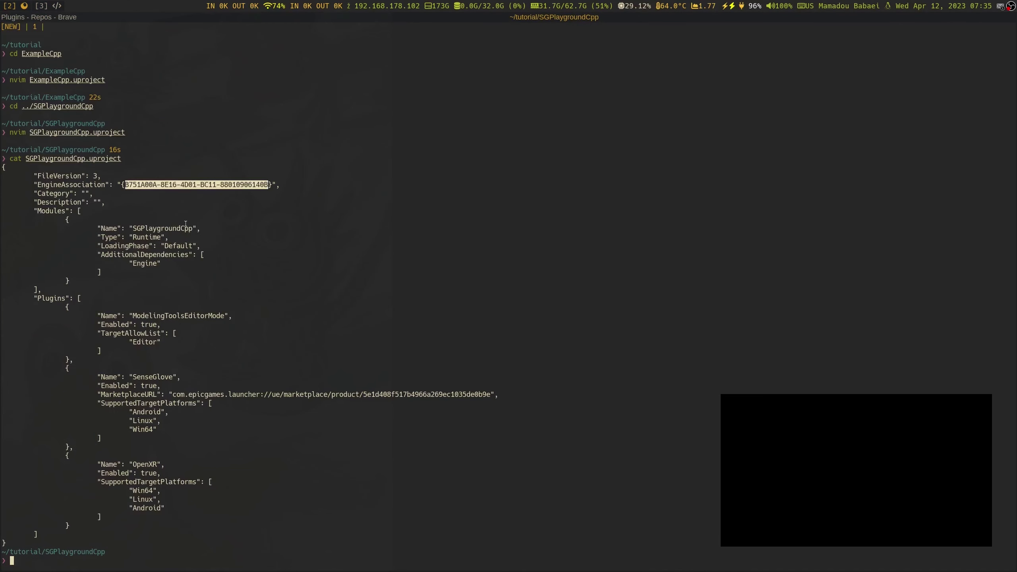
pyautogui.click(144, 197)
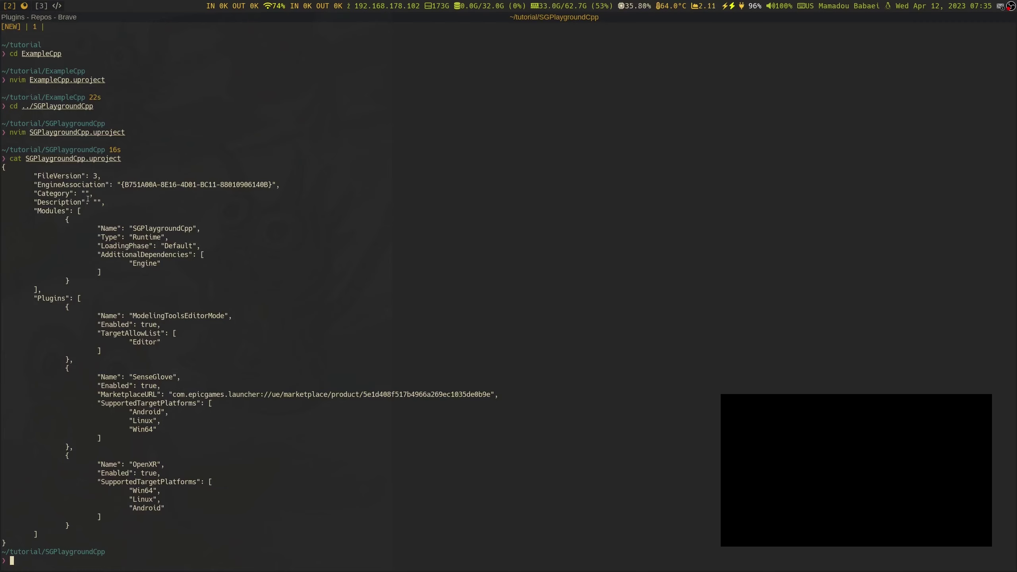
pyautogui.write('nv')
pyautogui.press('BackSpace')
pyautogui.press('BackSpace')
pyautogui.write('ca')
pyautogui.press('Up')
pyautogui.press('Up')
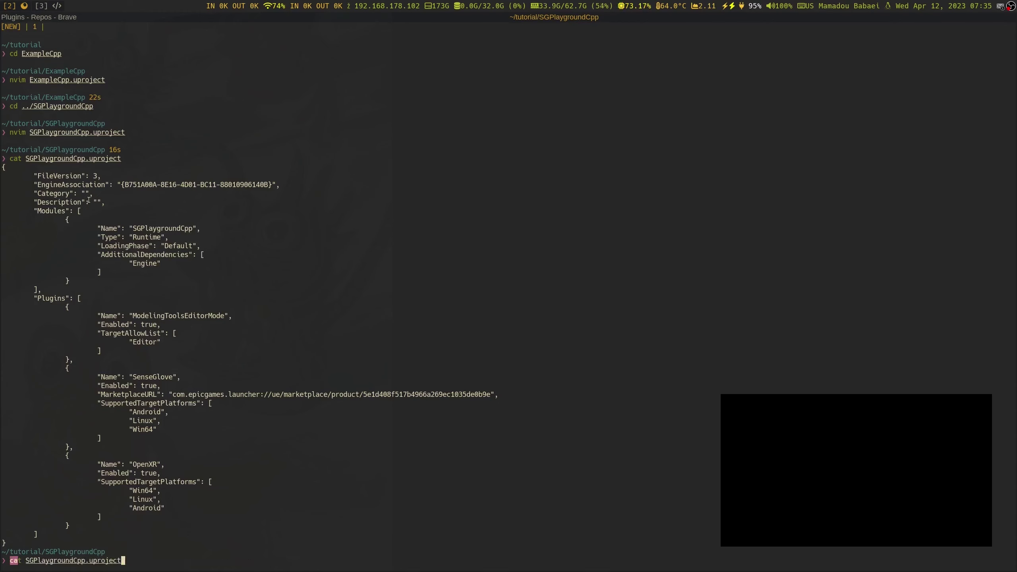
pyautogui.hotkey('ctrl', 'c')
pyautogui.write('cat')
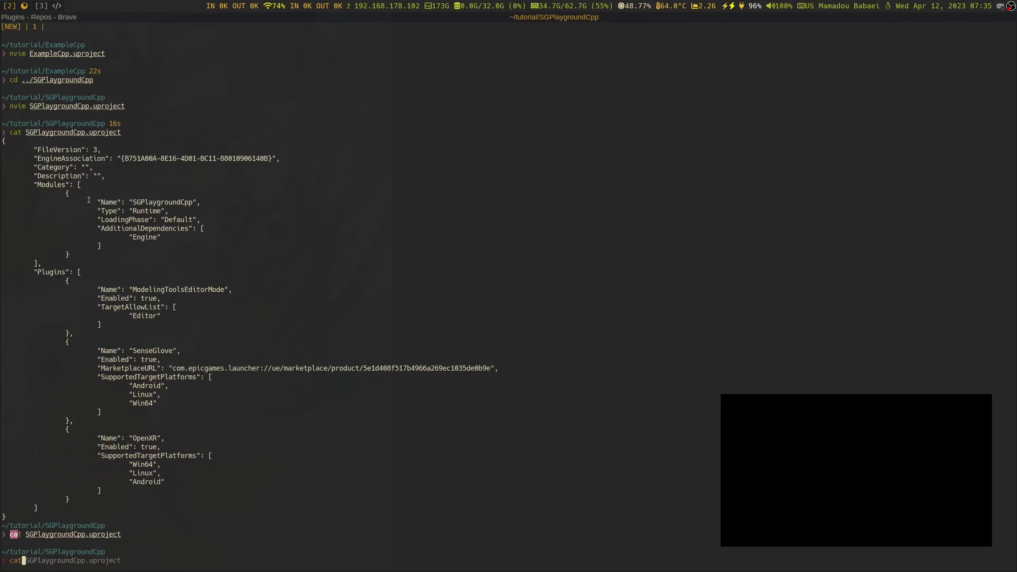
pyautogui.hotkey('ctrl', 'c')
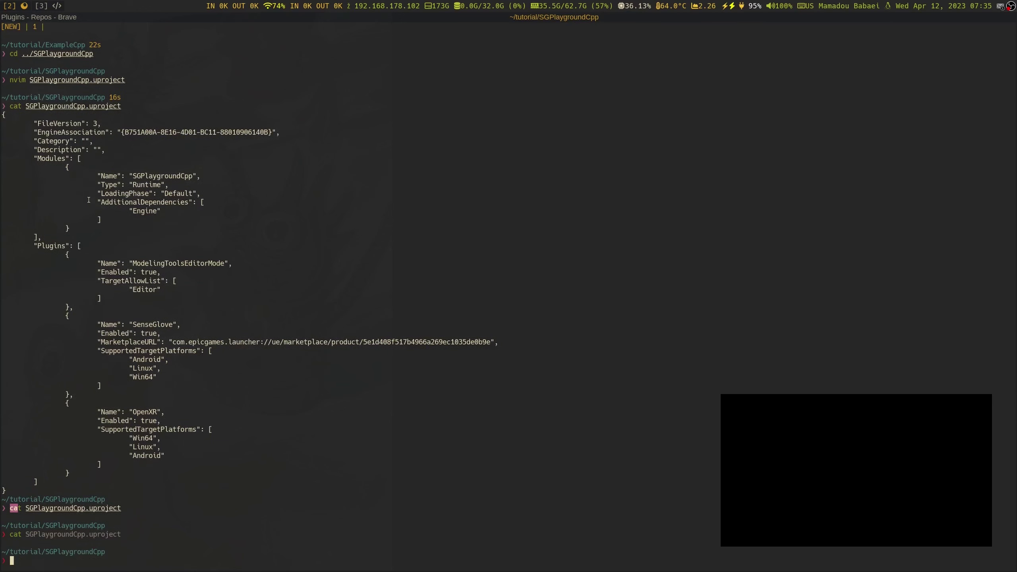
# Print Install.ini with cat and compare the /opt/UE52 GUID with the project's GUID
pyautogui.write('nvim ~')
pyautogui.press('Right')
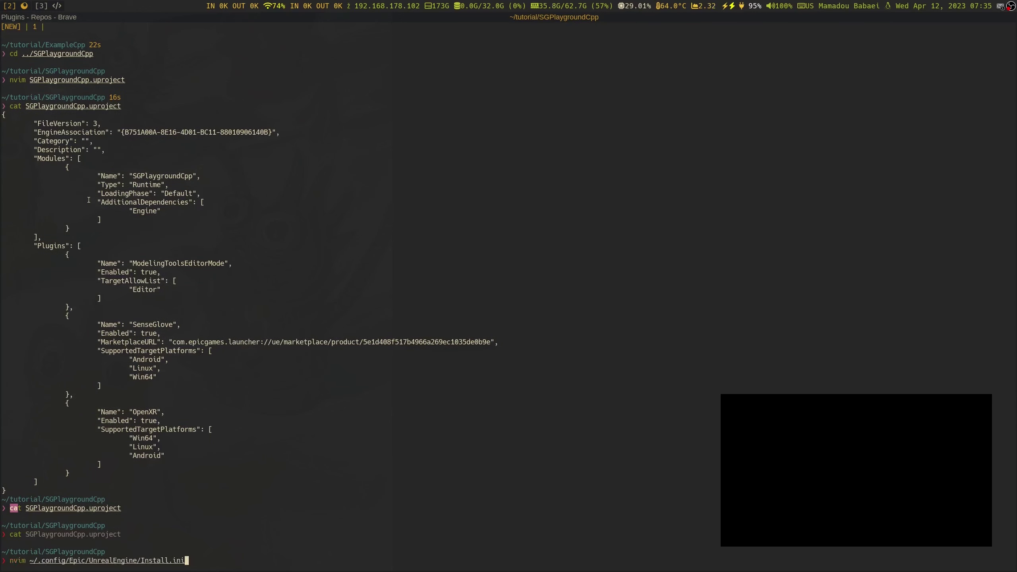
pyautogui.press('Home')
pyautogui.press('Right')
pyautogui.press('Right')
pyautogui.press('Right')
pyautogui.press('Right')
pyautogui.press('BackSpace')
pyautogui.press('BackSpace')
pyautogui.press('BackSpace')
pyautogui.press('BackSpace')
pyautogui.write('cat')
pyautogui.press('Return')
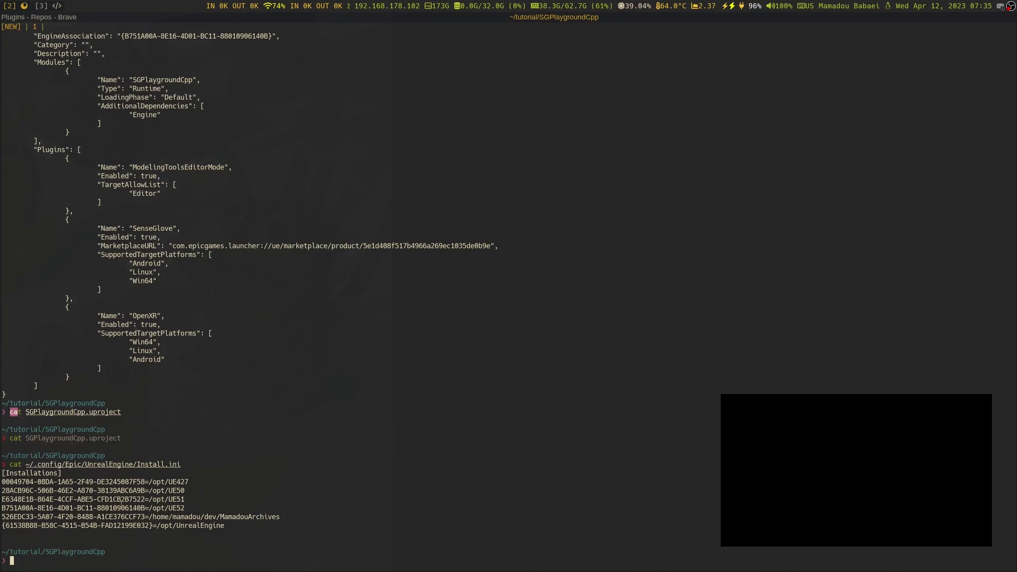
pyautogui.doubleClick(111, 508)
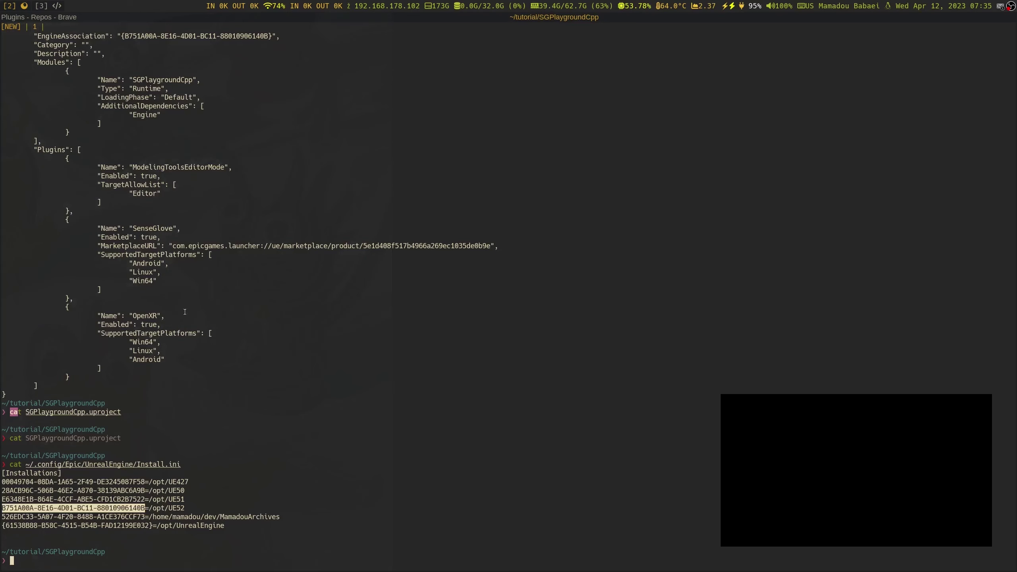
pyautogui.scroll(2, 111, 122)
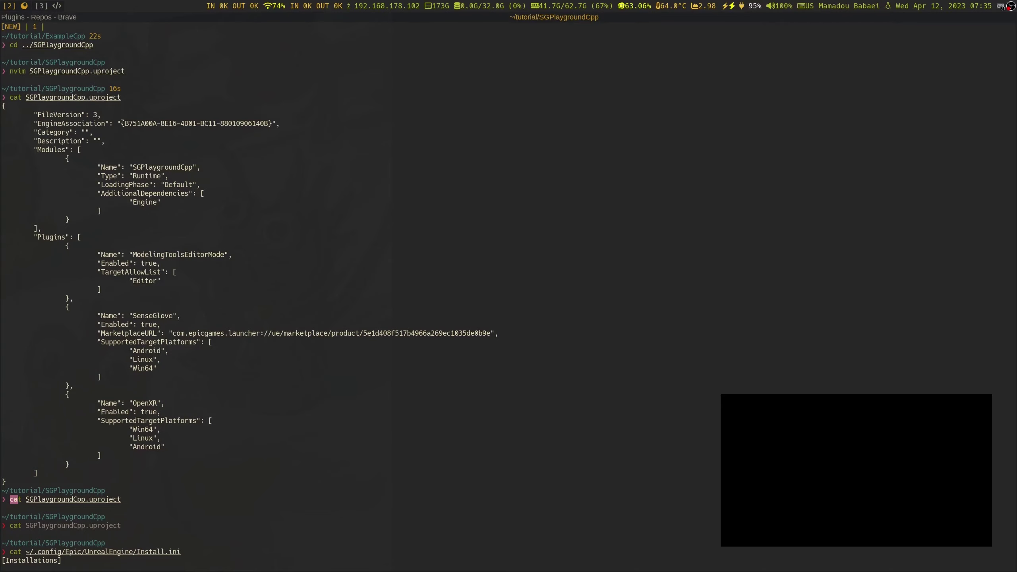
pyautogui.moveTo(122, 123); pyautogui.dragTo(124, 123)
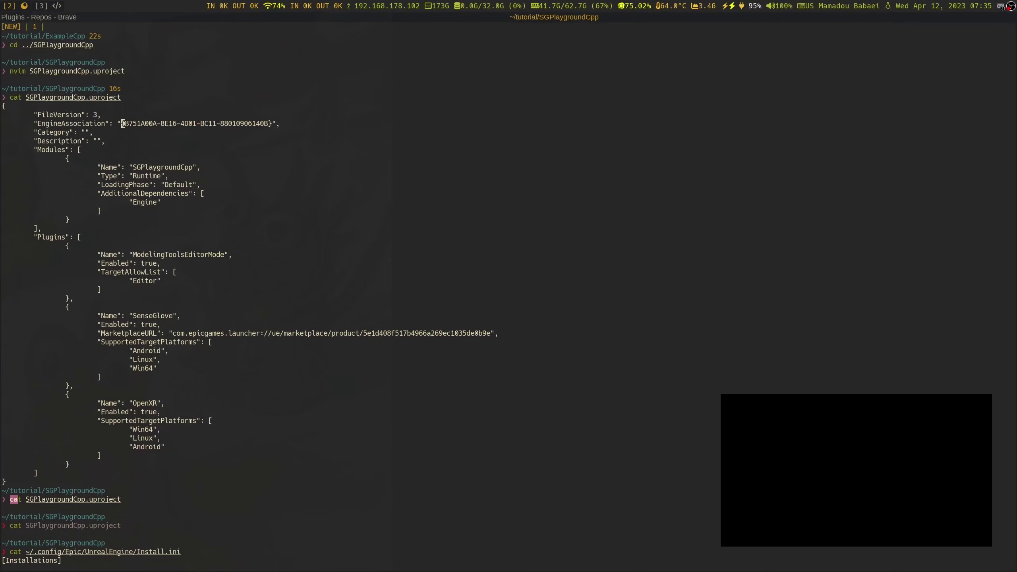
# Start a debug build of the SGPlaygroundCpp solution in Rider with Ctrl+Shift+B
pyautogui.click(41, 5)
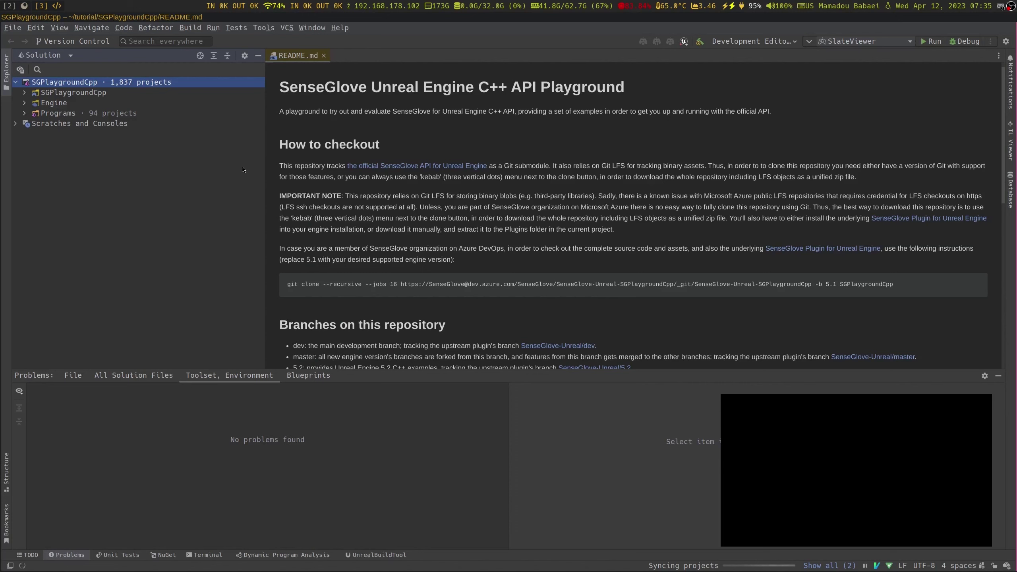
pyautogui.click(972, 43)
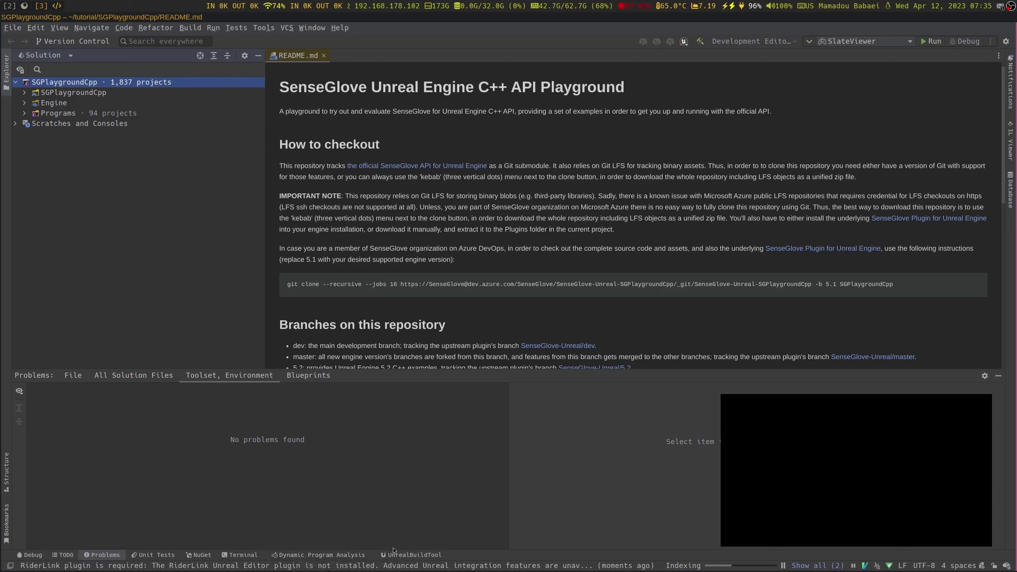
pyautogui.hotkey('ctrl', 'shift', 'b')
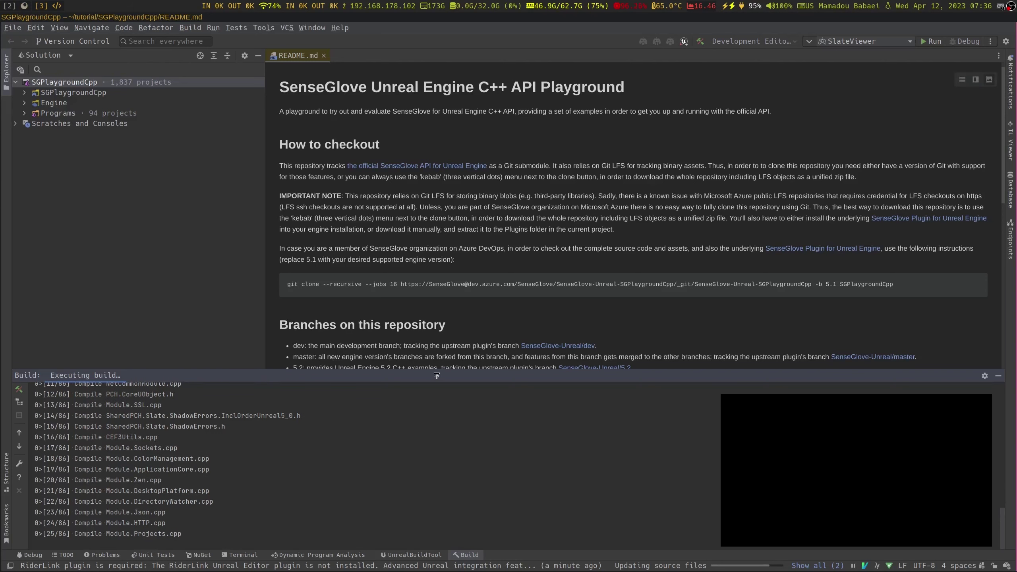
# Maximise the Build tool window to follow the compile log, then shrink it to reveal the solution tree
pyautogui.moveTo(437, 373); pyautogui.dragTo(382, 12)
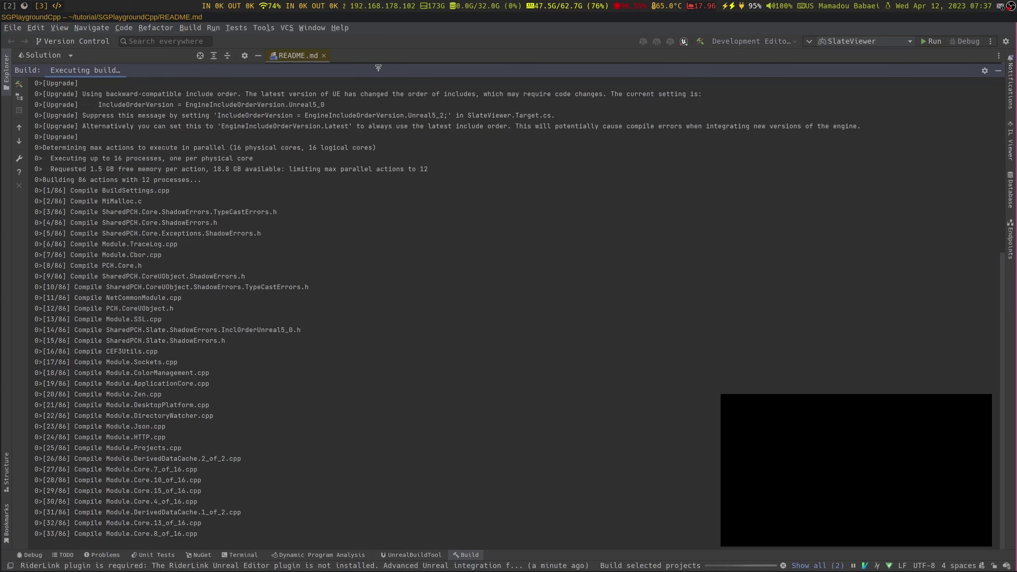
pyautogui.moveTo(379, 65); pyautogui.dragTo(383, 295)
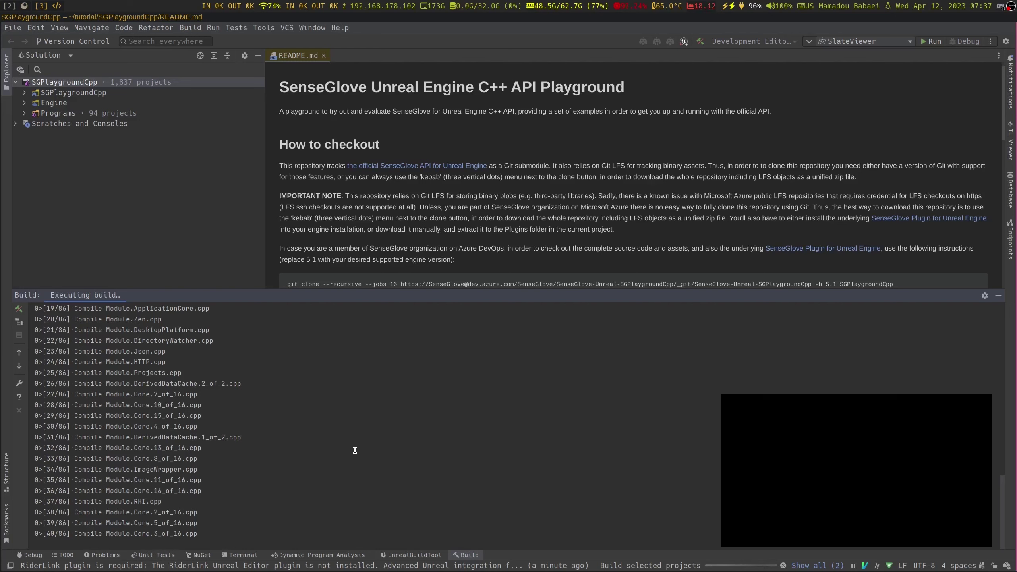
# Cancel the running SlateViewer build and select SGPlaygroundCpp as the run target
pyautogui.click(182, 28)
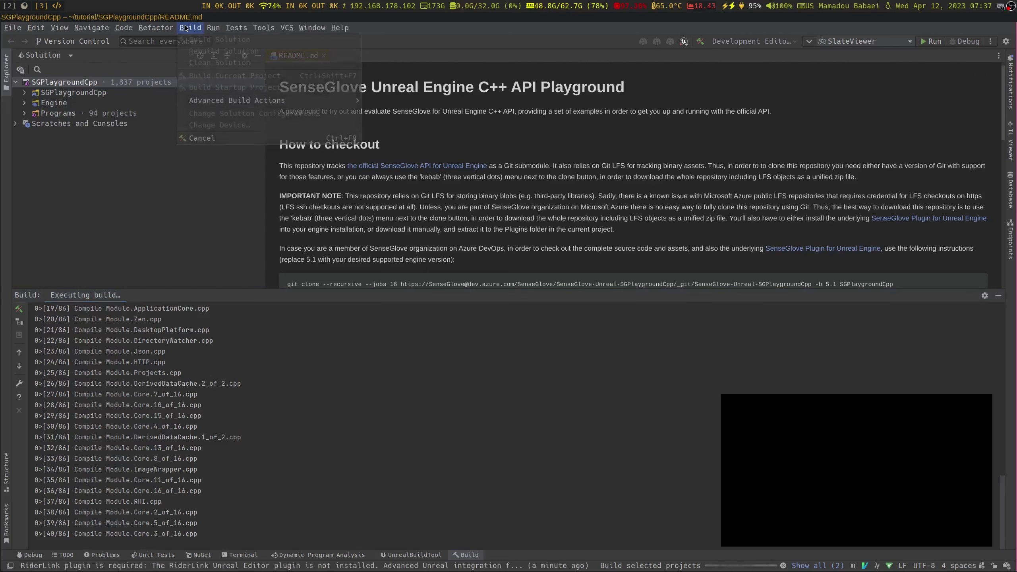
pyautogui.click(218, 139)
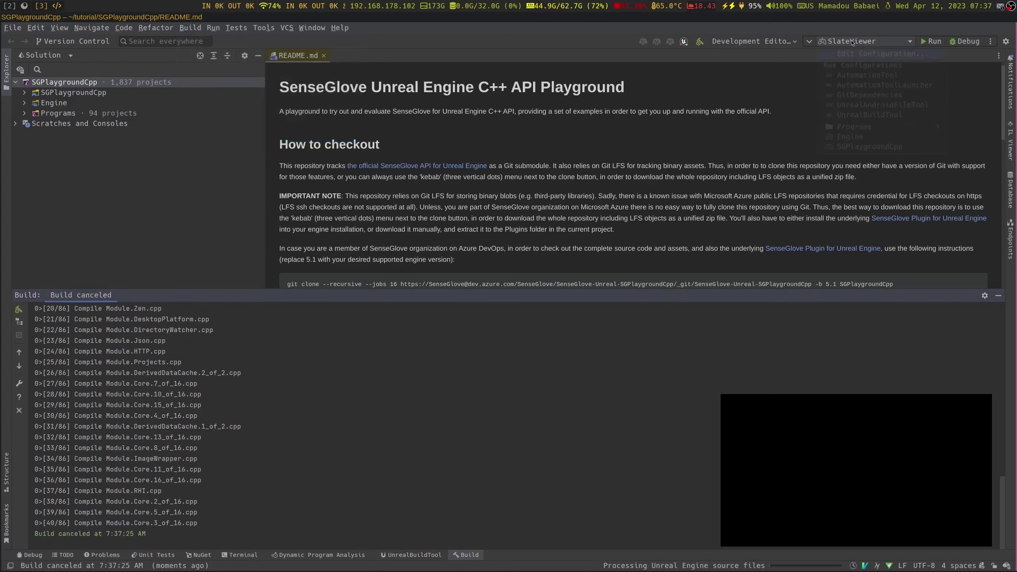
pyautogui.click(865, 42)
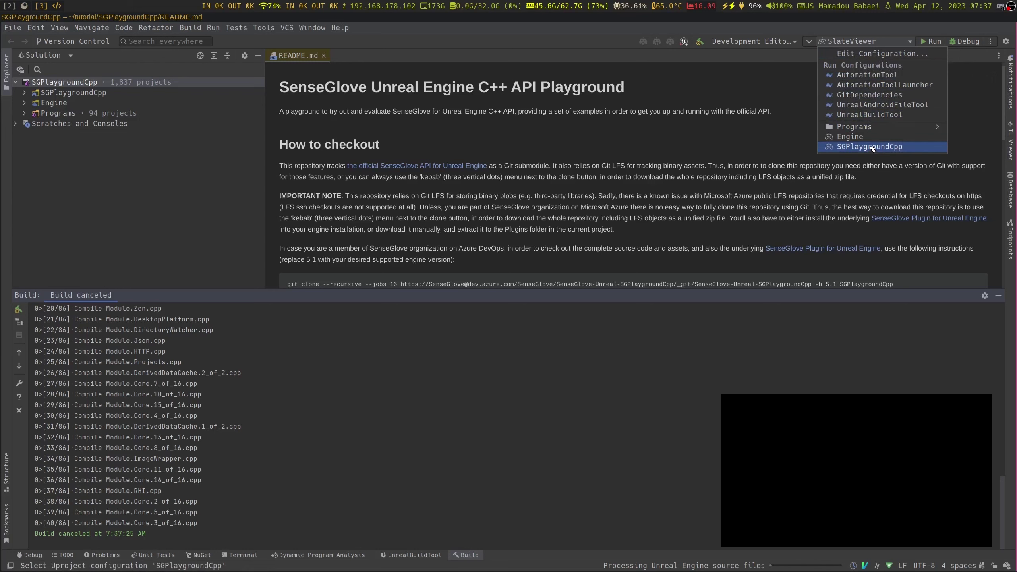
pyautogui.click(872, 147)
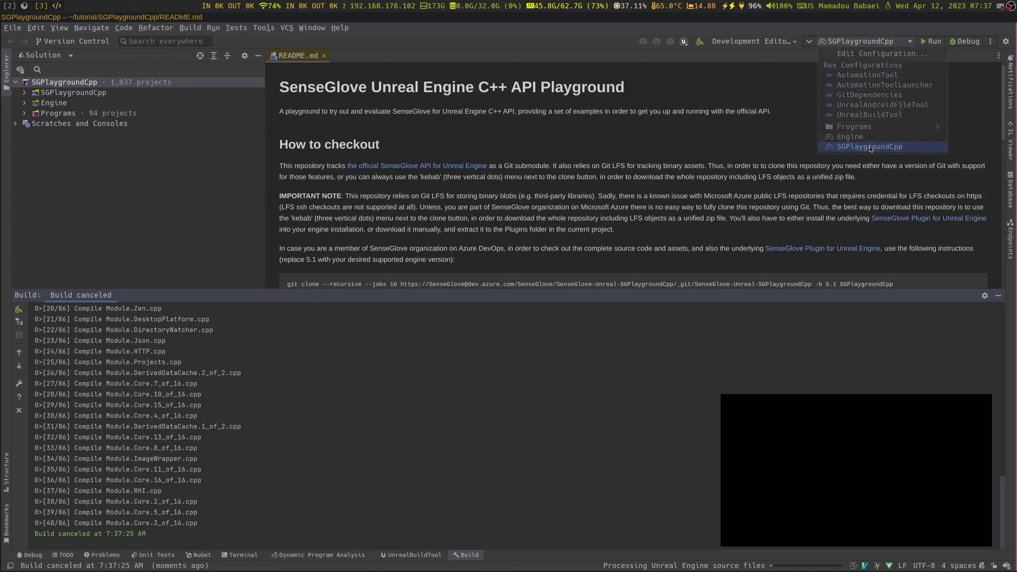
# Switch to the DebugGame Editor configuration and start debugging SGPlaygroundCpp
pyautogui.click(757, 41)
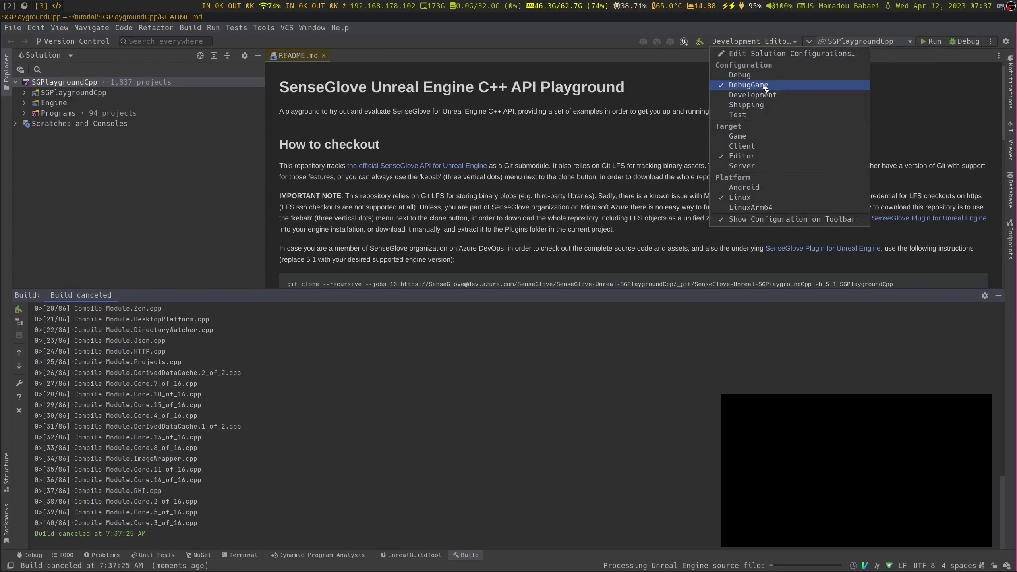
pyautogui.click(778, 290)
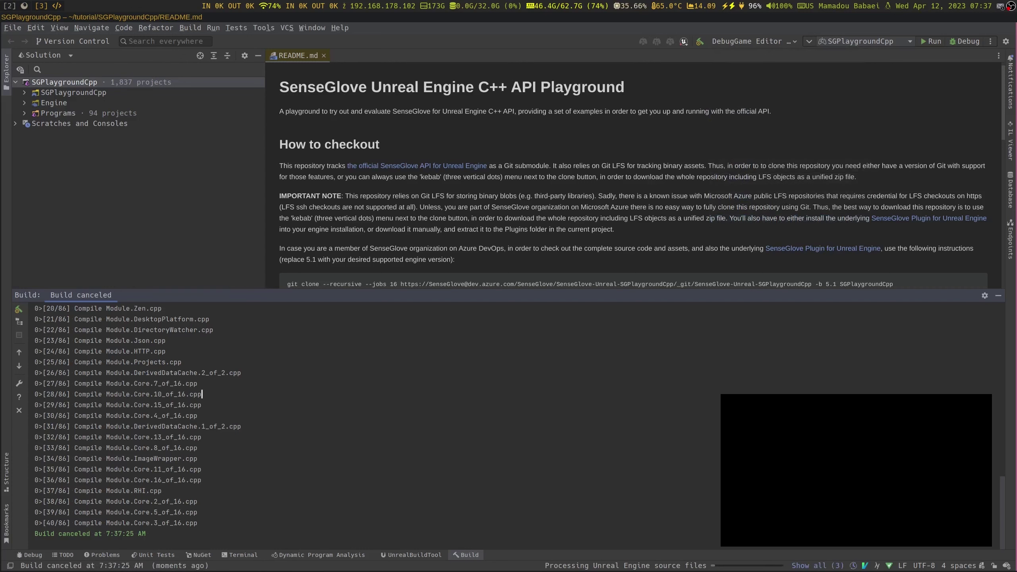
pyautogui.click(962, 44)
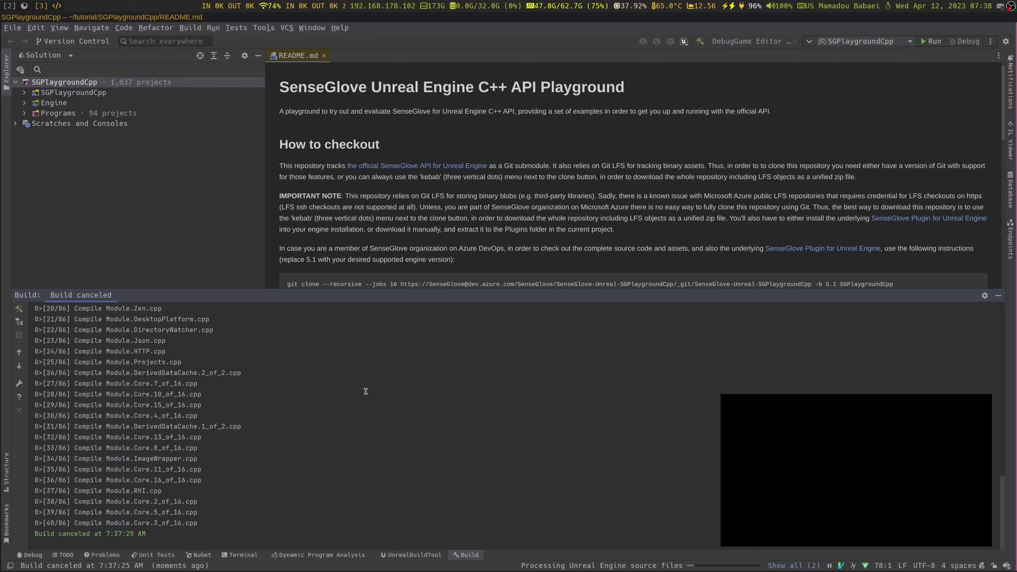
# Build and launch SGPlaygroundCpp under the debugger with Ctrl+Shift+B, then return to the terminal
pyautogui.scroll(3, 261, 407)
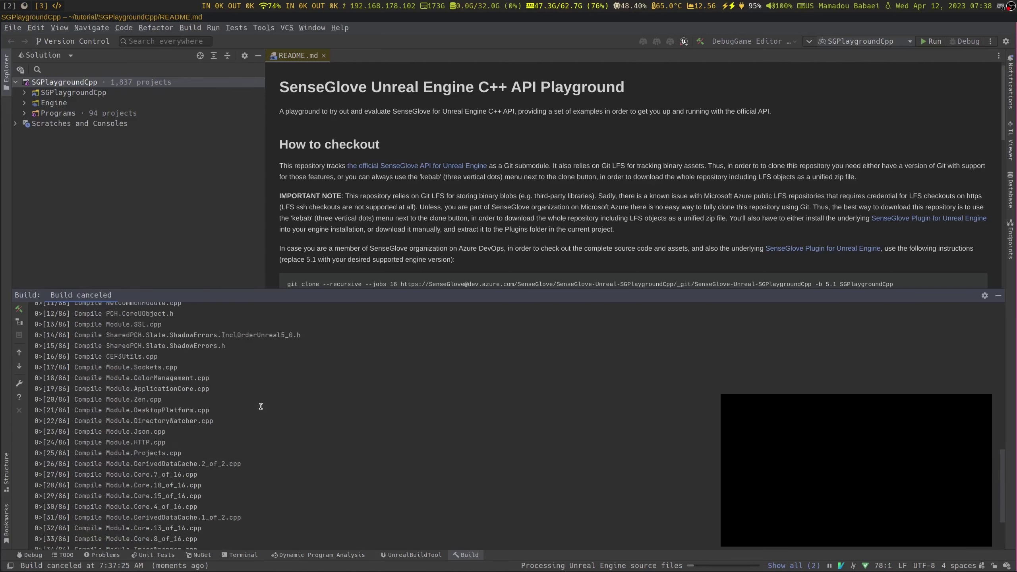
pyautogui.scroll(15, 261, 407)
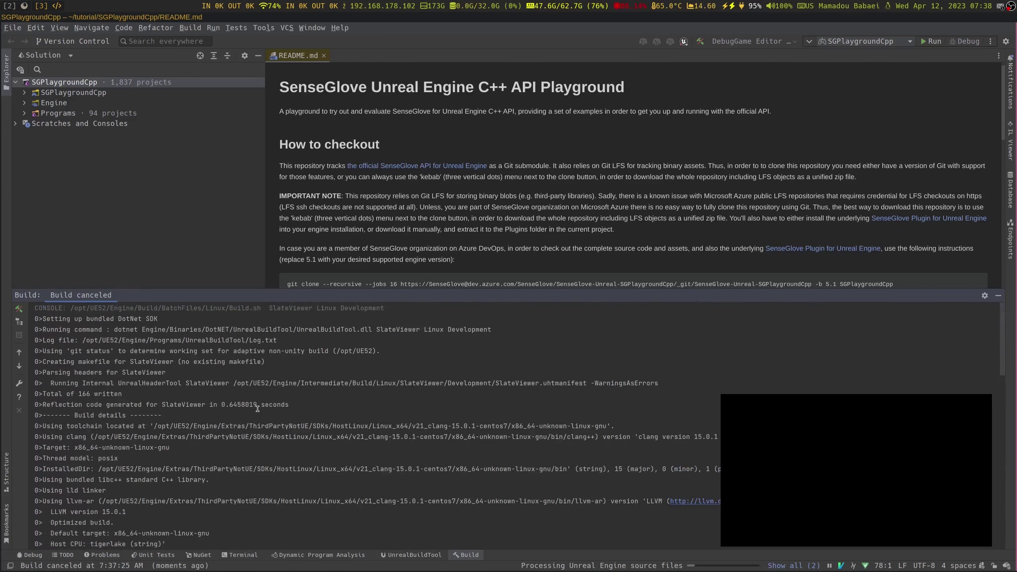
pyautogui.scroll(-20, 258, 409)
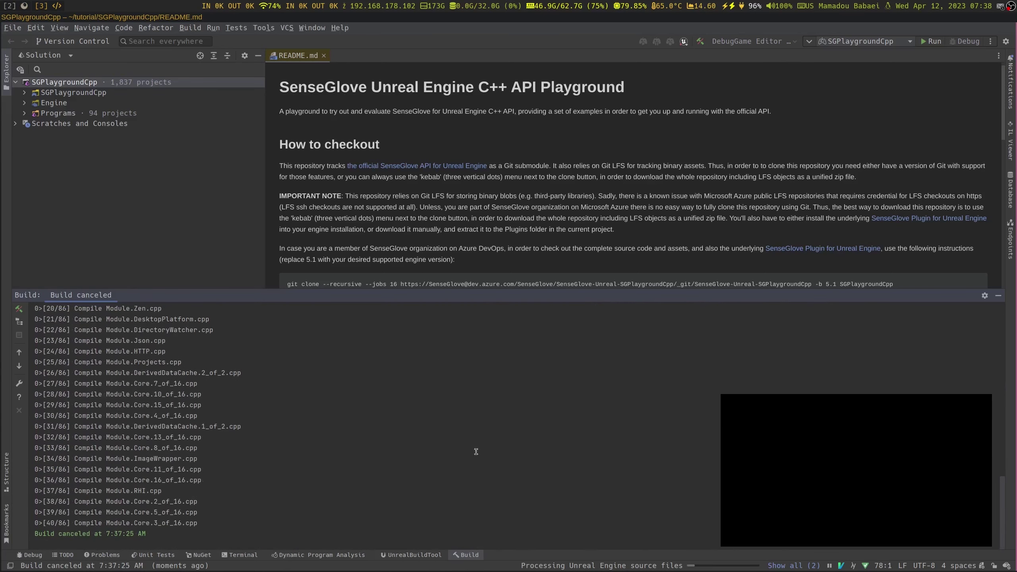
pyautogui.click(788, 566)
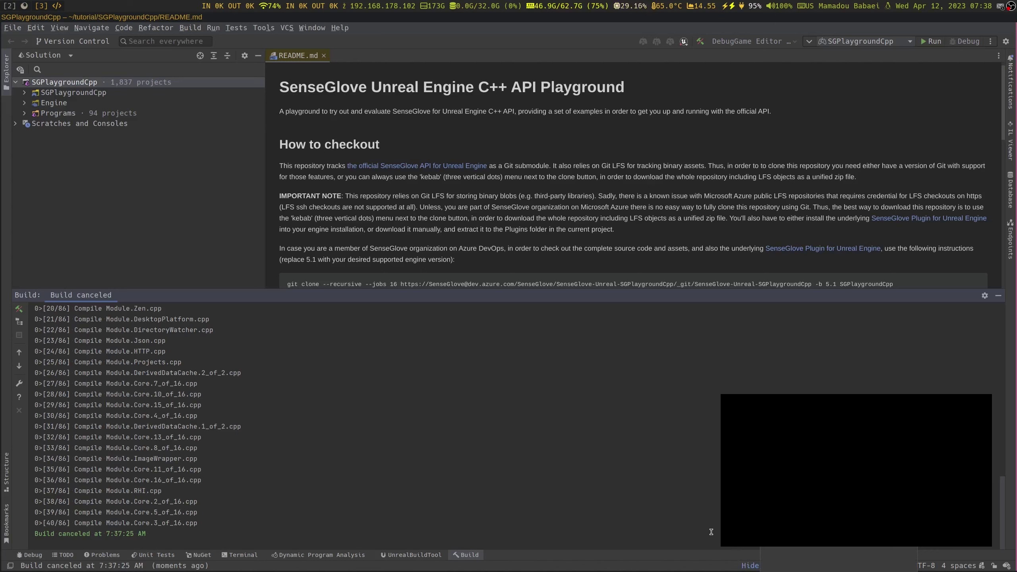
pyautogui.hotkey('ctrl', 'shift', 'b')
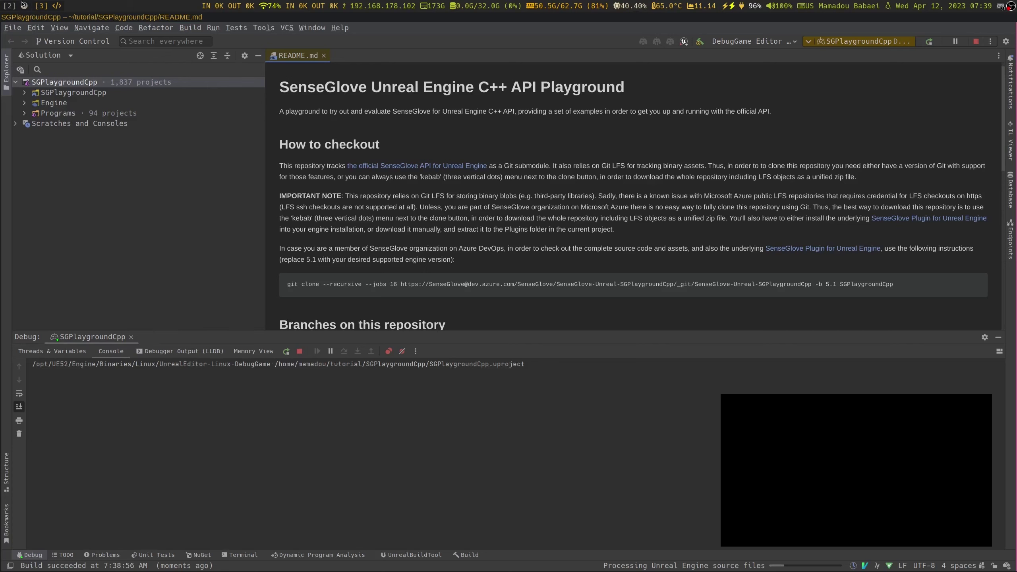
pyautogui.hotkey('alt', 'Tab')
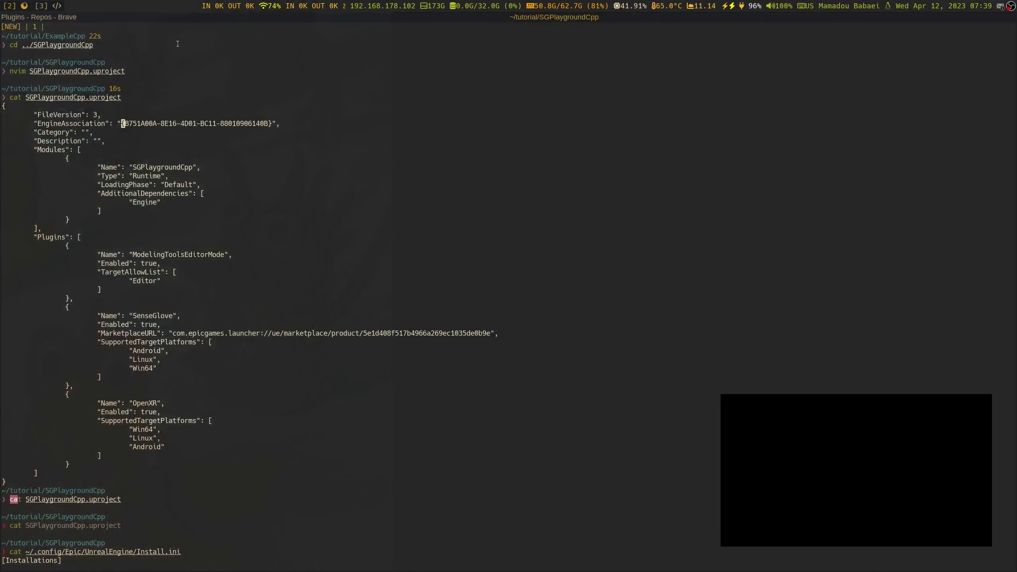
# Search the SenseGlove Docs for 'Linux' in Brave
pyautogui.hotkey('alt', 'Tab')
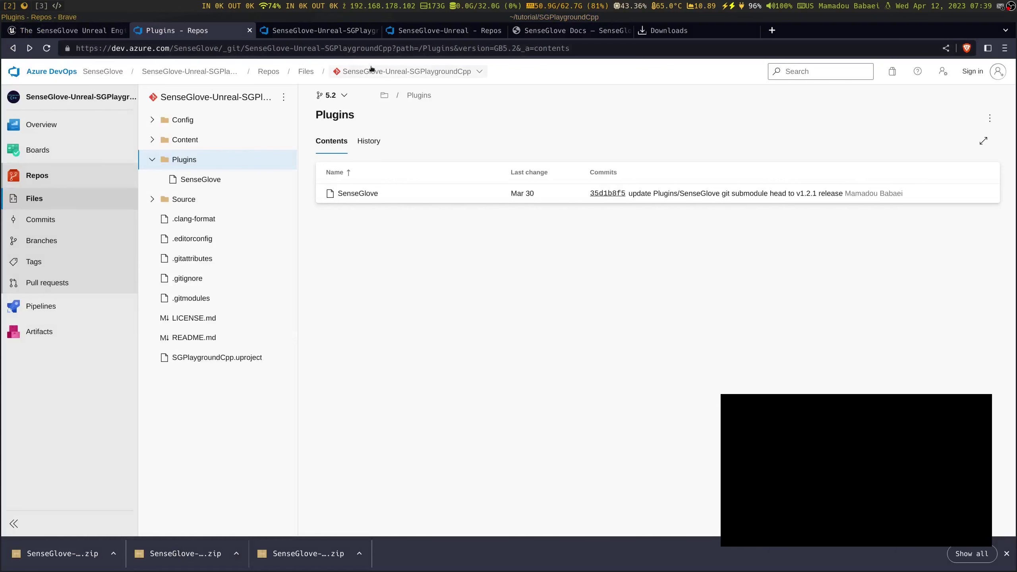
pyautogui.click(546, 30)
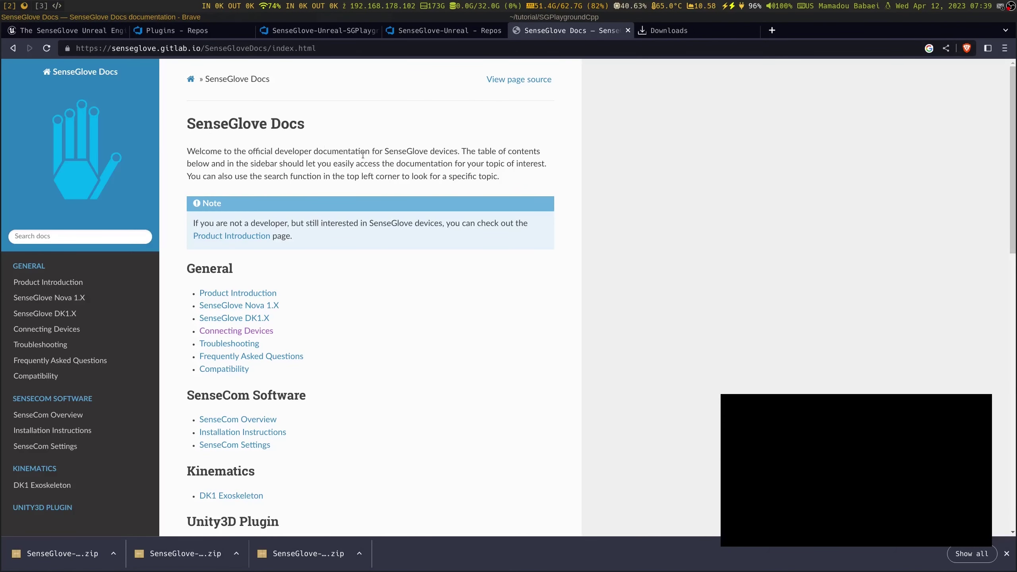
pyautogui.click(70, 235)
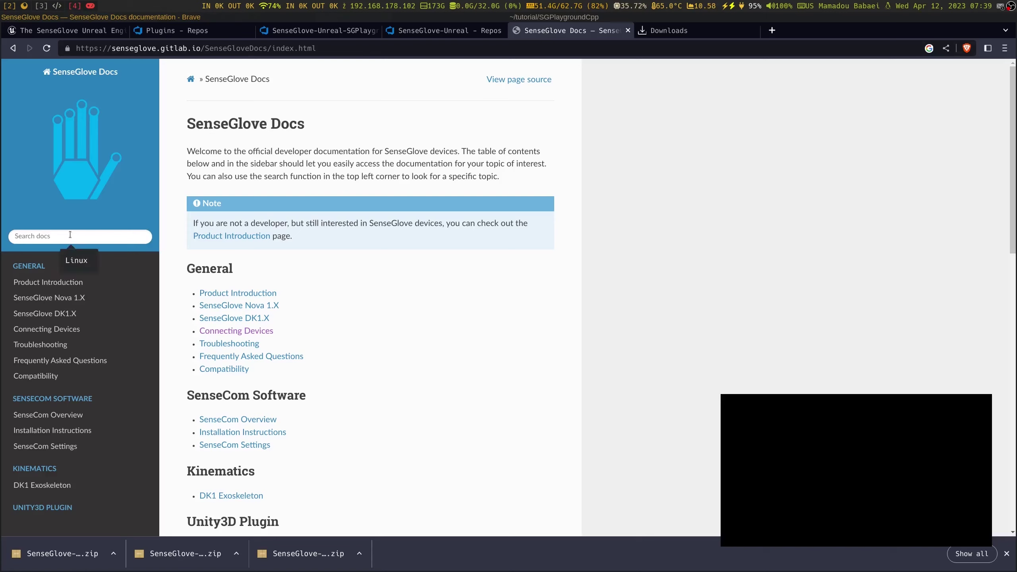
pyautogui.write('Linux')
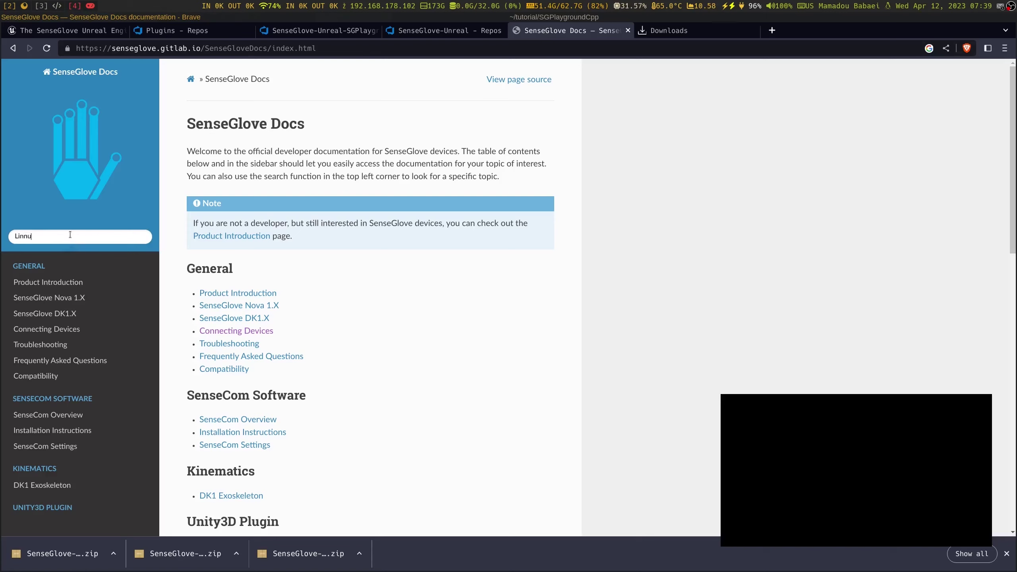
pyautogui.press('Return')
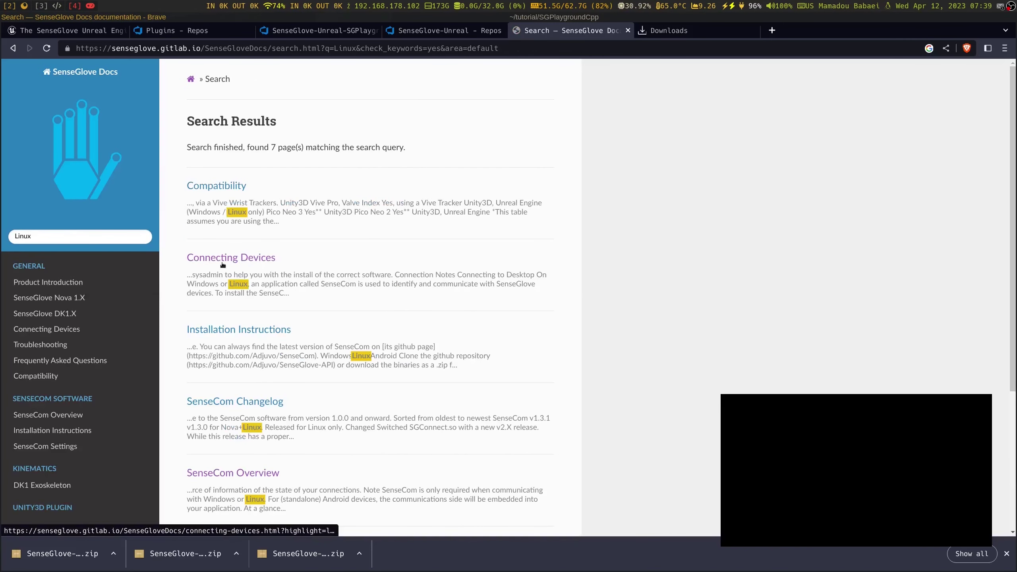
# Open the Connecting Devices page and read its Linux pairing instructions
pyautogui.click(242, 264)
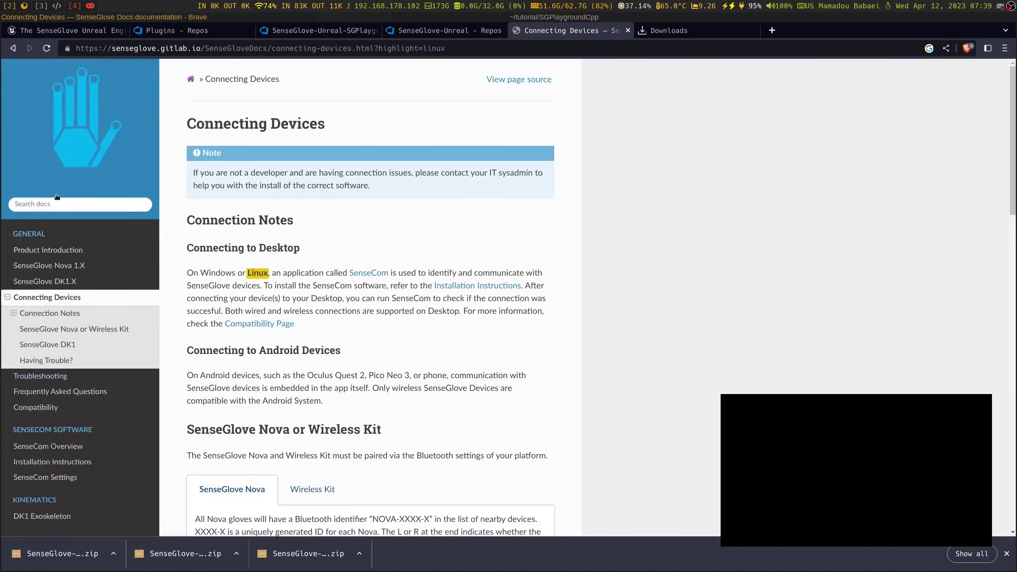
pyautogui.scroll(1, 57, 196)
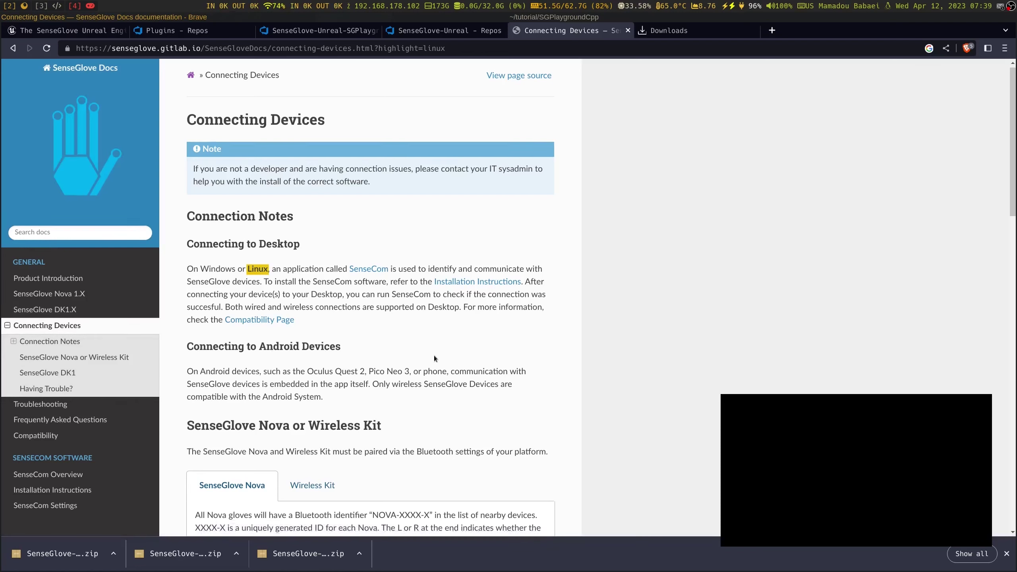
pyautogui.scroll(-5, 435, 356)
pyautogui.scroll(-5, 435, 356)
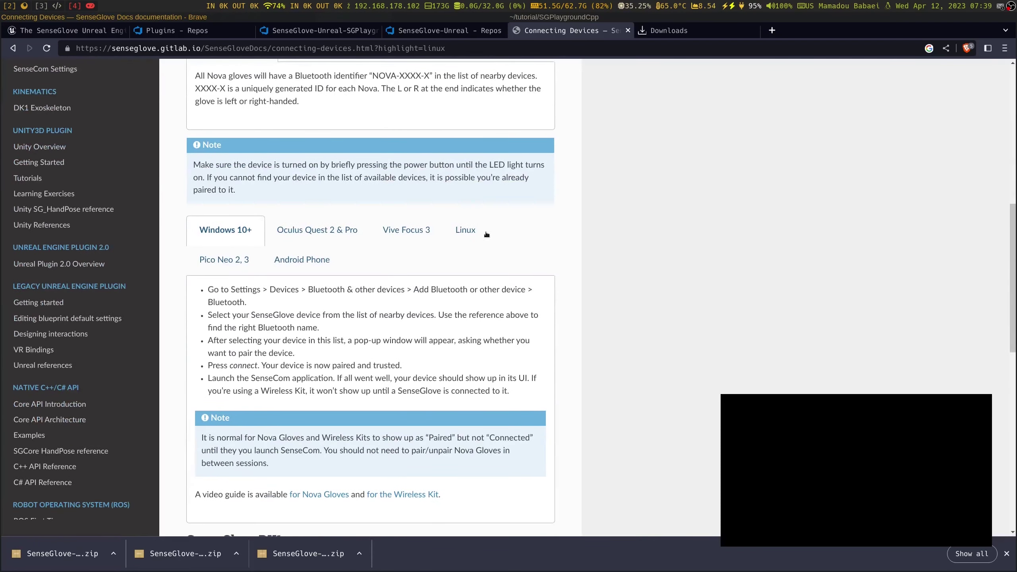
pyautogui.click(475, 230)
pyautogui.scroll(-4, 477, 346)
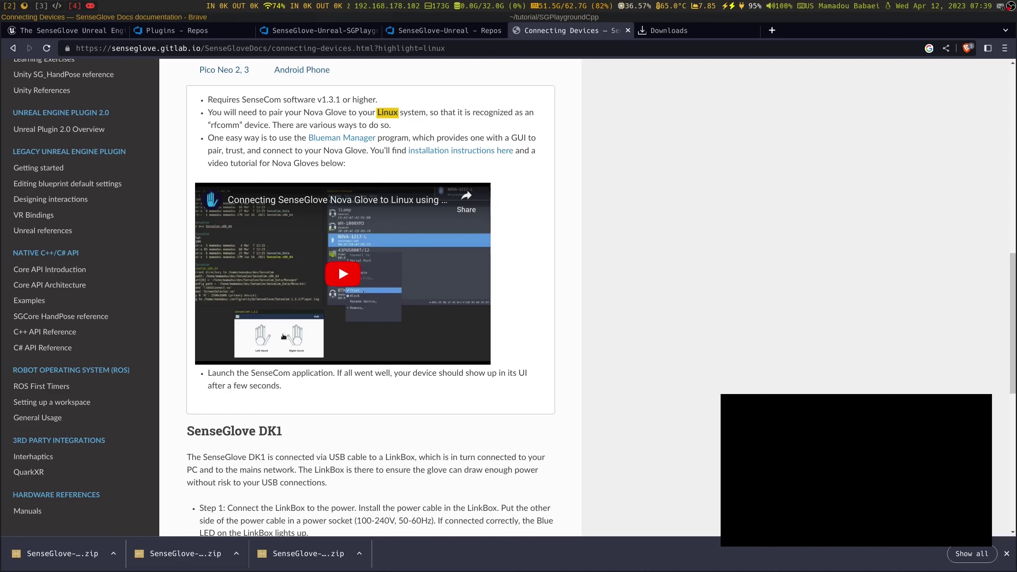
# Check the Unreal loading workspace and Rider debug session, then return to the SenseGlove docs
pyautogui.click(75, 5)
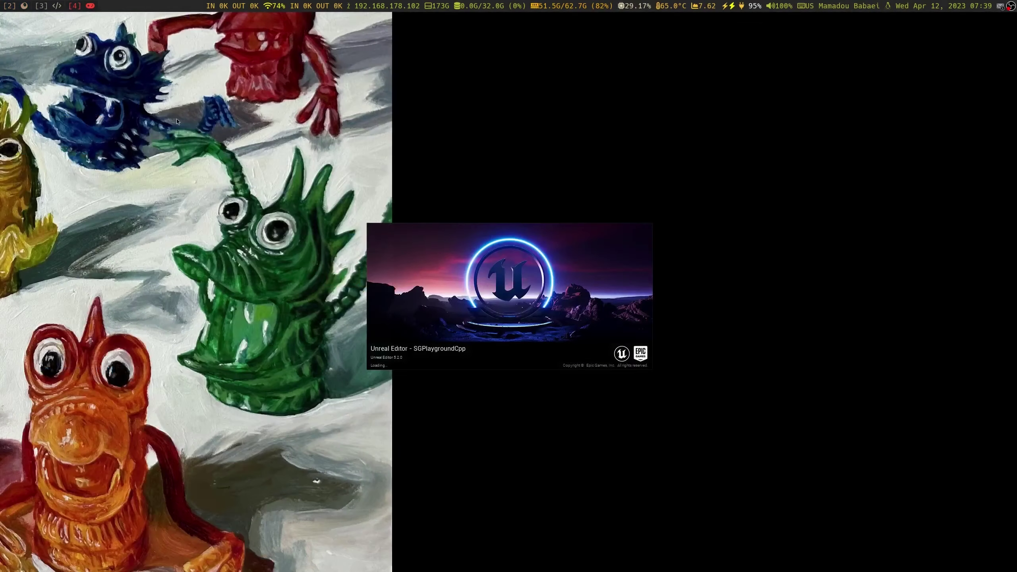
pyautogui.click(56, 5)
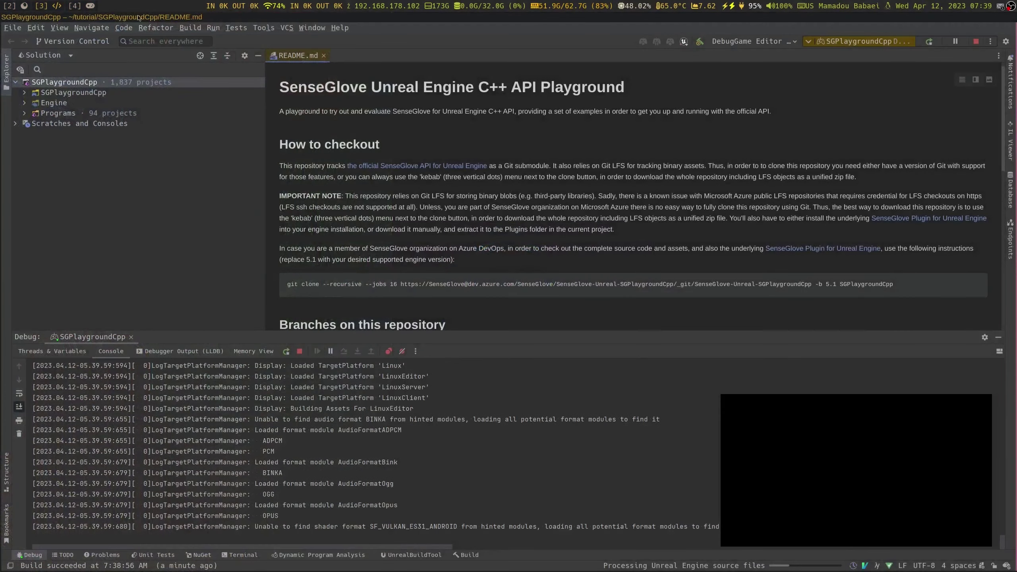
pyautogui.click(22, 6)
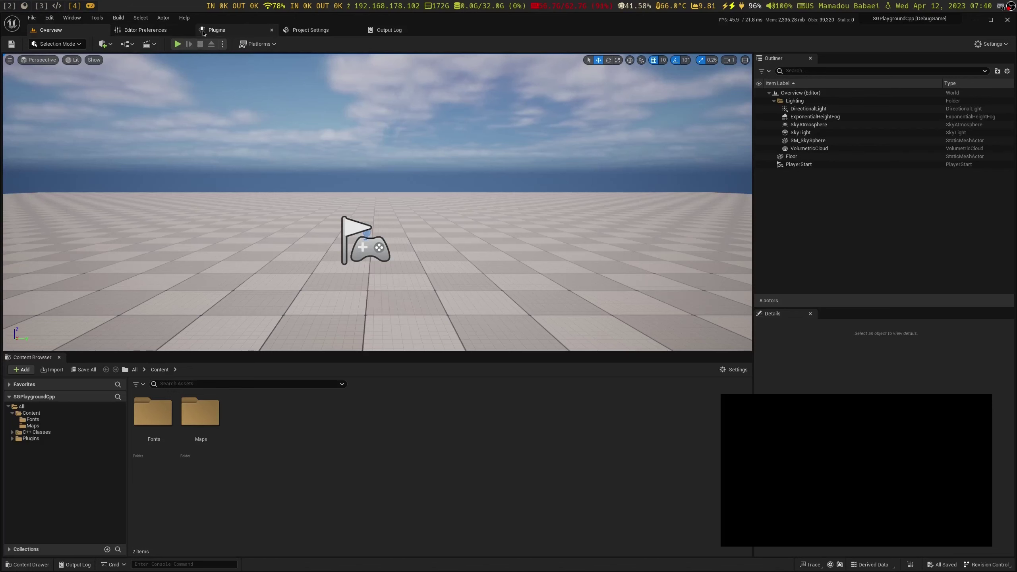
pyautogui.click(218, 30)
pyautogui.click(171, 43)
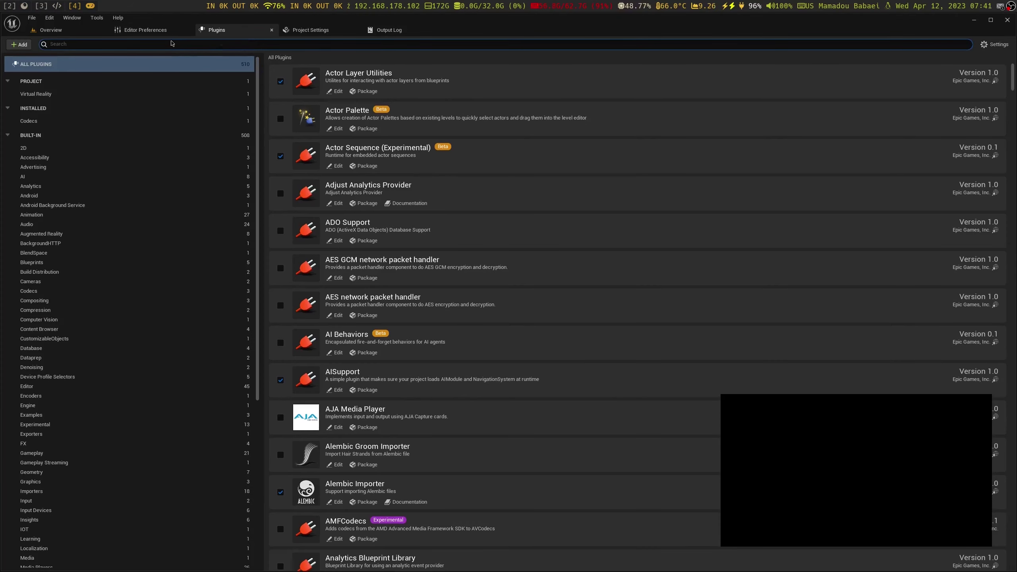
pyautogui.write('Sense')
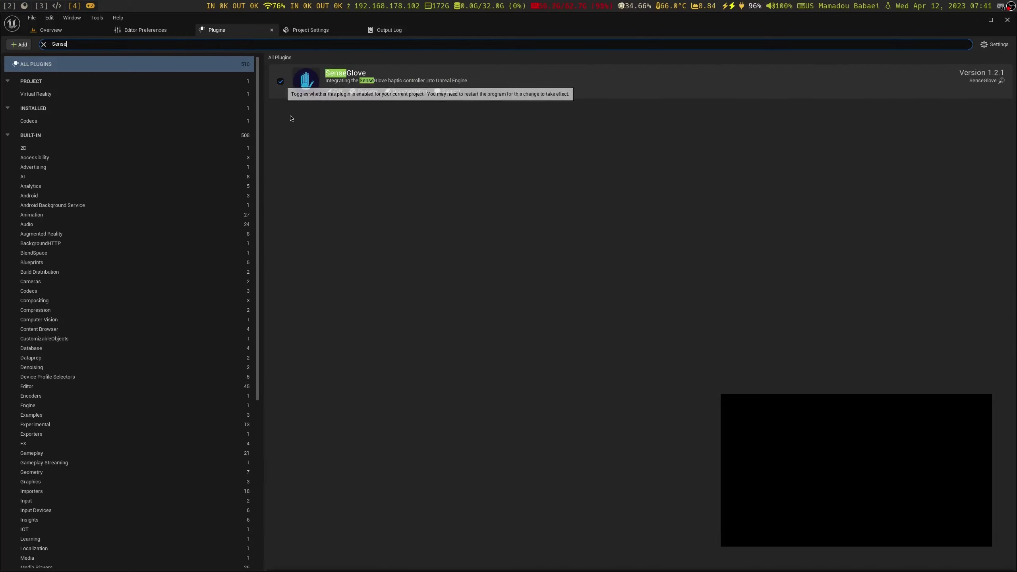
pyautogui.click(50, 30)
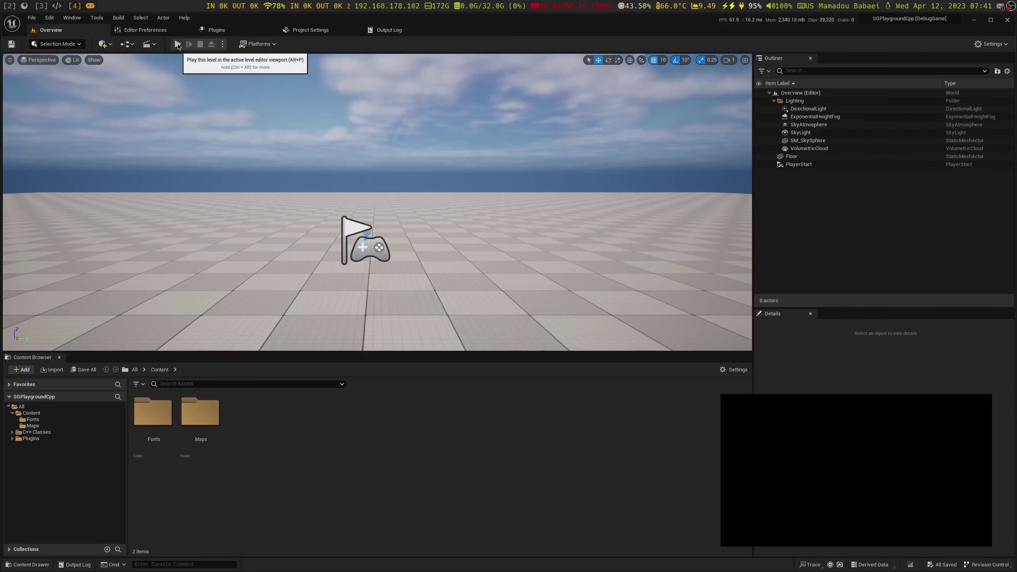
# Play the level, show the SGConnect and SGCore versions, check glove connection, then stop
pyautogui.click(177, 44)
pyautogui.click(248, 169)
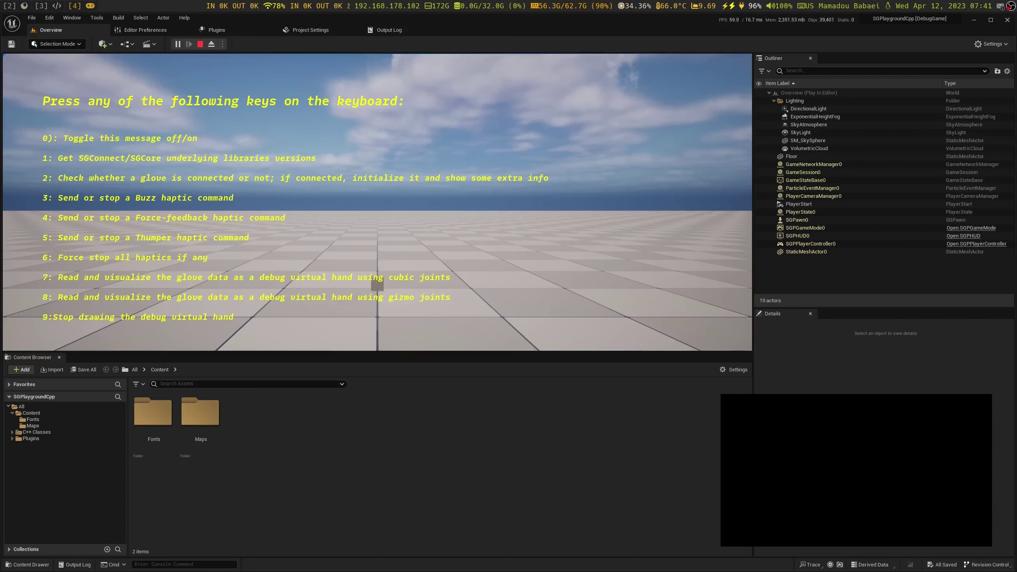
pyautogui.press('0')
pyautogui.press('0')
pyautogui.press('0')
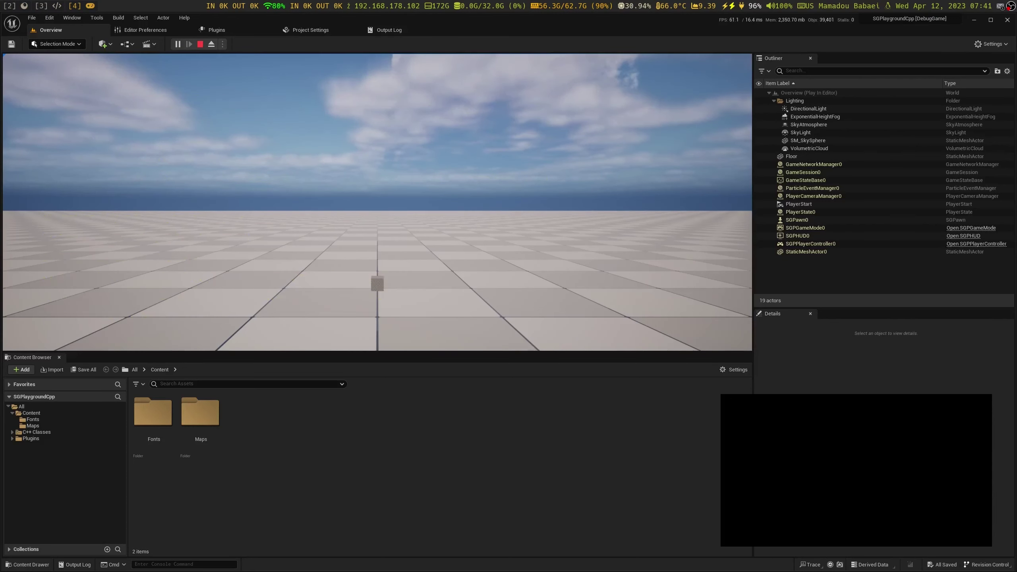
pyautogui.press('0')
pyautogui.press('0')
pyautogui.press('0')
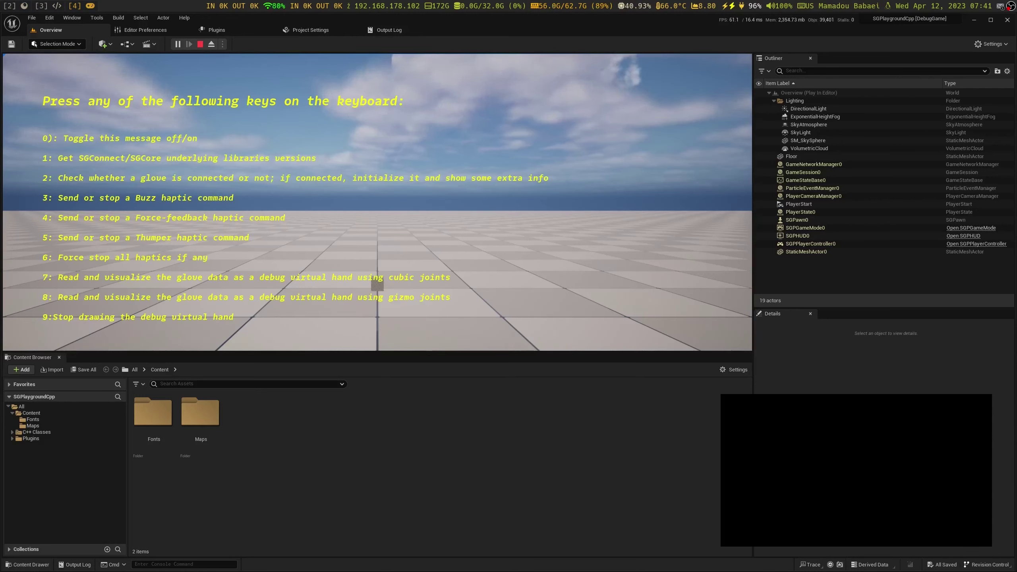
pyautogui.press('1')
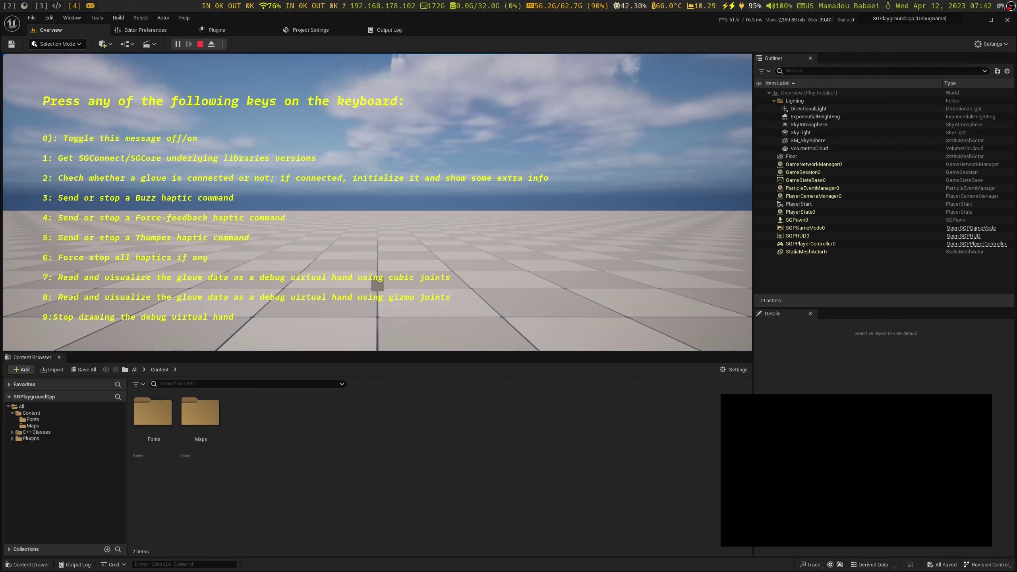
pyautogui.press('2')
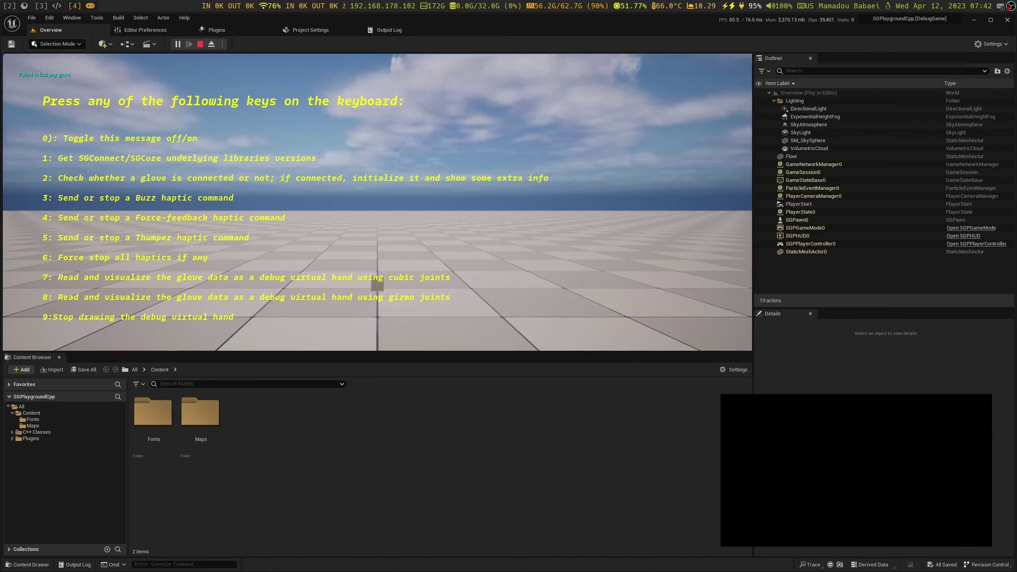
pyautogui.press('Escape')
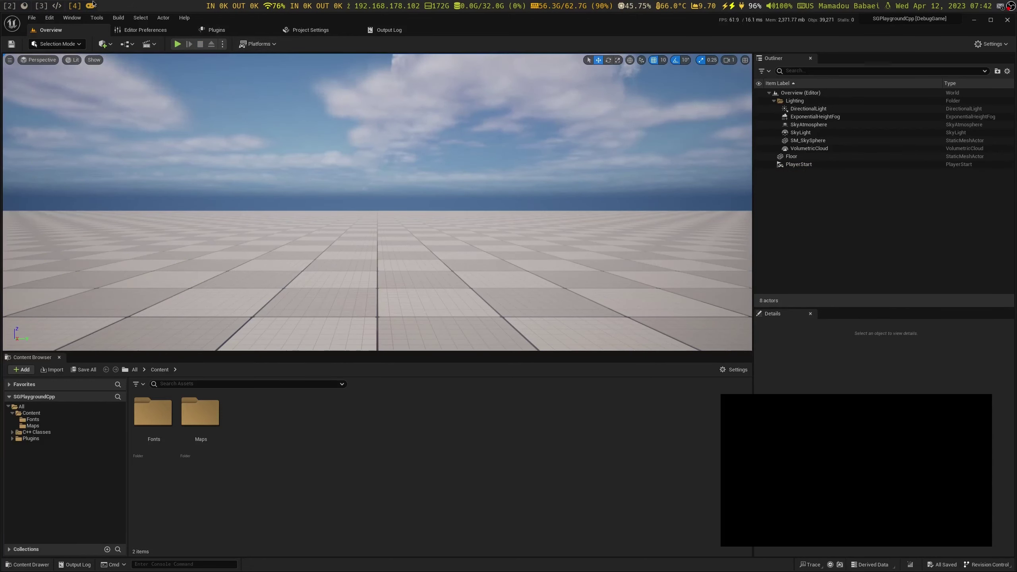
# Launch blueman-manager from the program prompt on workspace 6
pyautogui.press('super+6')
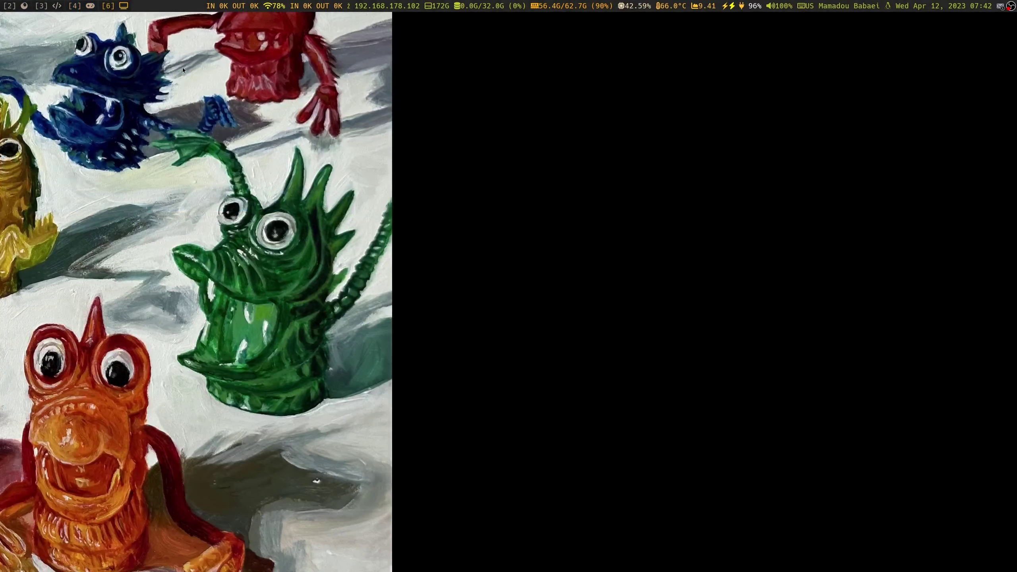
pyautogui.press('super+d')
pyautogui.write('bl')
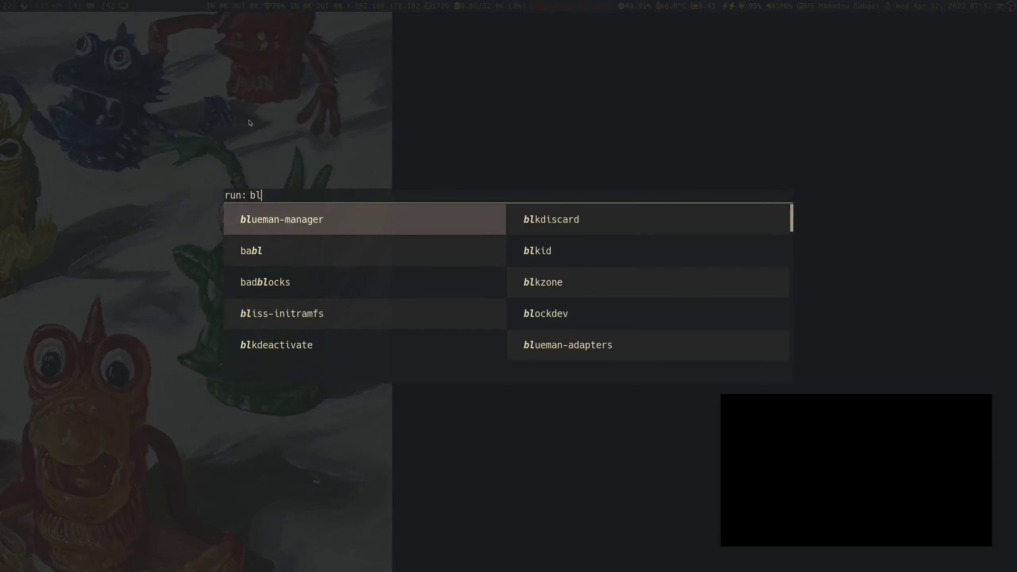
pyautogui.press('Return')
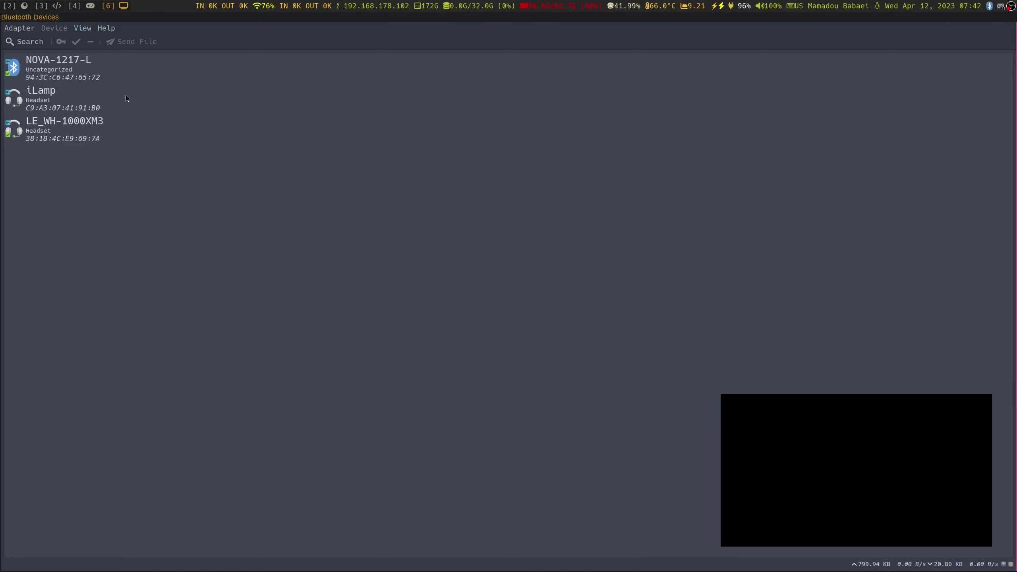
# Remove the NOVA-1217-L glove from Blueman's known devices and return to the browser
pyautogui.click(22, 54)
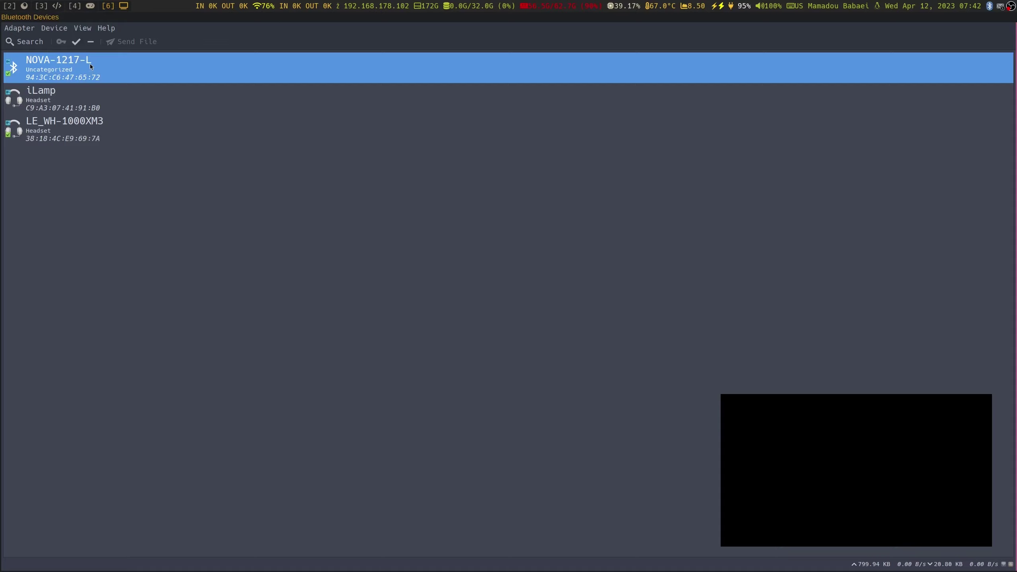
pyautogui.click(93, 43)
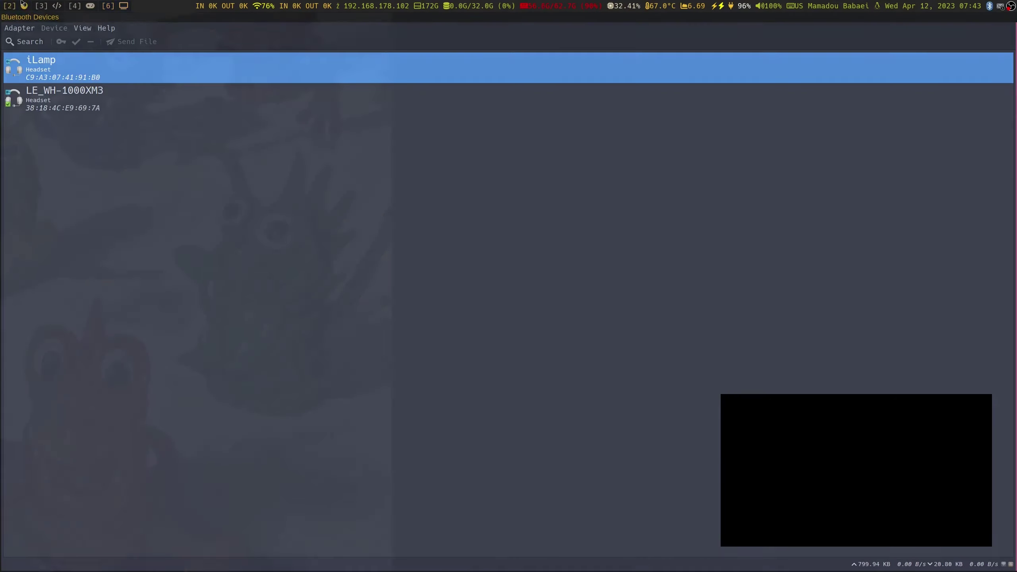
pyautogui.press('super+1')
# Search 'arch linux bluetooth' in a new tab and read the ArchWiki Bluetooth article
pyautogui.hotkey('ctrl', 't')
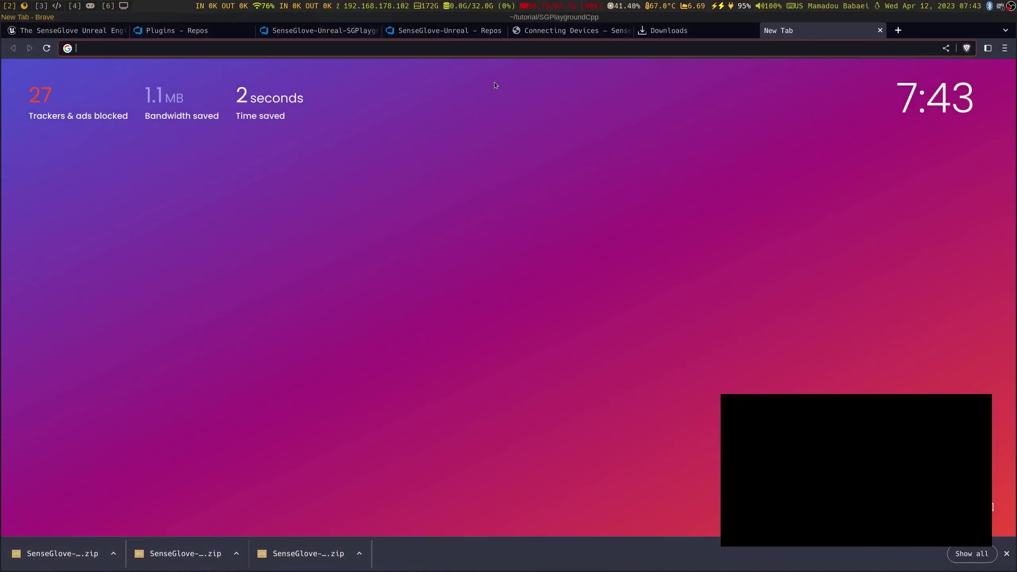
pyautogui.write('arch linux ge')
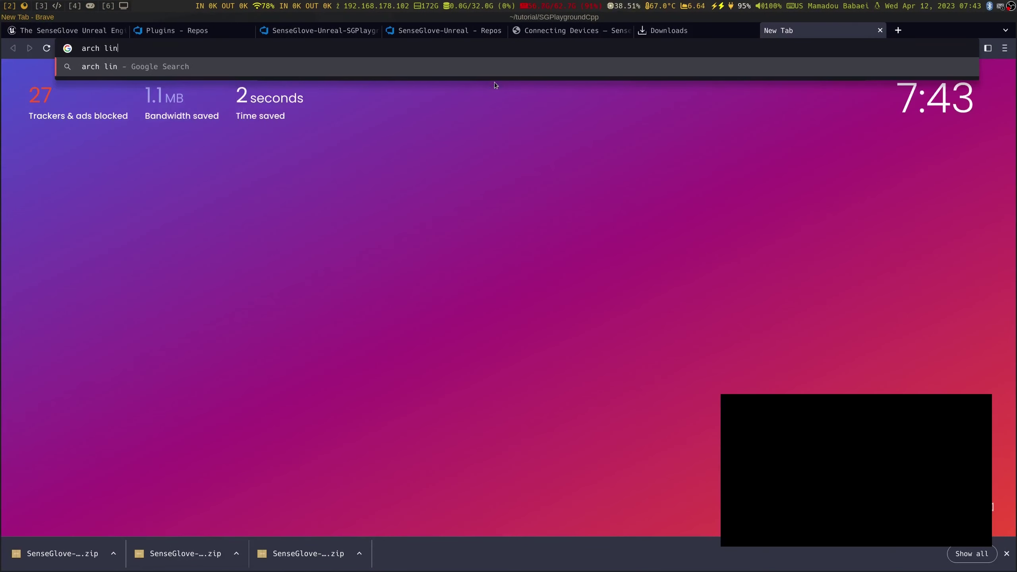
pyautogui.press('BackSpace')
pyautogui.press('BackSpace')
pyautogui.write('bluetooth')
pyautogui.press('Return')
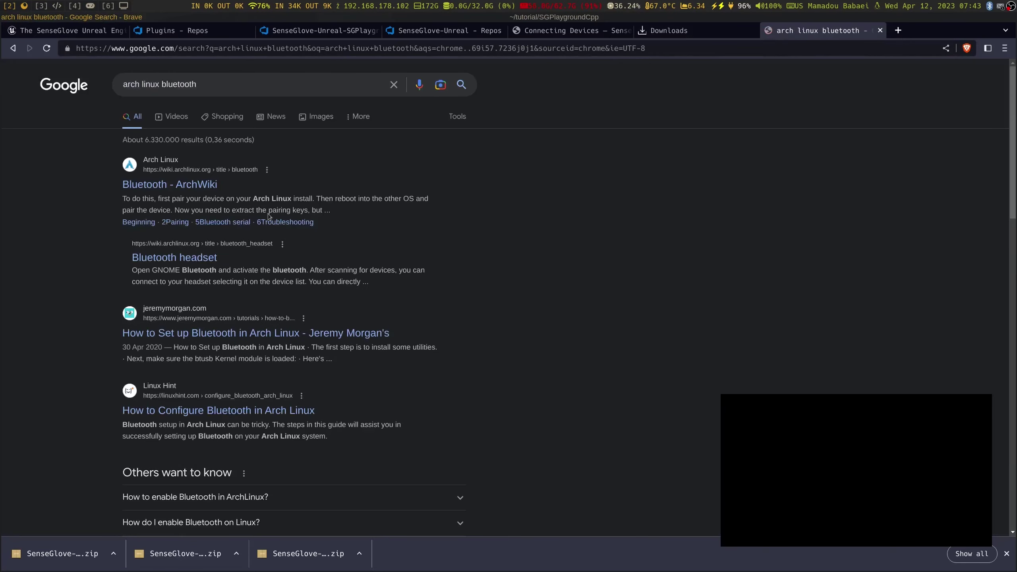
pyautogui.click(179, 184)
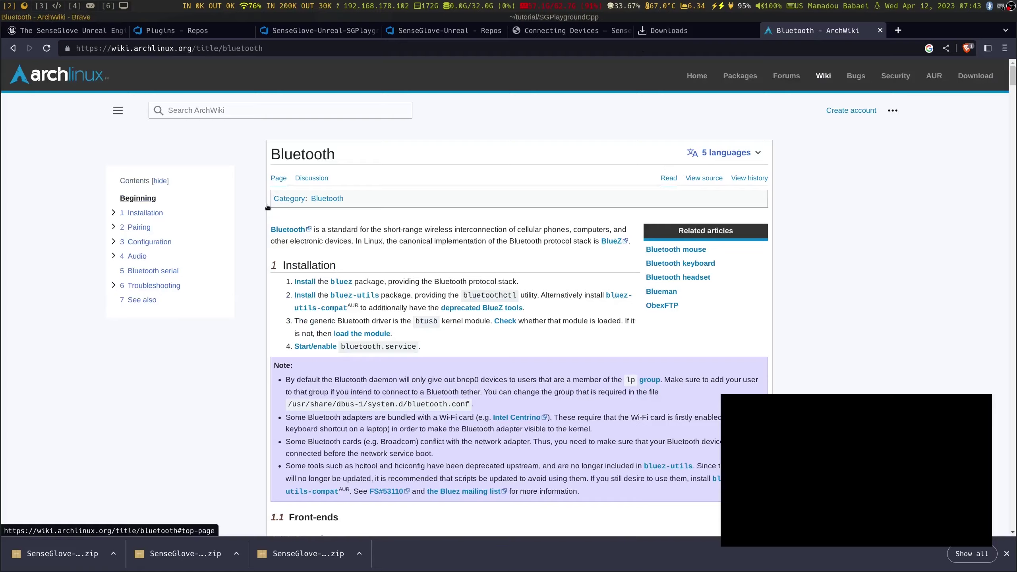
pyautogui.scroll(-10, 320, 276)
pyautogui.scroll(-20, 321, 279)
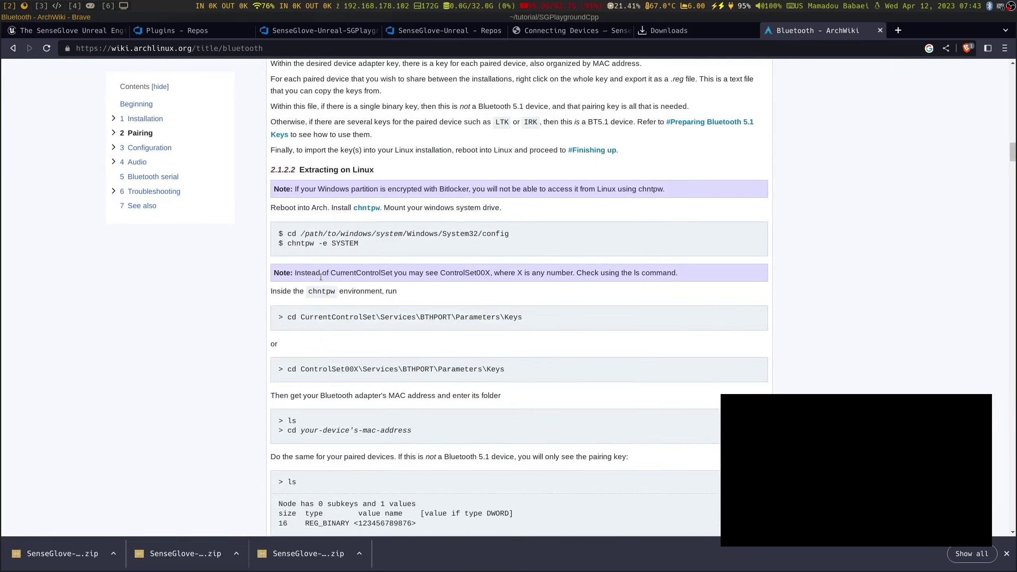
pyautogui.scroll(-20, 318, 285)
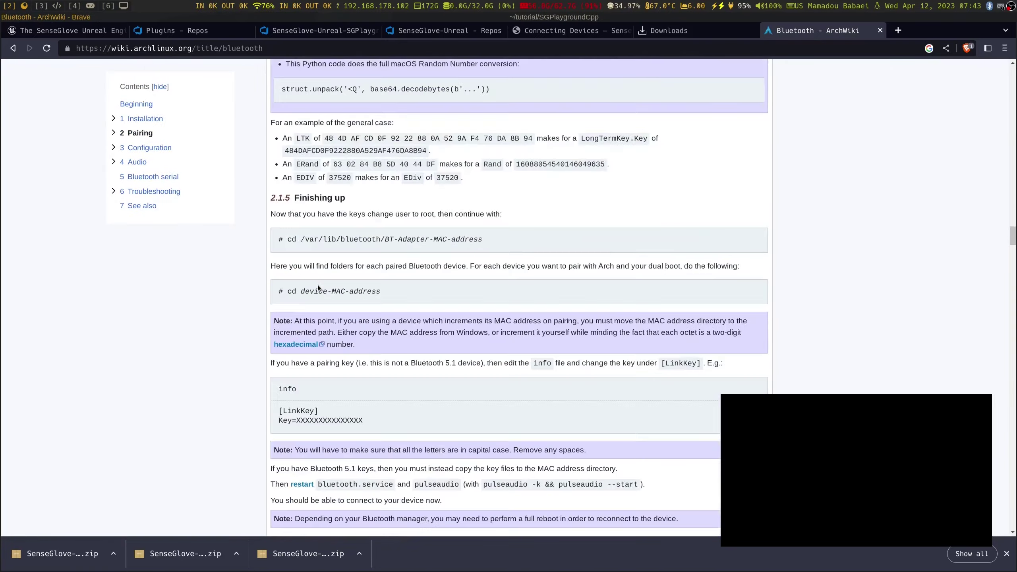
# Search 'gentoo bluetooth' in a new tab, skim the Gentoo Wiki article, and close it
pyautogui.hotkey('ctrl', 't')
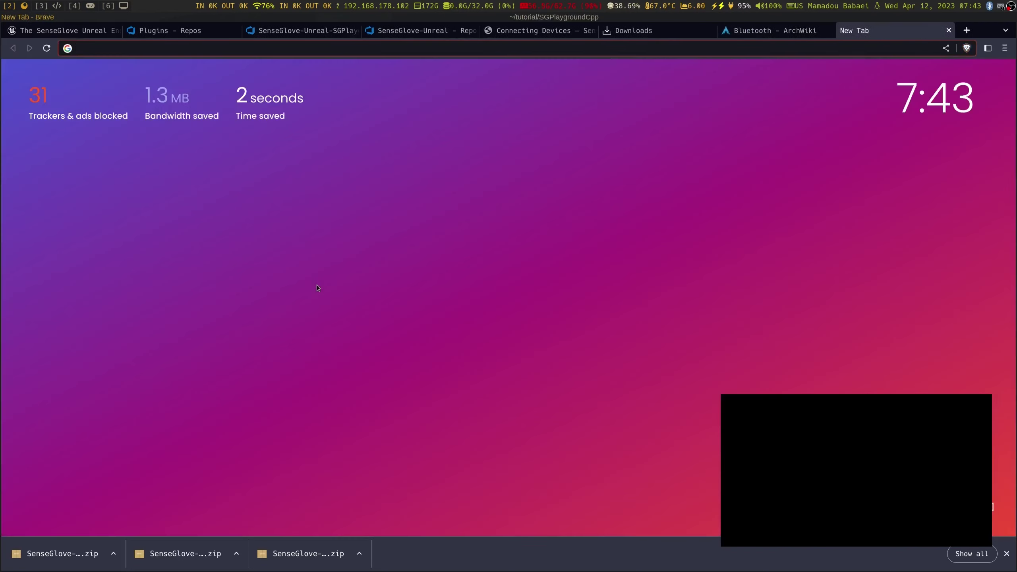
pyautogui.write('gentoo bluetooth')
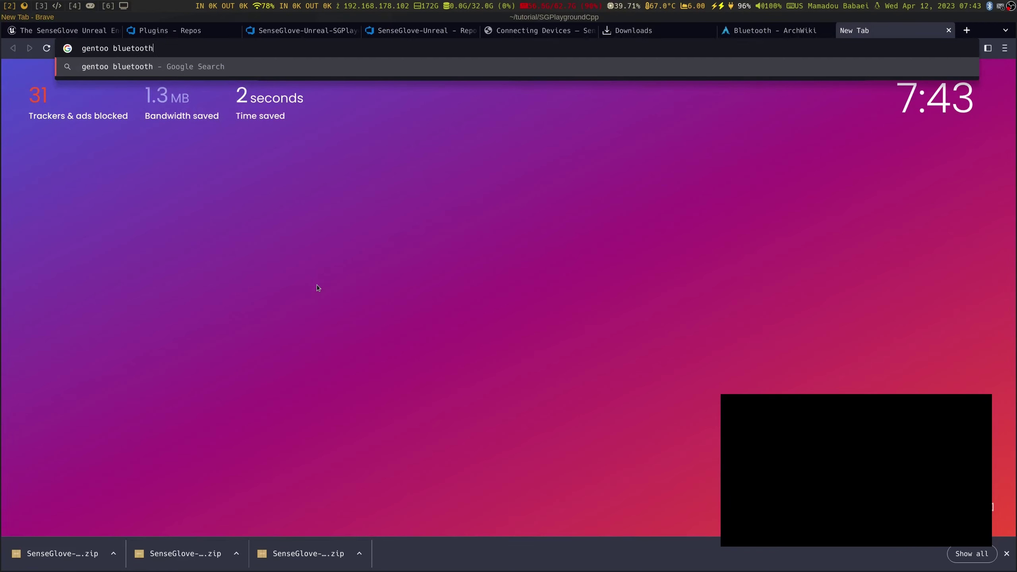
pyautogui.press('Return')
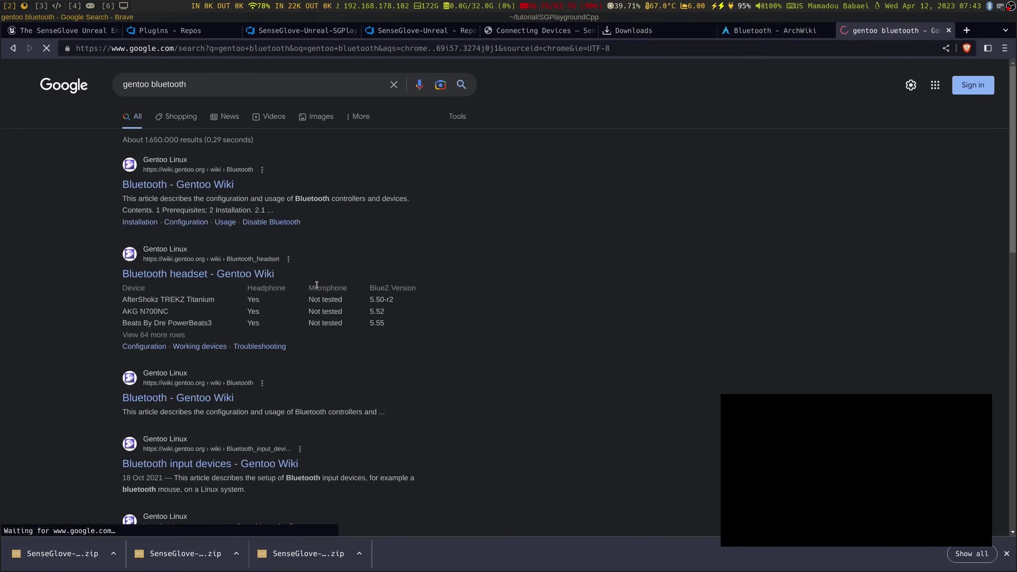
pyautogui.click(192, 179)
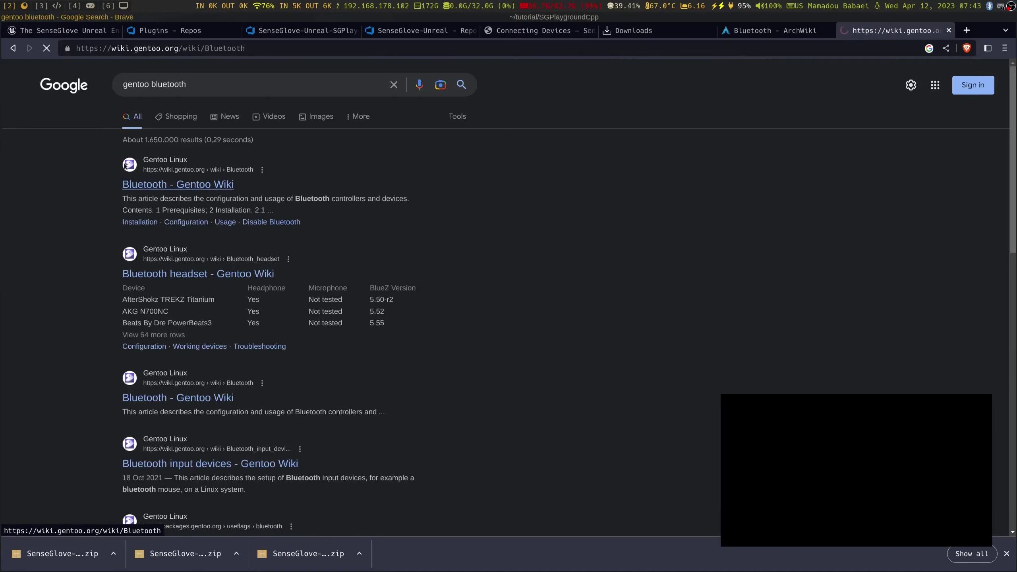
pyautogui.scroll(-20, 98, 344)
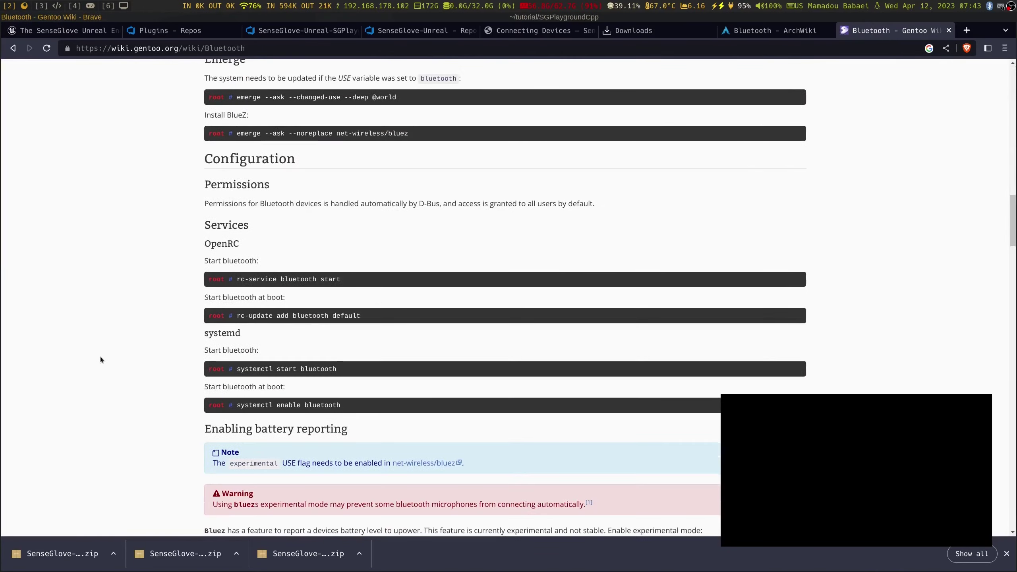
pyautogui.scroll(-20, 93, 364)
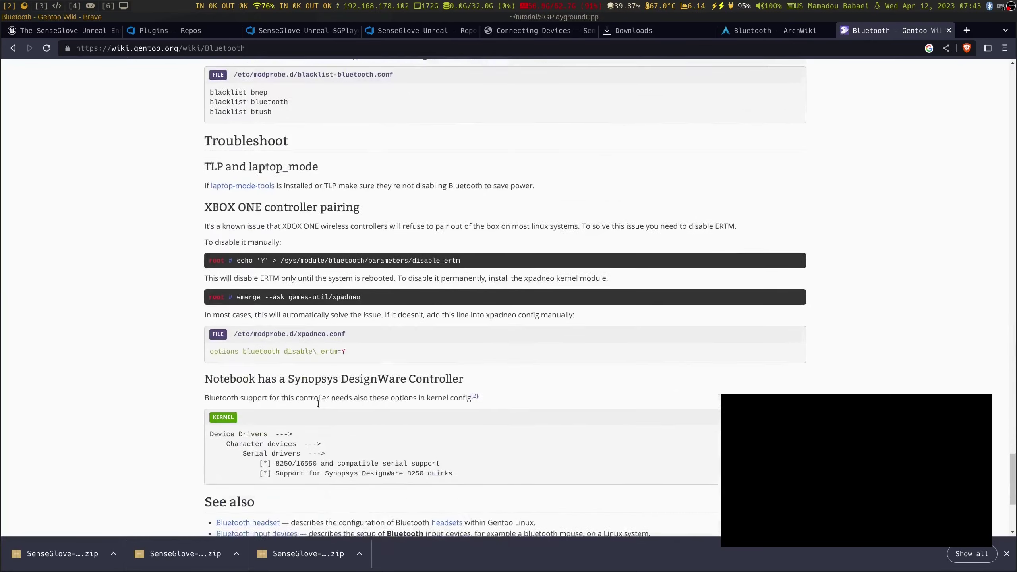
pyautogui.click(949, 31)
# Close the ArchWiki tab and bring the Bluetooth Devices workspace back
pyautogui.click(880, 31)
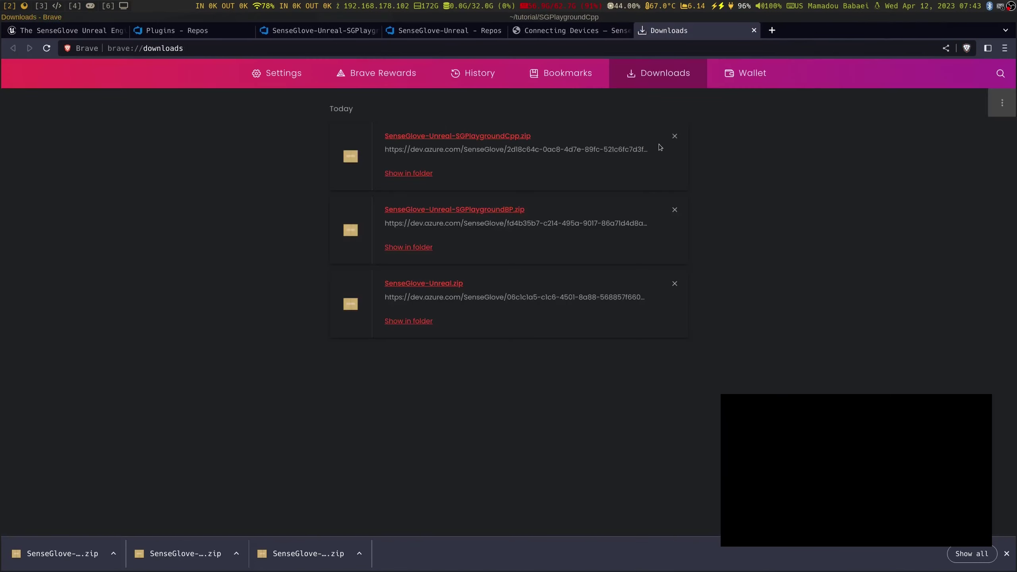
pyautogui.click(116, 3)
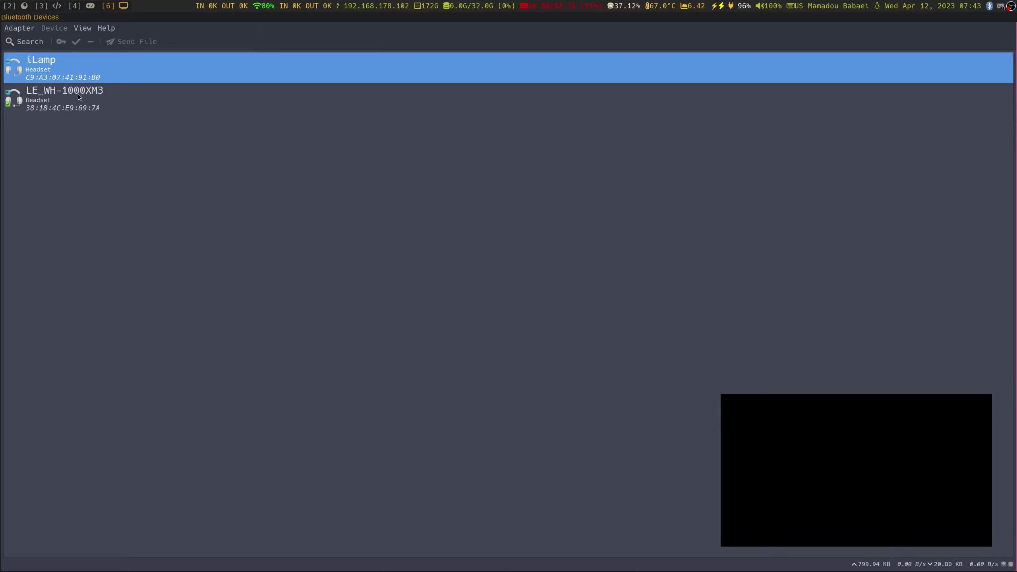
# Scan for Bluetooth devices and pair the NOVA-1217-L glove from its context menu
pyautogui.click(30, 45)
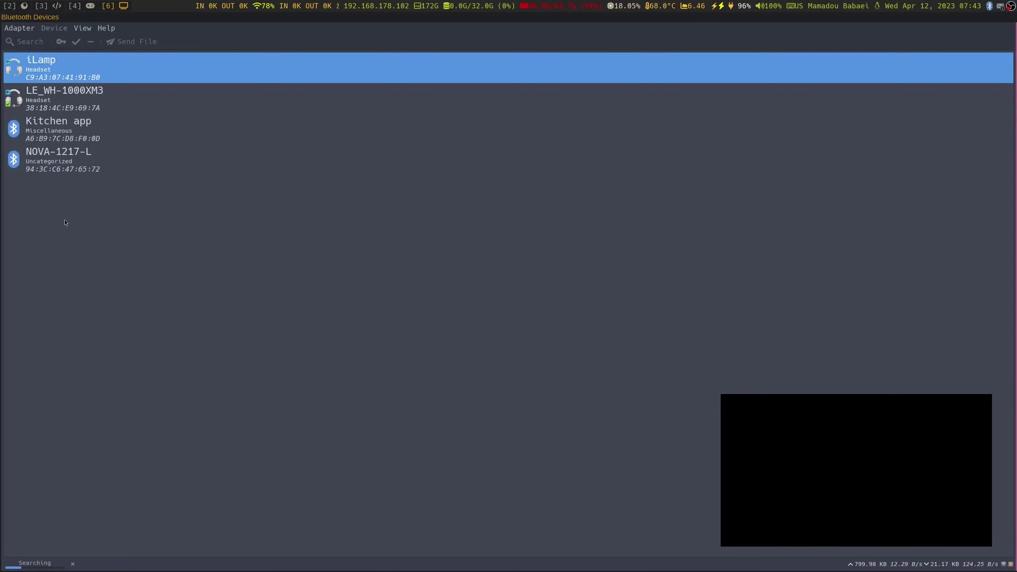
pyautogui.click(76, 164)
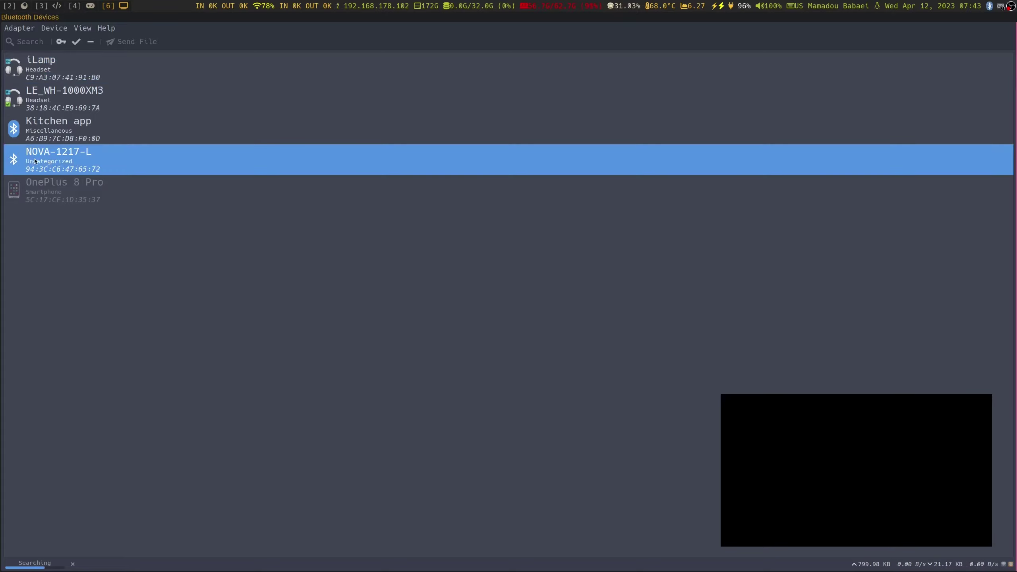
pyautogui.rightClick(62, 157)
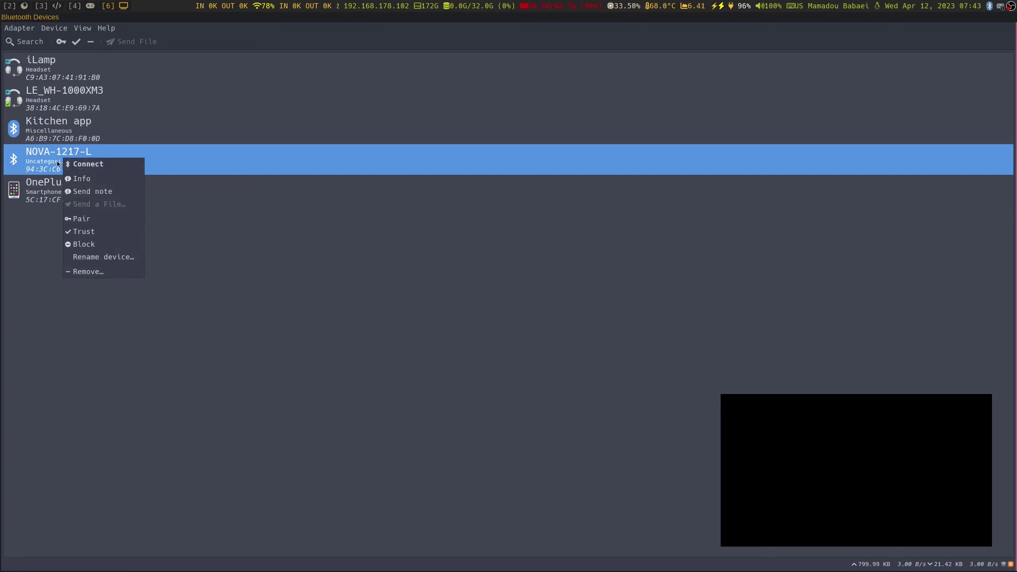
pyautogui.click(113, 223)
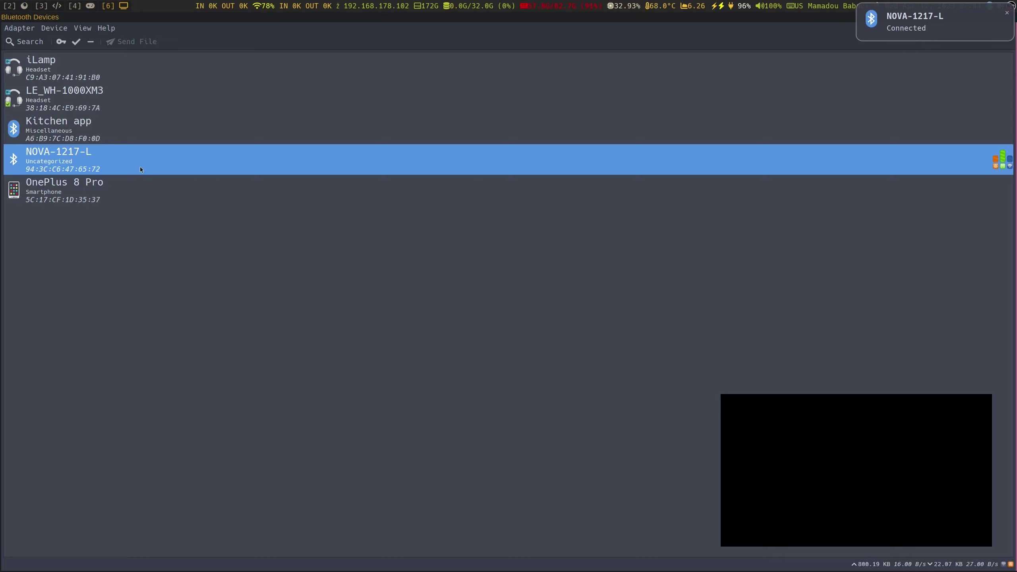
pyautogui.rightClick(114, 161)
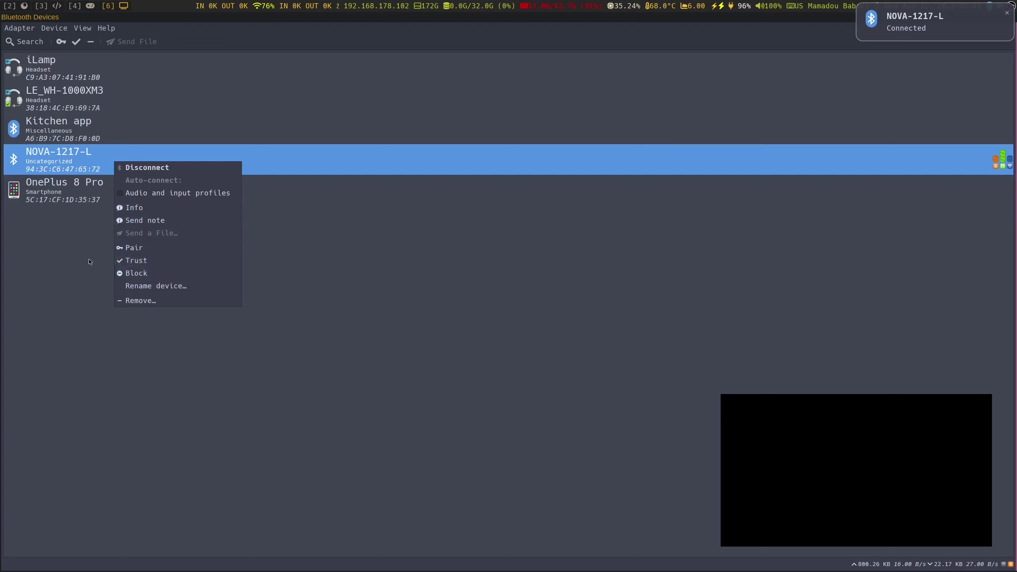
pyautogui.click(134, 248)
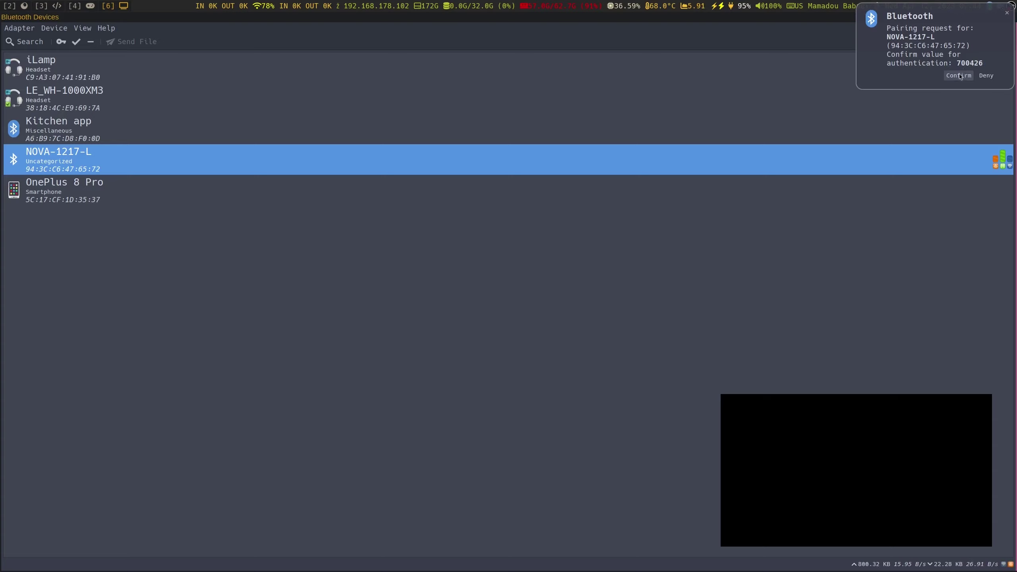
# Confirm the pairing code and mark the NOVA-1217-L glove as trusted in Blueman
pyautogui.click(960, 76)
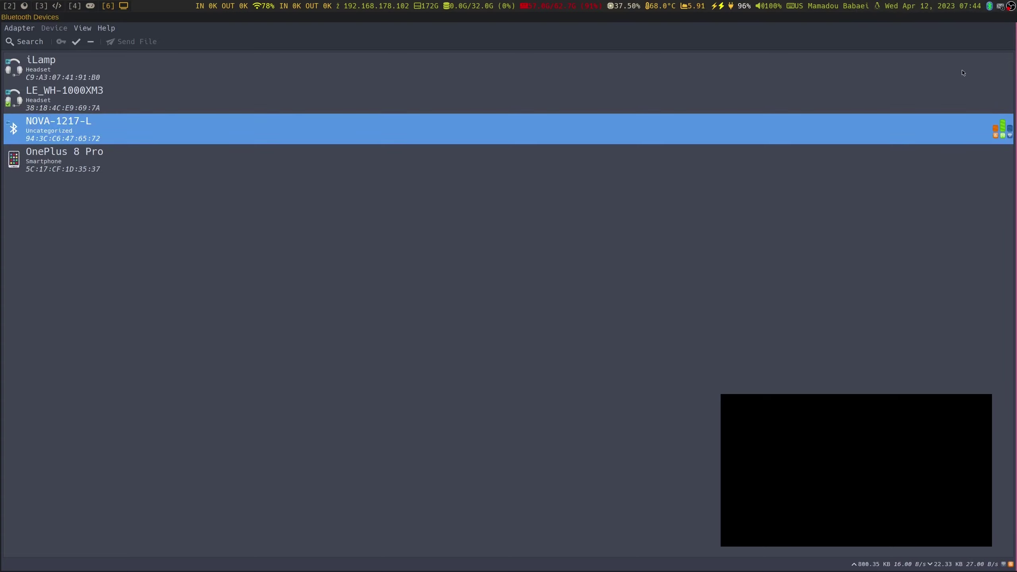
pyautogui.rightClick(57, 128)
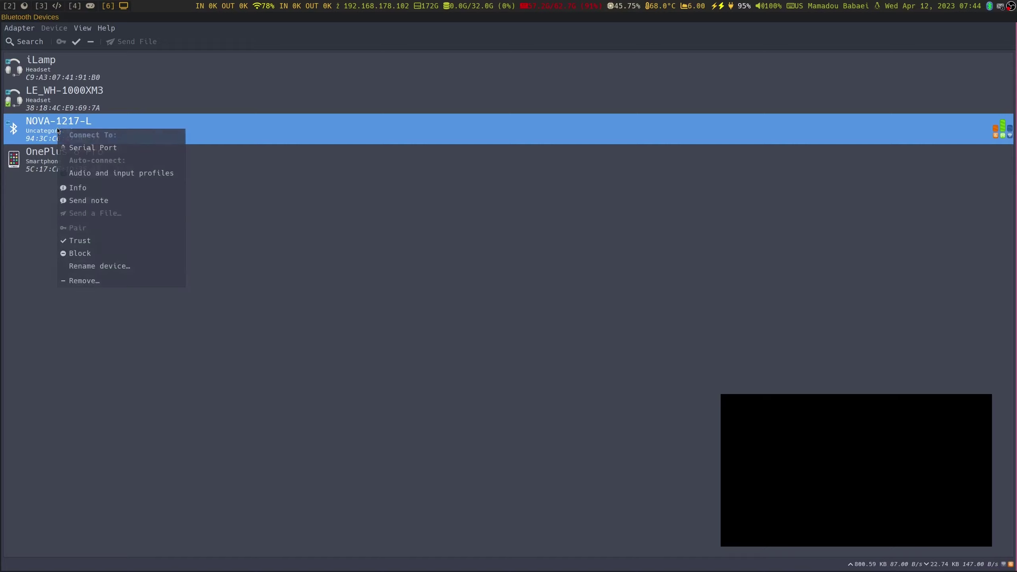
pyautogui.click(93, 241)
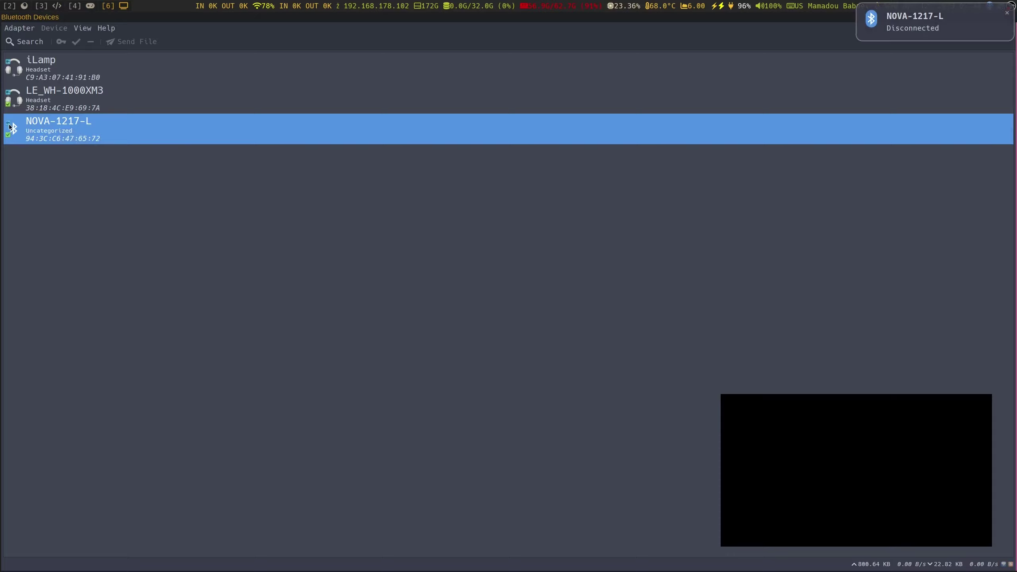
# Connect NOVA-1217-L over its Serial Port profile as rfcomm0
pyautogui.rightClick(103, 124)
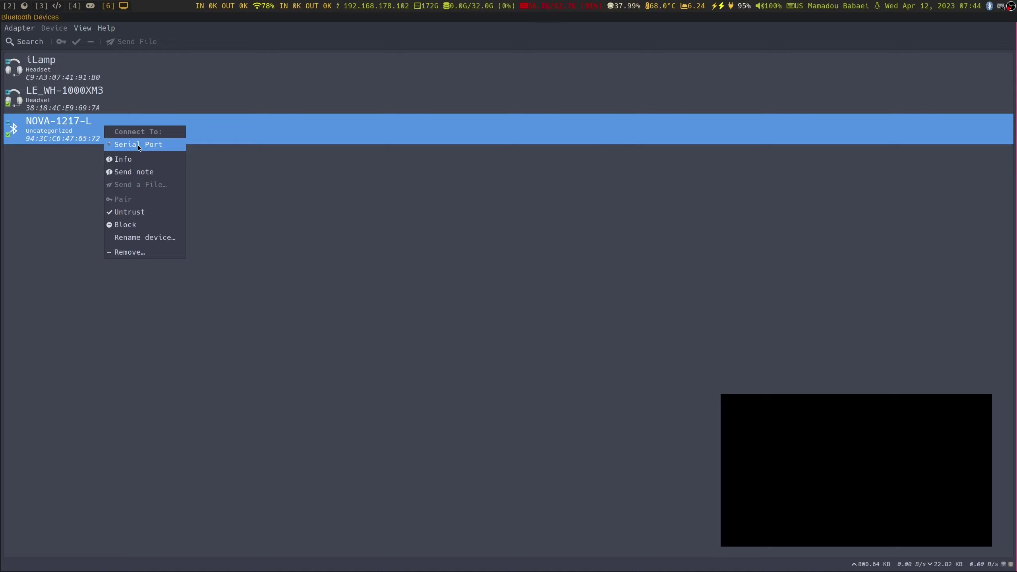
pyautogui.click(139, 147)
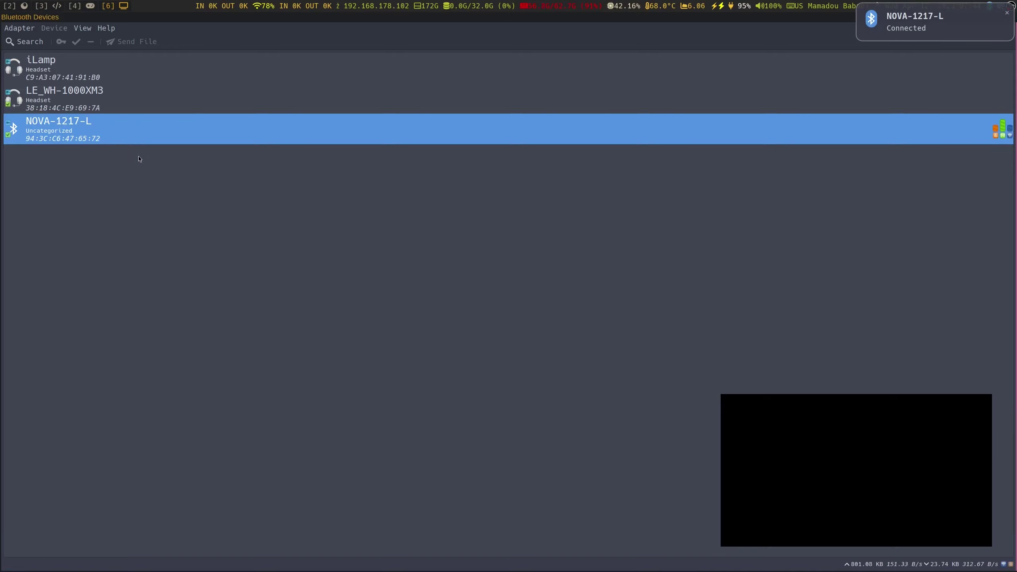
pyautogui.rightClick(104, 144)
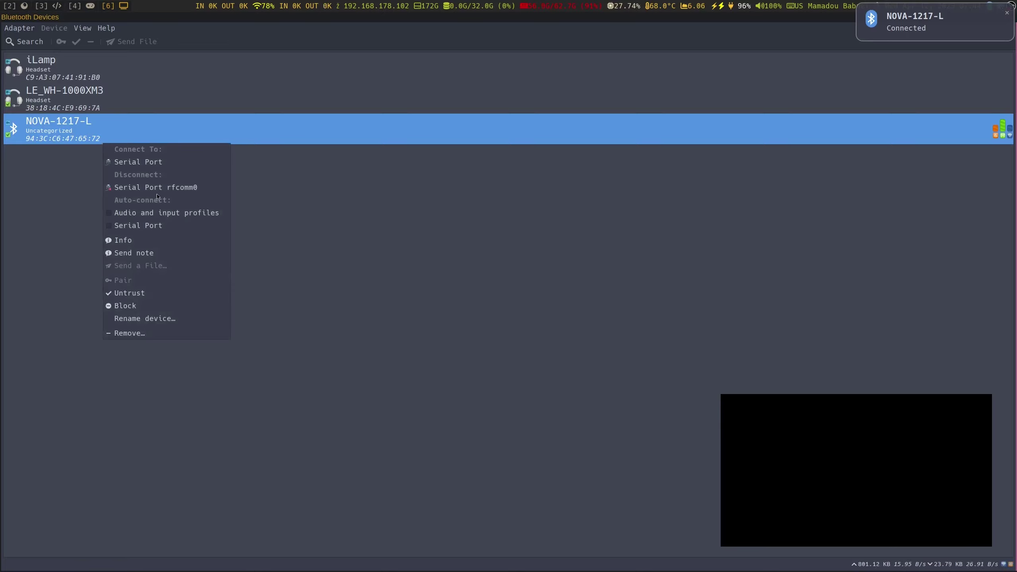
pyautogui.click(397, 238)
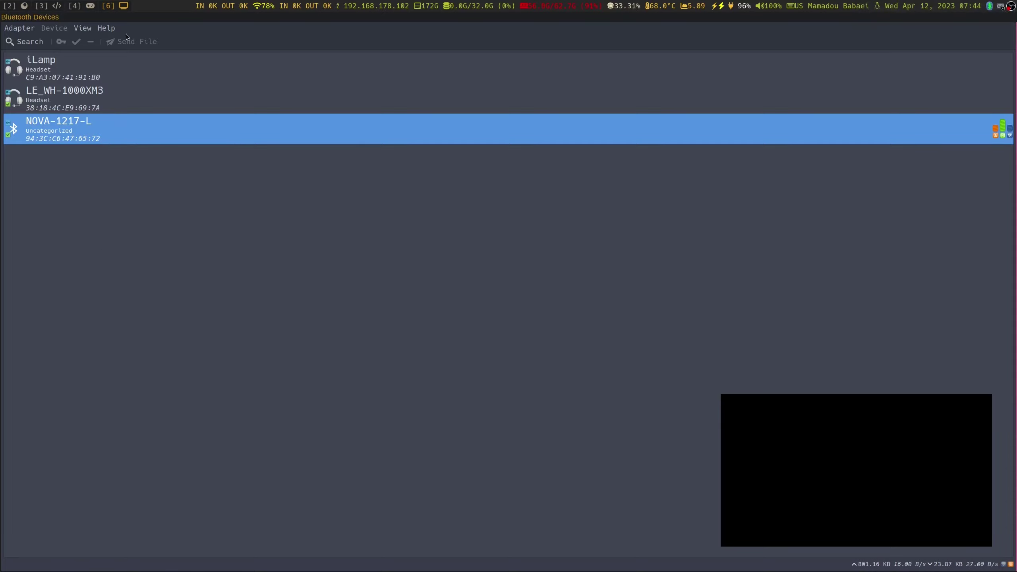
# In a new terminal tab, run ls /dev/rfcomm* to confirm /dev/rfcomm0 exists
pyautogui.click(23, 6)
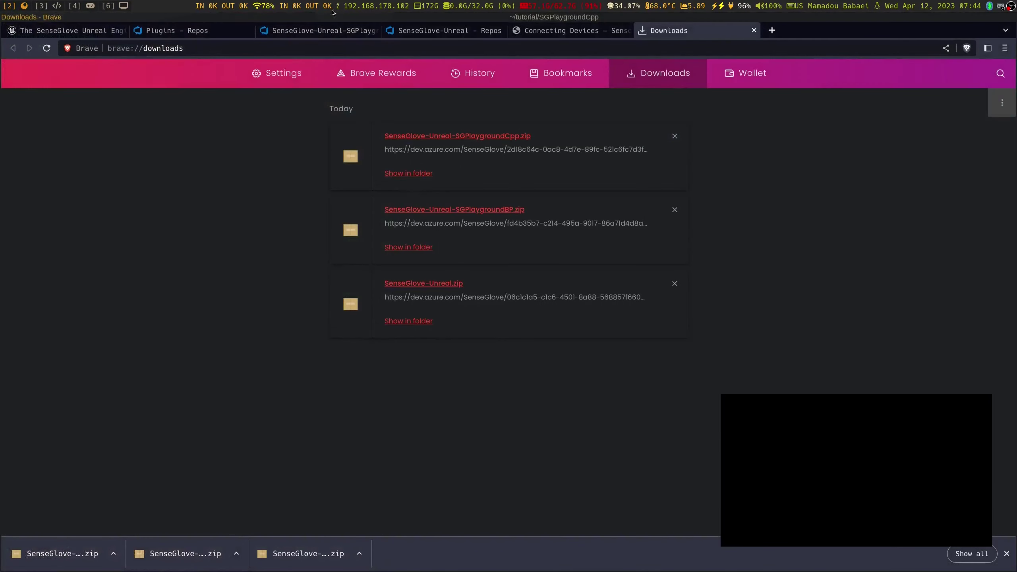
pyautogui.press('super+Right')
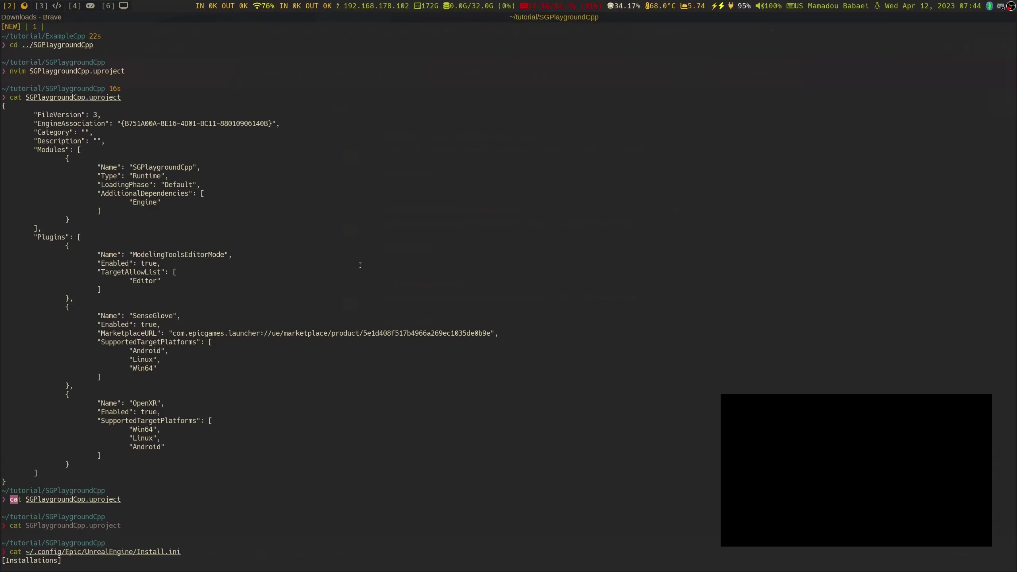
pyautogui.hotkey('ctrl', 'shift', 't')
pyautogui.write('ls /dev/rfcomm*')
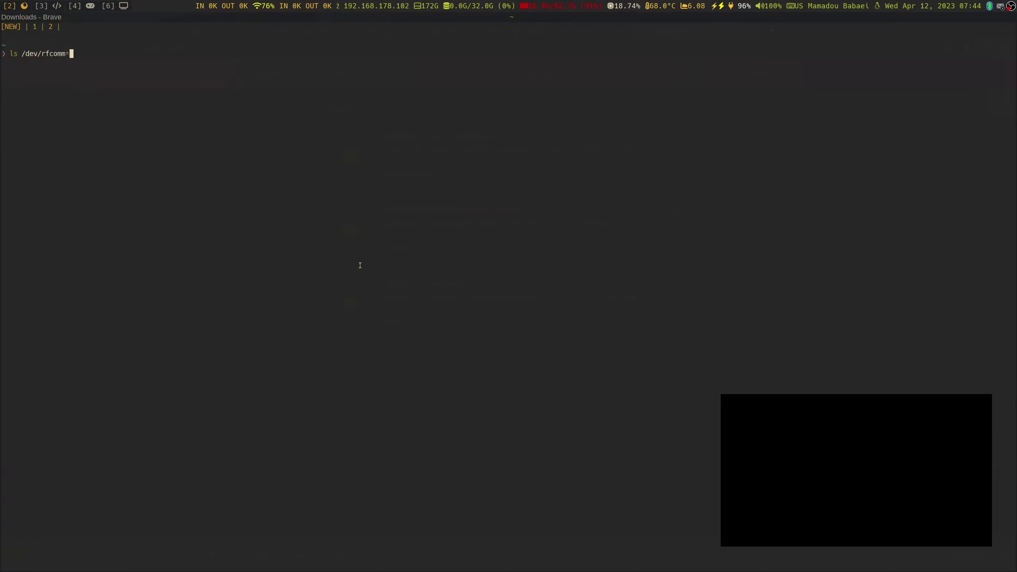
pyautogui.press('Return')
# Change into ~/dev/SenseCom, list its contents, and launch ./SenseCom.x86_64
pyautogui.write('cd ')
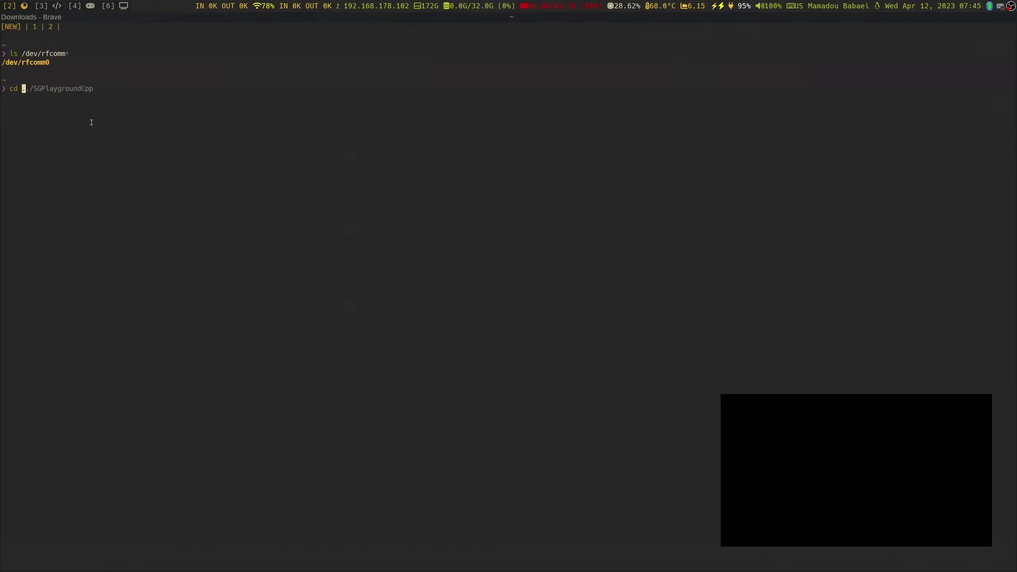
pyautogui.write('dev/SenseCom/')
pyautogui.press('Return')
pyautogui.write('ls')
pyautogui.press('Return')
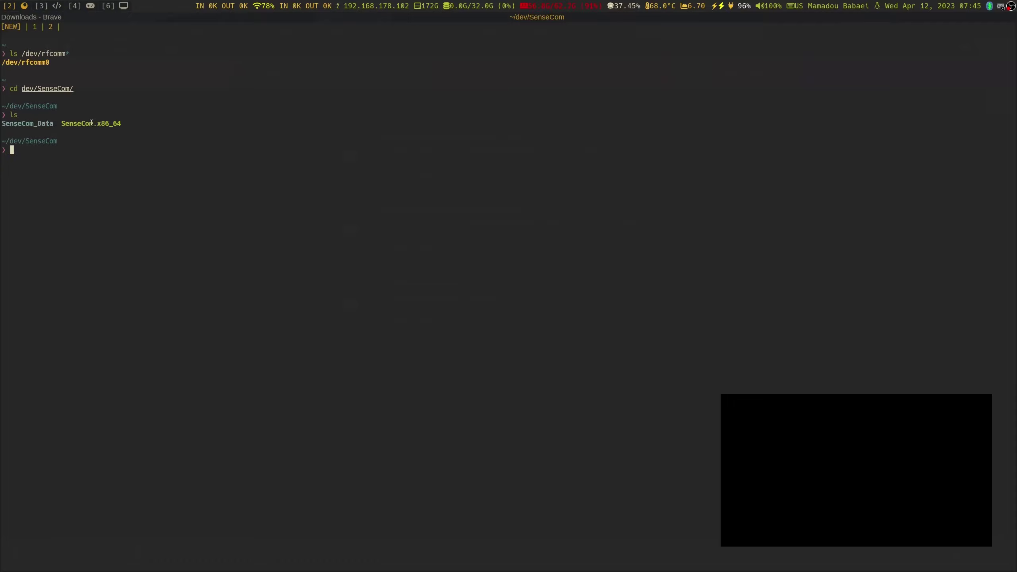
pyautogui.write('./SenseCom')
pyautogui.press('Right')
pyautogui.press('Return')
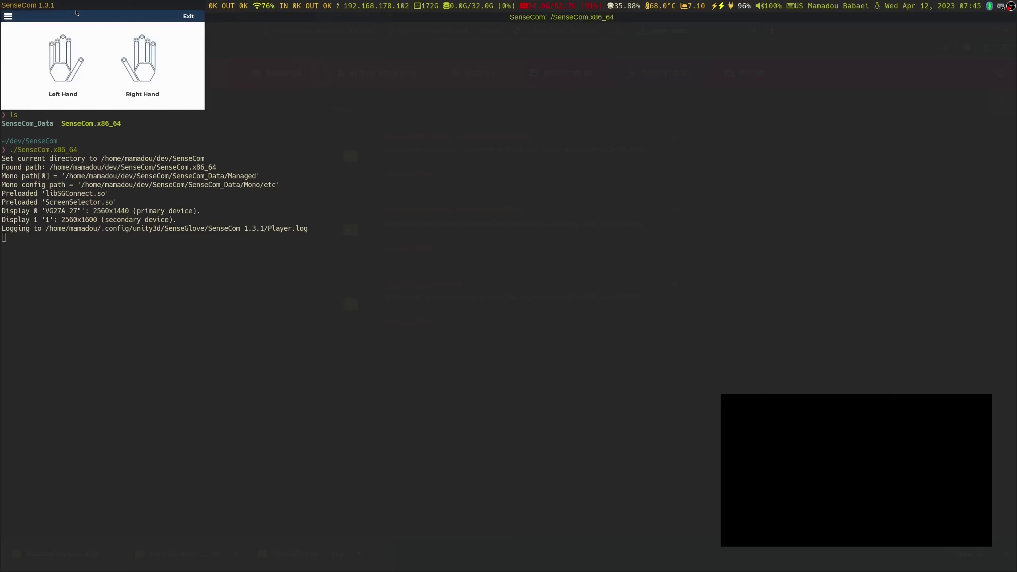
# Move the SenseCom window aside and reset the Nova-1217-L left glove's calibration
pyautogui.moveTo(76, 8); pyautogui.dragTo(802, 248)
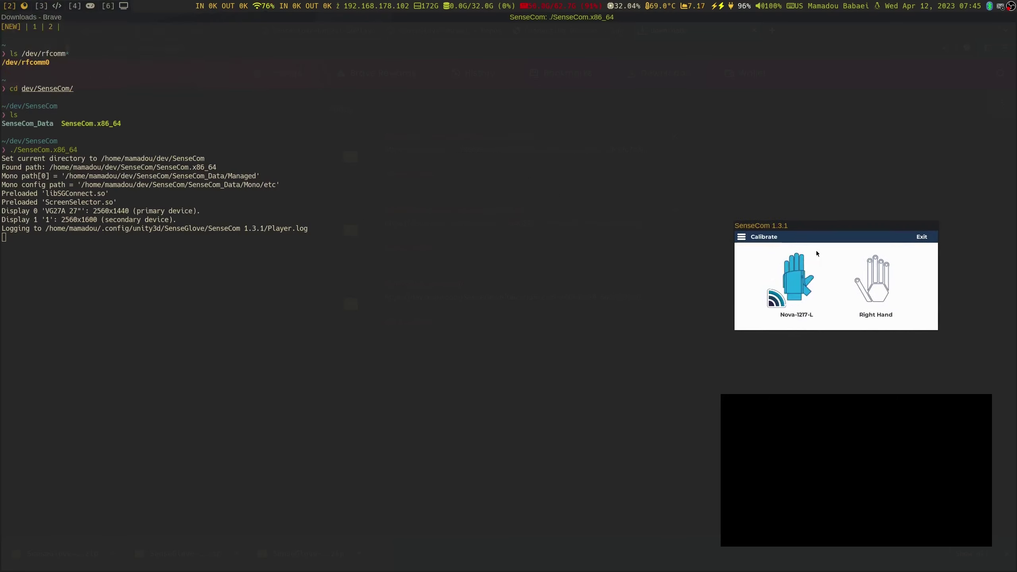
pyautogui.click(816, 250)
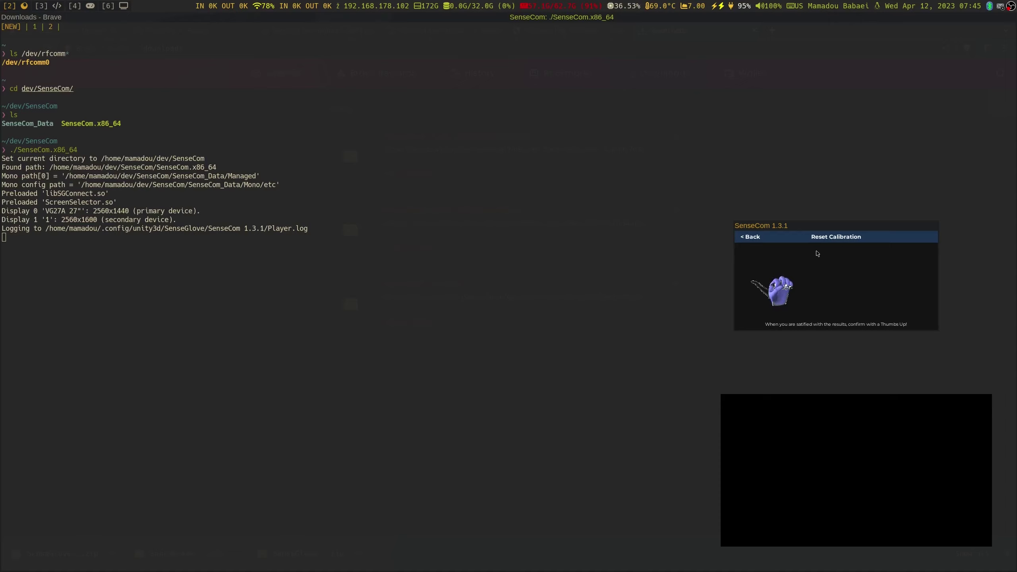
pyautogui.click(841, 236)
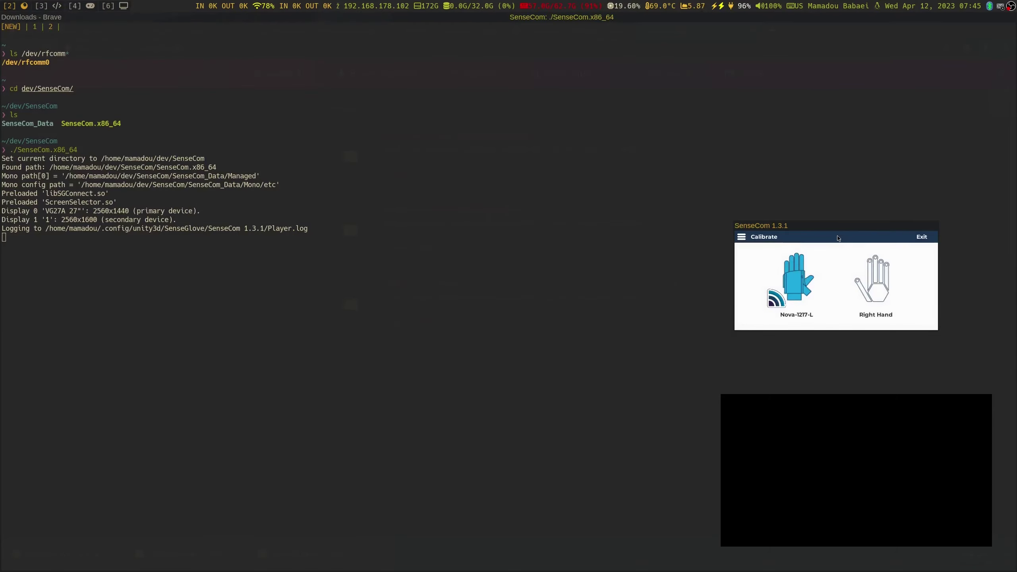
# Play SGPlaygroundCpp in the editor and press 2 to check the glove connection
pyautogui.click(80, 3)
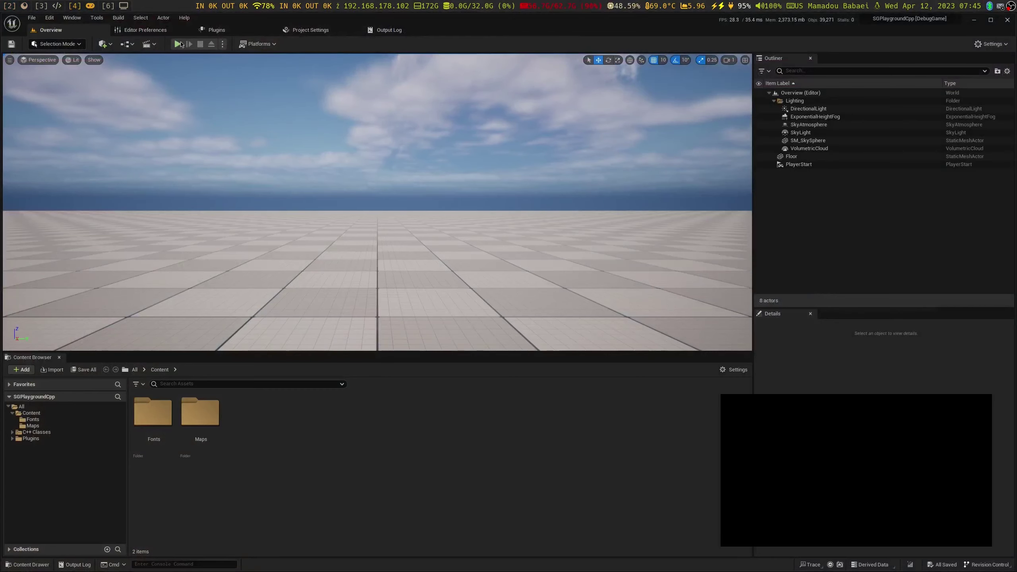
pyautogui.click(177, 44)
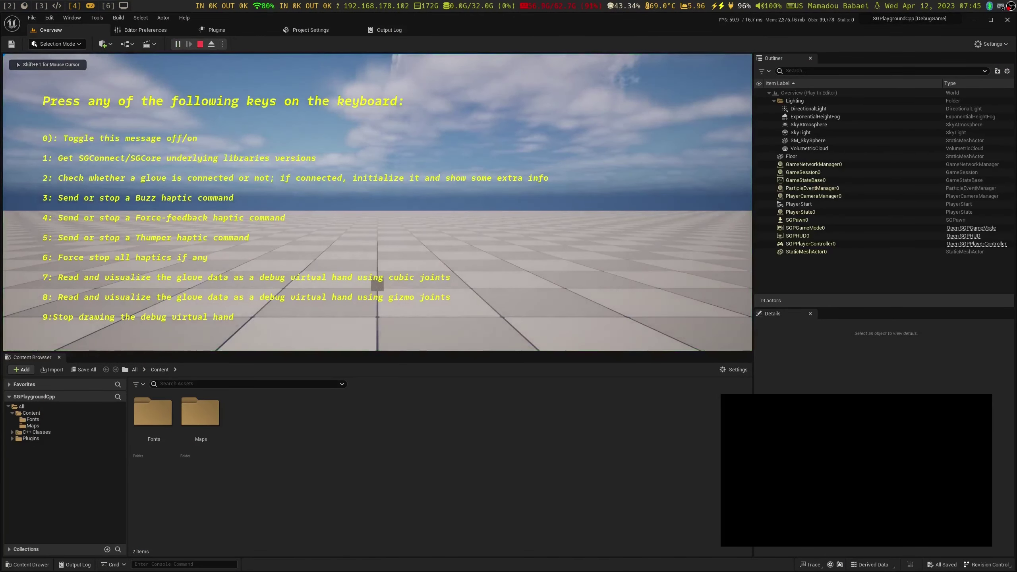
pyautogui.press('2')
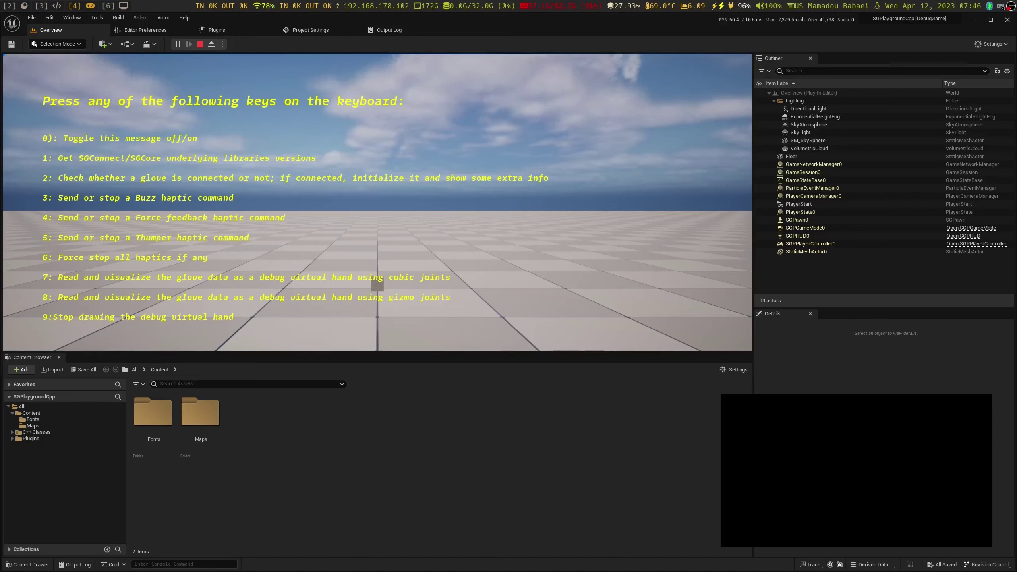
# Draw the glove as a cubic-joint debug hand with 7, then switch to gizmo joints with 8
pyautogui.press('7')
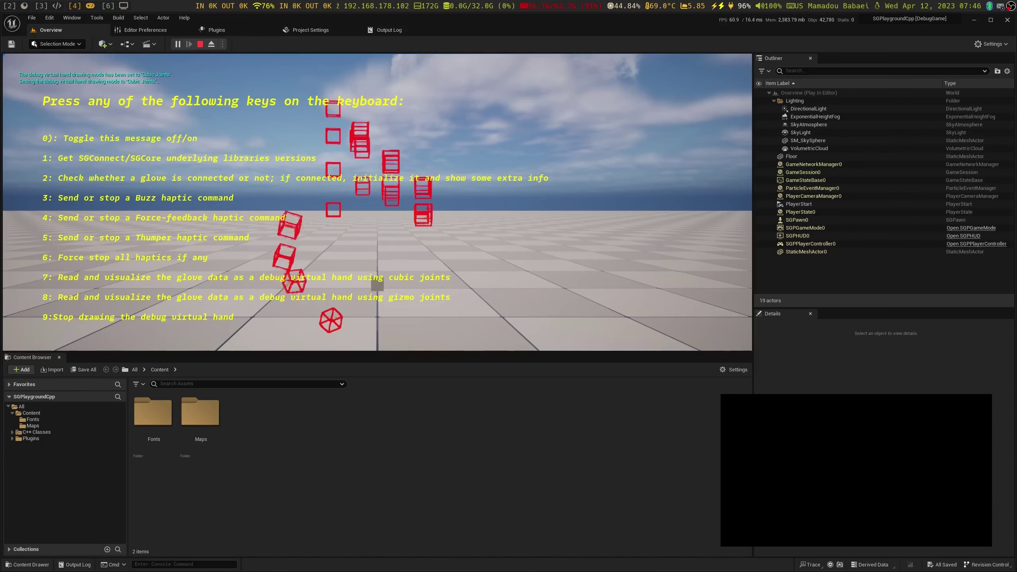
pyautogui.press('8')
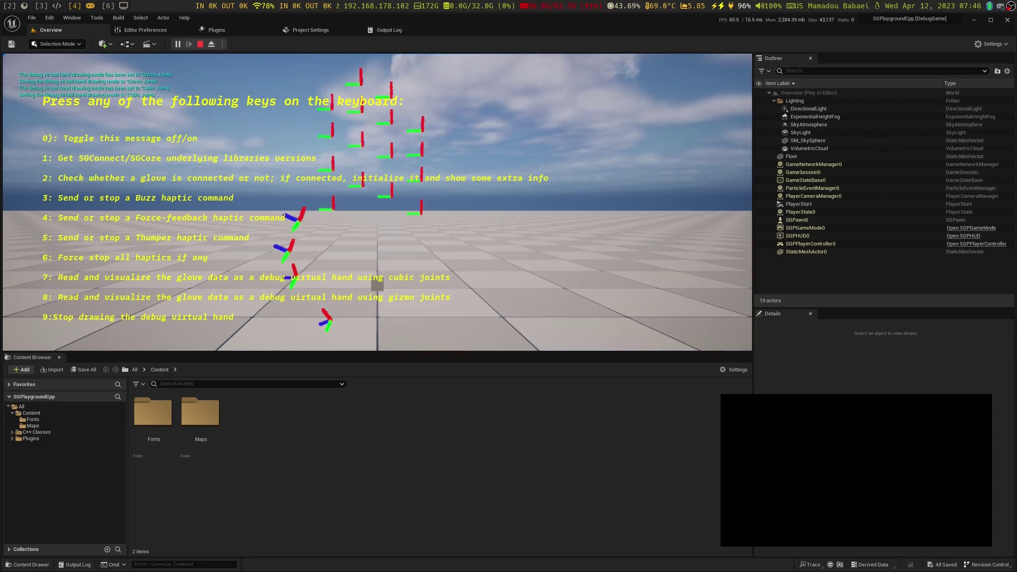